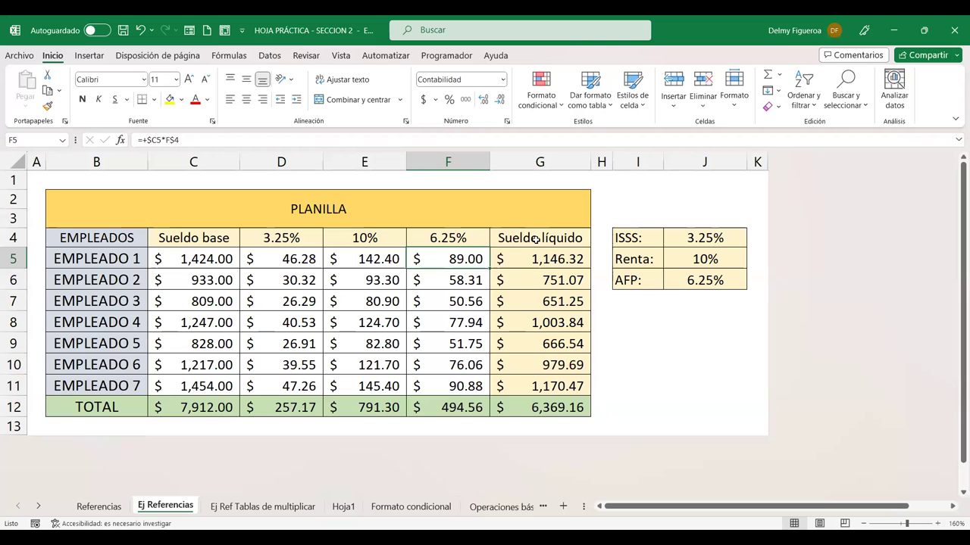
Re-enter the F5 formula unchanged and select the empty cell I7 beside the table.
{"action": "key", "text": "F2"}
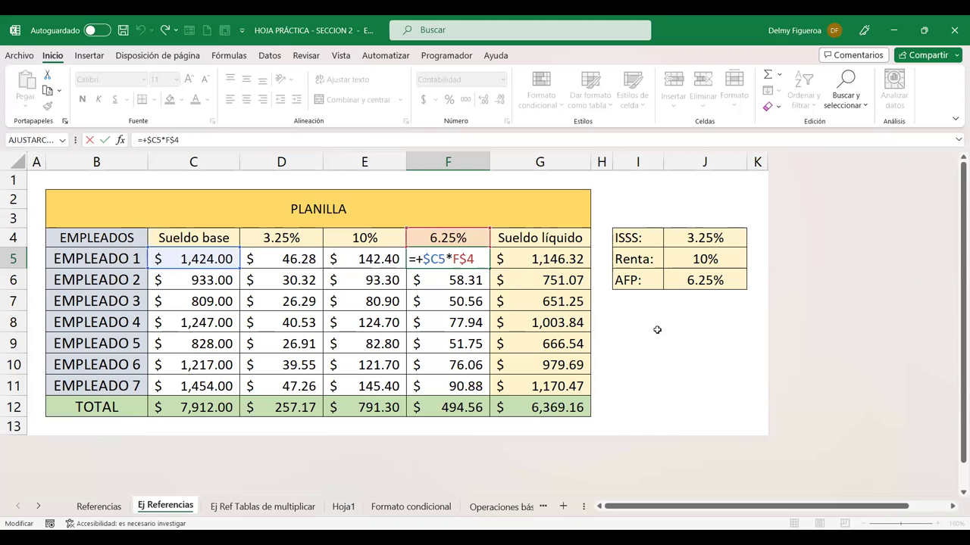
{"action": "key", "text": "Return"}
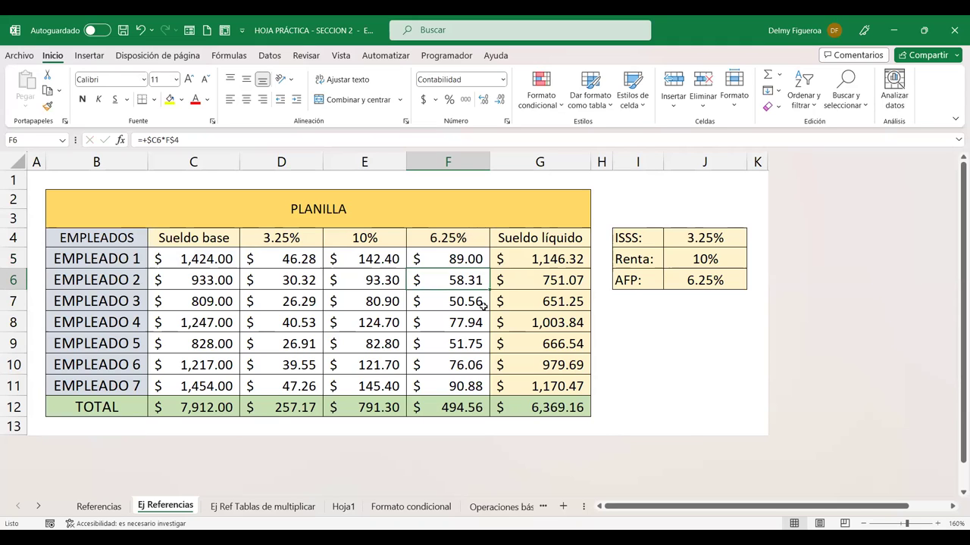
{"action": "left_click", "coordinate": [642, 303]}
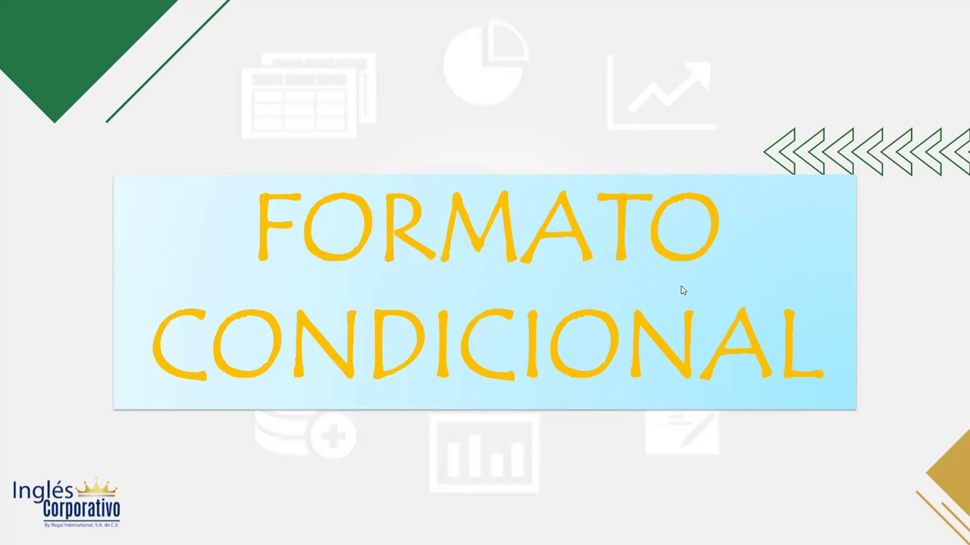
Advance to the slide on how conditional formatting makes data patterns and trends more visible.
{"action": "left_click", "coordinate": [685, 261]}
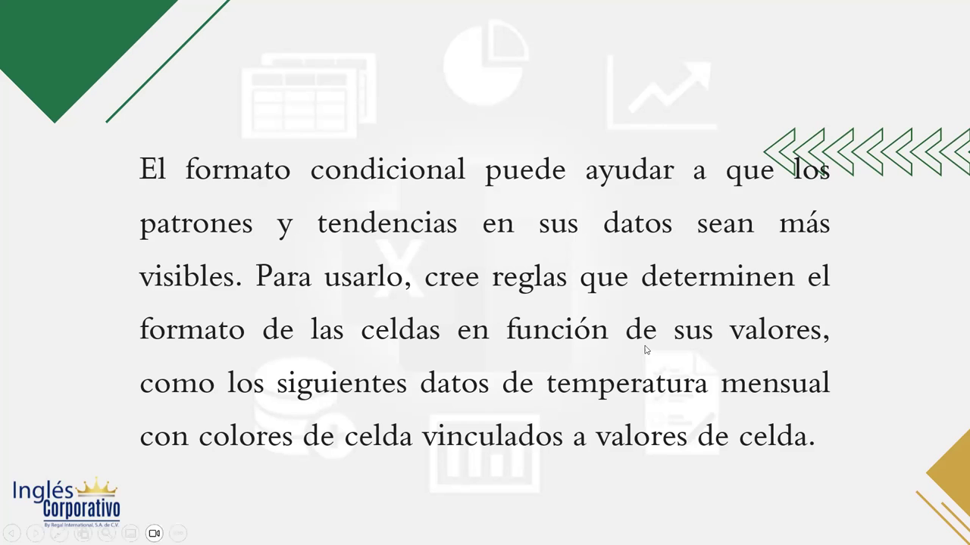
Show the example slide with the Jan–Jun city temperature table in a green-to-red colour scale.
{"action": "left_click", "coordinate": [638, 302]}
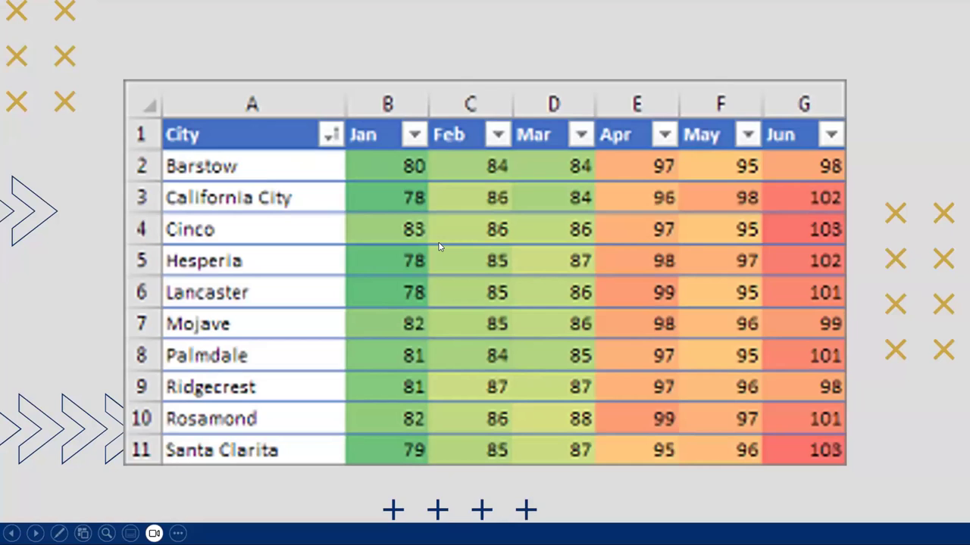
{"action": "key", "text": "Left"}
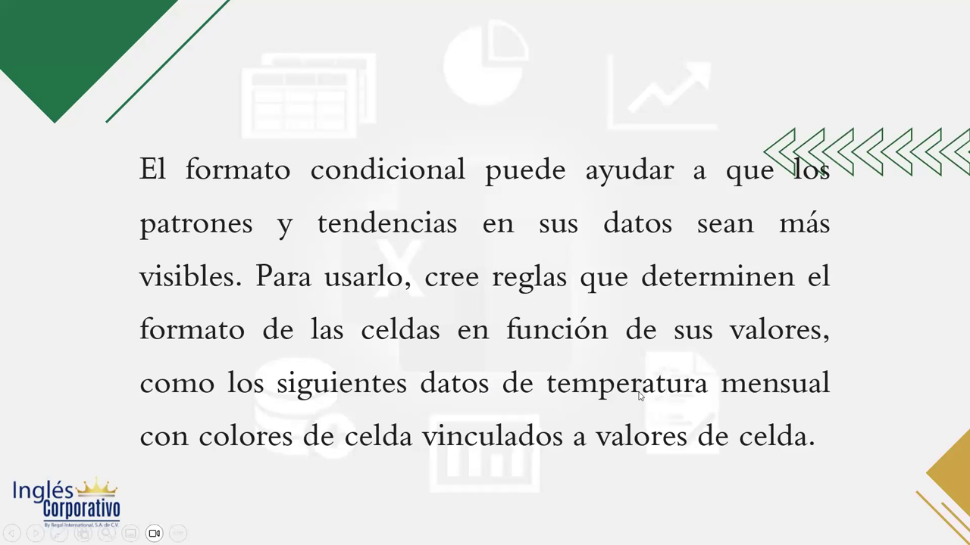
{"action": "key", "text": "Right"}
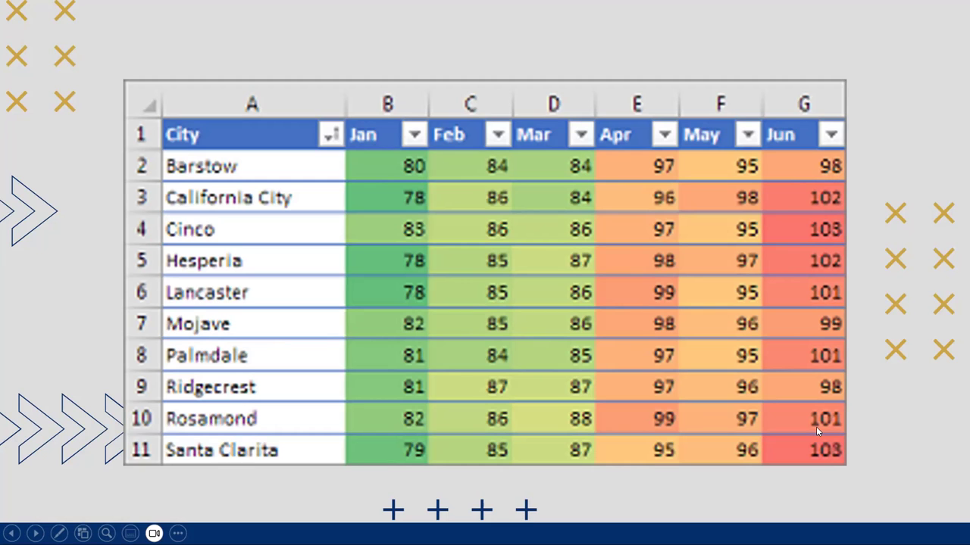
Move past the temperature example to the slide on cell ranges, Excel tables and PivotTable reports.
{"action": "key", "text": "Left"}
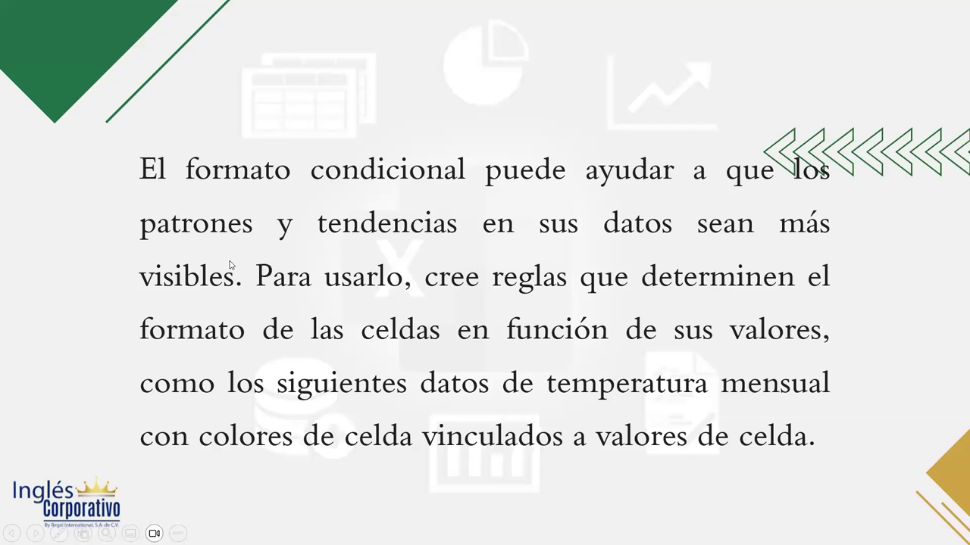
{"action": "left_click", "coordinate": [551, 311]}
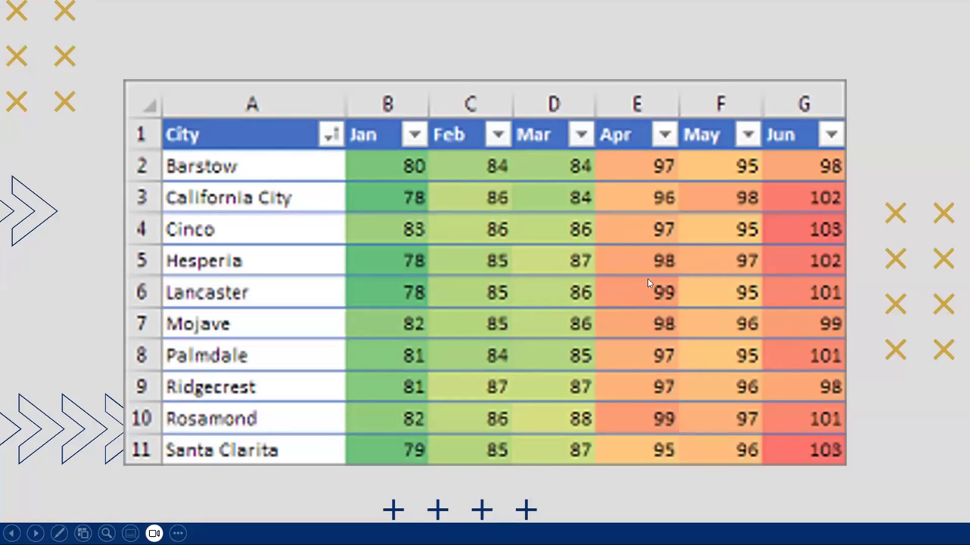
{"action": "left_click", "coordinate": [808, 345]}
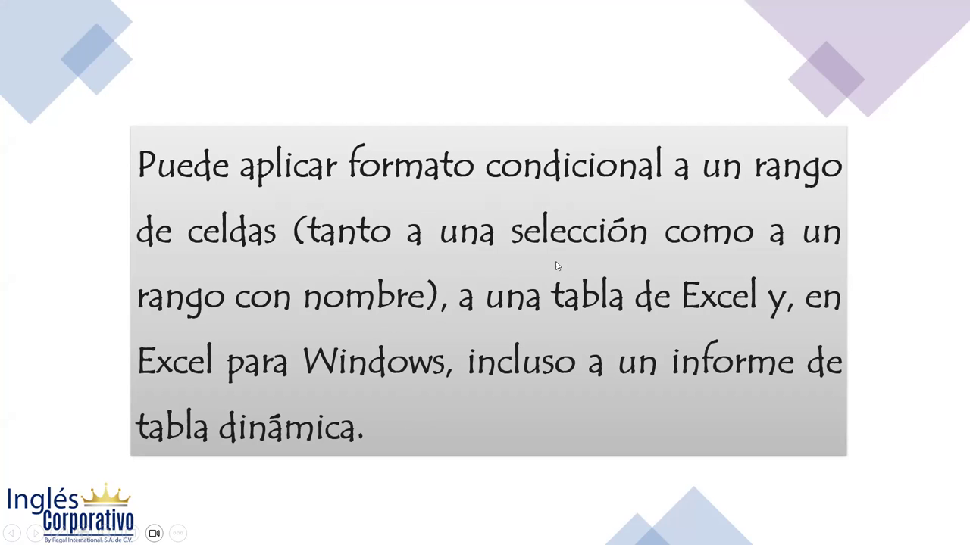
Advance to the Hoja de práctica slide, then bring up the Excel sales table.
{"action": "left_click", "coordinate": [556, 265]}
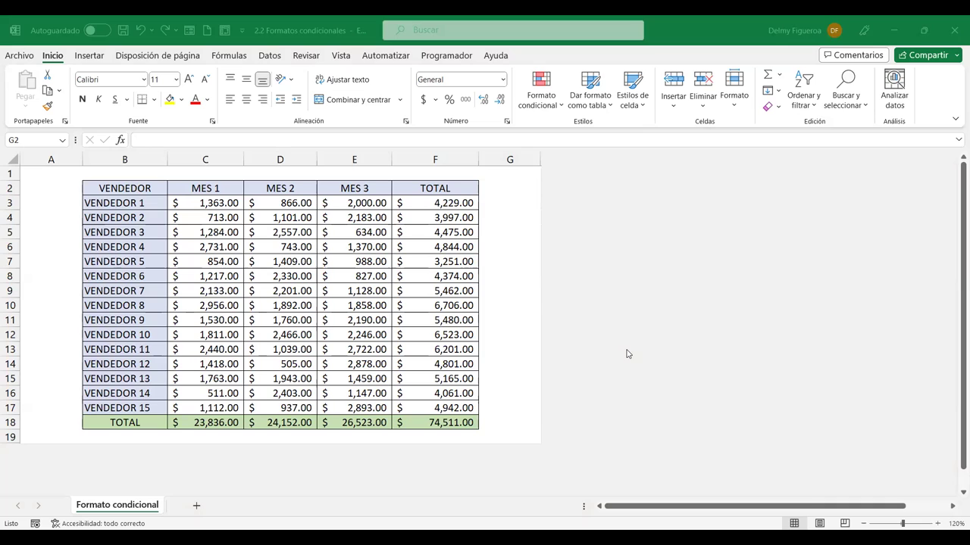
Enter the header FECHA in cell A2 and select the VENDEDOR header in B2.
{"action": "key", "text": "alt"}
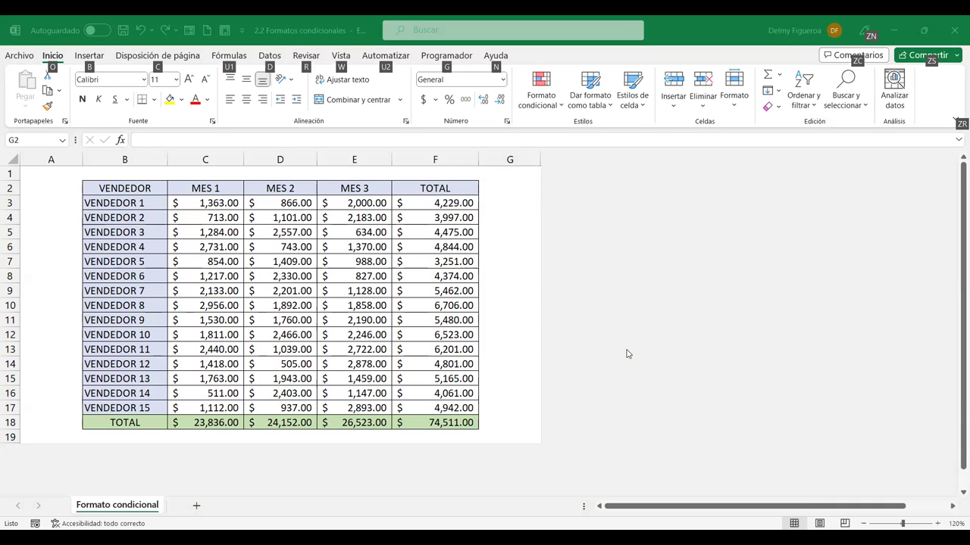
{"action": "left_click", "coordinate": [65, 188]}
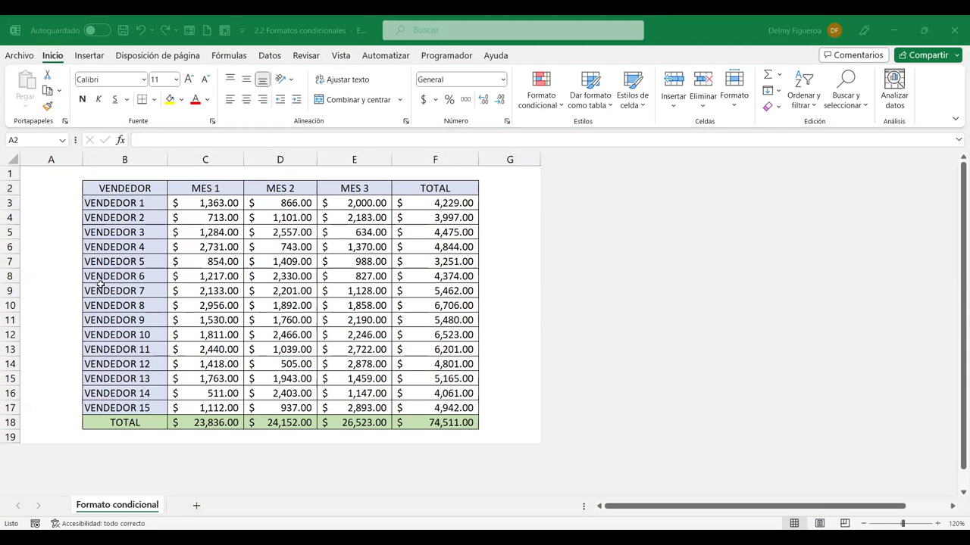
{"action": "type", "text": "FECHA"}
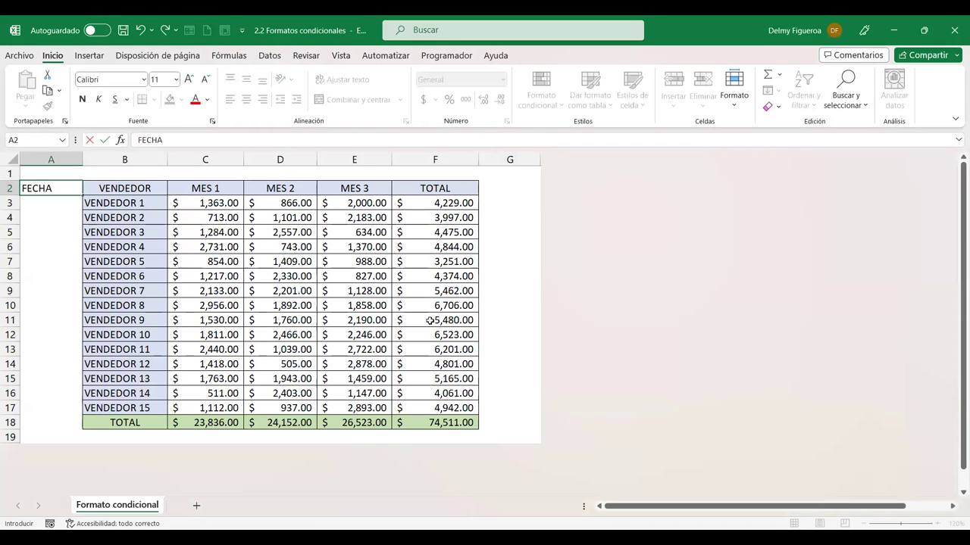
{"action": "key", "text": "Return"}
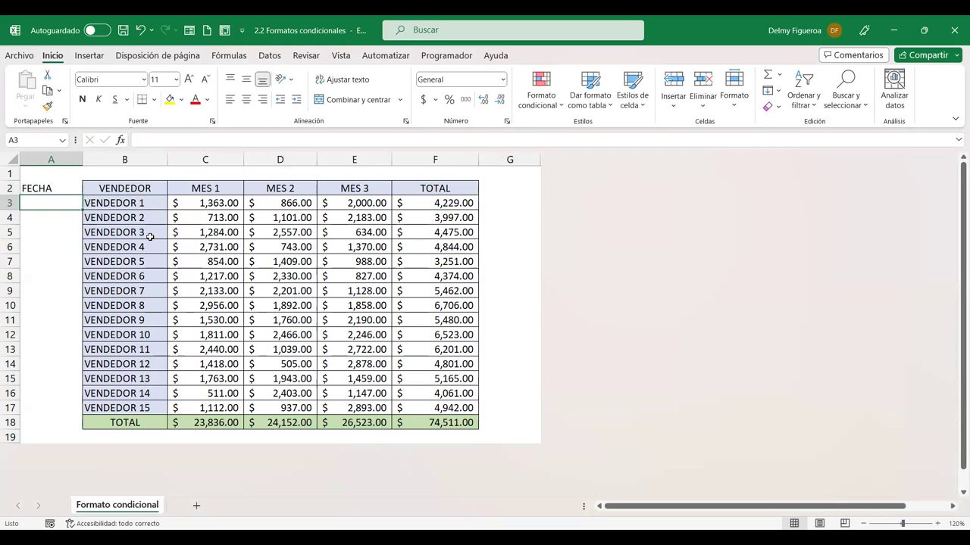
{"action": "left_click", "coordinate": [98, 188]}
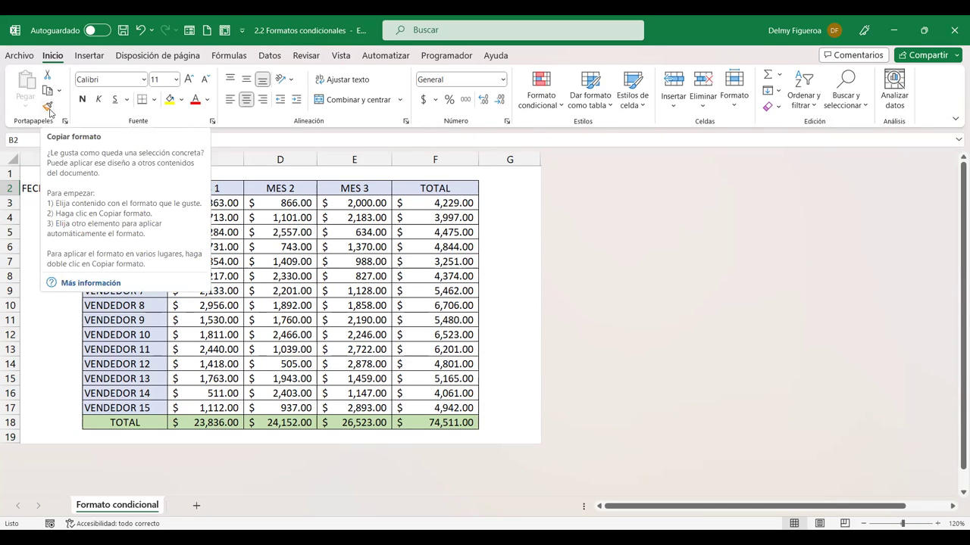
Copy the VENDEDOR header's formatting onto FECHA in A2 with Format Painter.
{"action": "left_click", "coordinate": [50, 109]}
{"action": "left_click", "coordinate": [49, 109]}
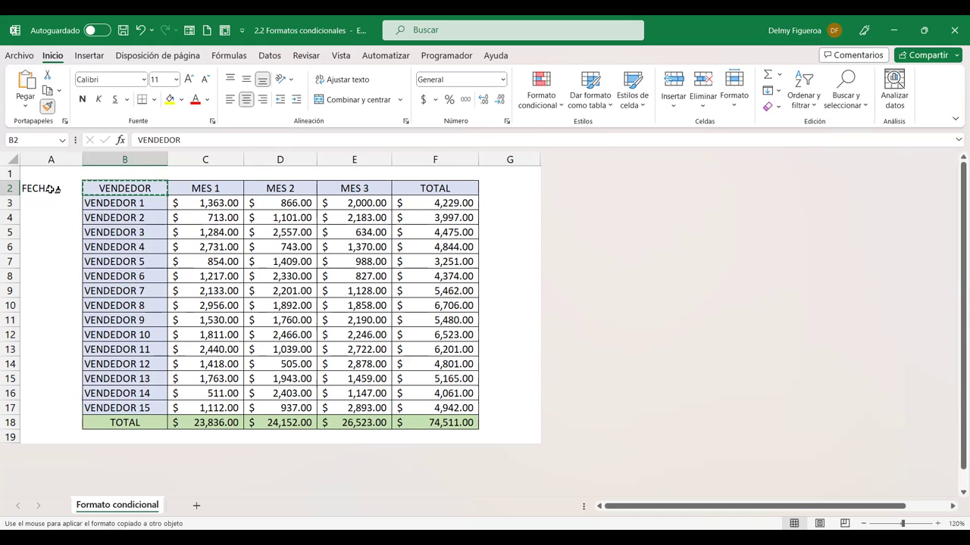
{"action": "left_click", "coordinate": [55, 187]}
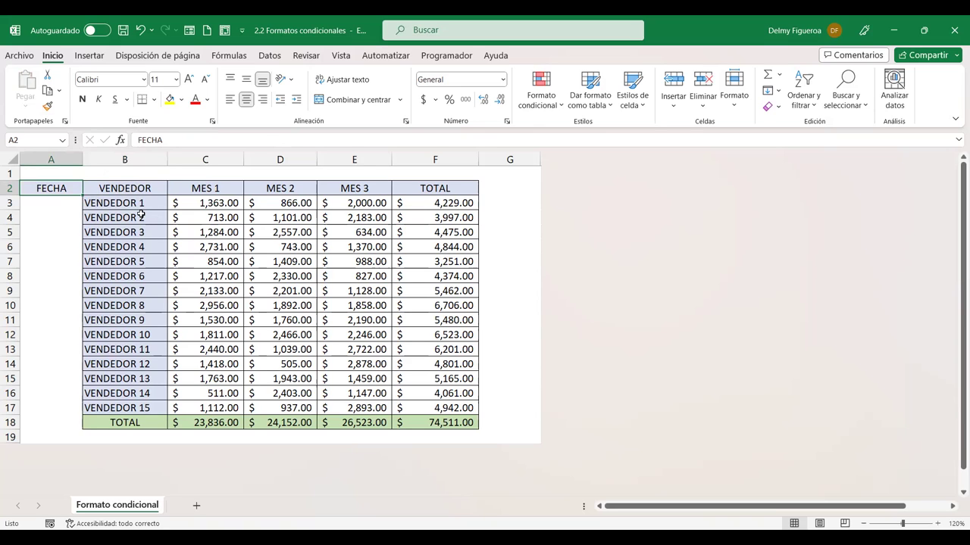
{"action": "left_click", "coordinate": [60, 204]}
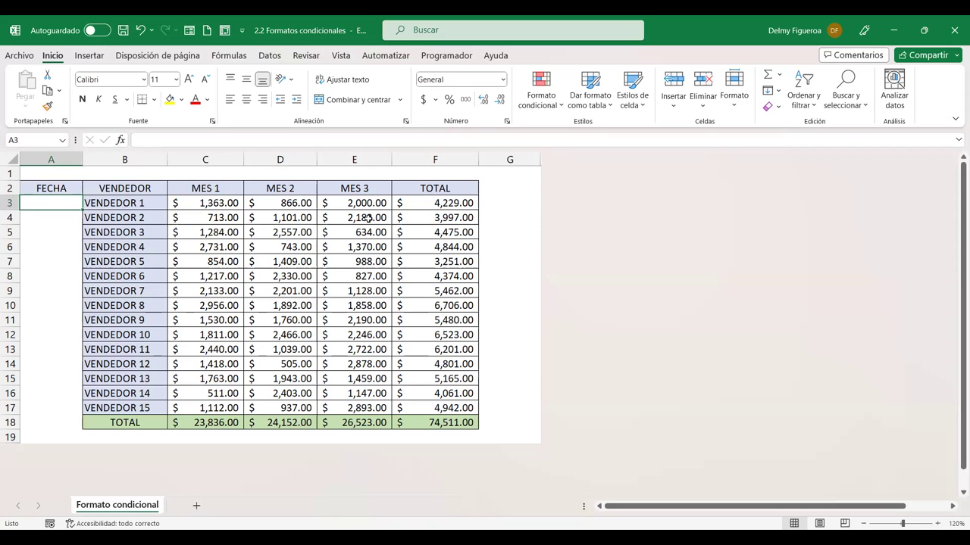
Type +ALEATORIO.ENTRE("1/3/2022";"31/12/2022") into A3, fixing the mistyped start year.
{"action": "type", "text": "+"}
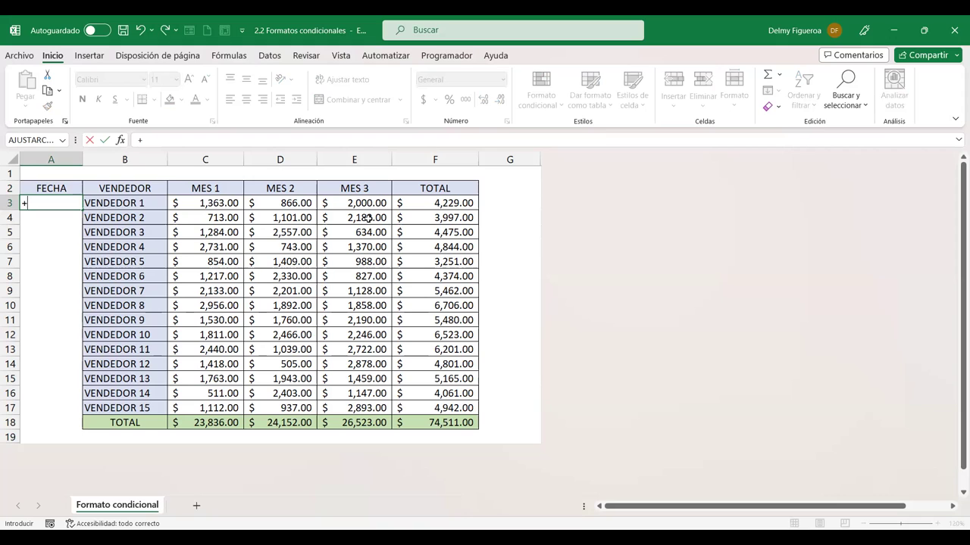
{"action": "type", "text": "A"}
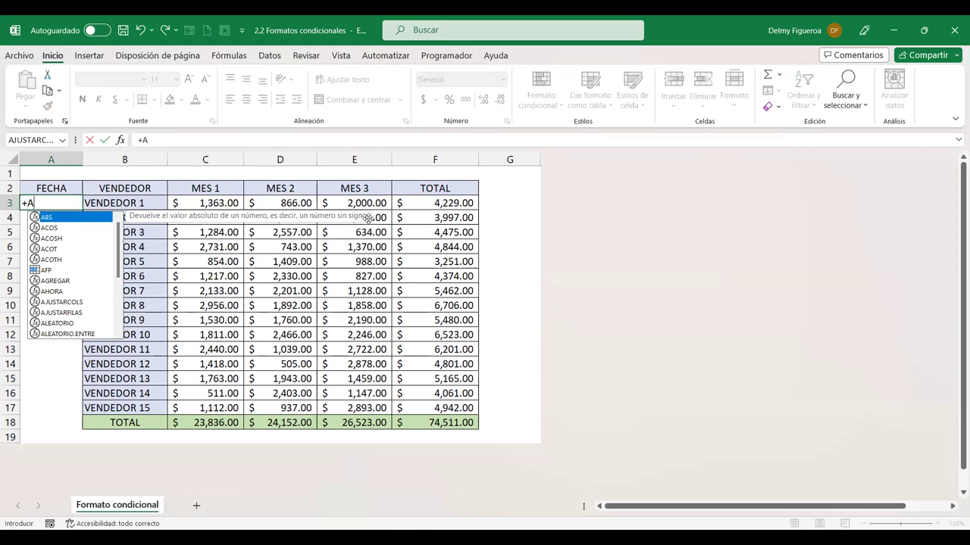
{"action": "type", "text": "LEA"}
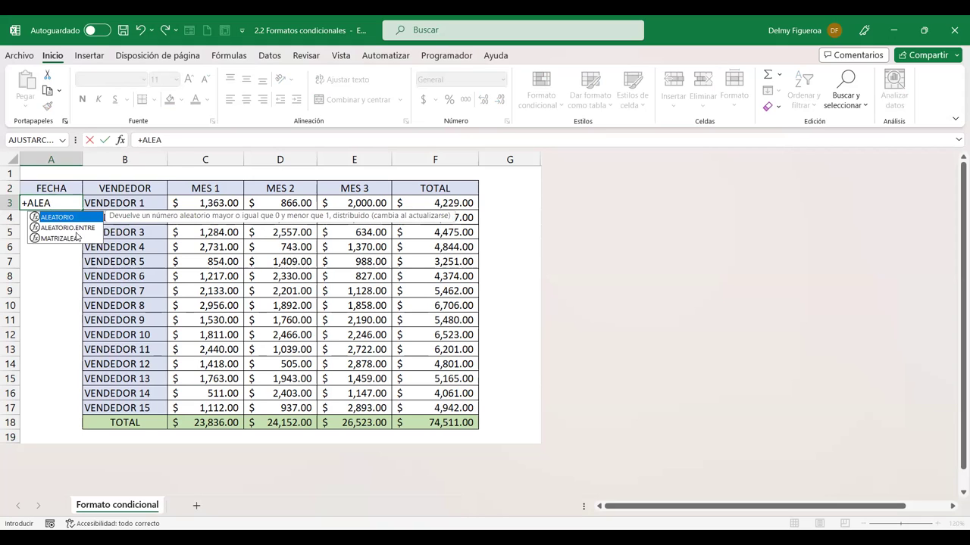
{"action": "double_click", "coordinate": [78, 228]}
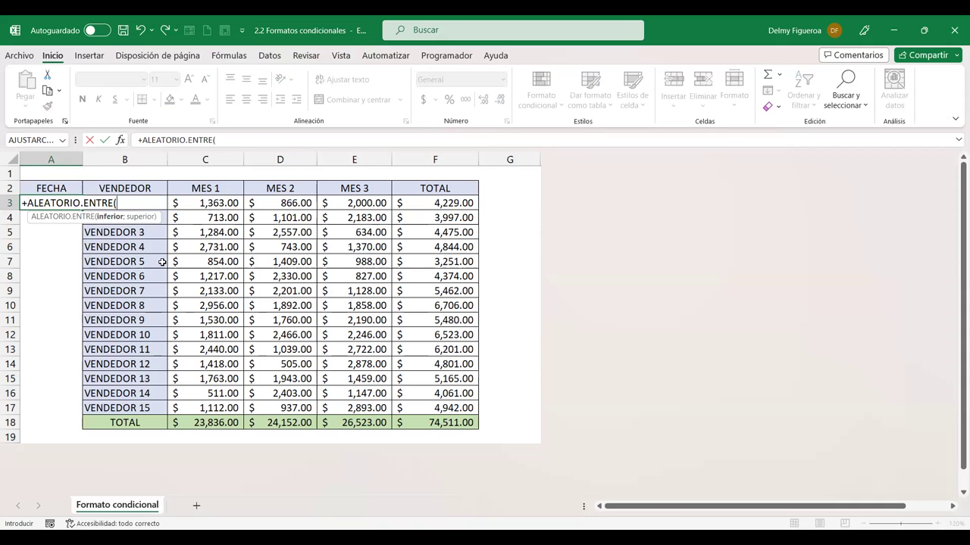
{"action": "type", "text": "\""}
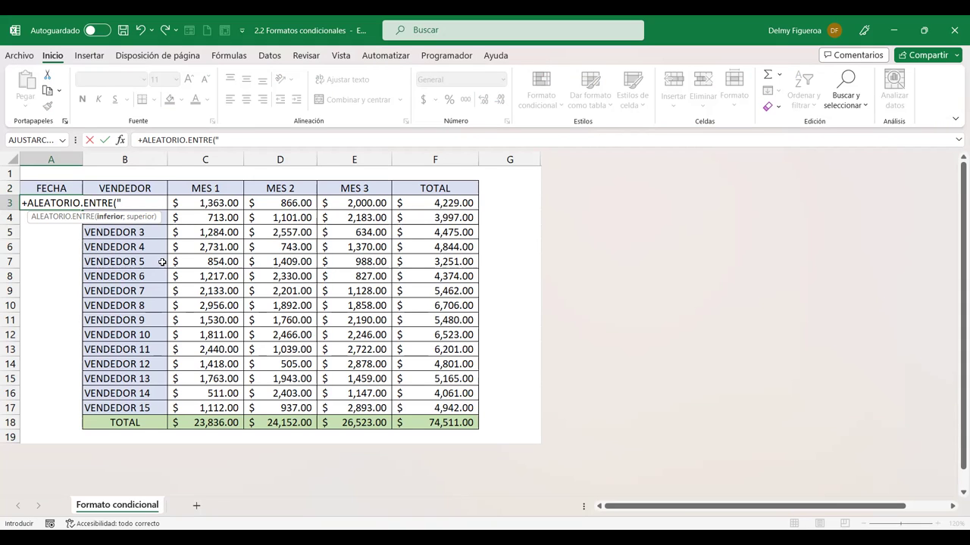
{"action": "type", "text": "1/3/"}
{"action": "type", "text": "202"}
{"action": "type", "text": "3"}
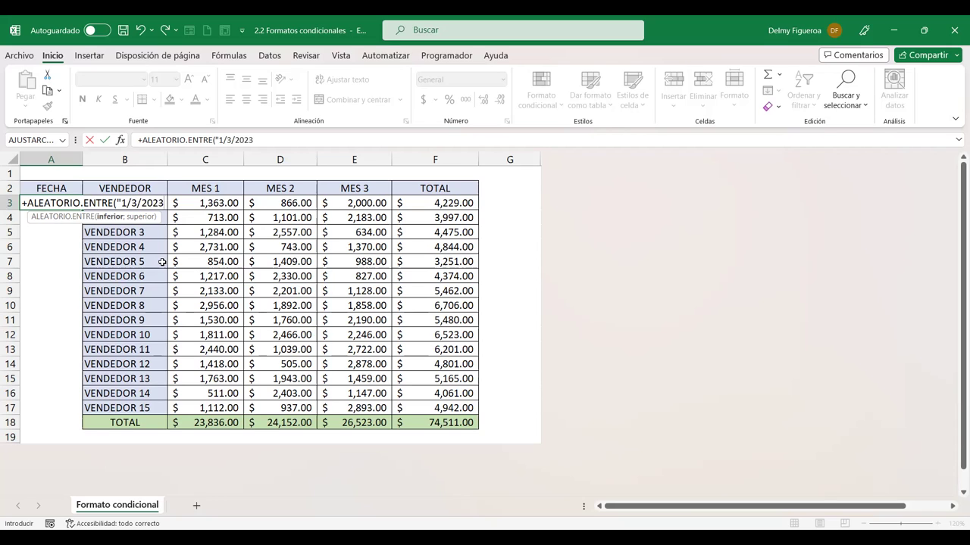
{"action": "key", "text": "BackSpace"}
{"action": "type", "text": "2\""}
{"action": "type", "text": ";\"31/12"}
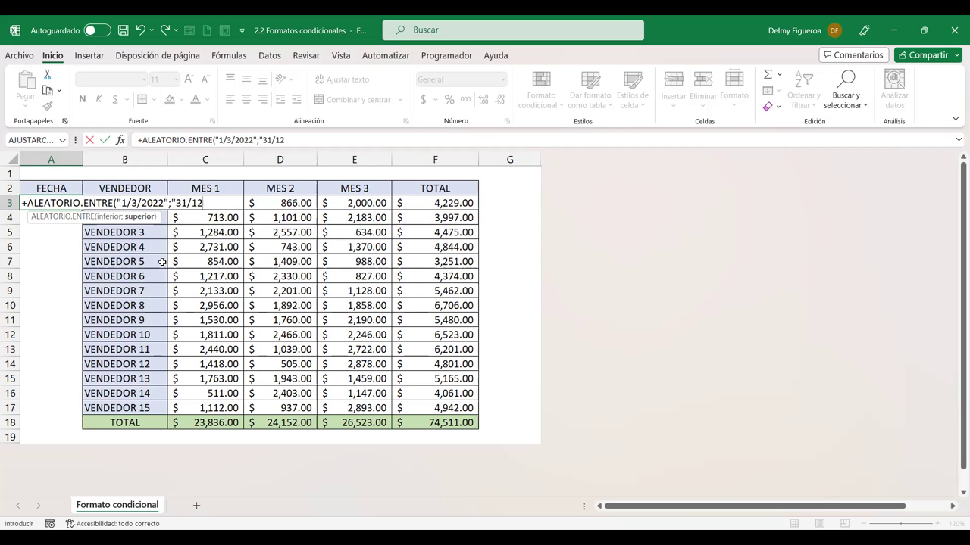
{"action": "type", "text": "/"}
{"action": "type", "text": "2022"}
{"action": "type", "text": "\""}
{"action": "type", "text": ")"}
Enter the formula and accept the correction, then clear the resulting #¡NUM! error so A3 is empty.
{"action": "key", "text": "Return"}
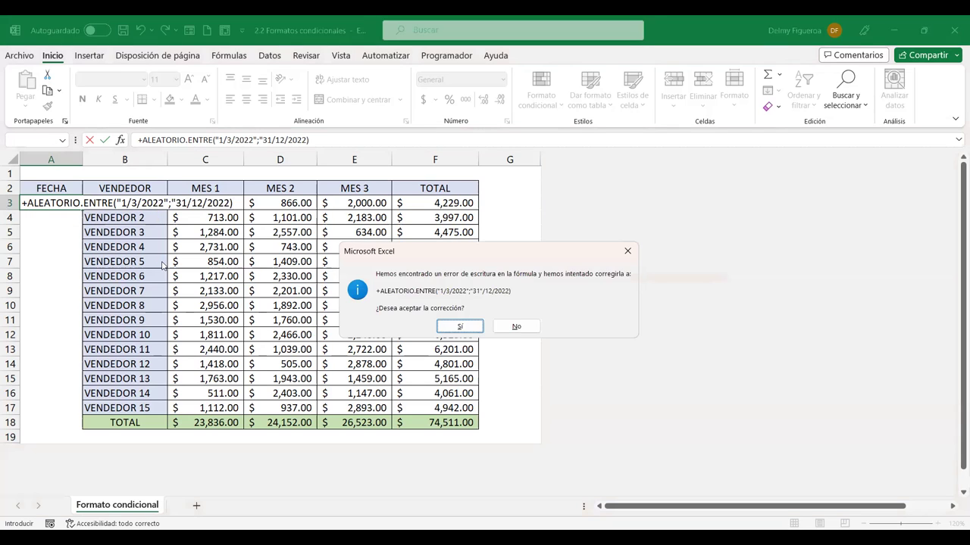
{"action": "key", "text": "Return"}
{"action": "key", "text": "Up"}
{"action": "key", "text": "Delete"}
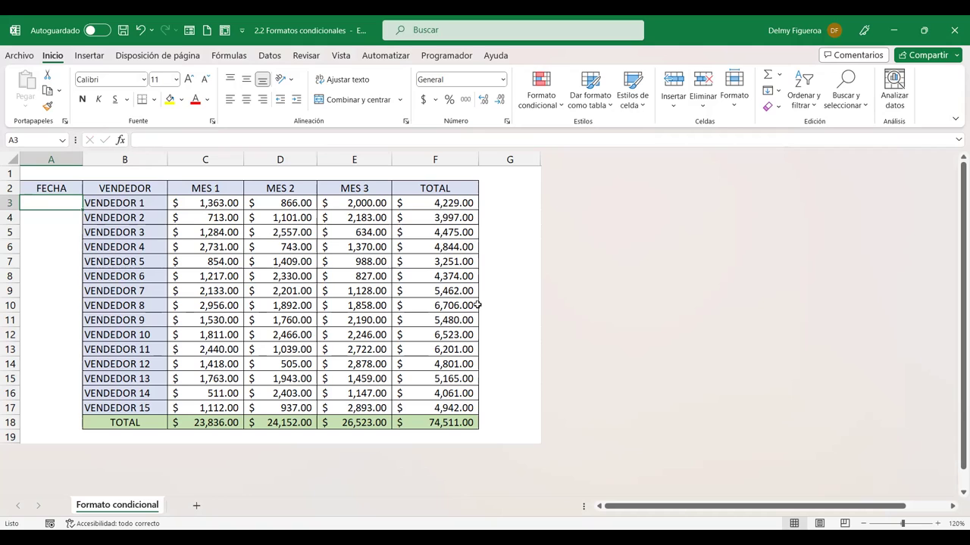
{"action": "type", "text": "="}
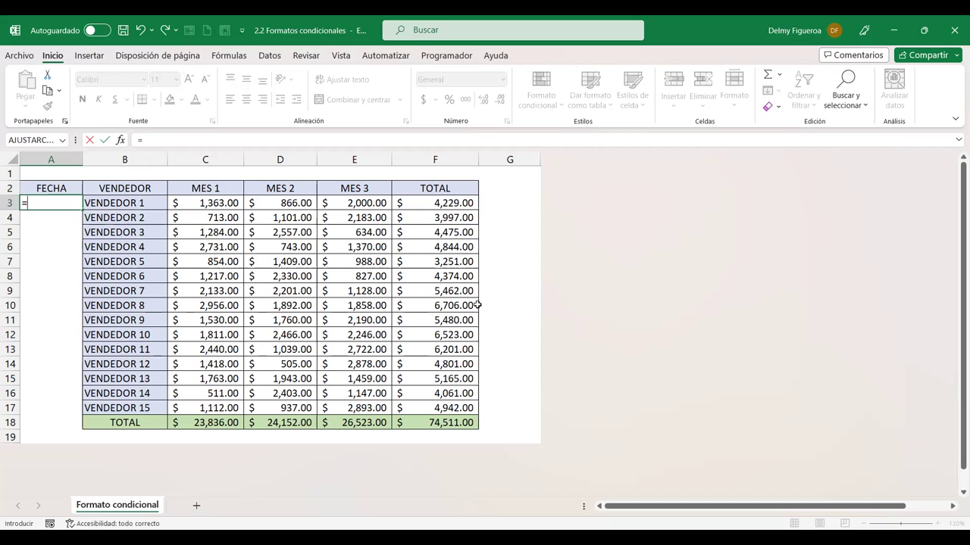
{"action": "key", "text": "BackSpace"}
{"action": "key", "text": "Escape"}
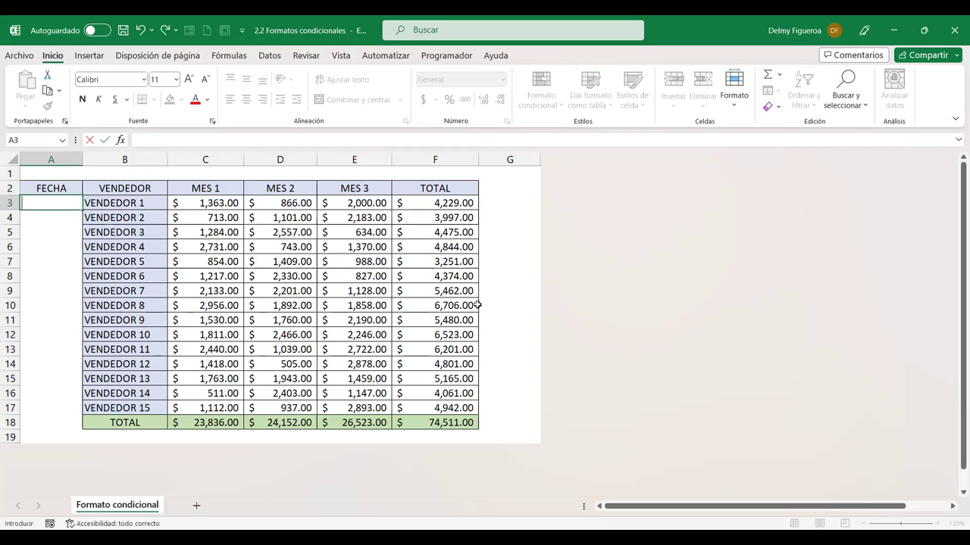
{"action": "key", "text": "Return"}
{"action": "key", "text": "Up"}
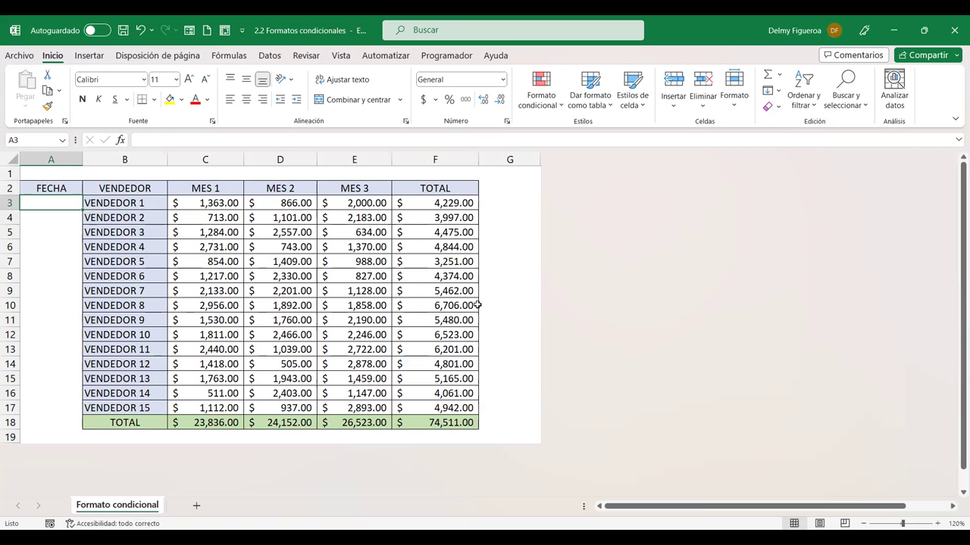
{"action": "type", "text": "+"}
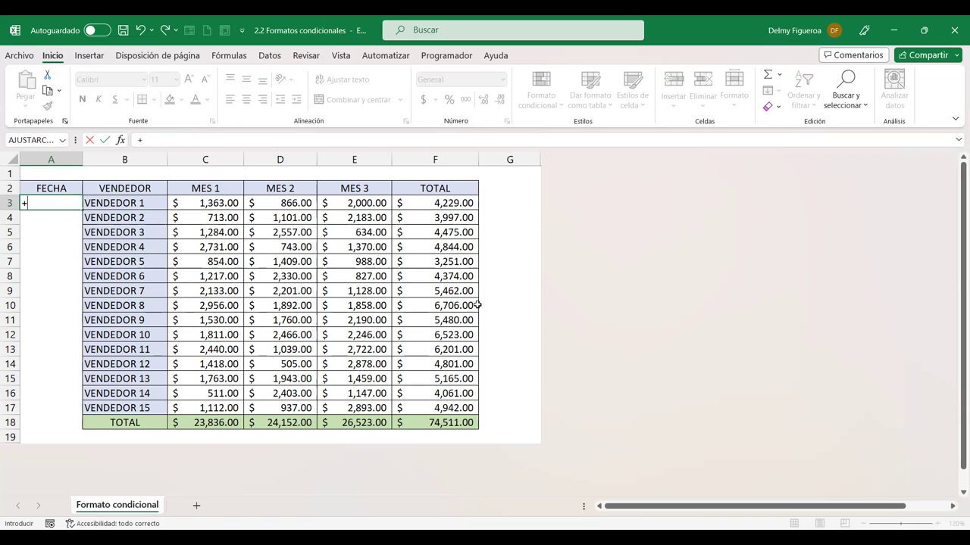
{"action": "type", "text": "ALEA"}
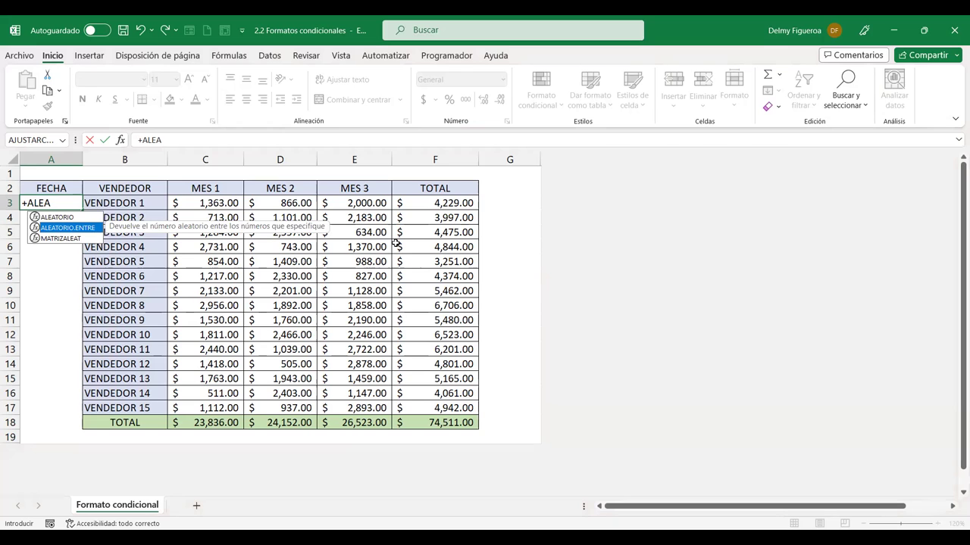
{"action": "key", "text": "Escape"}
{"action": "key", "text": "Escape"}
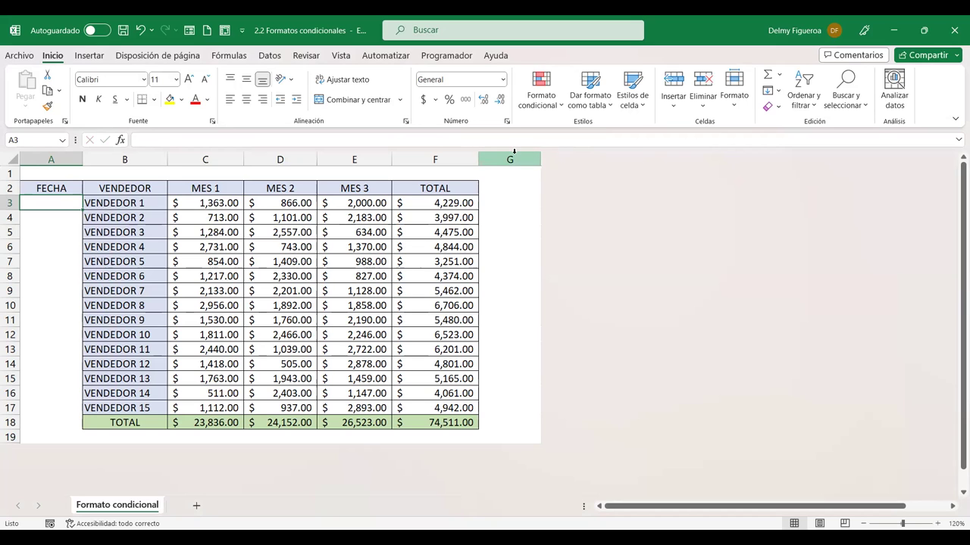
Unhide the columns H to N hidden beyond column G.
{"action": "left_click", "coordinate": [514, 153]}
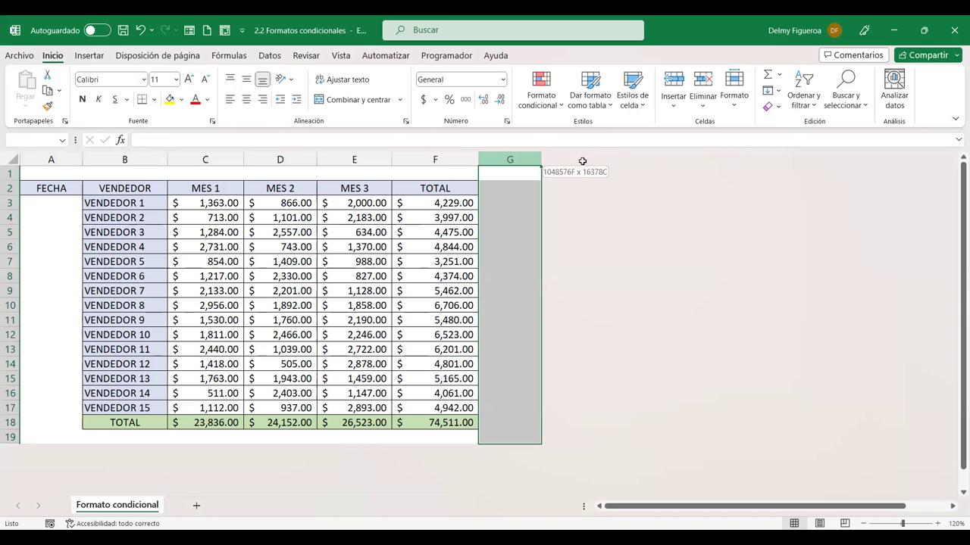
{"action": "right_click", "coordinate": [535, 157]}
{"action": "left_click", "coordinate": [585, 399]}
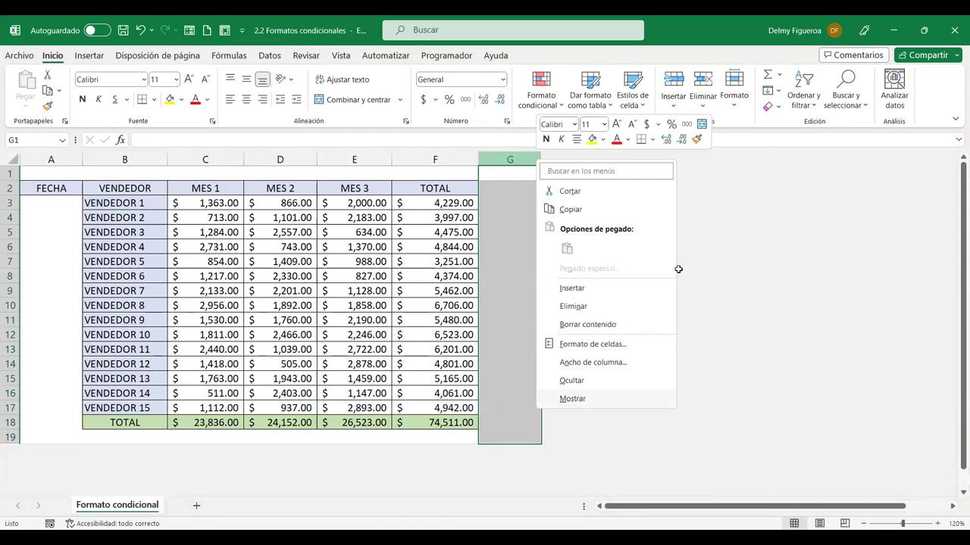
{"action": "left_click", "coordinate": [756, 248]}
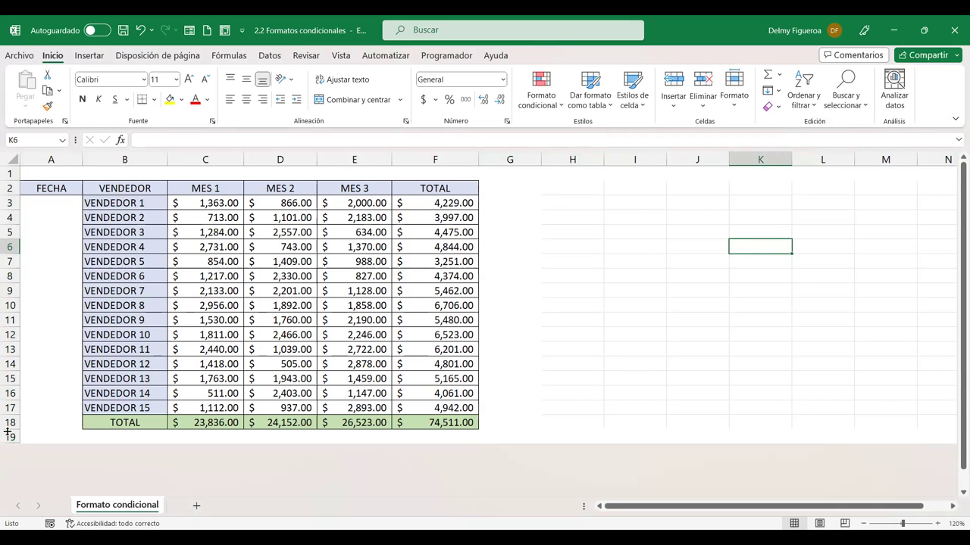
Unhide the rows hidden below row 19 and select cell I3.
{"action": "left_click", "coordinate": [11, 437]}
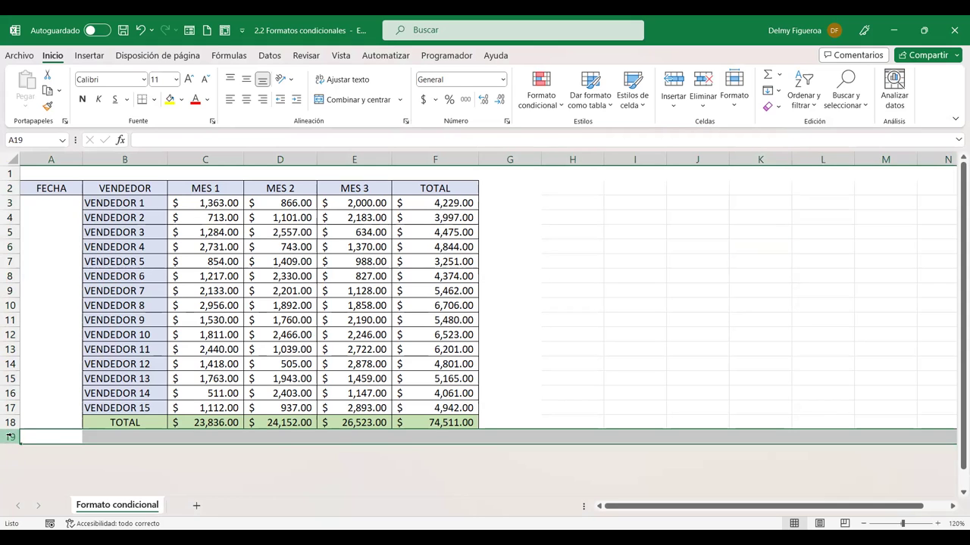
{"action": "right_click", "coordinate": [10, 437]}
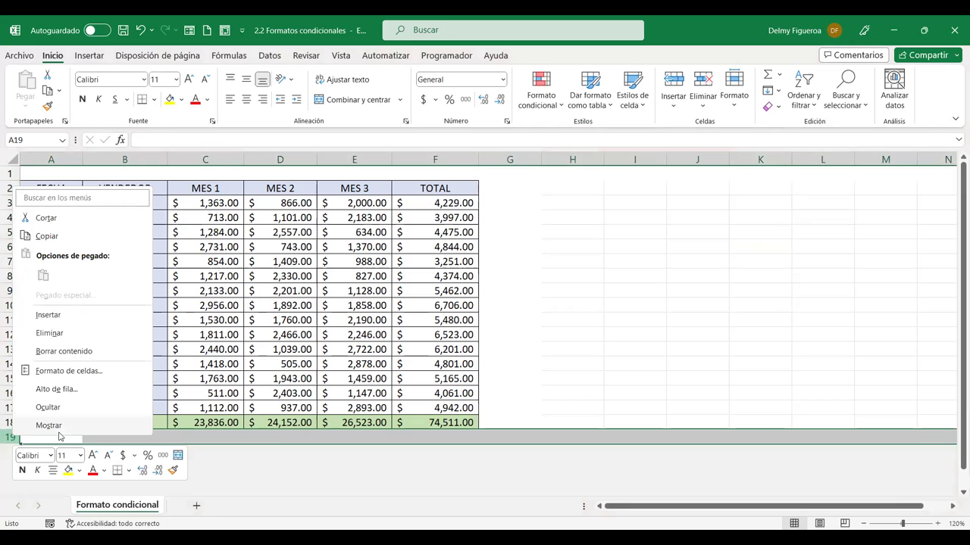
{"action": "left_click", "coordinate": [53, 427]}
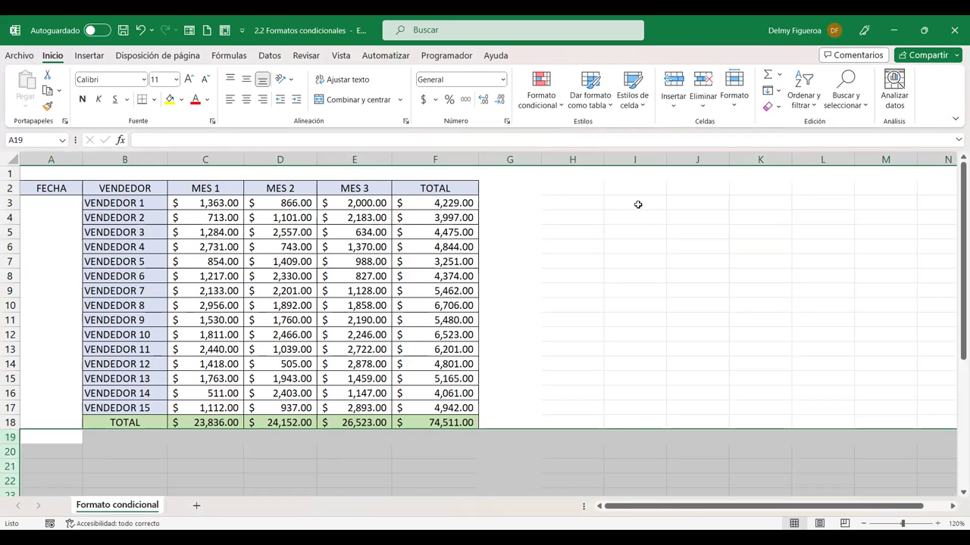
{"action": "left_click", "coordinate": [637, 205]}
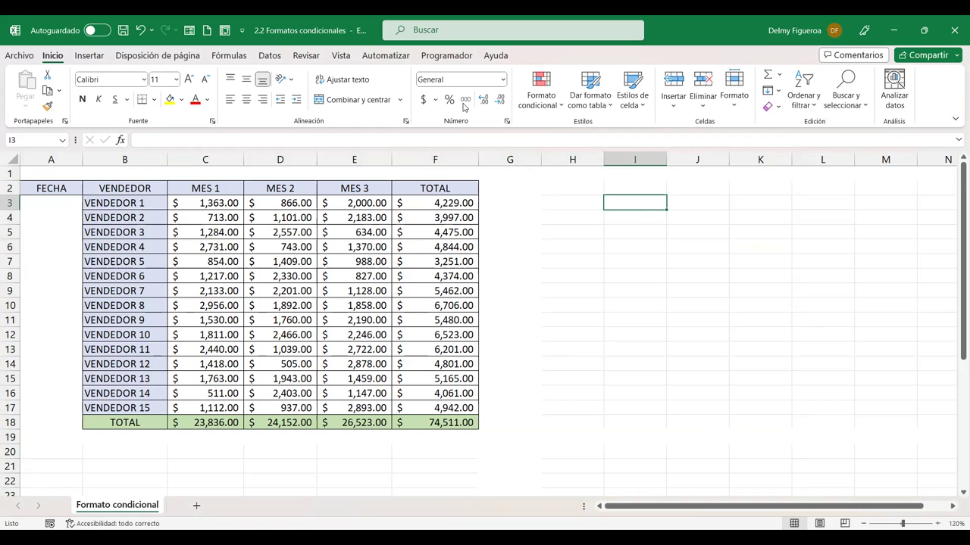
{"action": "left_click", "coordinate": [502, 79]}
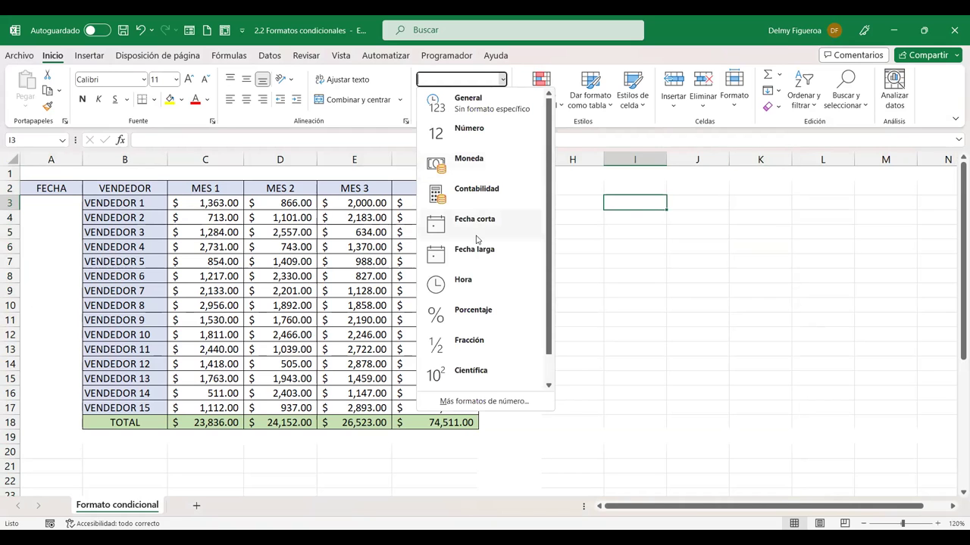
{"action": "left_click", "coordinate": [635, 205]}
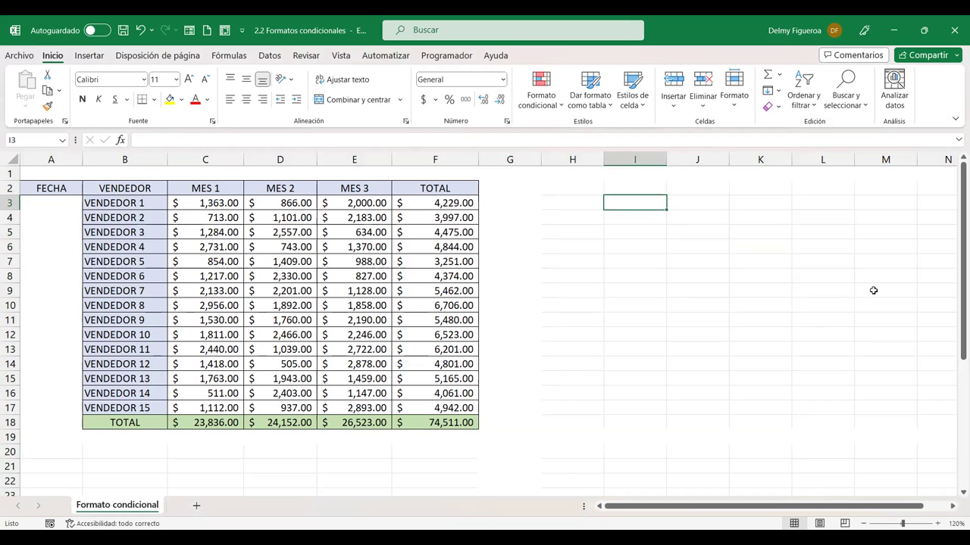
{"action": "type", "text": "1/3/2022"}
{"action": "key", "text": "Return"}
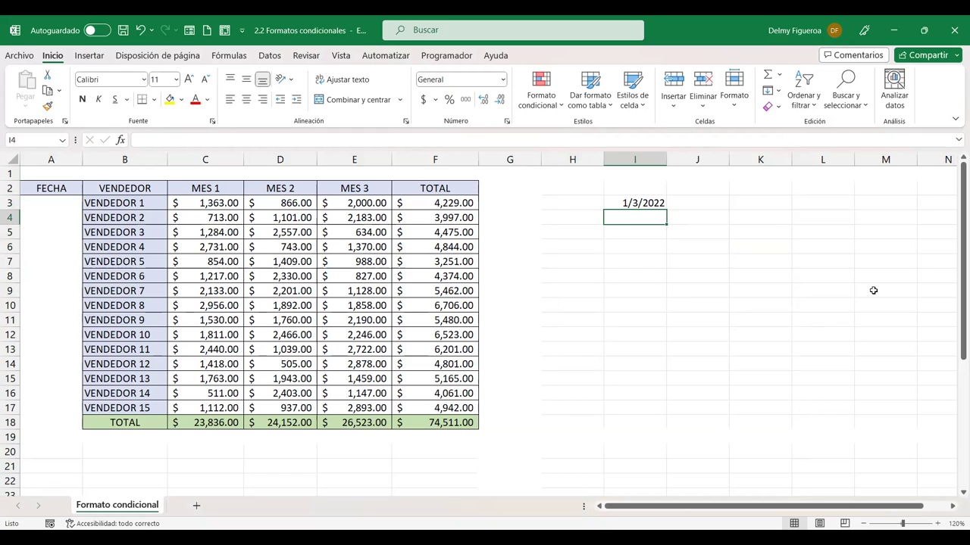
{"action": "type", "text": "31/12/2022"}
{"action": "key", "text": "Return"}
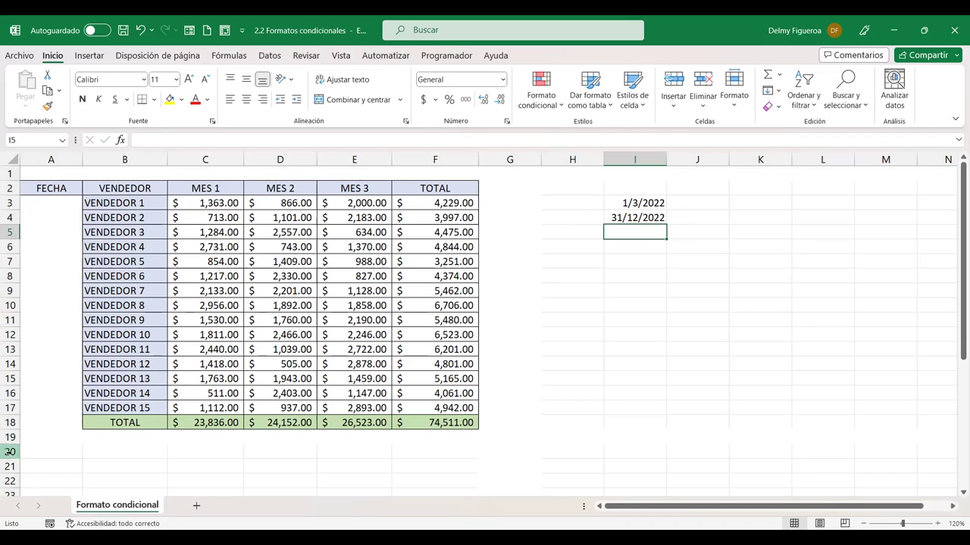
{"action": "left_click", "coordinate": [631, 204]}
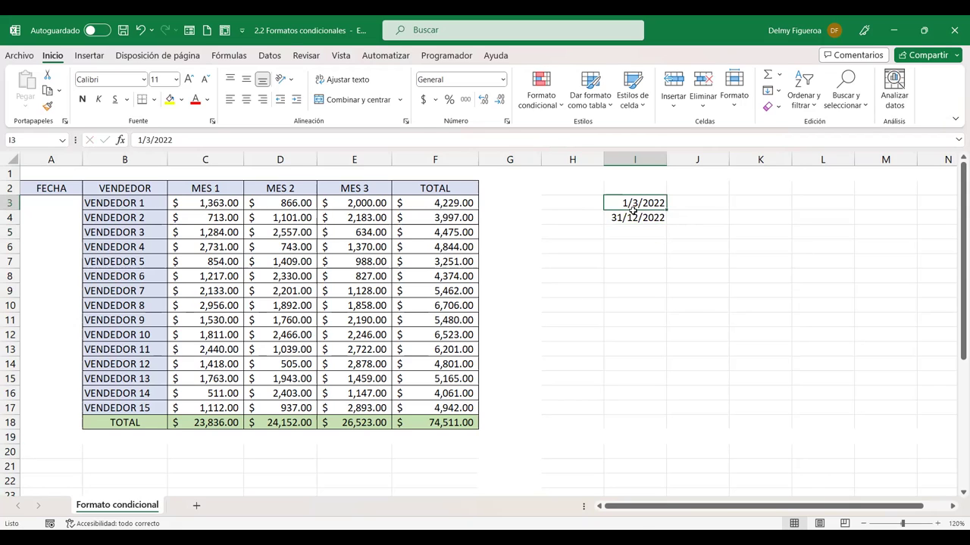
{"action": "left_click_drag", "start_coordinate": [633, 210], "coordinate": [635, 218]}
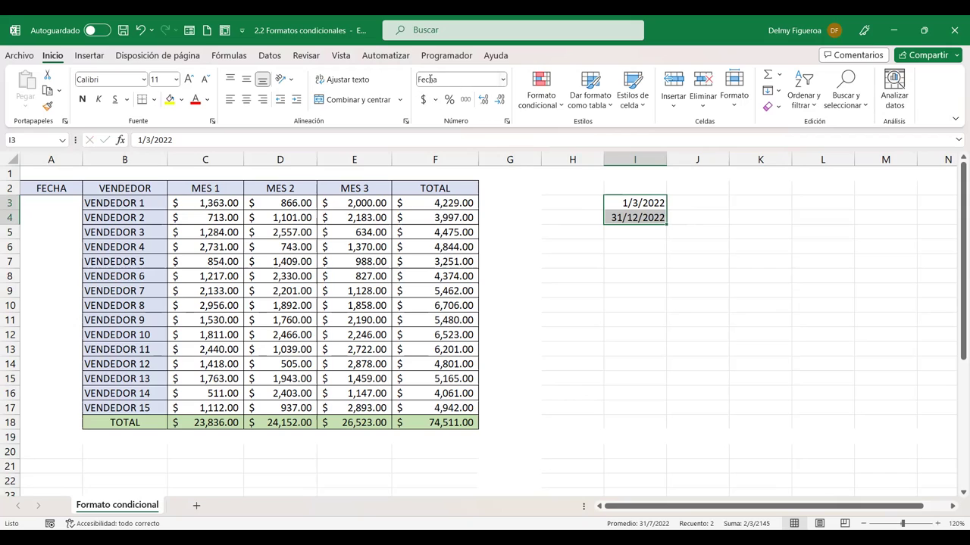
{"action": "left_click", "coordinate": [503, 80]}
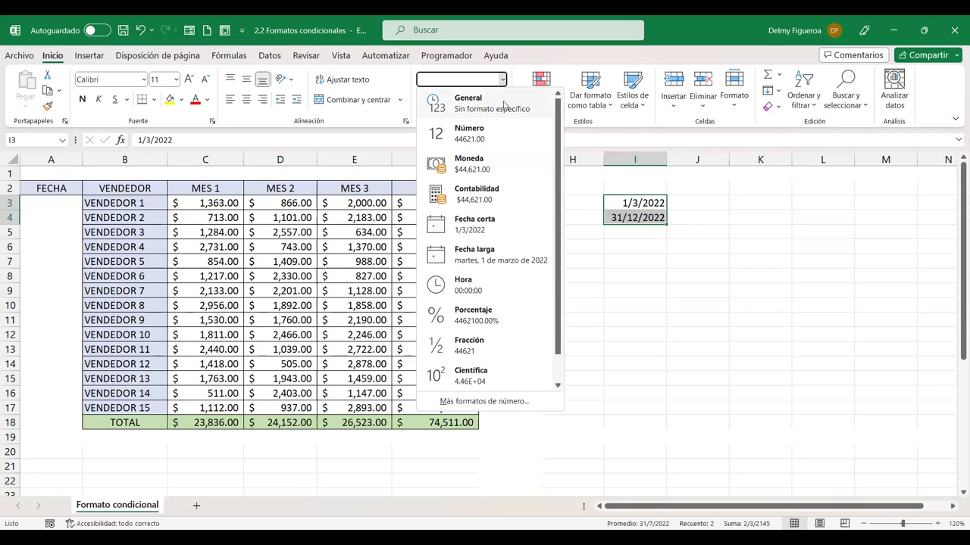
{"action": "left_click", "coordinate": [489, 106]}
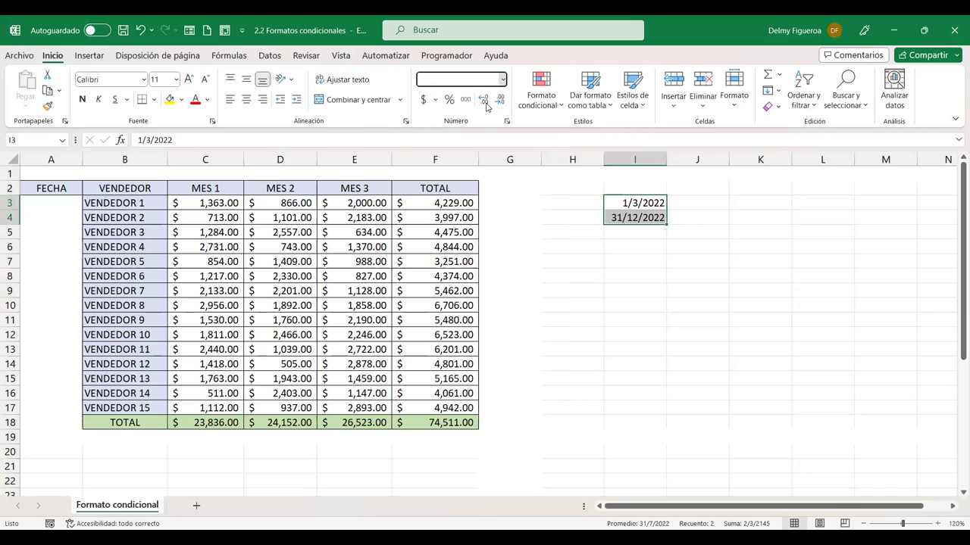
{"action": "left_click", "coordinate": [704, 202]}
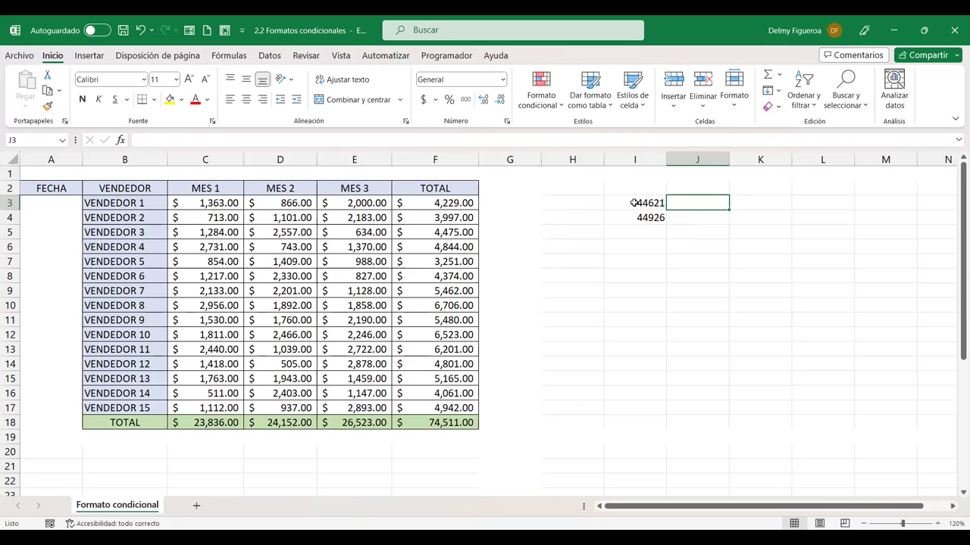
{"action": "left_click", "coordinate": [633, 203]}
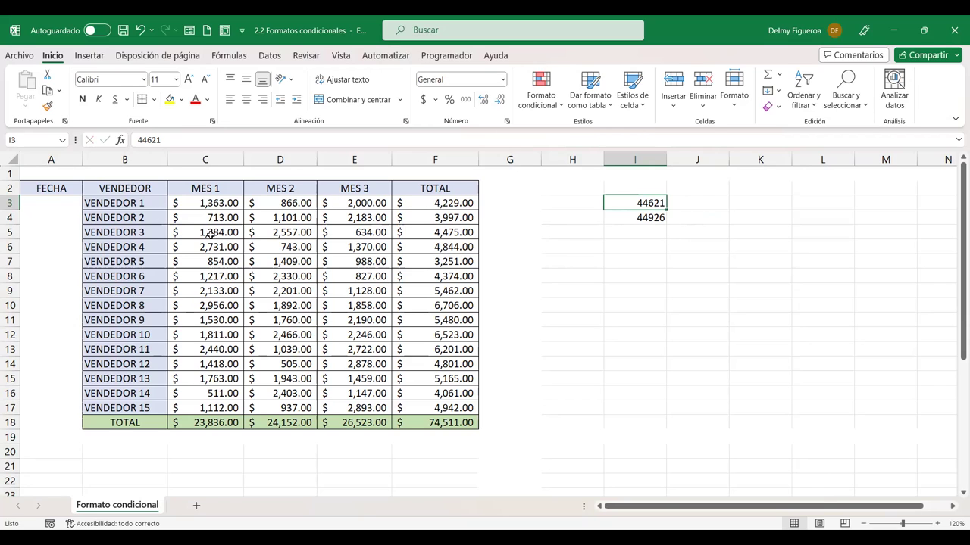
{"action": "left_click", "coordinate": [48, 202]}
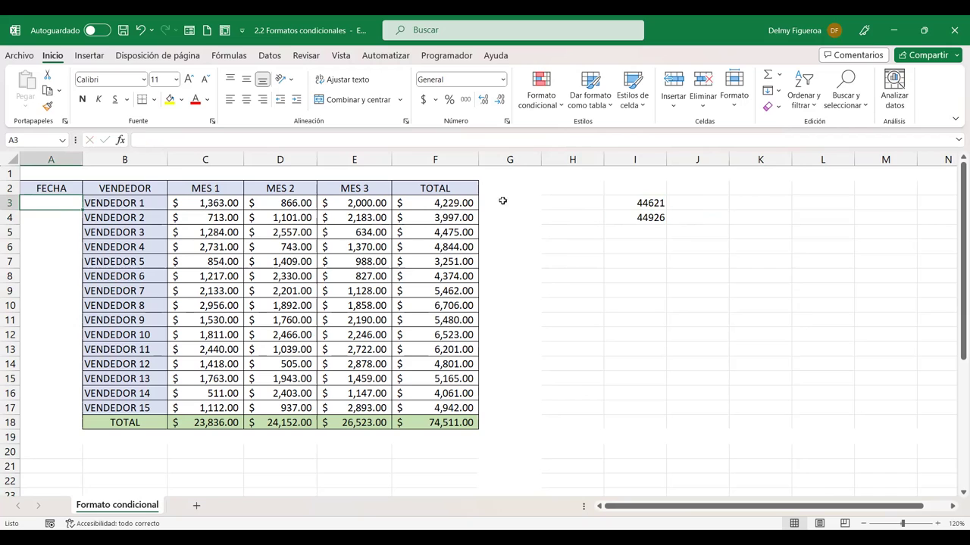
Enter =+ALEATORIO.ENTRE(44621;44926) in A3 and fill it down to A17.
{"action": "type", "text": "+"}
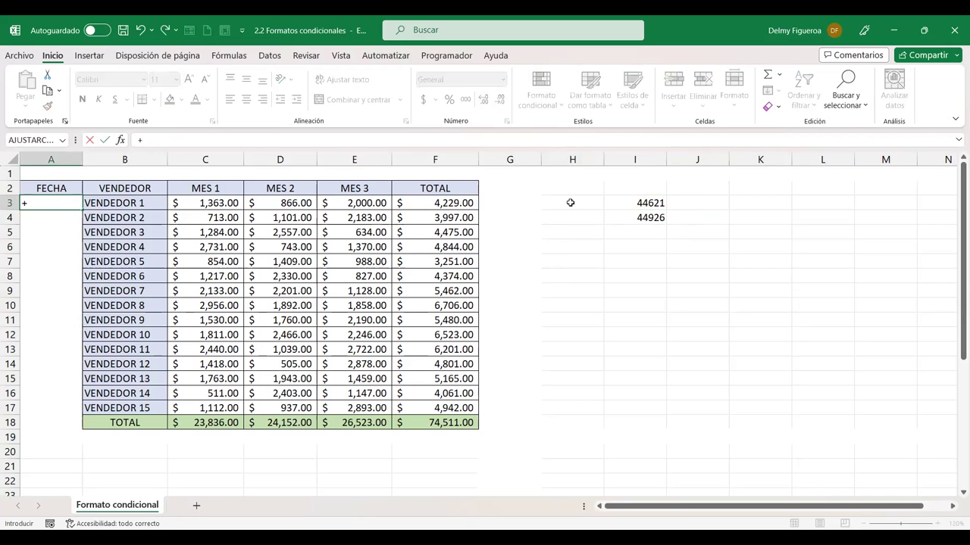
{"action": "type", "text": "ALE"}
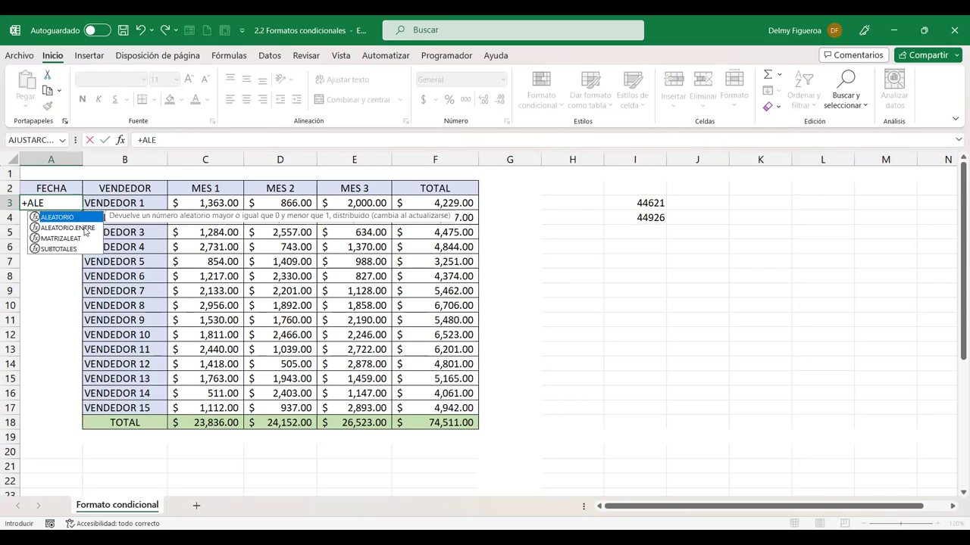
{"action": "double_click", "coordinate": [84, 227]}
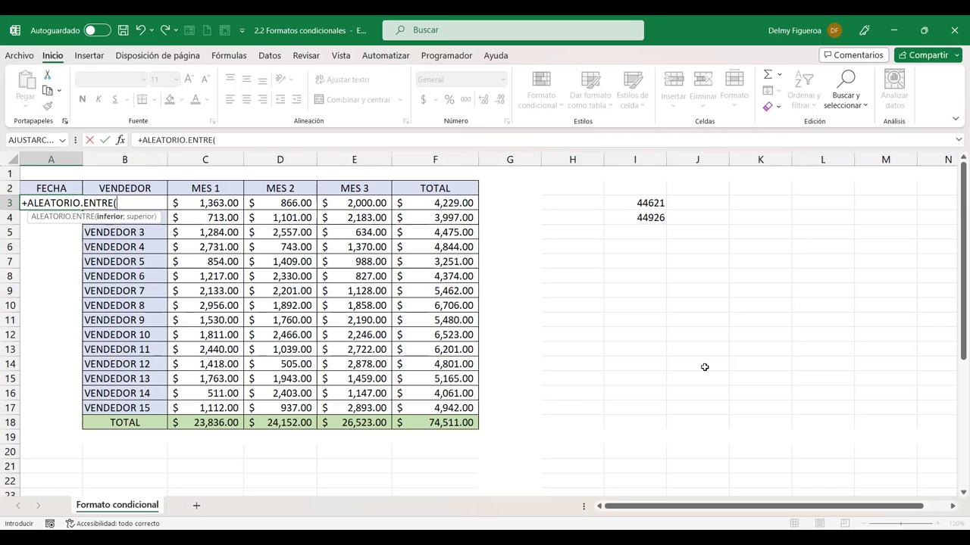
{"action": "type", "text": "4621;44926)"}
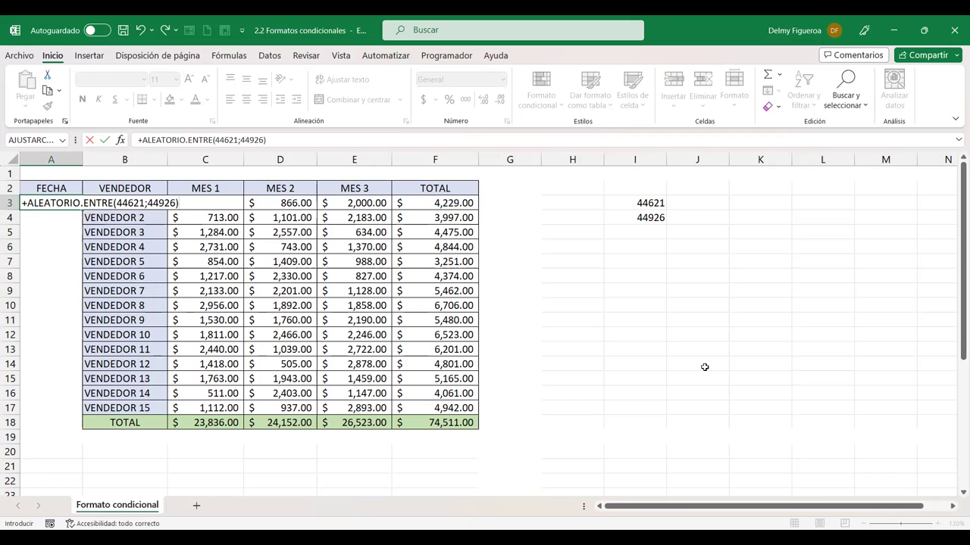
{"action": "key", "text": "Return"}
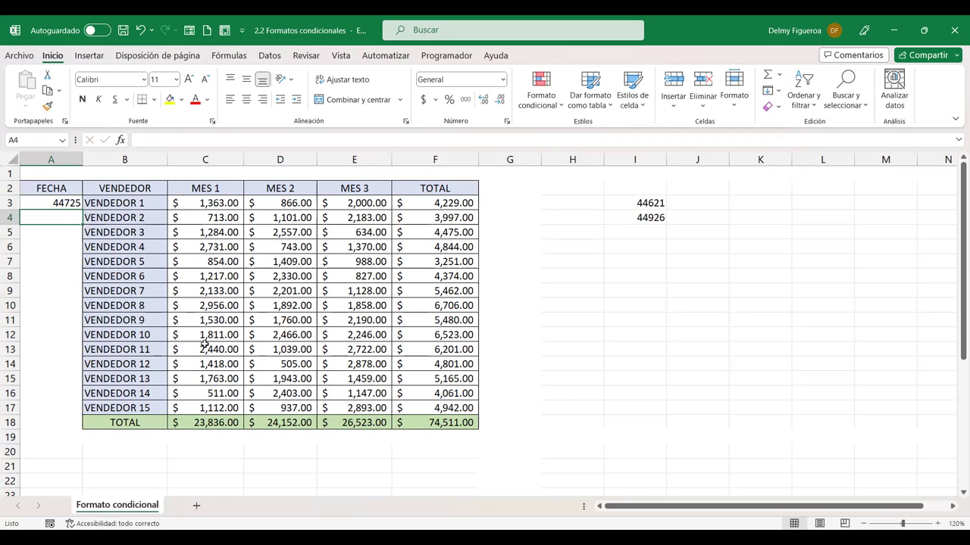
{"action": "left_click", "coordinate": [64, 201]}
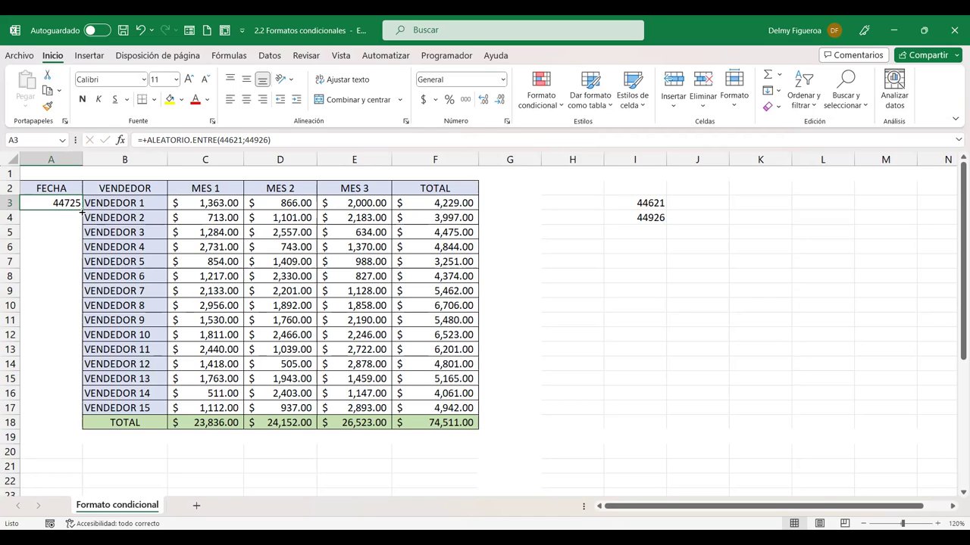
{"action": "left_click_drag", "start_coordinate": [81, 211], "coordinate": [73, 414]}
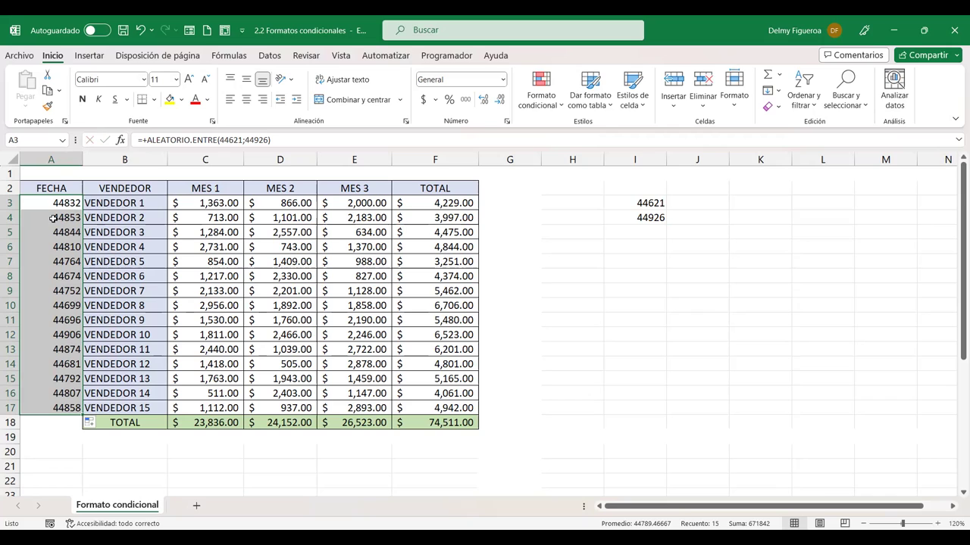
Undo the fill, then show I3:I4 as short dates to confirm 1/3/2022 and 31/12/2022.
{"action": "key", "text": "ctrl+z"}
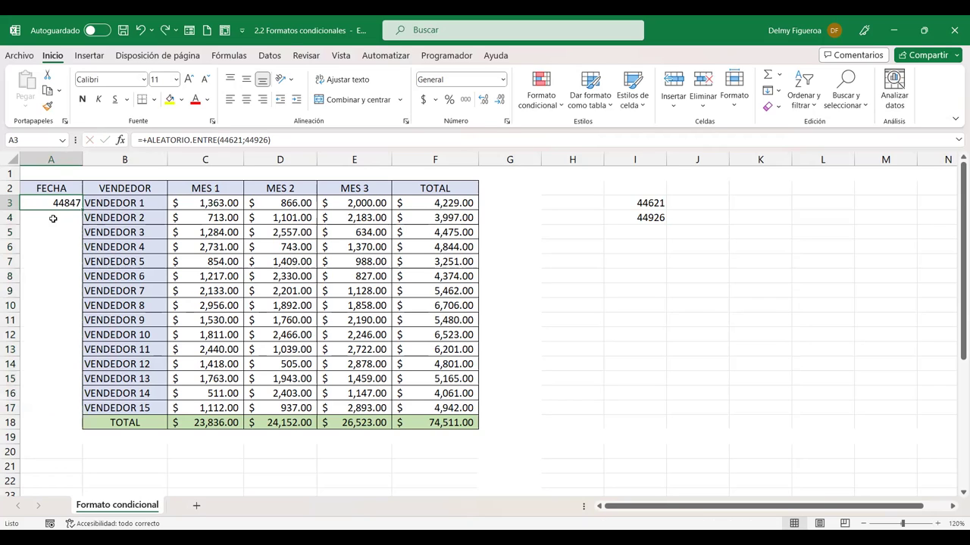
{"action": "left_click", "coordinate": [634, 203]}
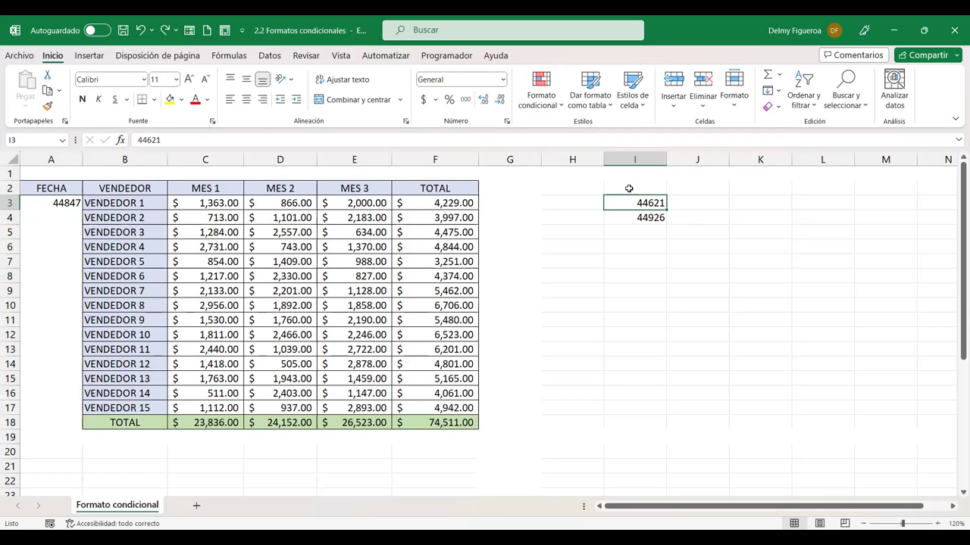
{"action": "left_click_drag", "start_coordinate": [651, 201], "coordinate": [652, 220]}
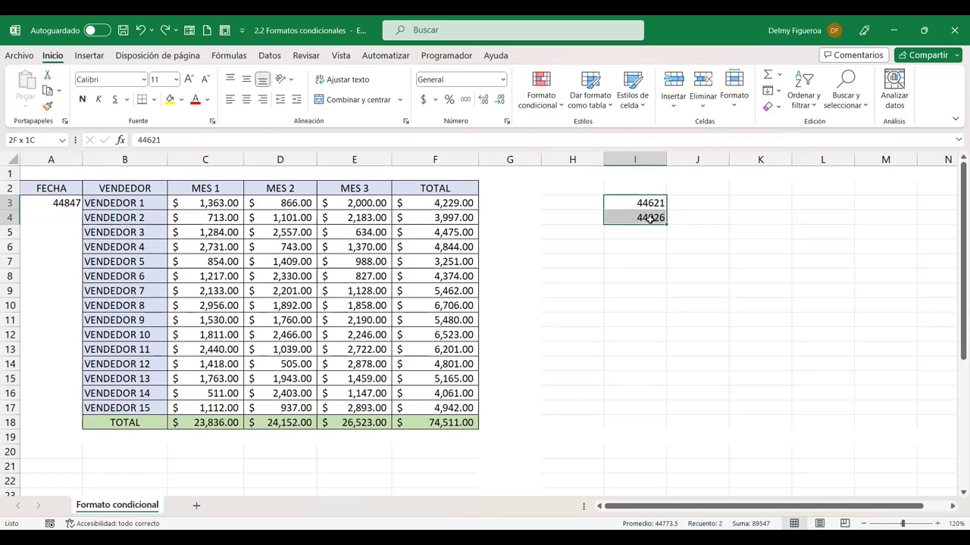
{"action": "left_click", "coordinate": [501, 79]}
{"action": "left_click", "coordinate": [495, 234]}
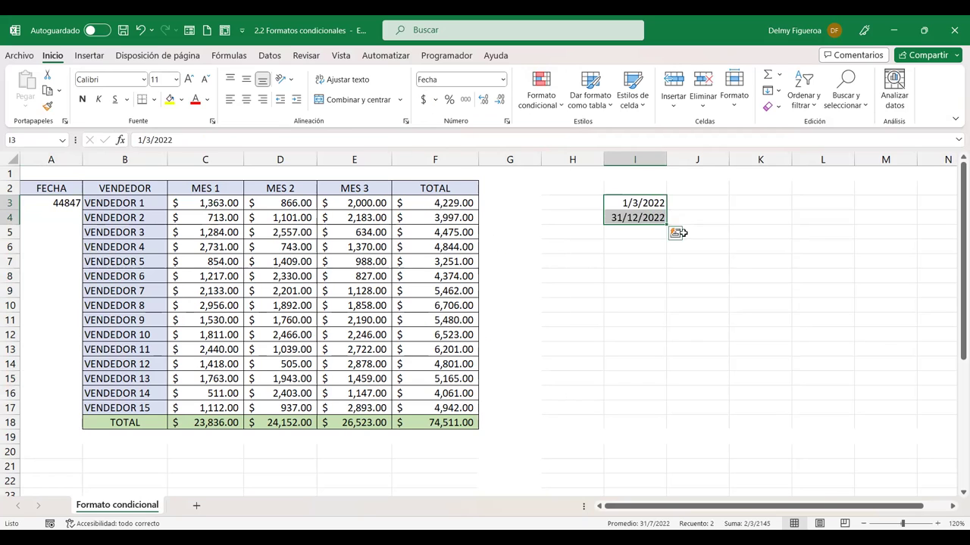
{"action": "left_click", "coordinate": [689, 232]}
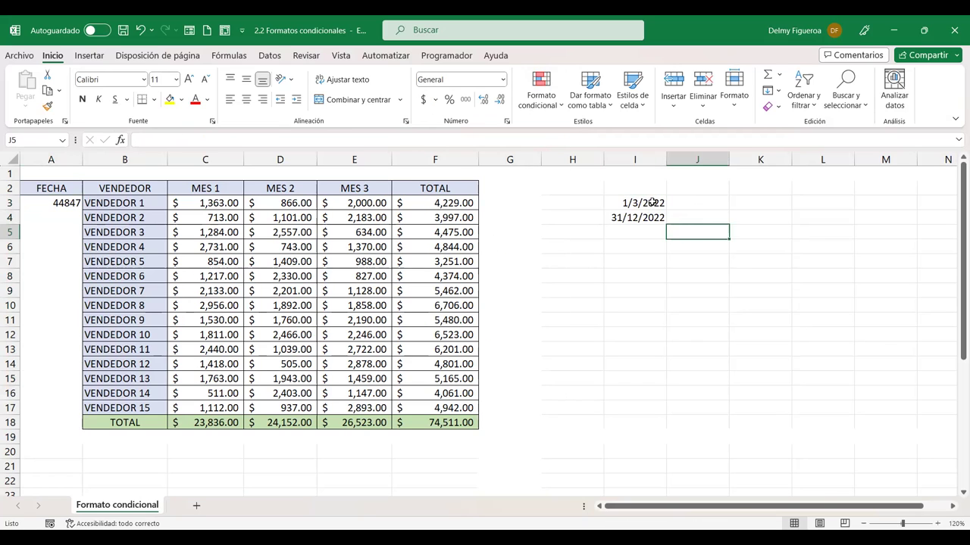
{"action": "left_click", "coordinate": [651, 202]}
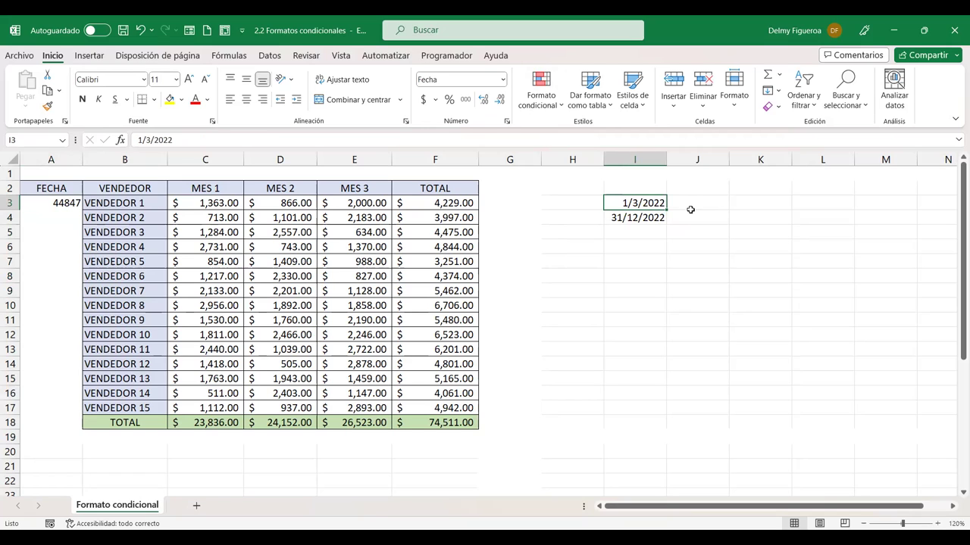
{"action": "left_click", "coordinate": [630, 216]}
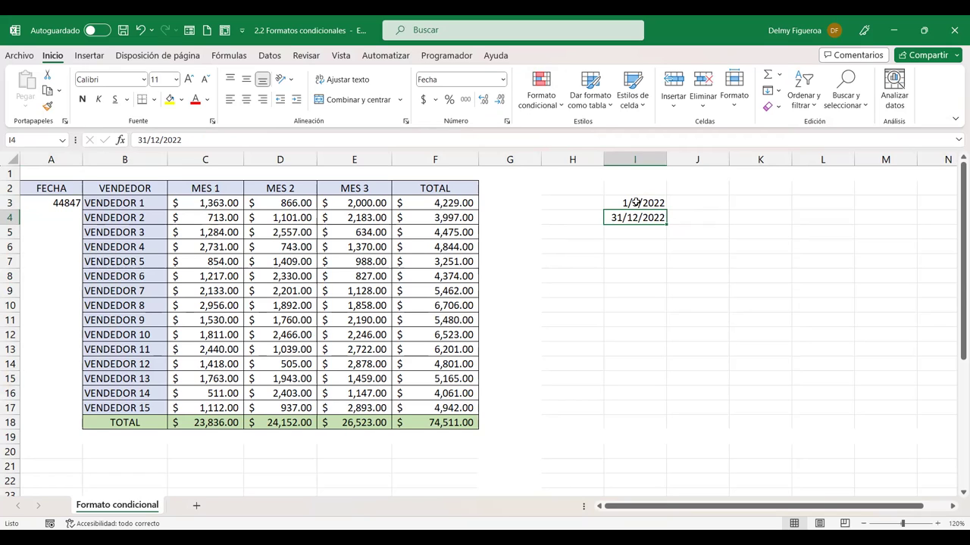
Return I3:I4 to General format so they show 44621 and 44926 again.
{"action": "left_click_drag", "start_coordinate": [636, 203], "coordinate": [655, 220]}
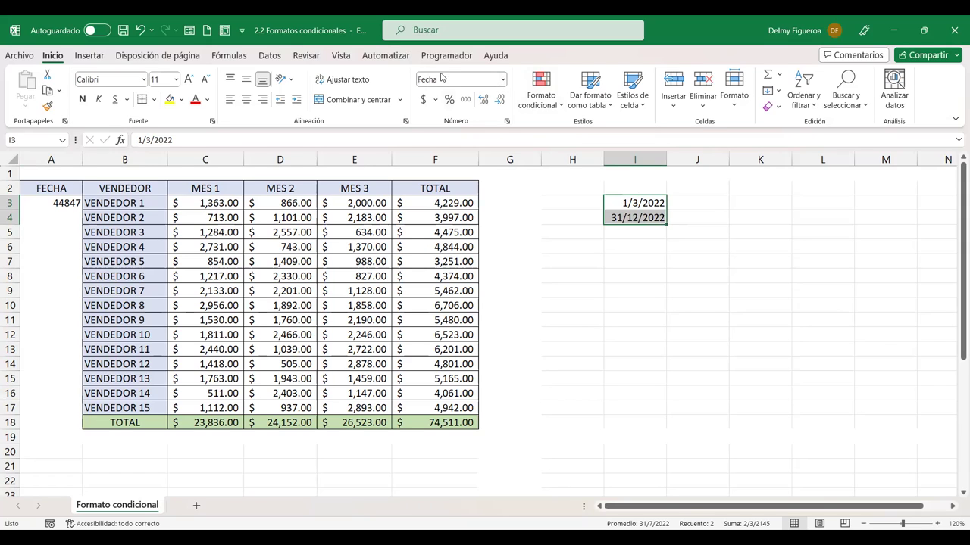
{"action": "left_click", "coordinate": [502, 80]}
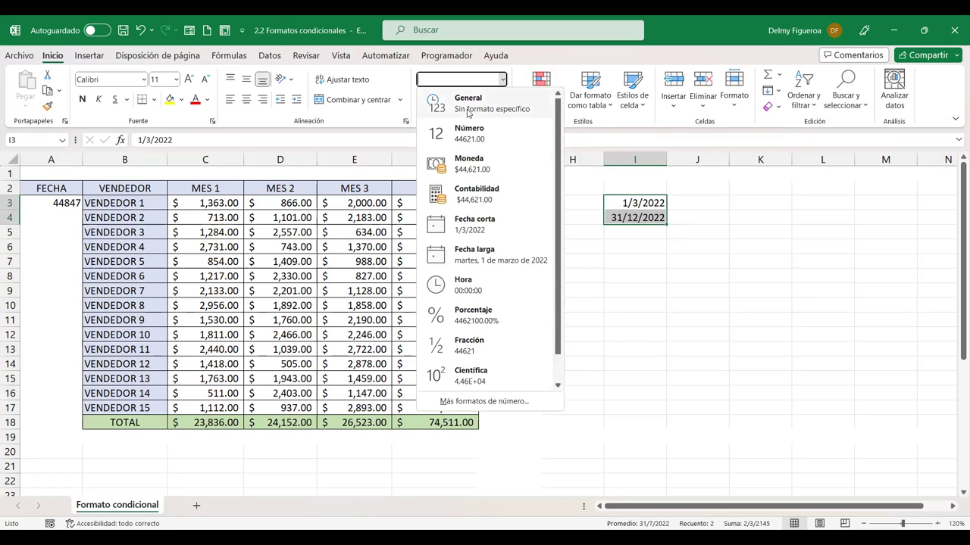
{"action": "left_click", "coordinate": [484, 110]}
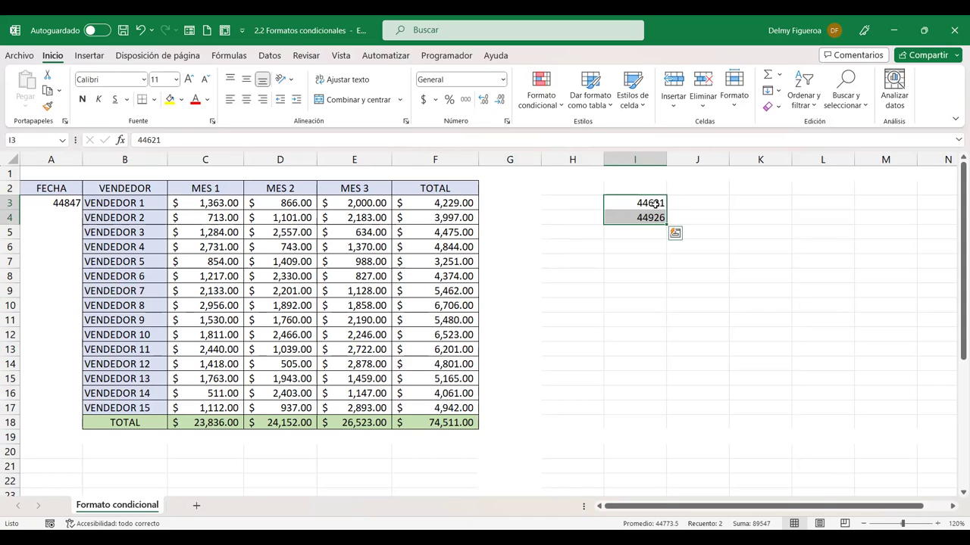
{"action": "left_click", "coordinate": [690, 202]}
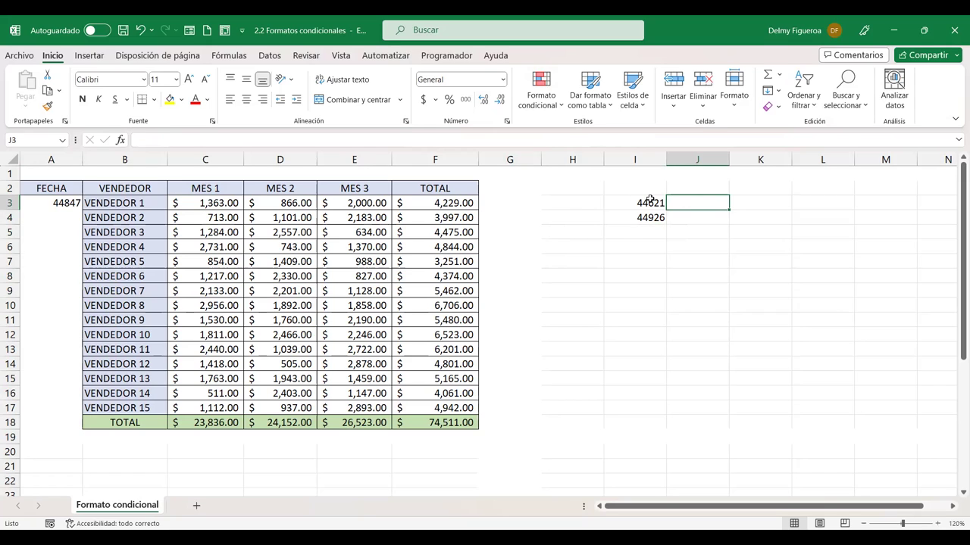
Re-edit and recommit A3's =+ALEATORIO.ENTRE(44621;44926) formula, which now returns 44758.
{"action": "left_click", "coordinate": [649, 217]}
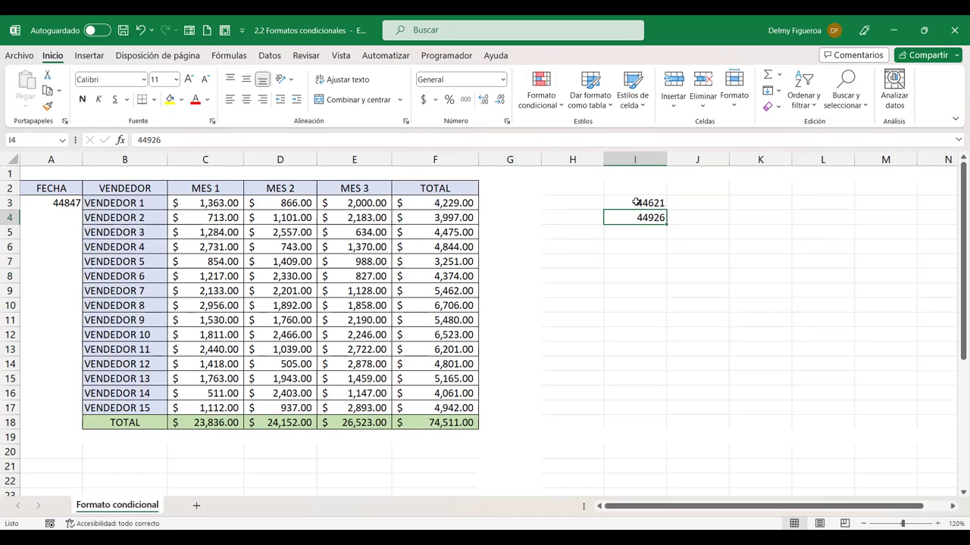
{"action": "left_click", "coordinate": [65, 202]}
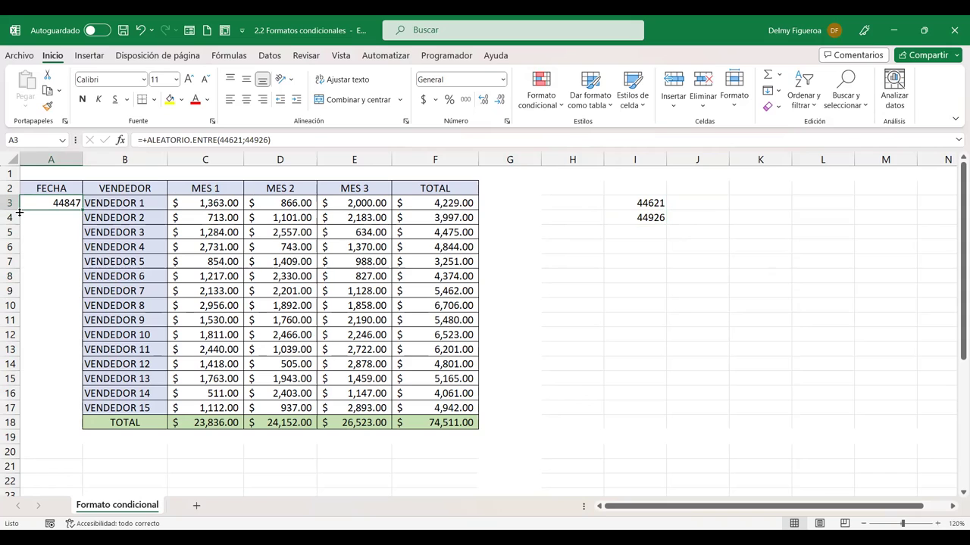
{"action": "key", "text": "F2"}
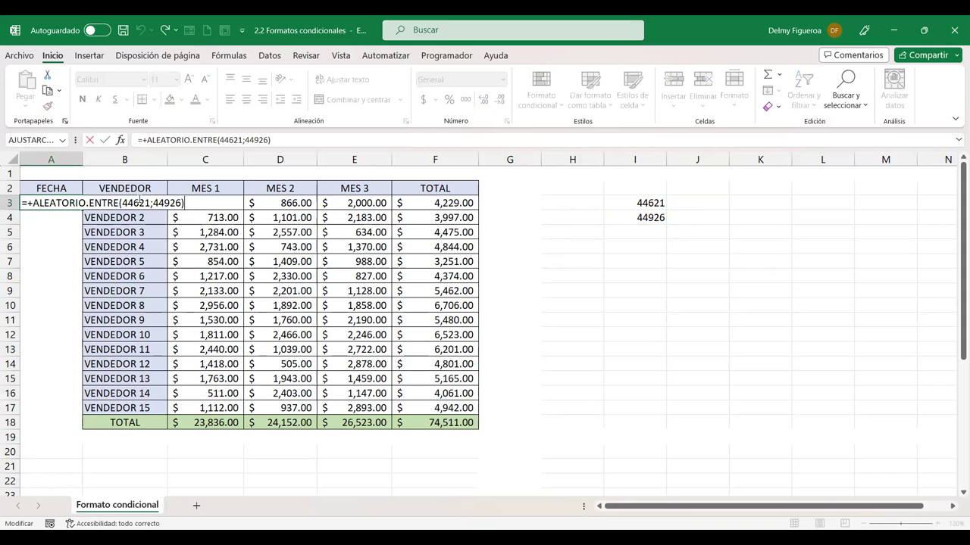
{"action": "left_click", "coordinate": [132, 201]}
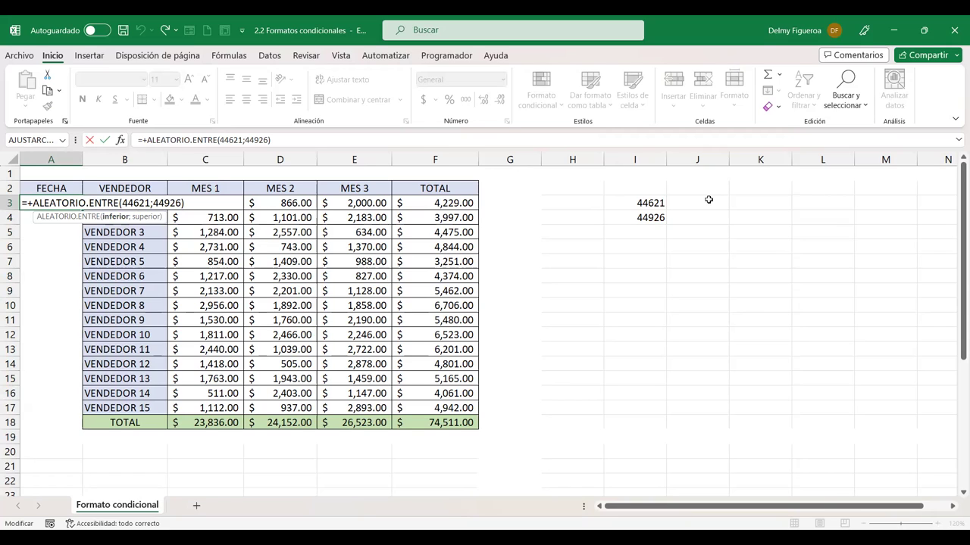
{"action": "left_click", "coordinate": [168, 202]}
{"action": "key", "text": "Return"}
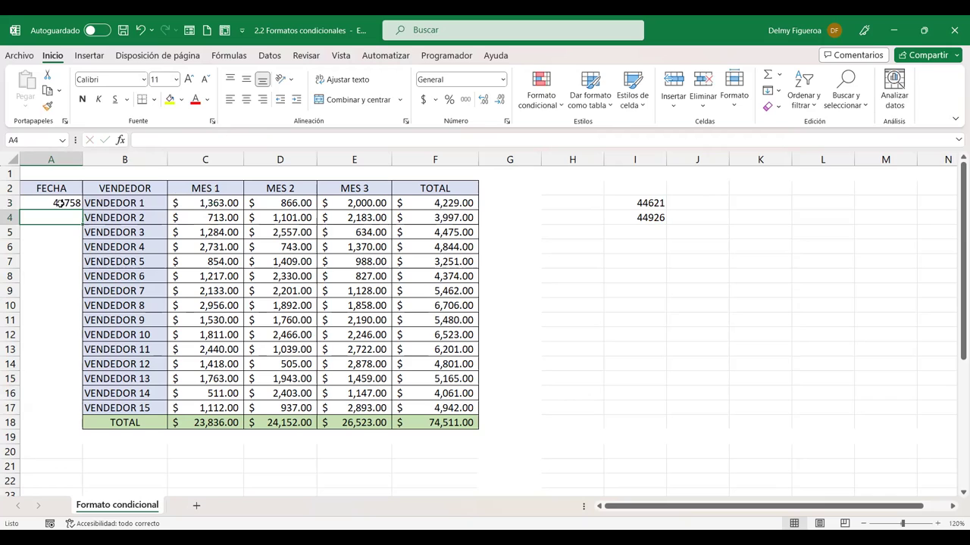
{"action": "left_click", "coordinate": [62, 204]}
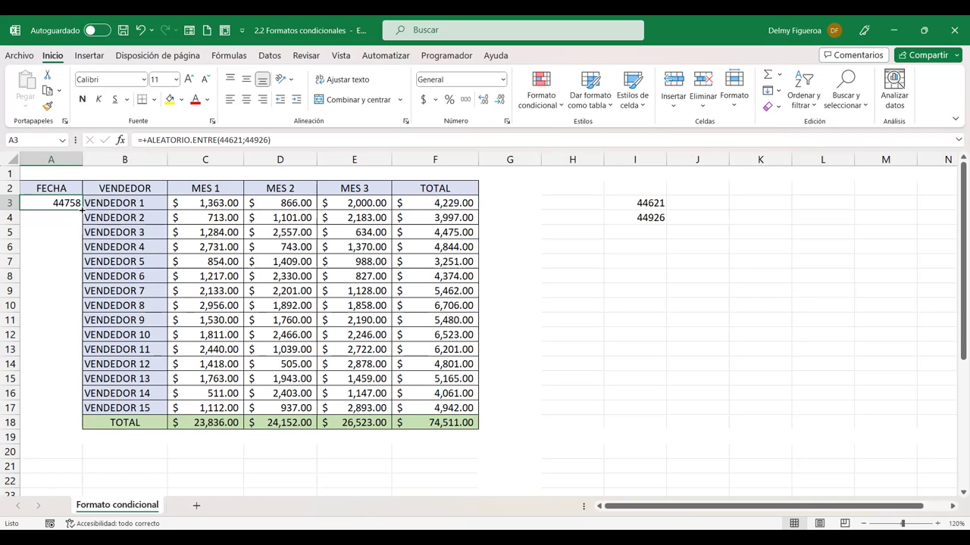
Fill A3's formula down to A17 and format A3:A17 as Fecha corta.
{"action": "left_click_drag", "start_coordinate": [82, 210], "coordinate": [63, 418]}
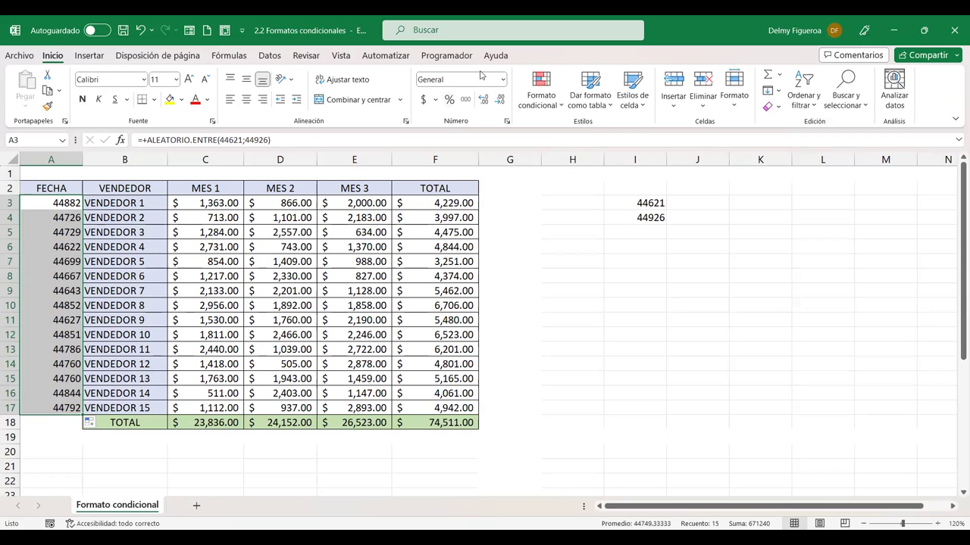
{"action": "left_click", "coordinate": [503, 80]}
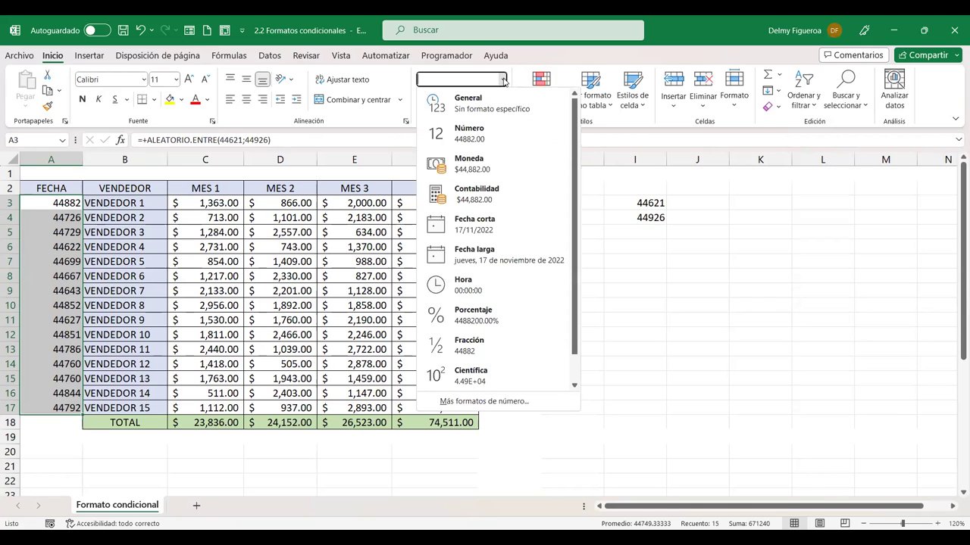
{"action": "left_click", "coordinate": [479, 226]}
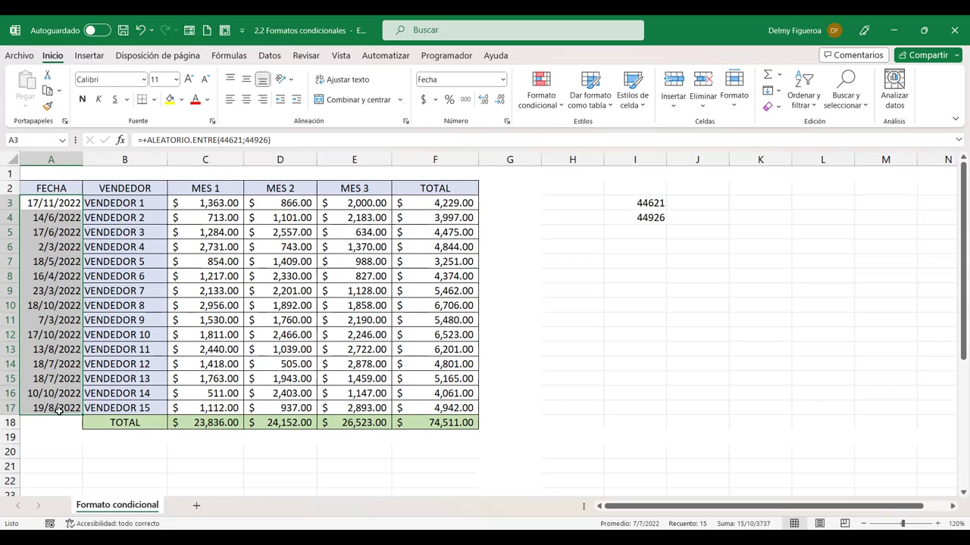
Copy A3:A17 and paste it back as values, fixing the random dates.
{"action": "key", "text": "ctrl+c"}
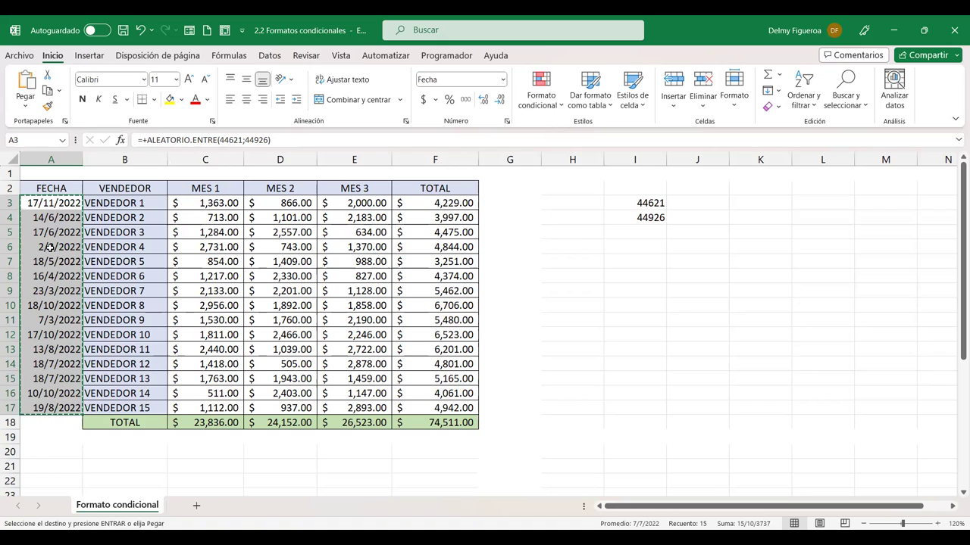
{"action": "right_click", "coordinate": [49, 247]}
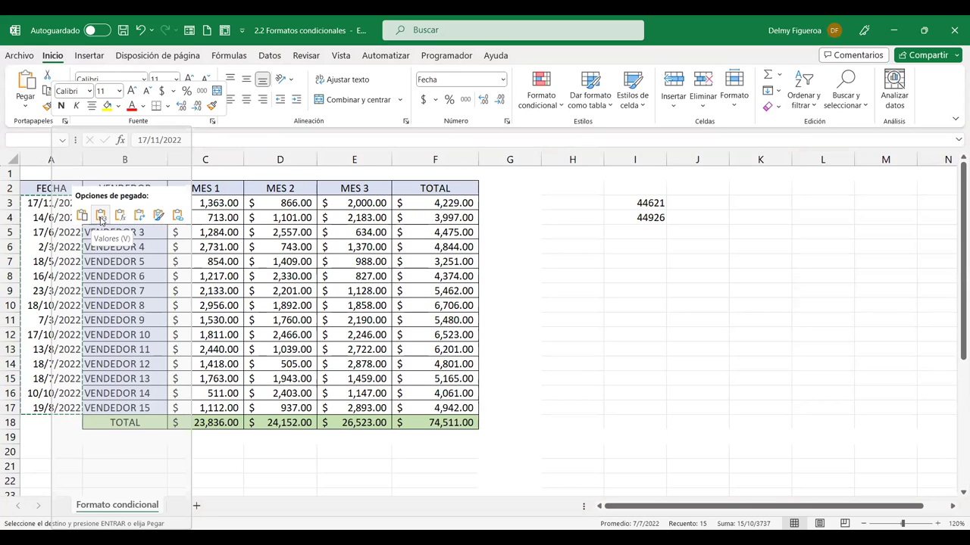
{"action": "left_click", "coordinate": [101, 217]}
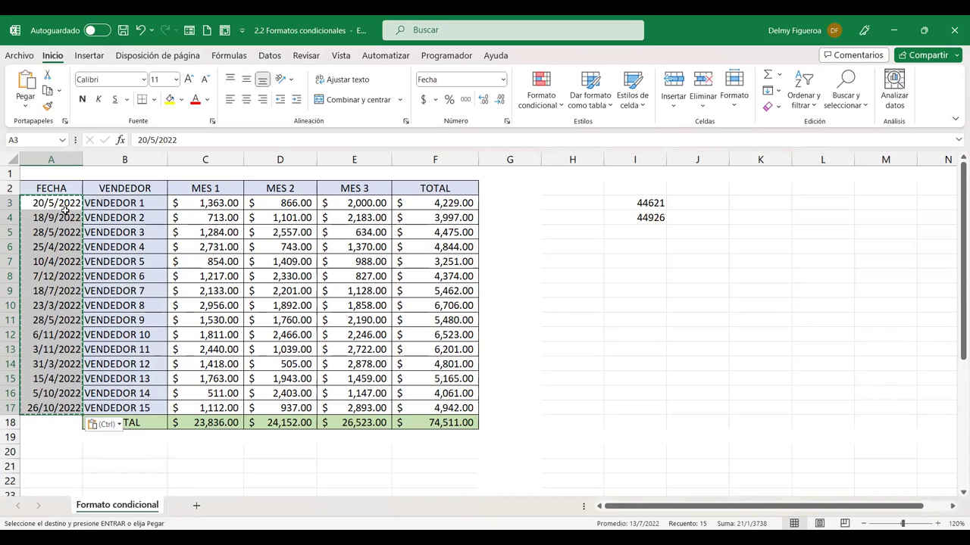
{"action": "key", "text": "Escape"}
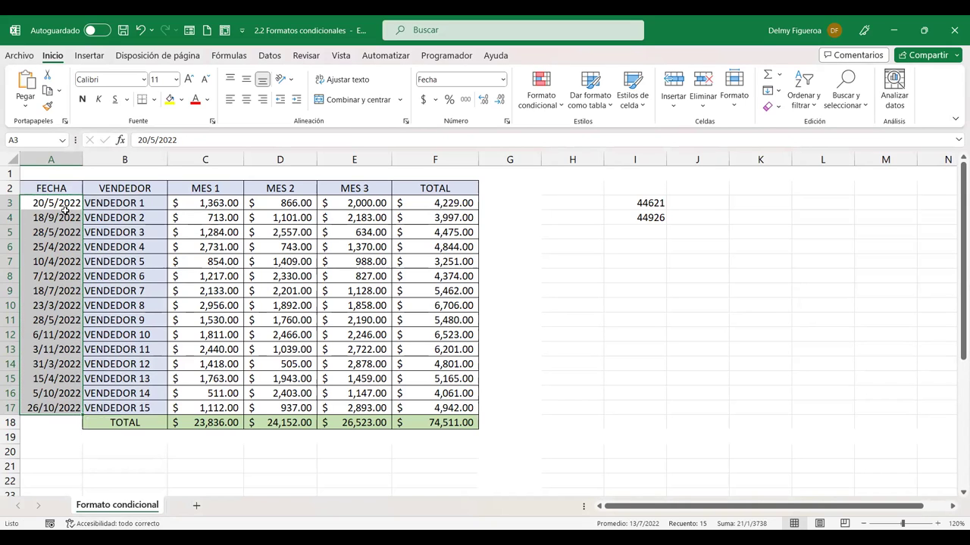
{"action": "left_click", "coordinate": [66, 203]}
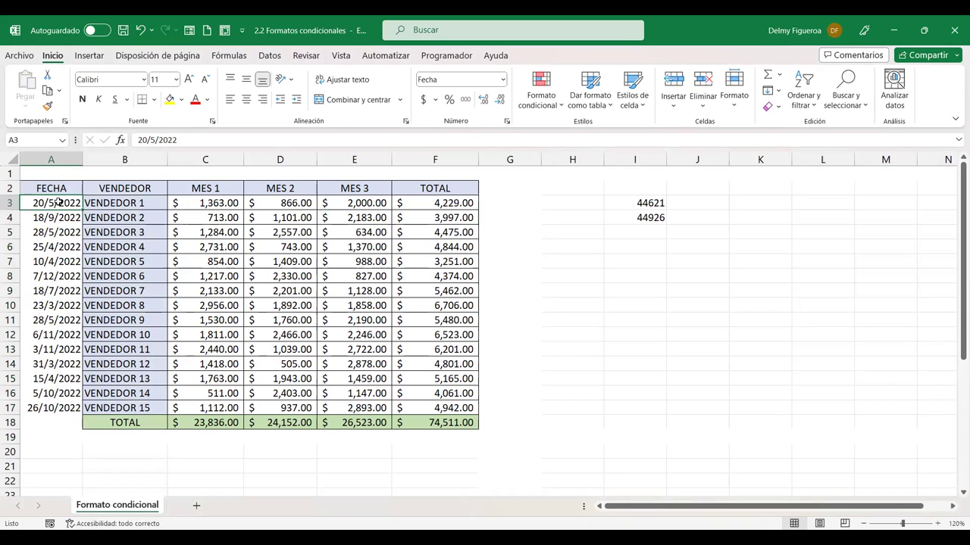
Change the A3 date to 20/8/2023 and the A12 date to 6/8/2023.
{"action": "double_click", "coordinate": [153, 139]}
{"action": "type", "text": "8"}
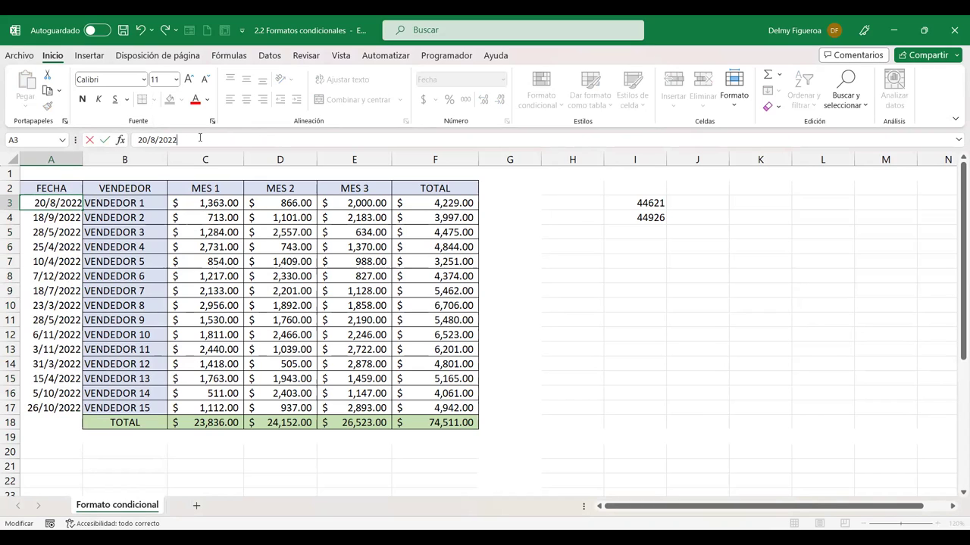
{"action": "key", "text": "BackSpace"}
{"action": "type", "text": "3"}
{"action": "key", "text": "Return"}
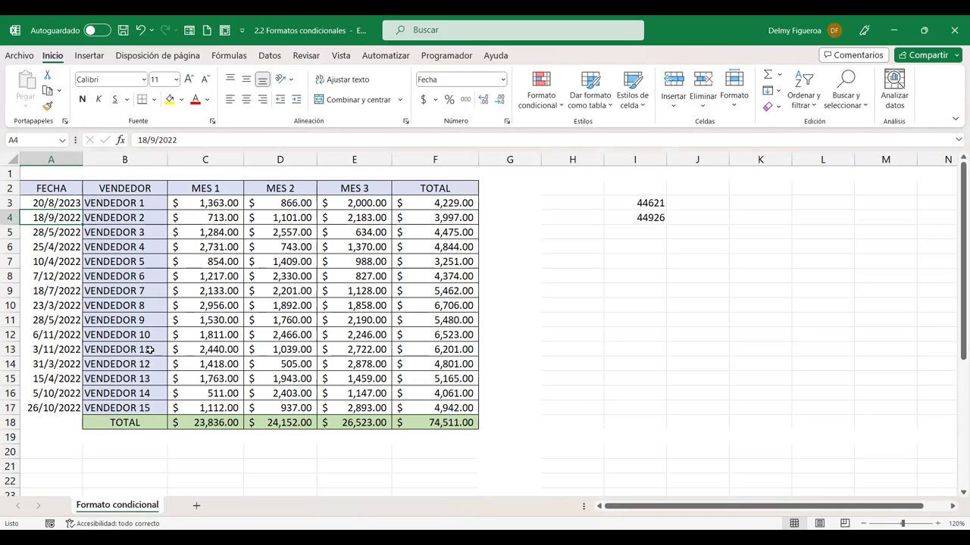
{"action": "left_click", "coordinate": [58, 334]}
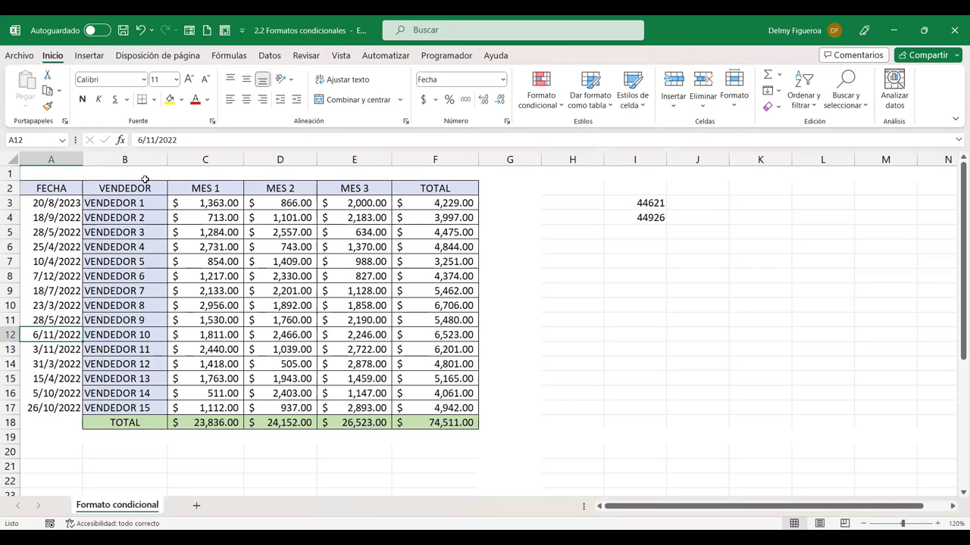
{"action": "left_click", "coordinate": [154, 139]}
{"action": "key", "text": "BackSpace"}
{"action": "key", "text": "BackSpace"}
{"action": "type", "text": "8/202"}
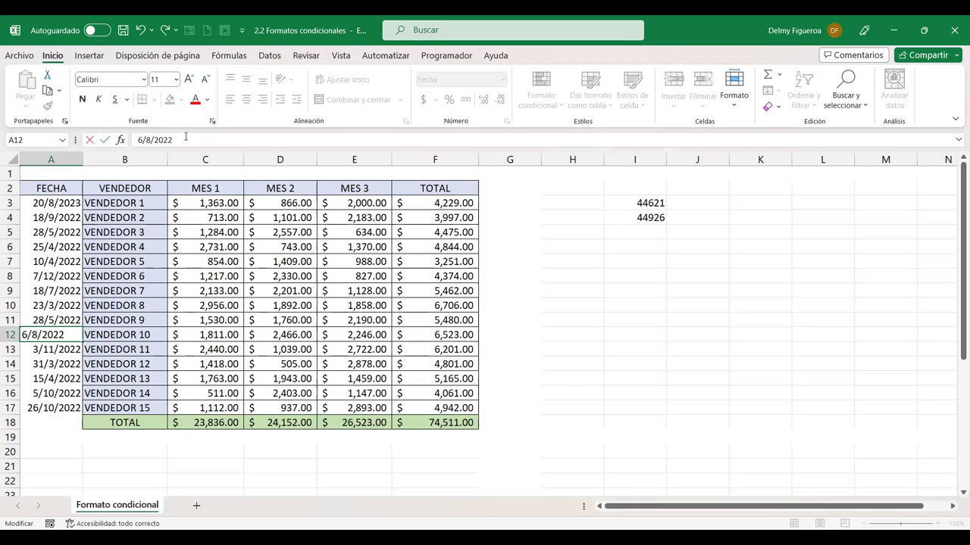
{"action": "type", "text": "3"}
{"action": "key", "text": "Return"}
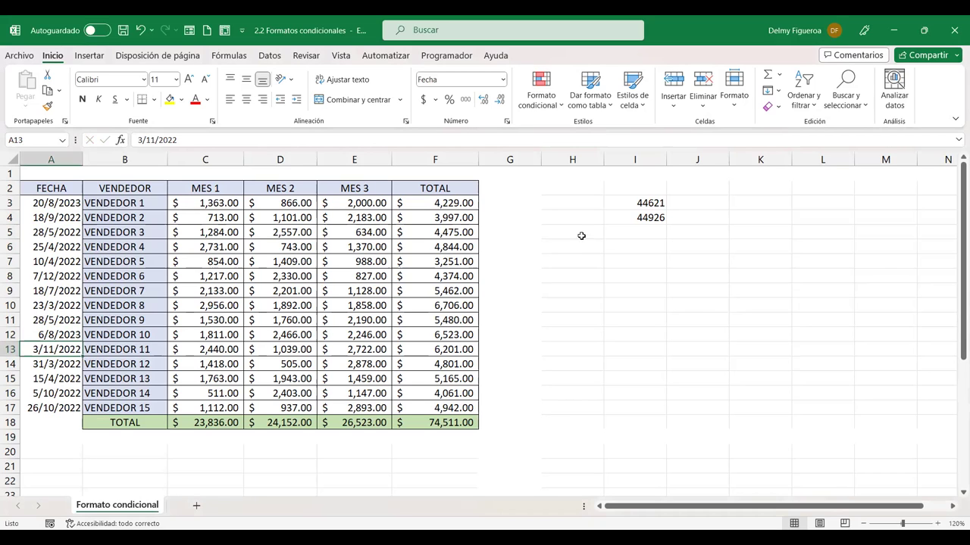
{"action": "left_click", "coordinate": [523, 219]}
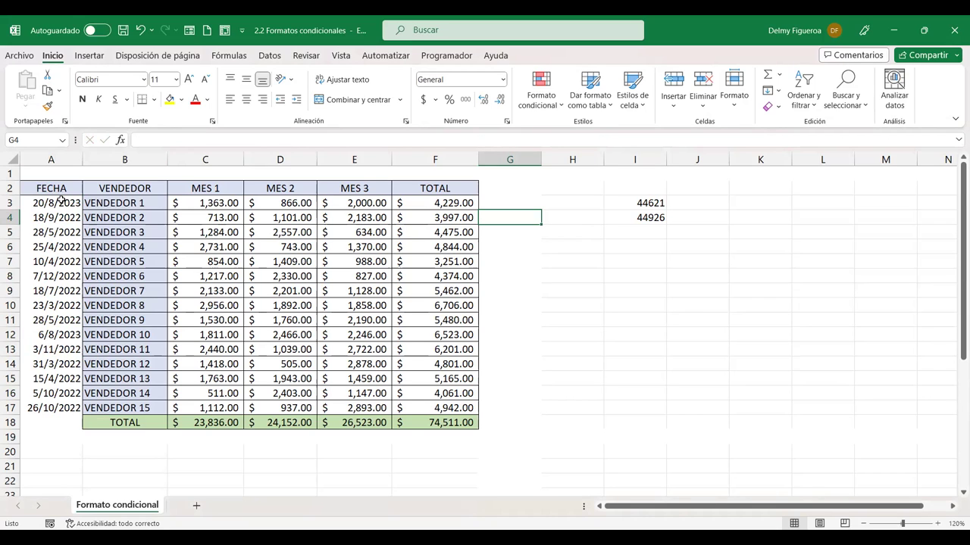
Select A3:A17 and choose Formato condicional > Reglas para resaltar celdas > Una fecha.
{"action": "left_click_drag", "start_coordinate": [61, 199], "coordinate": [62, 410]}
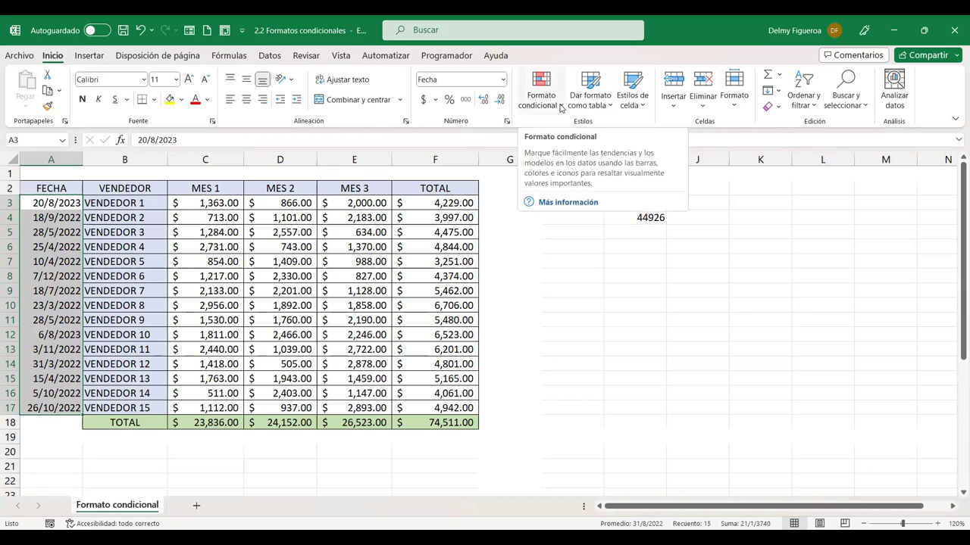
{"action": "left_click", "coordinate": [557, 106]}
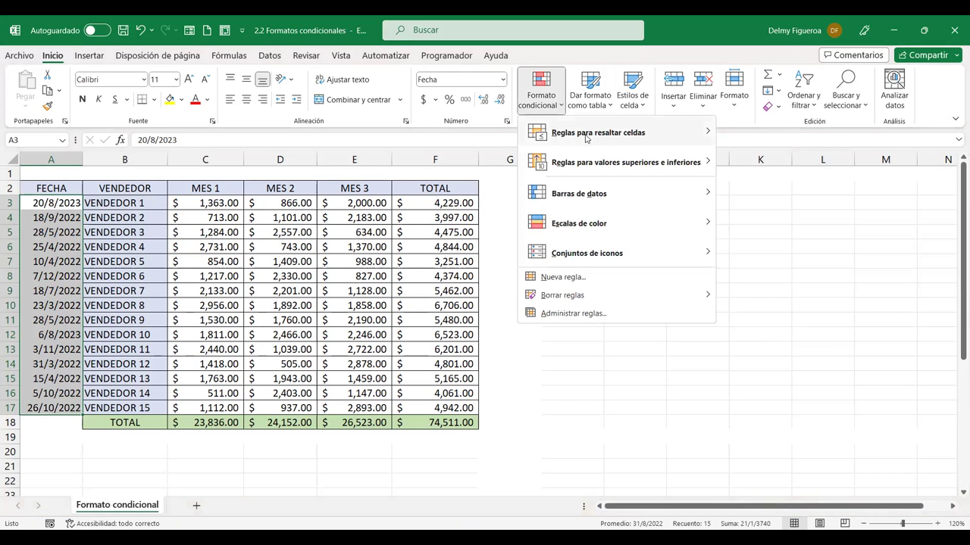
{"action": "left_click", "coordinate": [587, 138]}
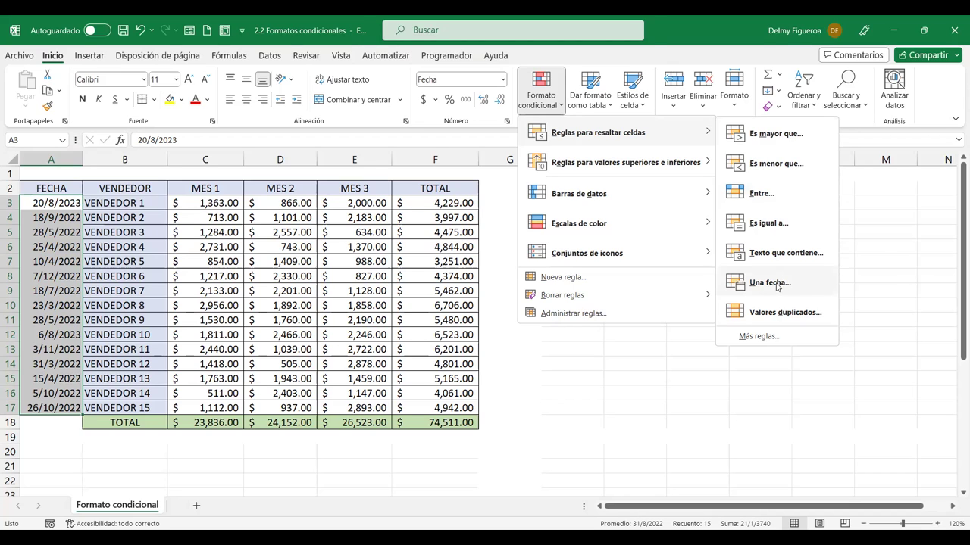
{"action": "left_click", "coordinate": [777, 287]}
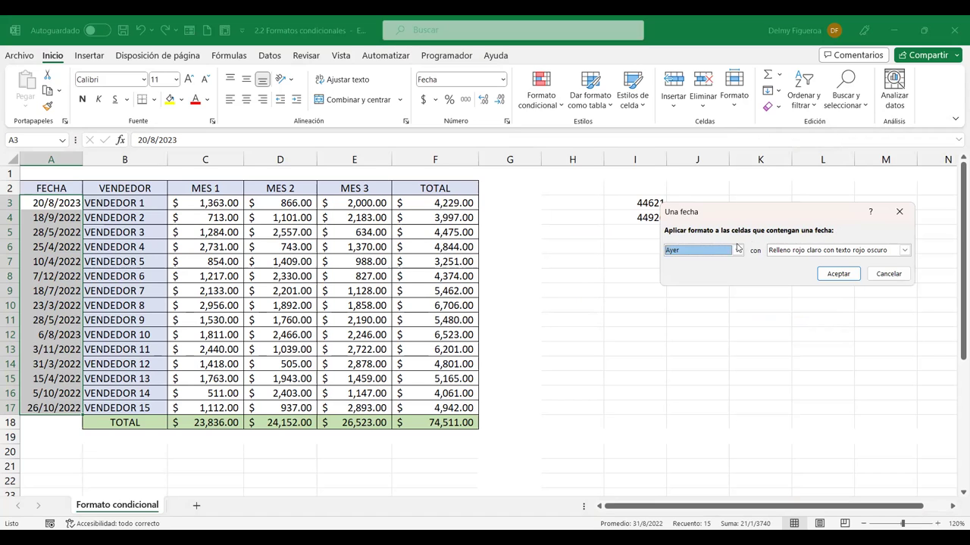
Apply the Este mes date rule with light red fill and dark red text.
{"action": "left_click", "coordinate": [737, 250]}
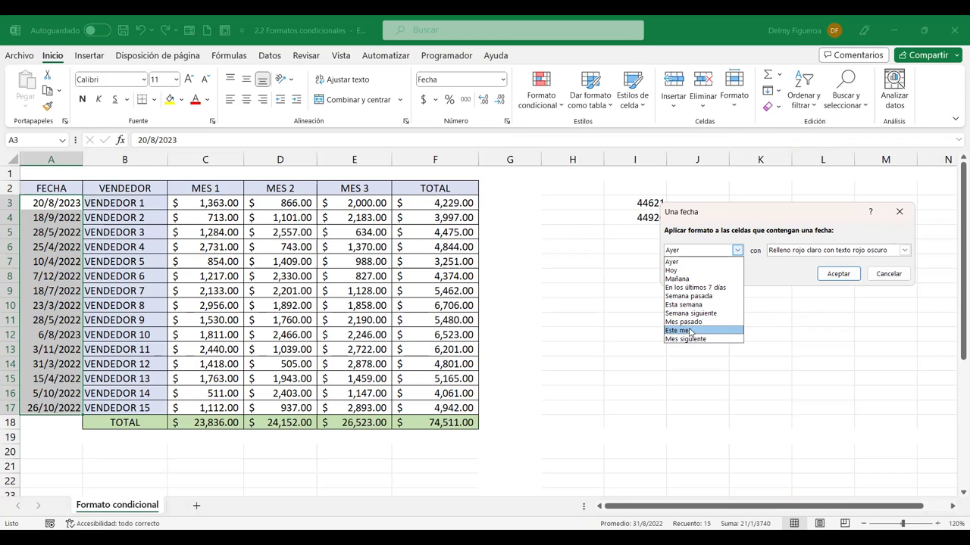
{"action": "left_click", "coordinate": [694, 334]}
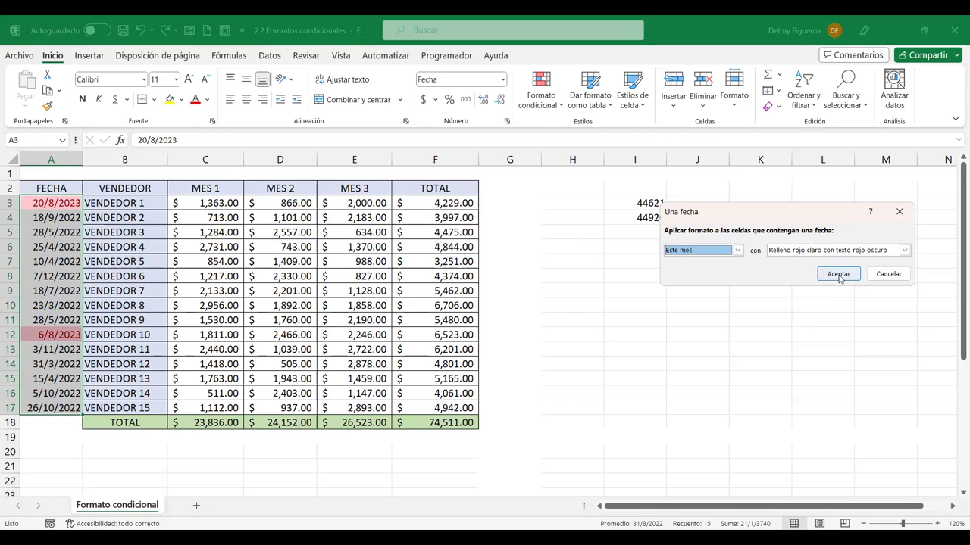
{"action": "left_click", "coordinate": [834, 277]}
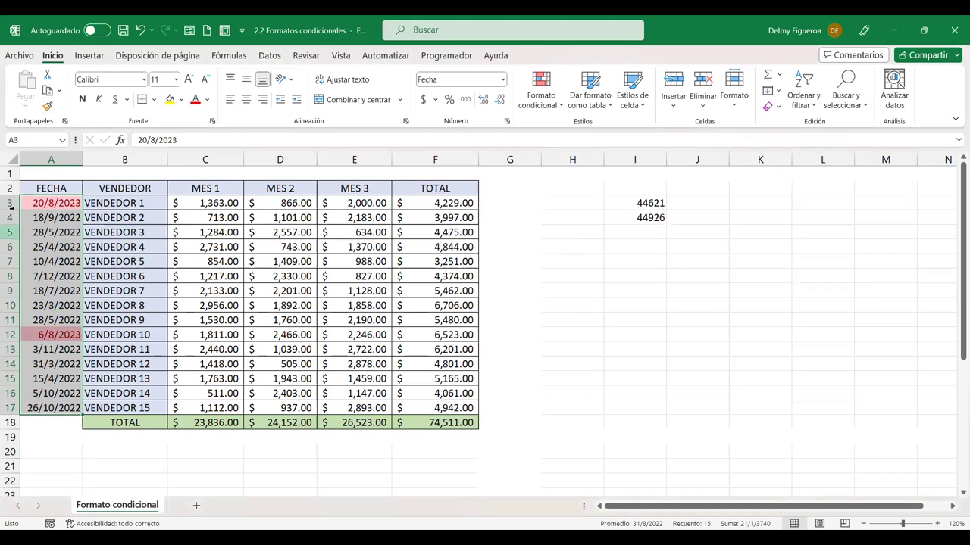
{"action": "left_click", "coordinate": [66, 205]}
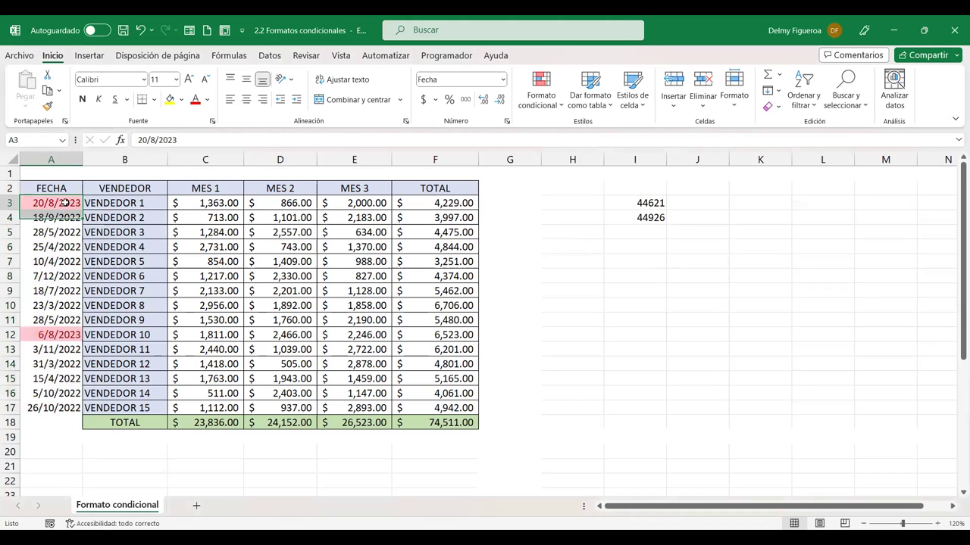
{"action": "left_click", "coordinate": [181, 101]}
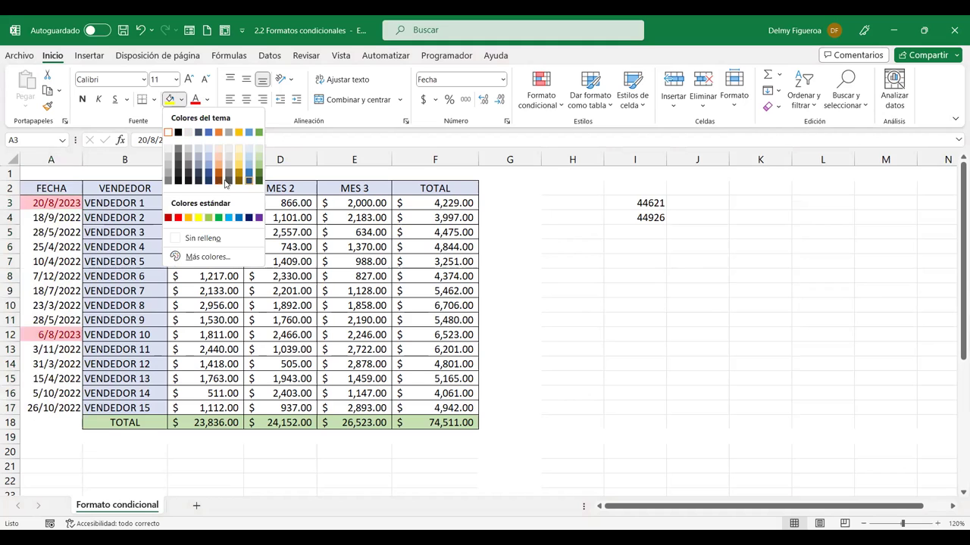
{"action": "left_click", "coordinate": [635, 299]}
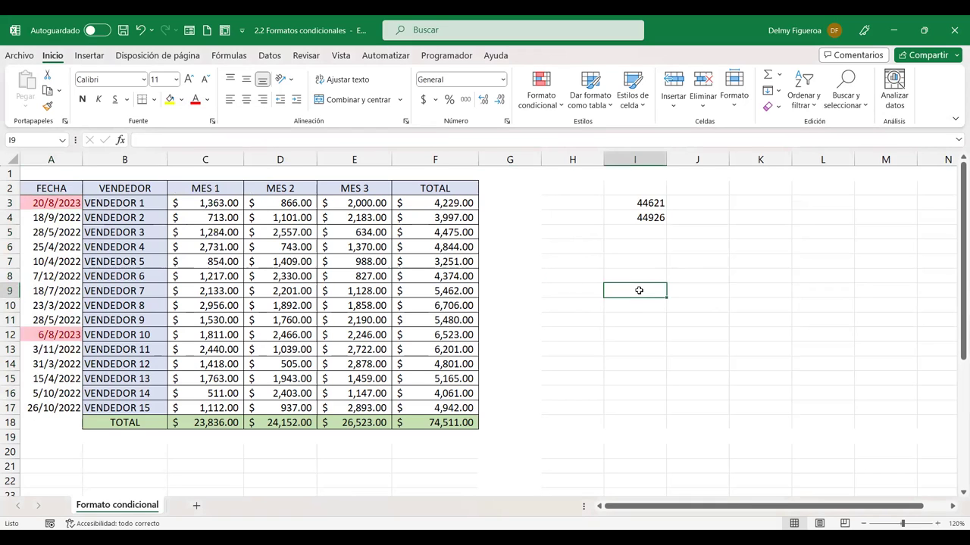
{"action": "left_click_drag", "start_coordinate": [50, 202], "coordinate": [48, 409]}
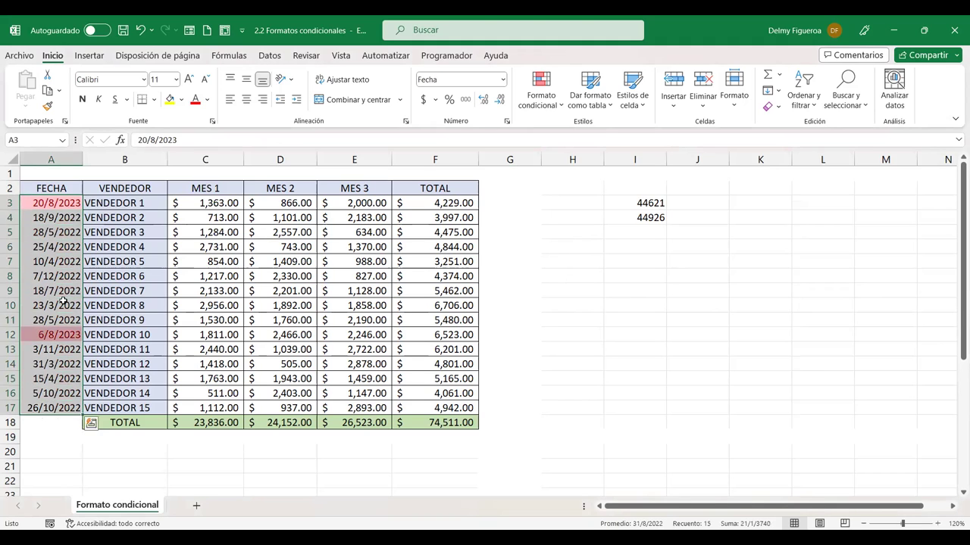
{"action": "left_click", "coordinate": [638, 261]}
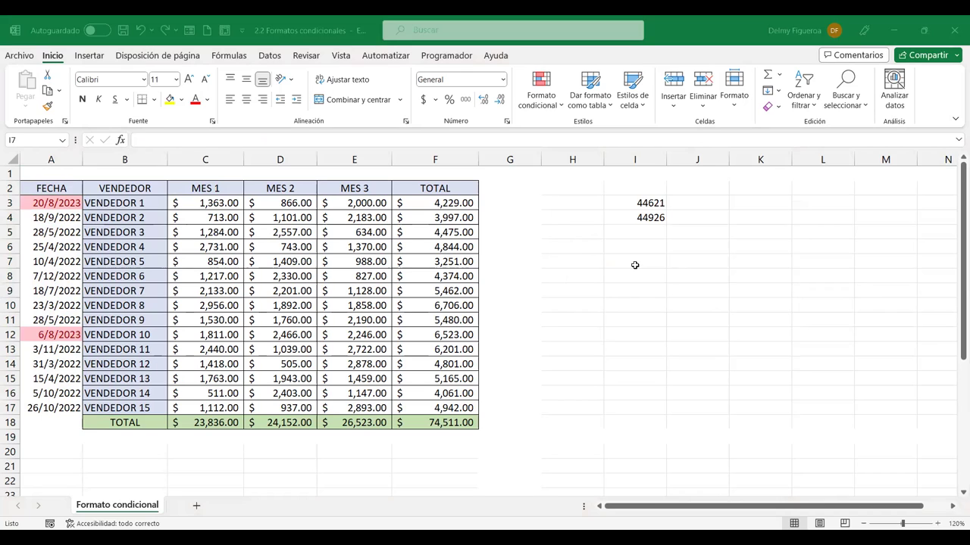
{"action": "left_click", "coordinate": [141, 203]}
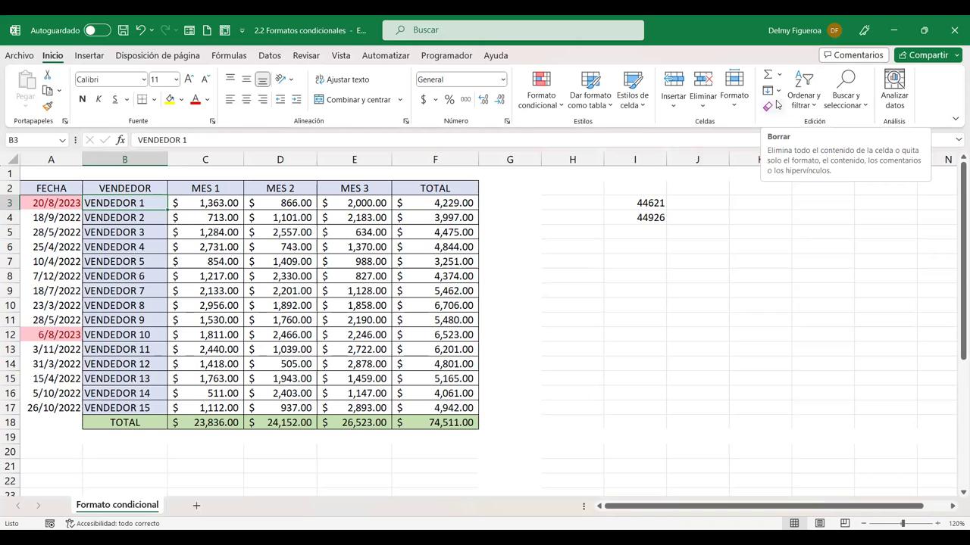
Type vendors' full names over the placeholders in B3 through B6.
{"action": "type", "text": "Lessy"}
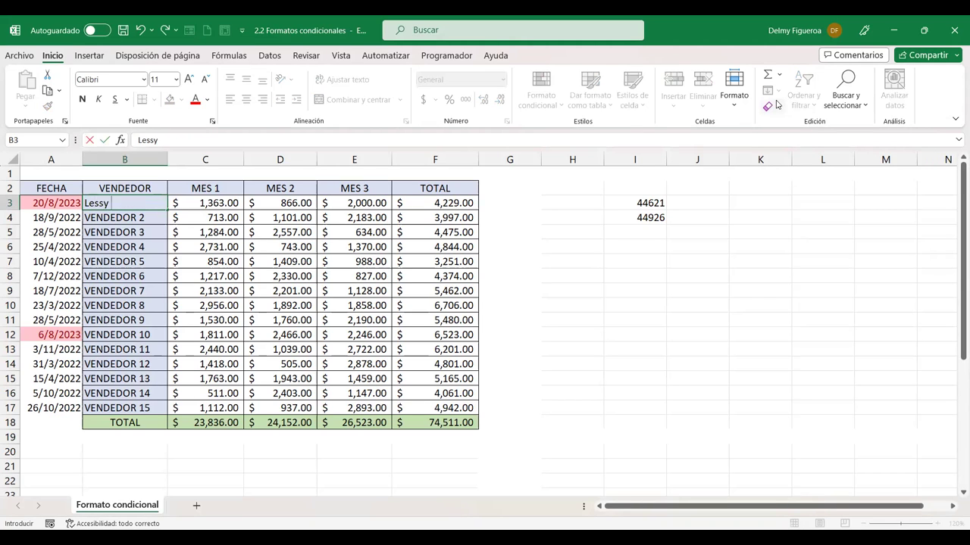
{"action": "type", "text": " Flores"}
{"action": "key", "text": "Return"}
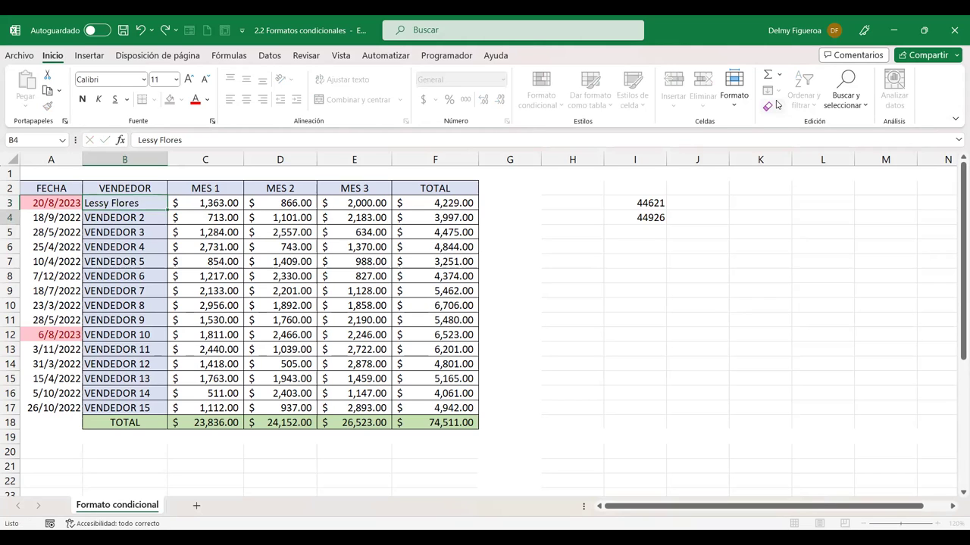
{"action": "type", "text": "Lidia"}
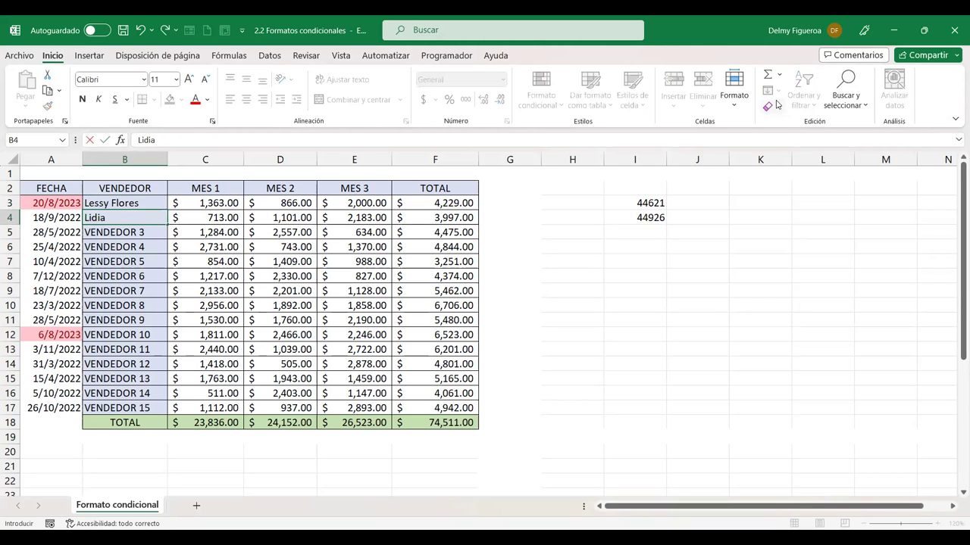
{"action": "type", "text": " Solis"}
{"action": "key", "text": "Return"}
{"action": "type", "text": "Luis Alfaro"}
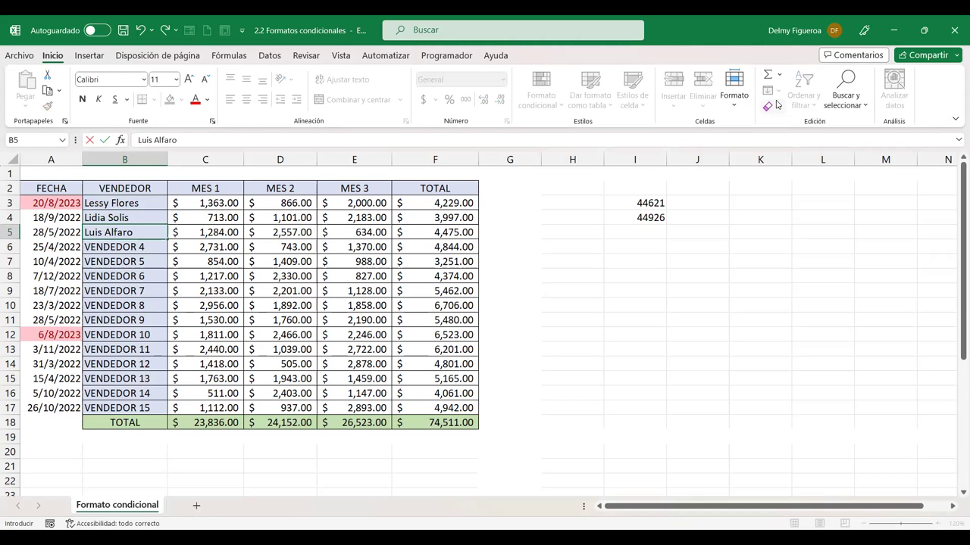
{"action": "key", "text": "Return"}
{"action": "type", "text": "Manuel Álvarez"}
{"action": "key", "text": "Return"}
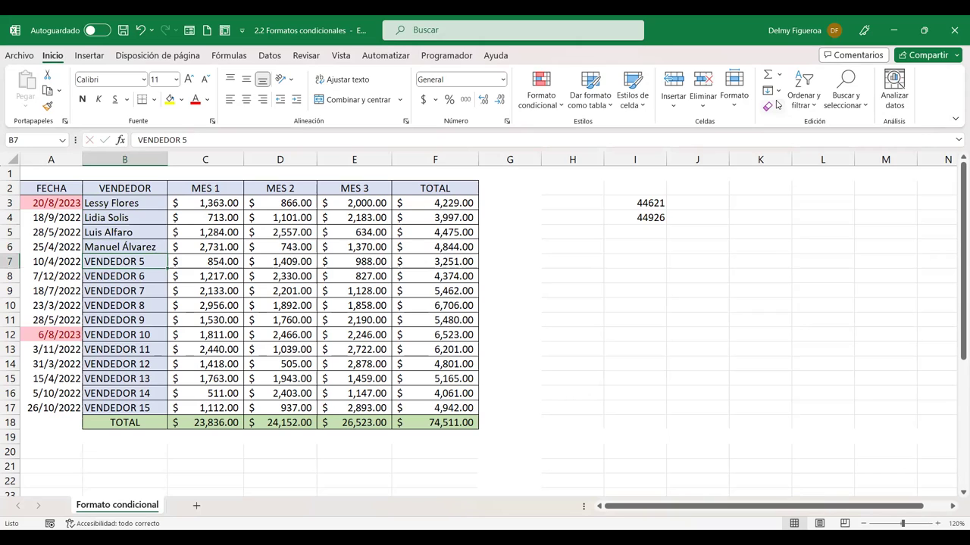
Type vendors' full names in B7 and B8 and start B9's name, fixing a typo.
{"action": "type", "text": "Nancy"}
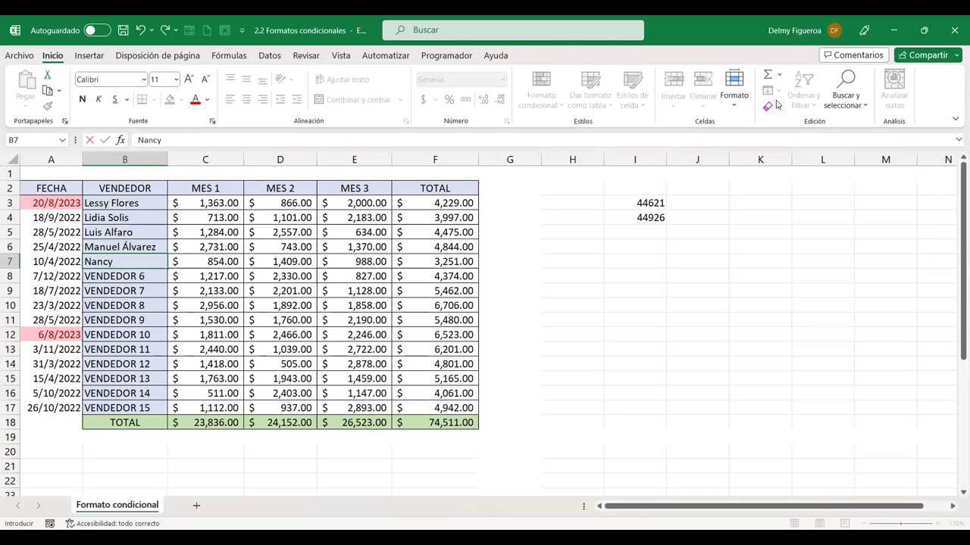
{"action": "type", "text": " González"}
{"action": "key", "text": "Return"}
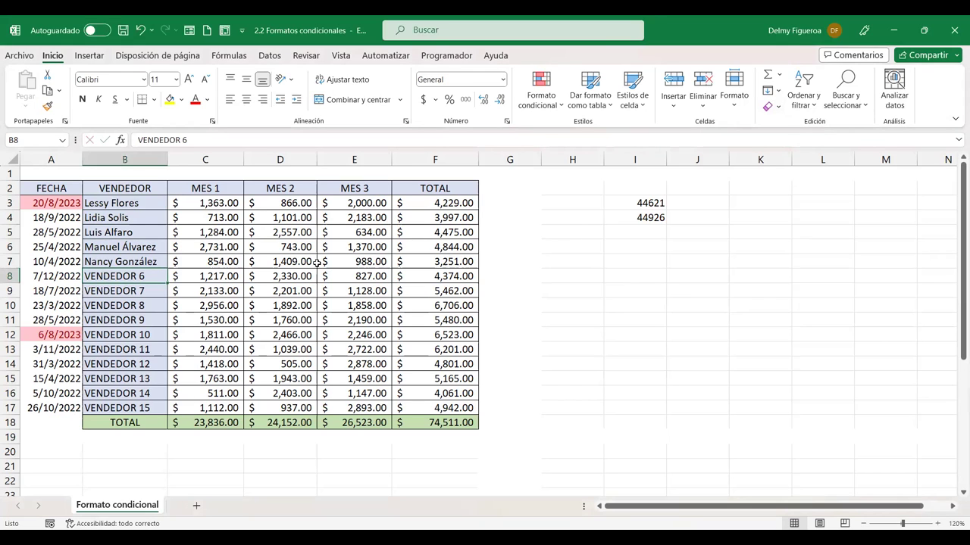
{"action": "type", "text": "Adela"}
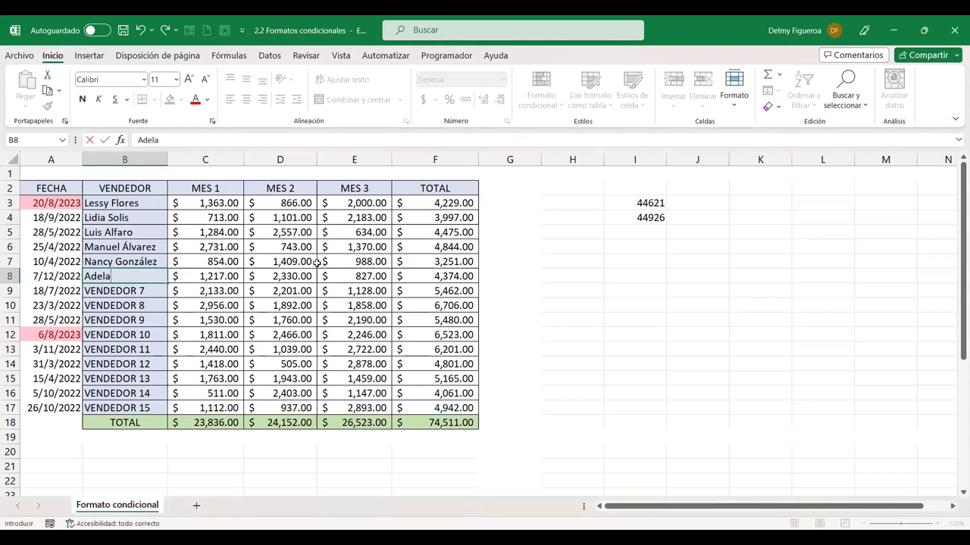
{"action": "type", "text": " Aguiluz"}
{"action": "key", "text": "Return"}
{"action": "type", "text": "Aleza"}
{"action": "key", "text": "BackSpace"}
{"action": "key", "text": "BackSpace"}
{"action": "key", "text": "BackSpace"}
{"action": "type", "text": "exander Ramírez"}
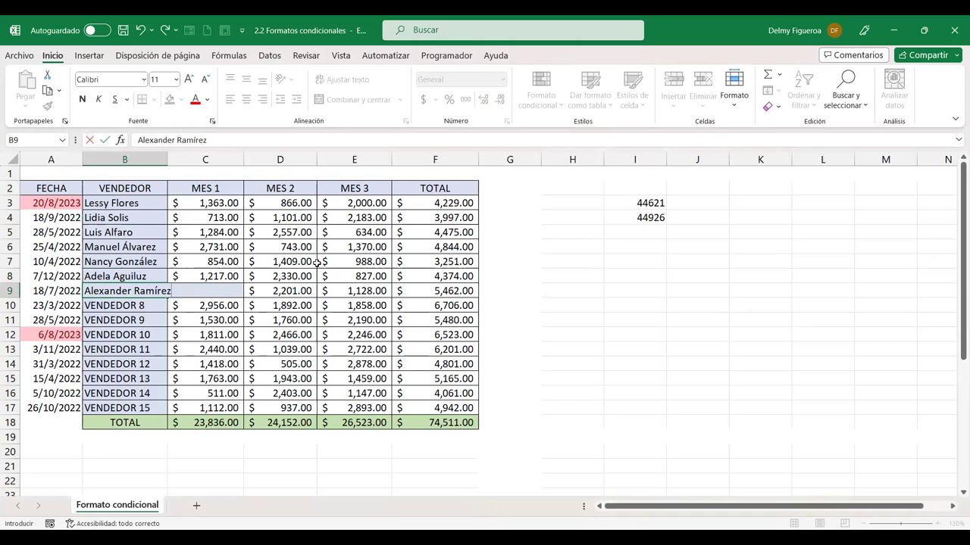
Commit B9's name and enter vendors' full names in B10 through B13.
{"action": "key", "text": "Return"}
{"action": "type", "text": "Alvaro Raymundo"}
{"action": "key", "text": "Return"}
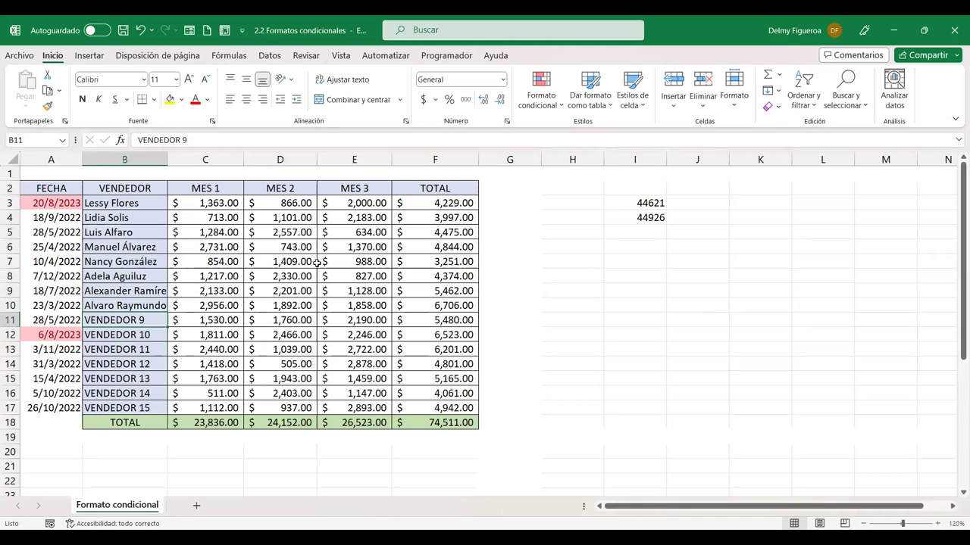
{"action": "type", "text": "Bony Renderoa"}
{"action": "key", "text": "BackSpace"}
{"action": "type", "text": "s"}
{"action": "key", "text": "Return"}
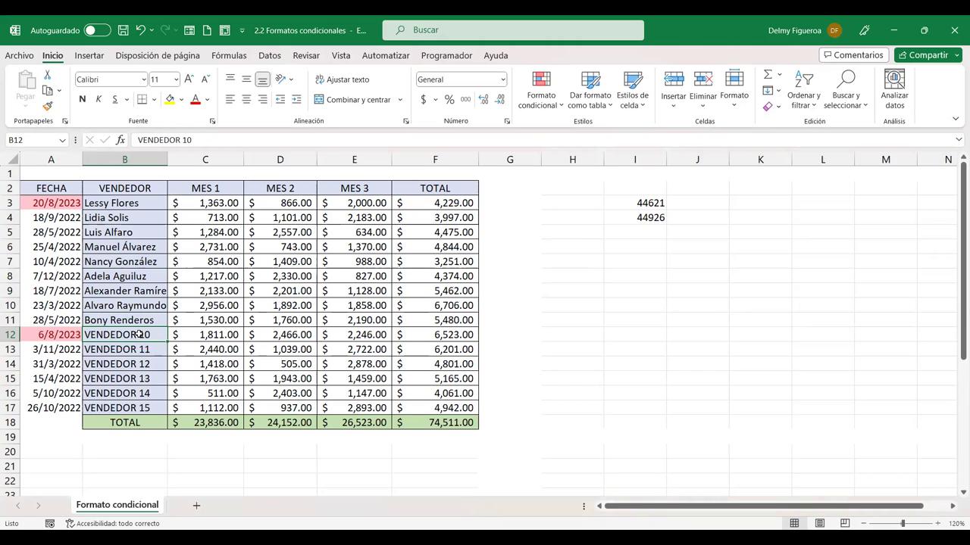
{"action": "type", "text": "Daniel López"}
{"action": "key", "text": "Return"}
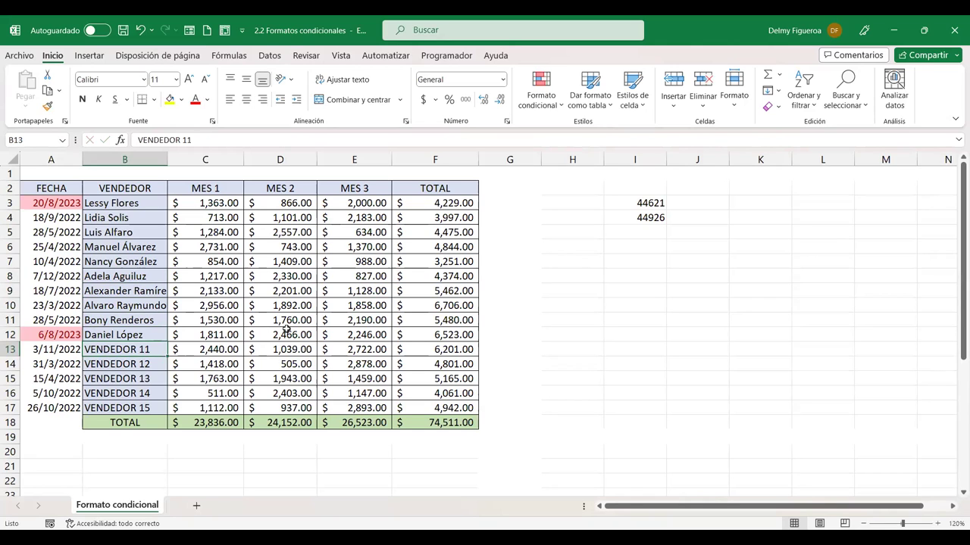
{"action": "type", "text": "Estefany Arévalo"}
{"action": "key", "text": "Return"}
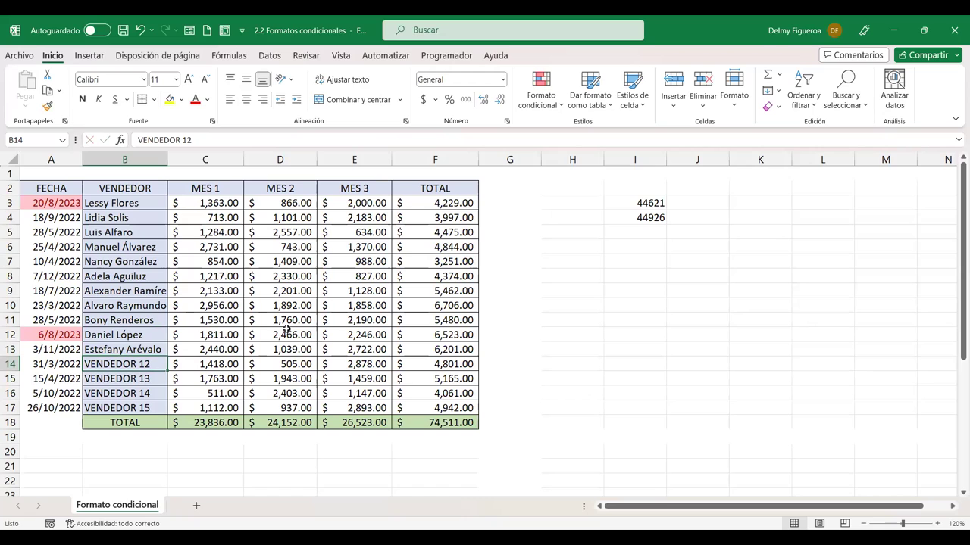
Enter vendors' full names in B14 through B17, correcting typos along the way.
{"action": "type", "text": "Gabreiela"}
{"action": "key", "text": "BackSpace"}
{"action": "key", "text": "BackSpace"}
{"action": "key", "text": "BackSpace"}
{"action": "type", "text": "riela Palacios"}
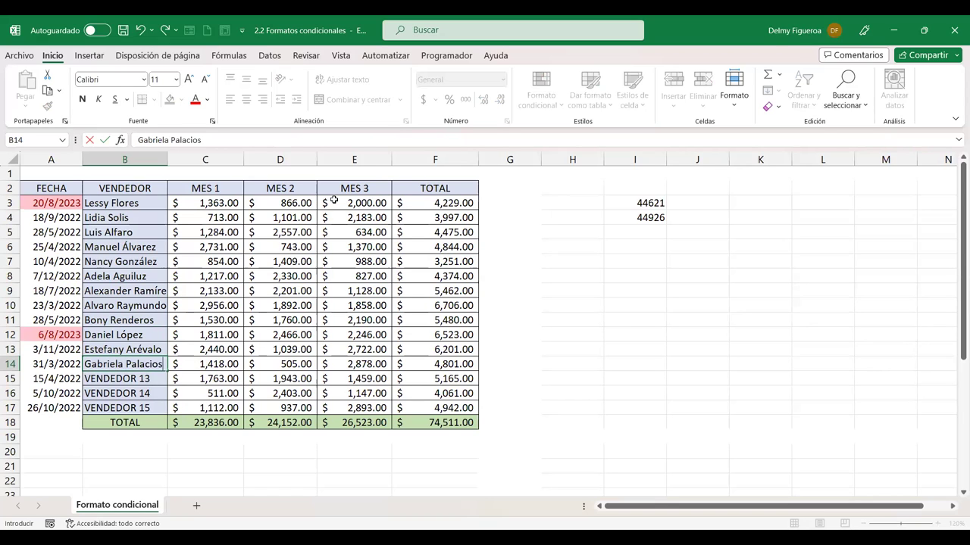
{"action": "key", "text": "Return"}
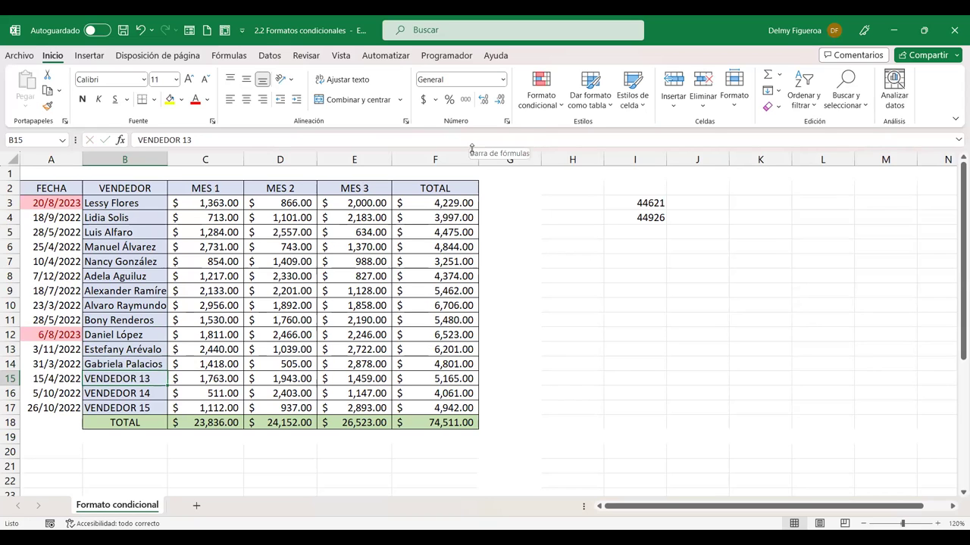
{"action": "type", "text": "Ingrid Urquilla"}
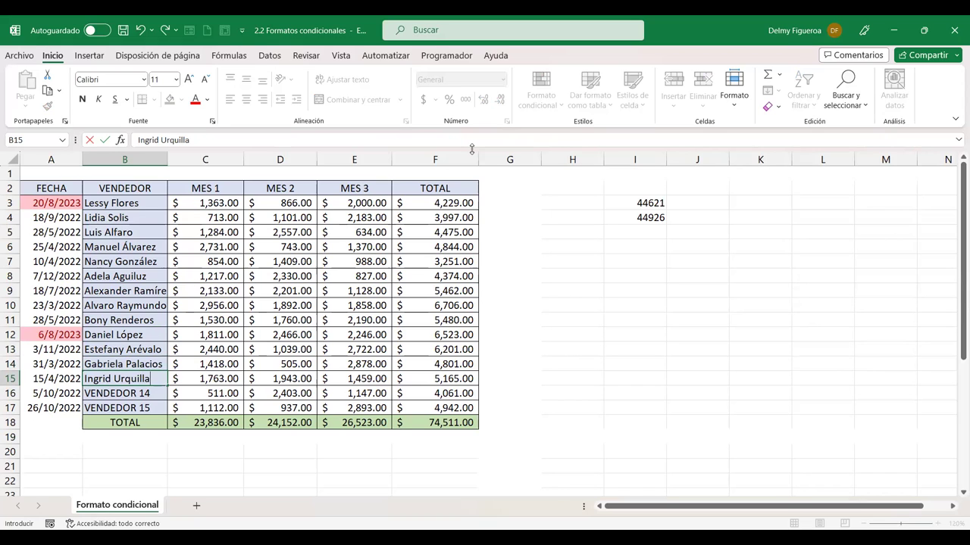
{"action": "key", "text": "Return"}
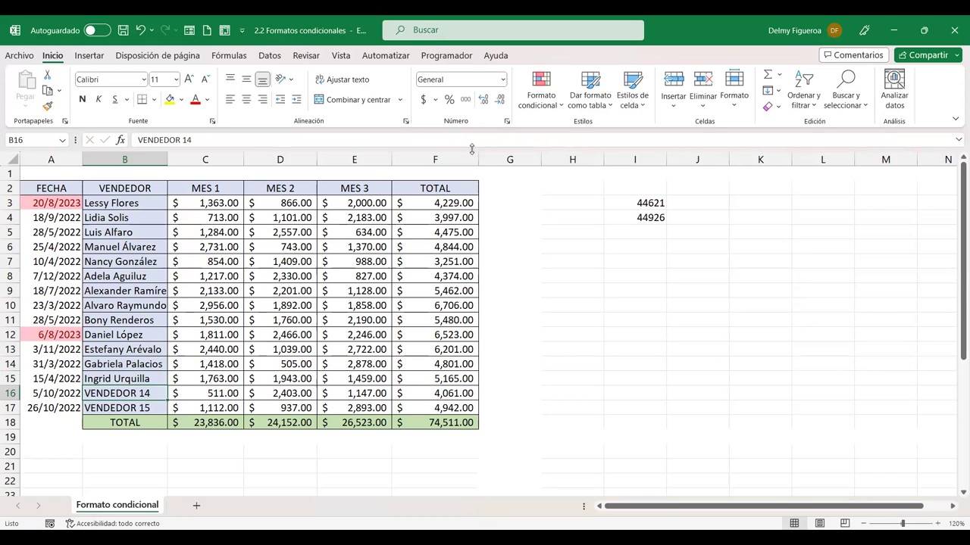
{"action": "type", "text": "Johana"}
{"action": "type", "text": " C"}
{"action": "key", "text": "BackSpace"}
{"action": "type", "text": "Crespo"}
{"action": "key", "text": "Return"}
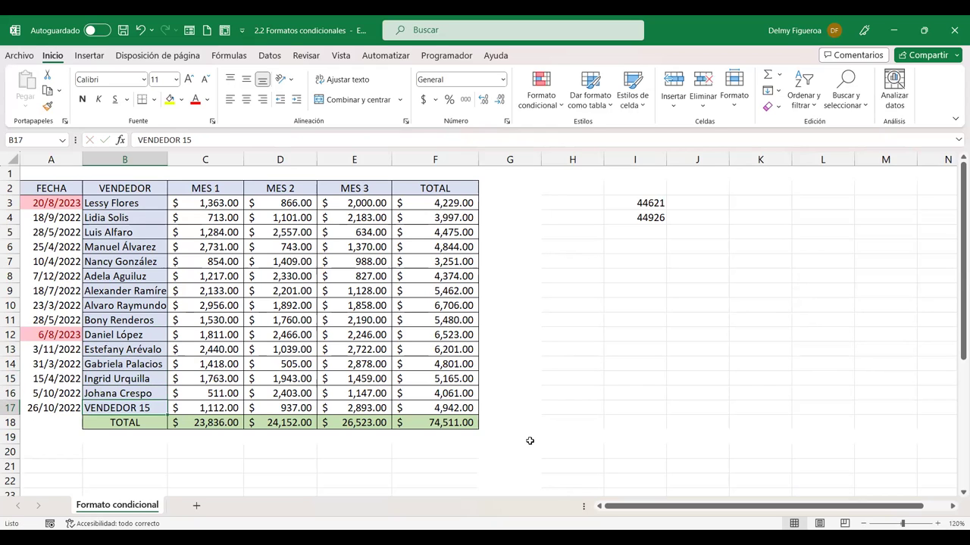
{"action": "type", "text": "José Hernández"}
{"action": "key", "text": "Return"}
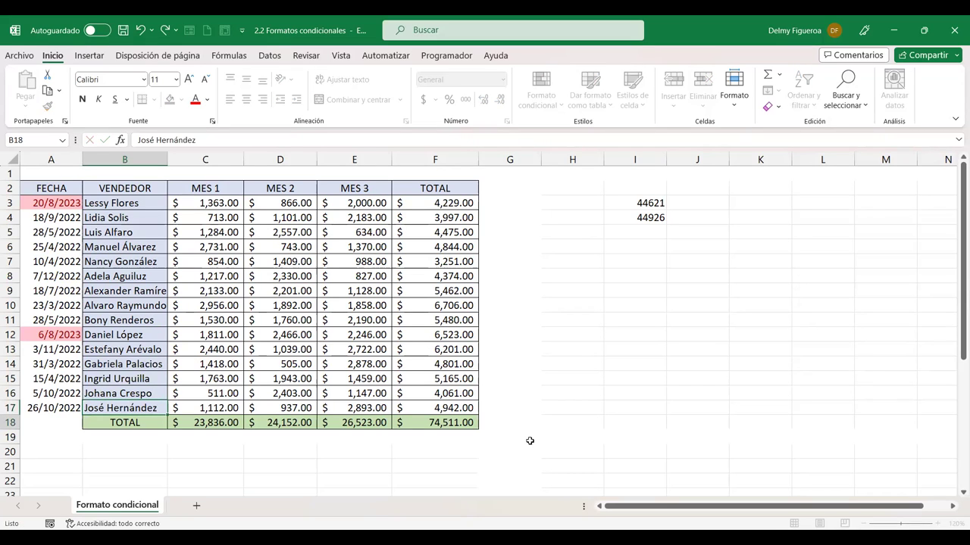
AutoFit column B to the longest vendor name, then select the vendor names in B3:B17.
{"action": "double_click", "coordinate": [168, 157]}
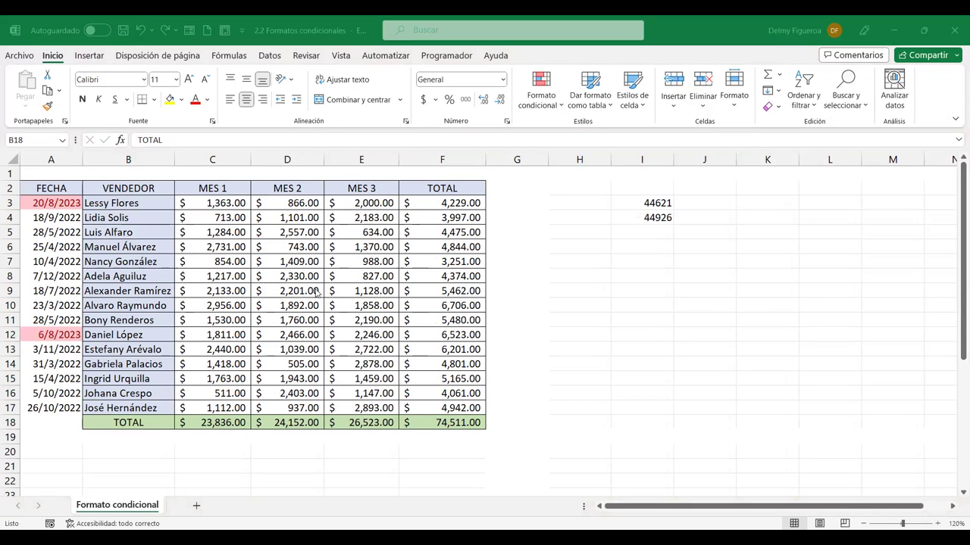
{"action": "left_click_drag", "start_coordinate": [144, 203], "coordinate": [142, 408]}
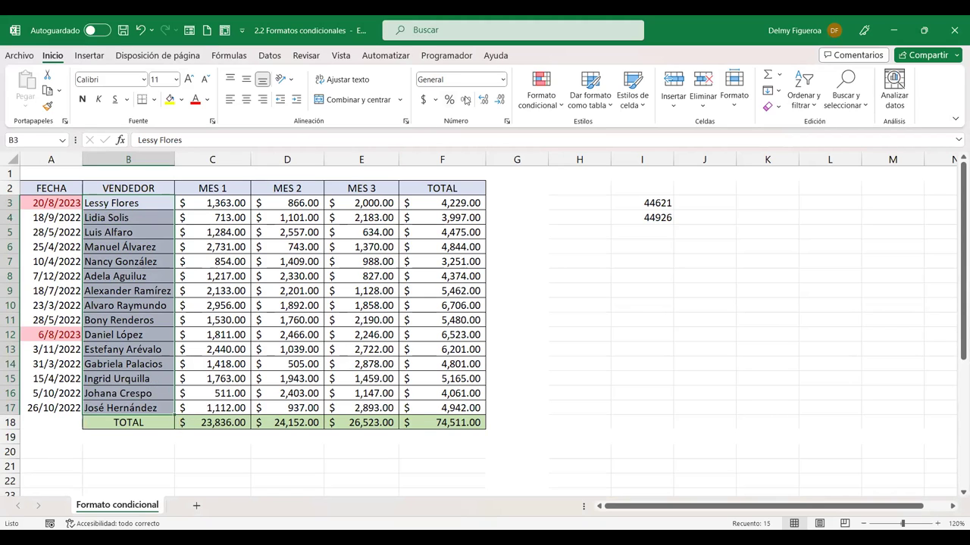
Add a Text that Contains 'Luis' rule with Yellow Fill and Dark Yellow Text to the vendor names.
{"action": "left_click", "coordinate": [566, 105]}
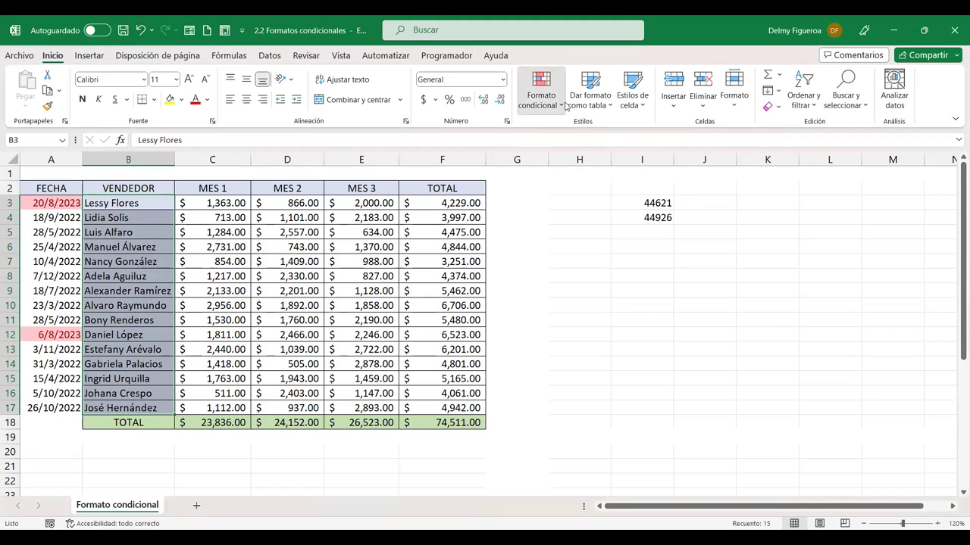
{"action": "mouse_move", "coordinate": [598, 132]}
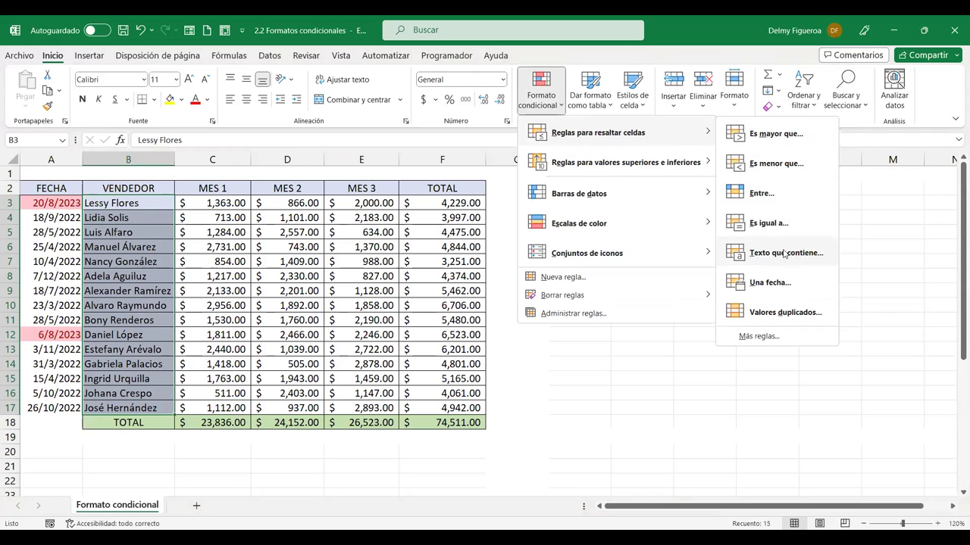
{"action": "left_click", "coordinate": [783, 255]}
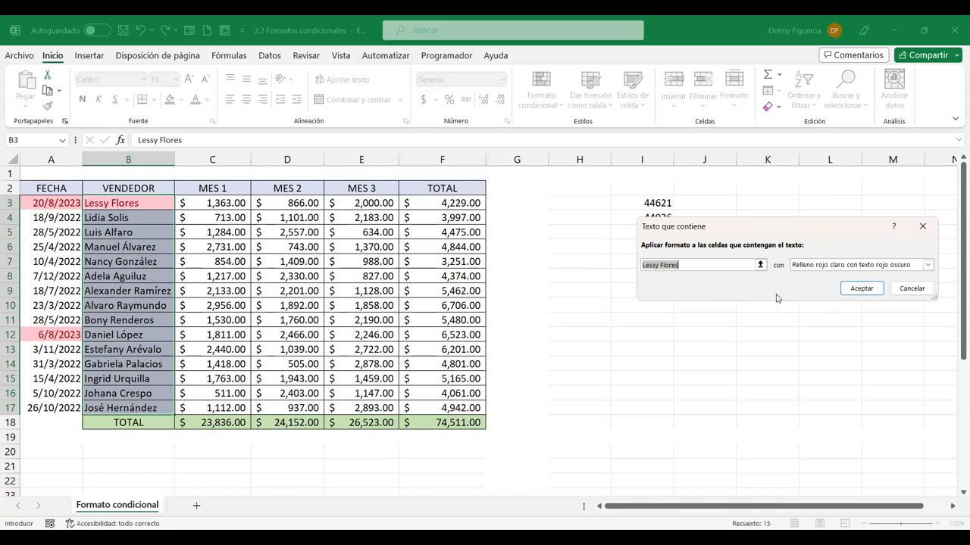
{"action": "type", "text": "Luis"}
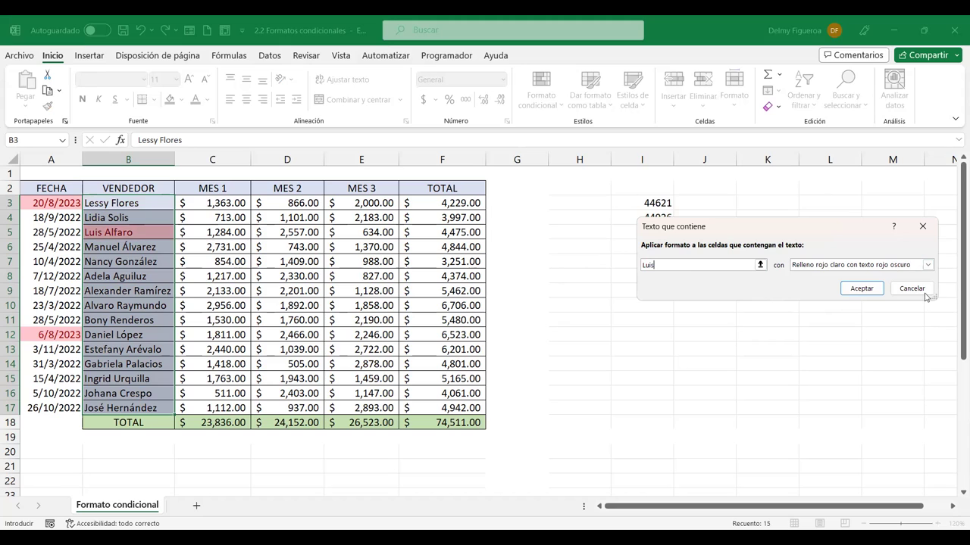
{"action": "left_click", "coordinate": [929, 266]}
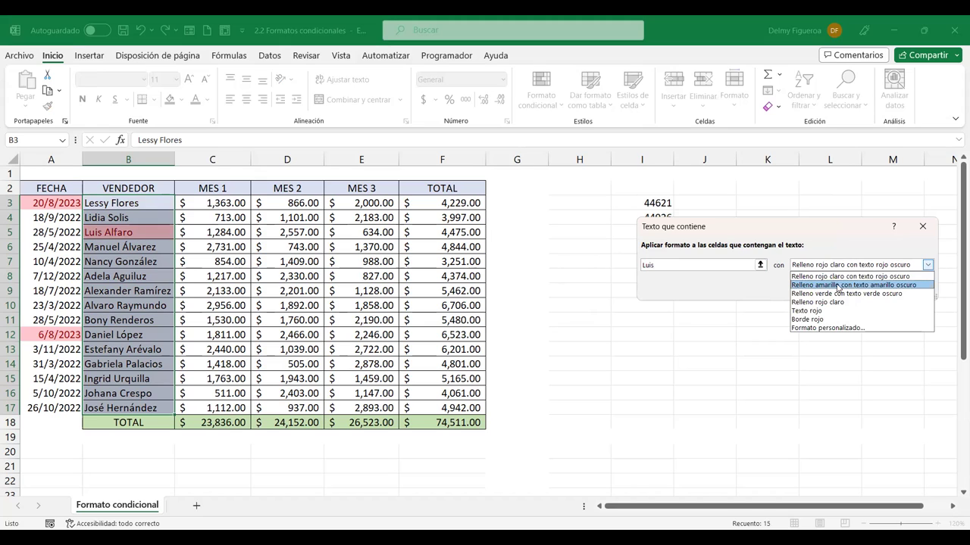
{"action": "left_click", "coordinate": [865, 285]}
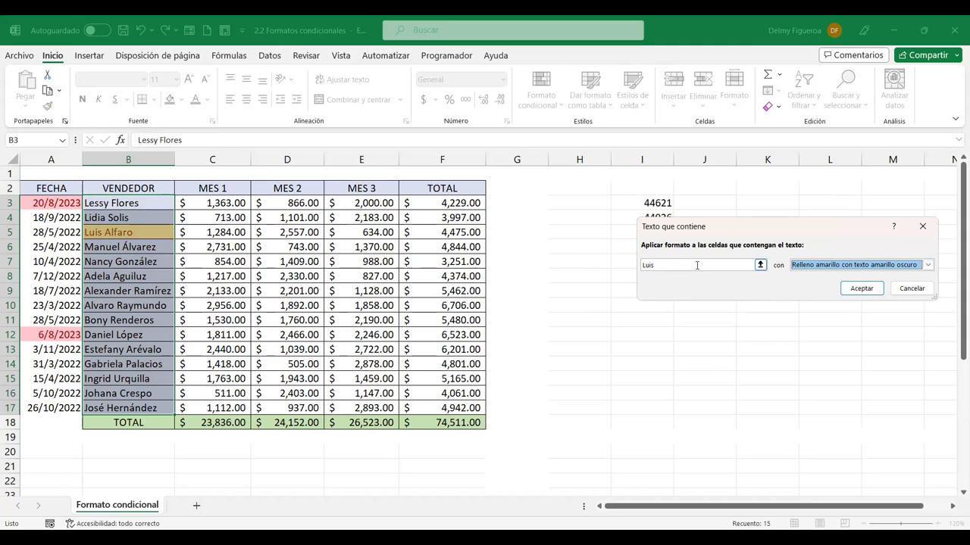
{"action": "left_click", "coordinate": [862, 290]}
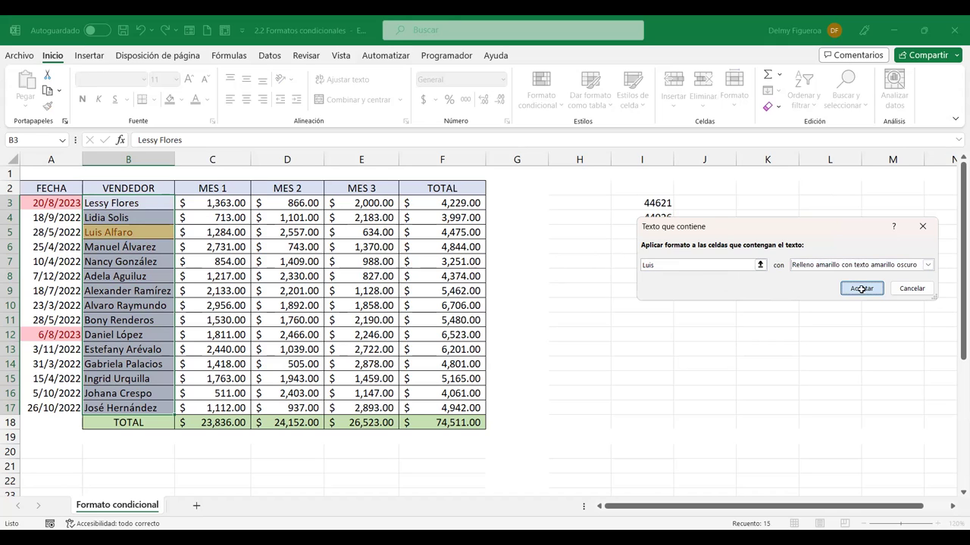
{"action": "left_click", "coordinate": [122, 233]}
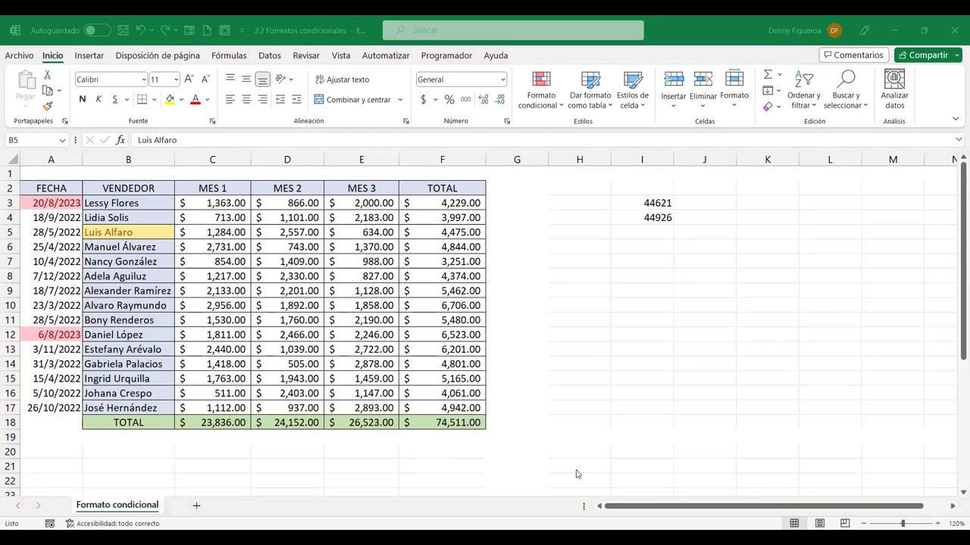
Select the MES 1 sales values in C3:C17.
{"action": "left_click_drag", "start_coordinate": [229, 203], "coordinate": [226, 409]}
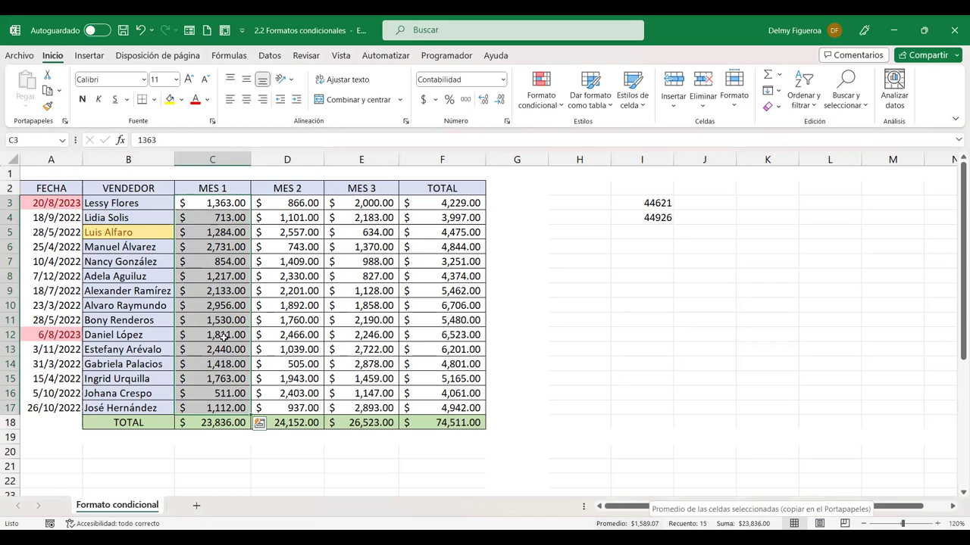
Start a Less Than rule on MES 1 with 1500 and show its format choices.
{"action": "left_click", "coordinate": [546, 92]}
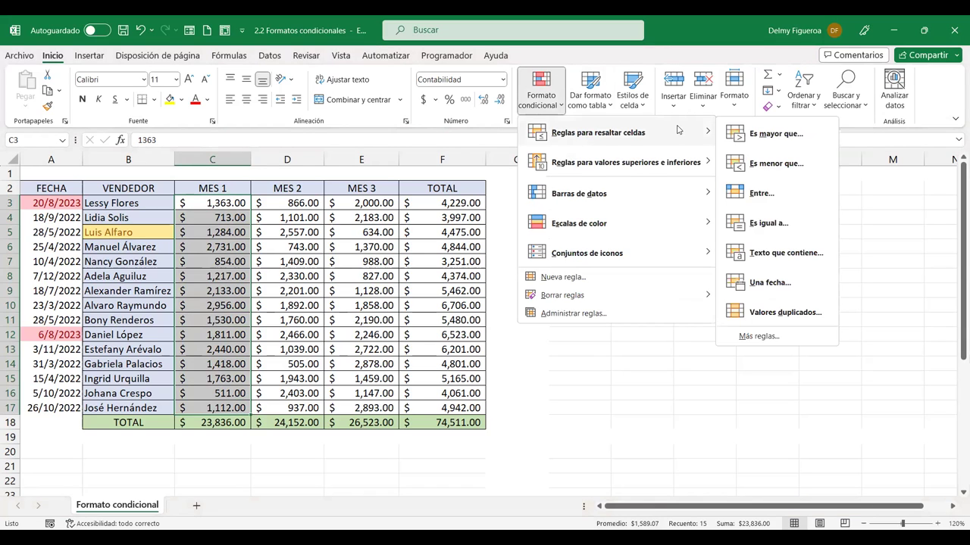
{"action": "mouse_move", "coordinate": [598, 132]}
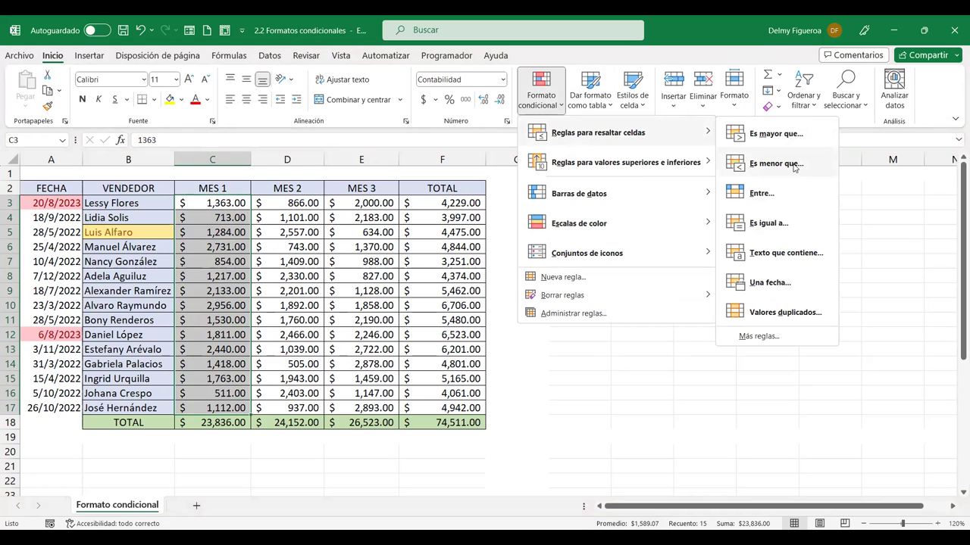
{"action": "left_click", "coordinate": [794, 167]}
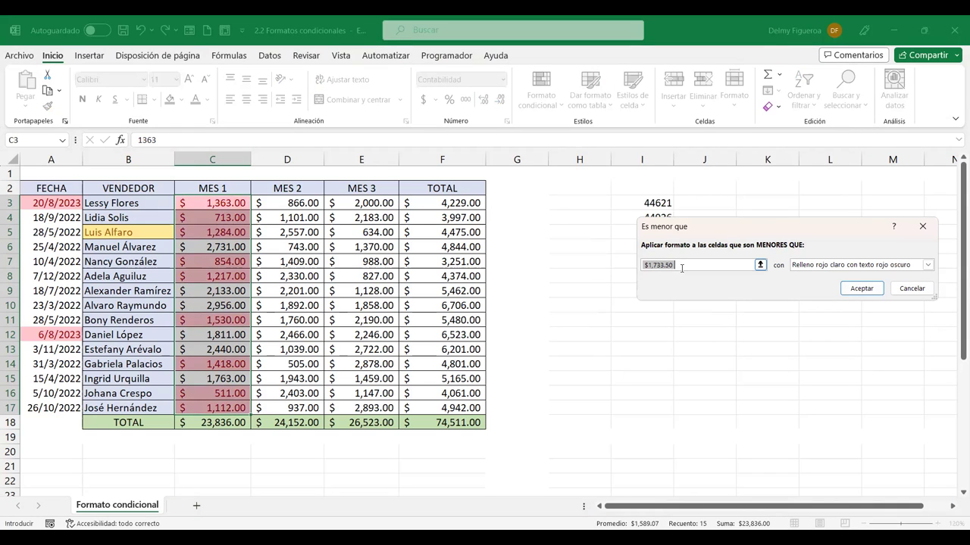
{"action": "type", "text": "1500"}
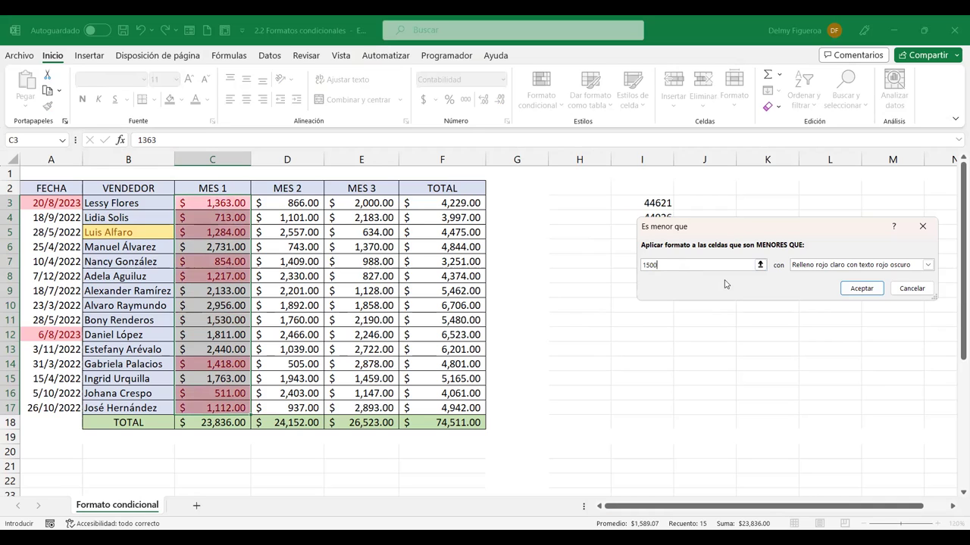
{"action": "left_click", "coordinate": [831, 266]}
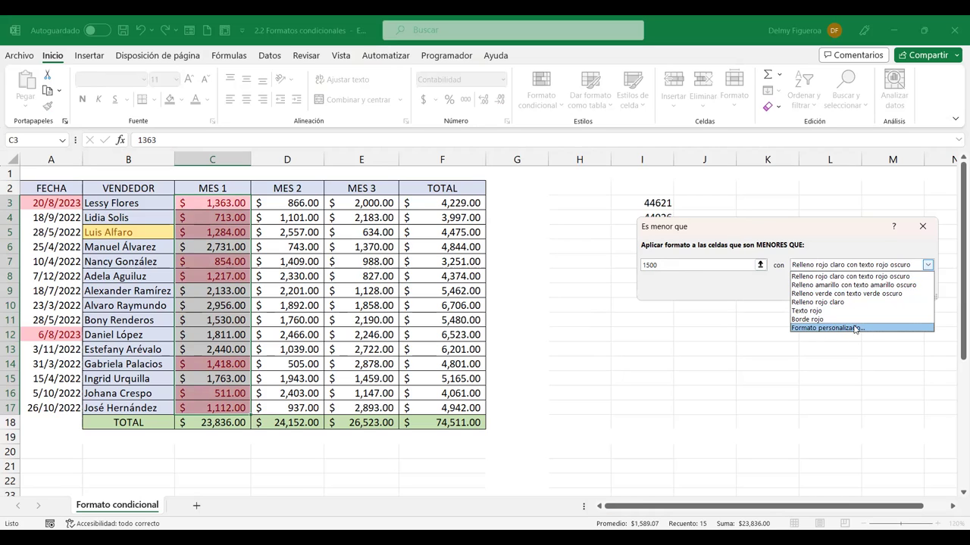
Give the under-1500 rule a custom light blue background fill.
{"action": "left_click", "coordinate": [855, 328]}
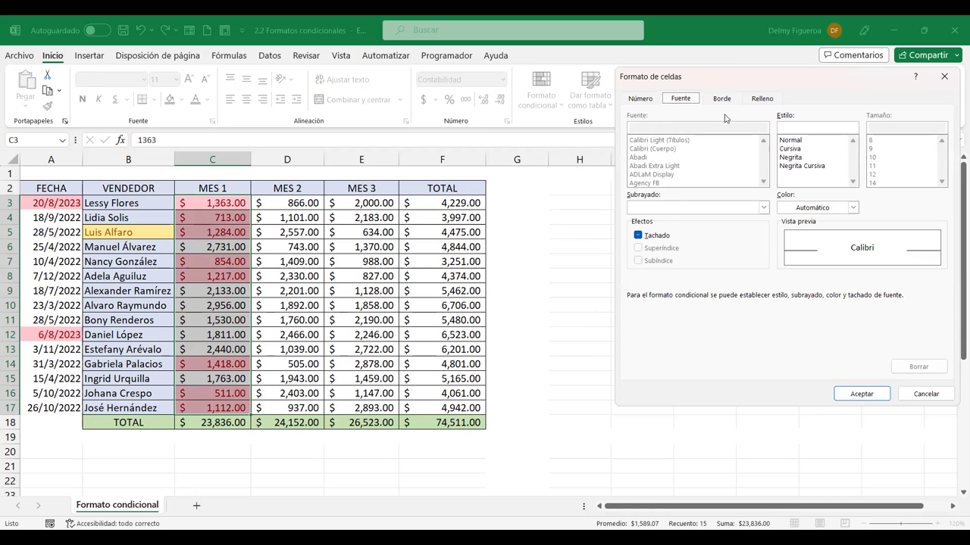
{"action": "left_click", "coordinate": [765, 101]}
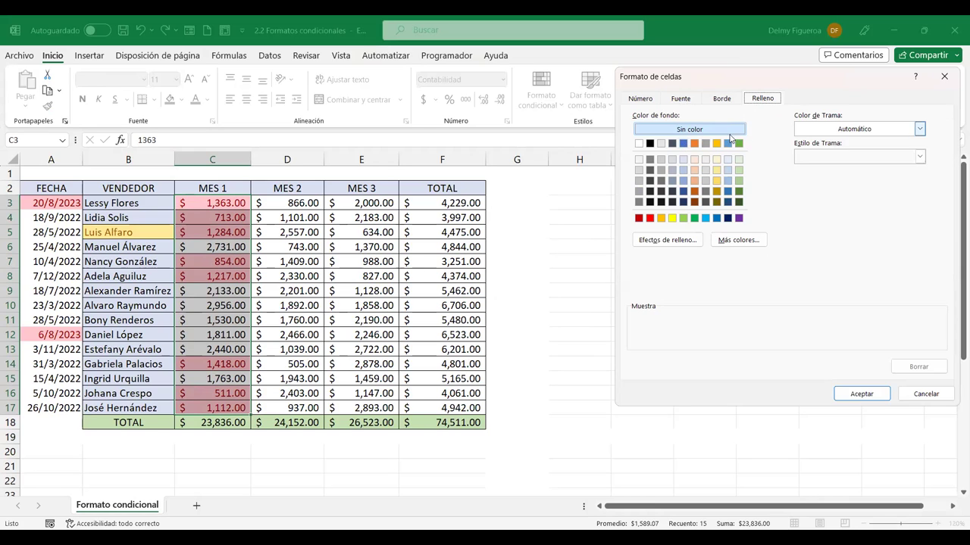
{"action": "left_click", "coordinate": [683, 160]}
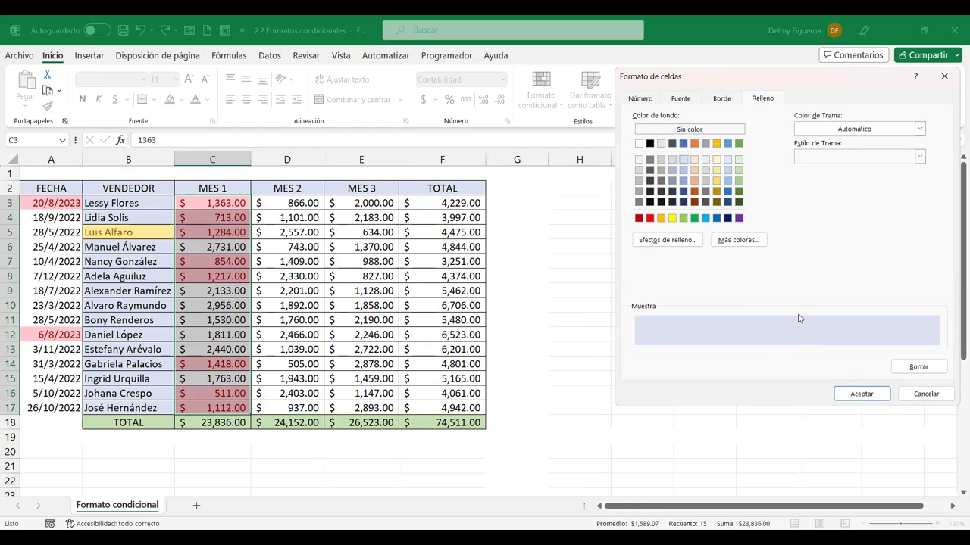
{"action": "left_click", "coordinate": [861, 394]}
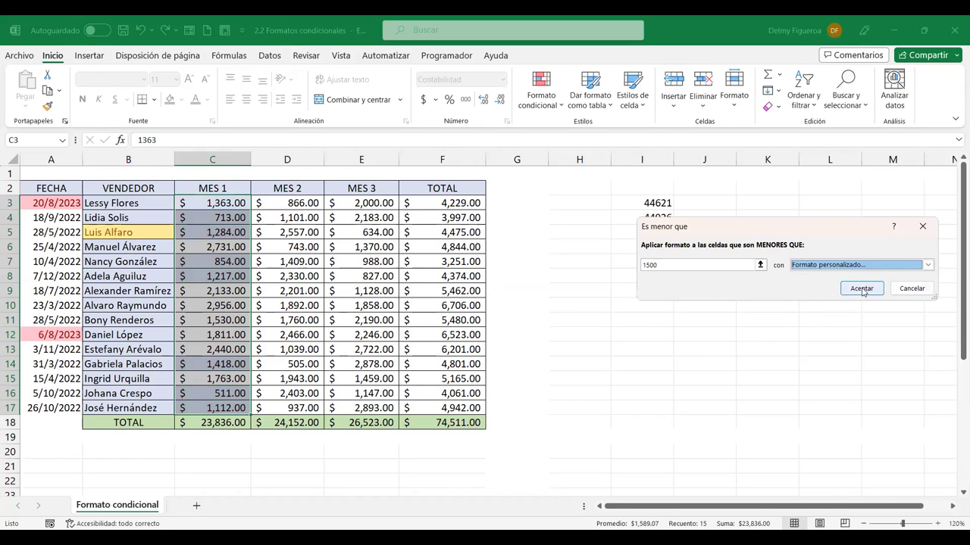
Switch the custom fill to light peach and apply the under-1500 rule to MES 1.
{"action": "left_click", "coordinate": [859, 265]}
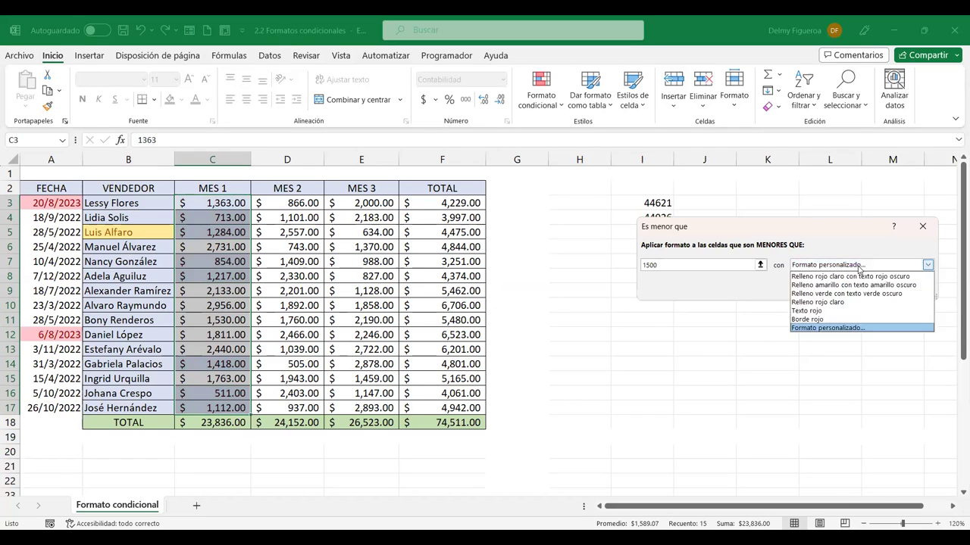
{"action": "left_click", "coordinate": [838, 328]}
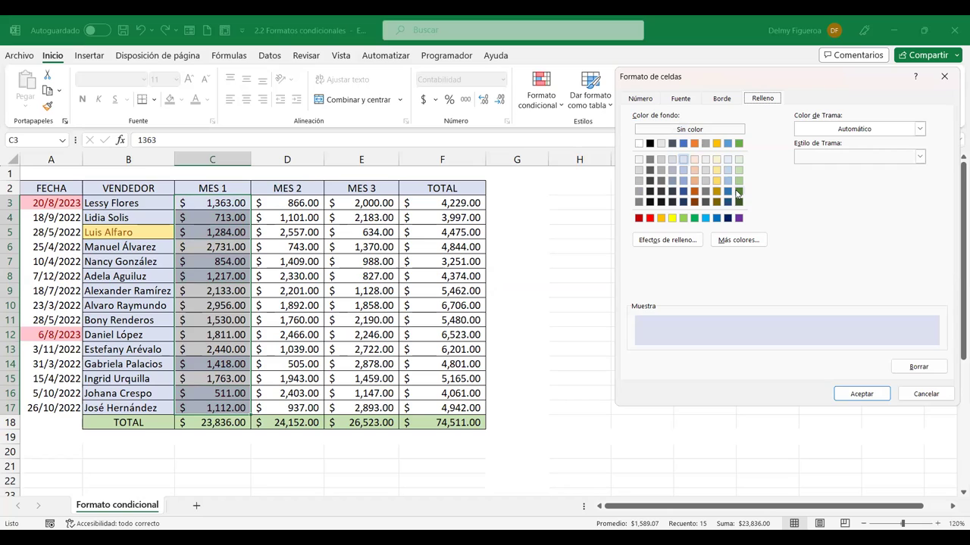
{"action": "left_click", "coordinate": [662, 146]}
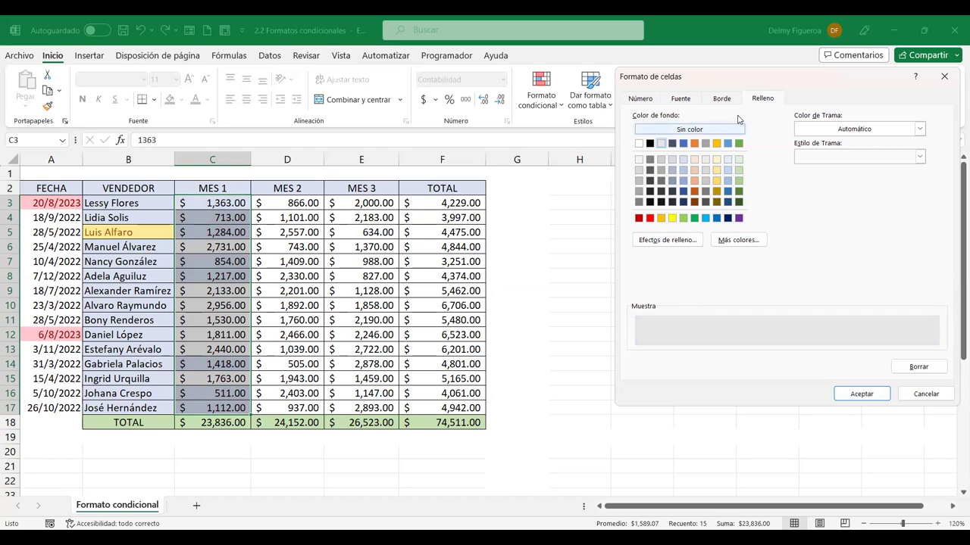
{"action": "left_click", "coordinate": [717, 160]}
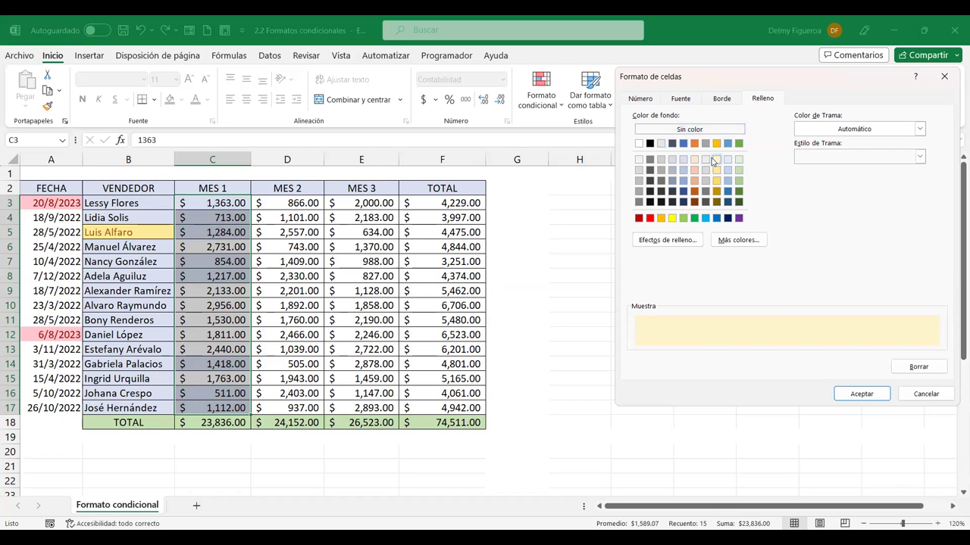
{"action": "left_click", "coordinate": [695, 161]}
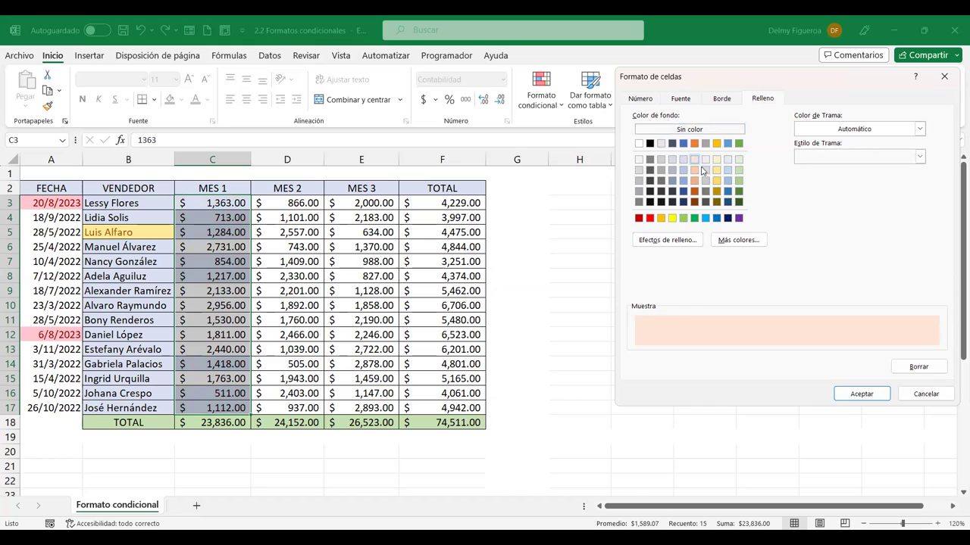
{"action": "left_click", "coordinate": [865, 397]}
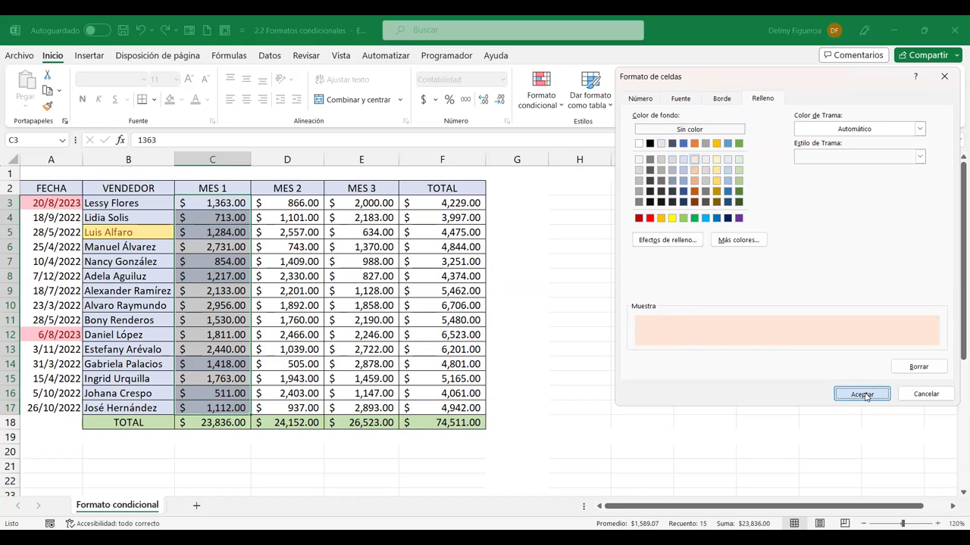
{"action": "left_click", "coordinate": [861, 292]}
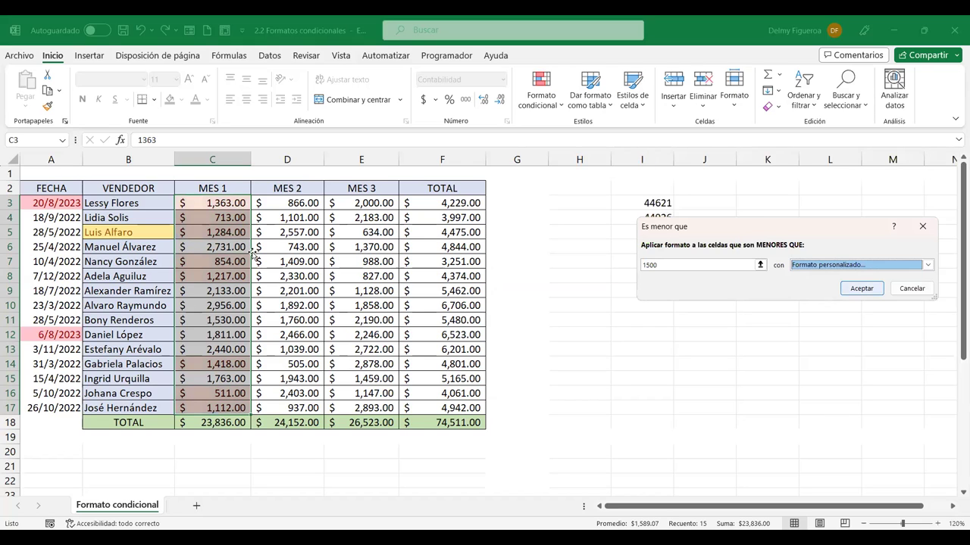
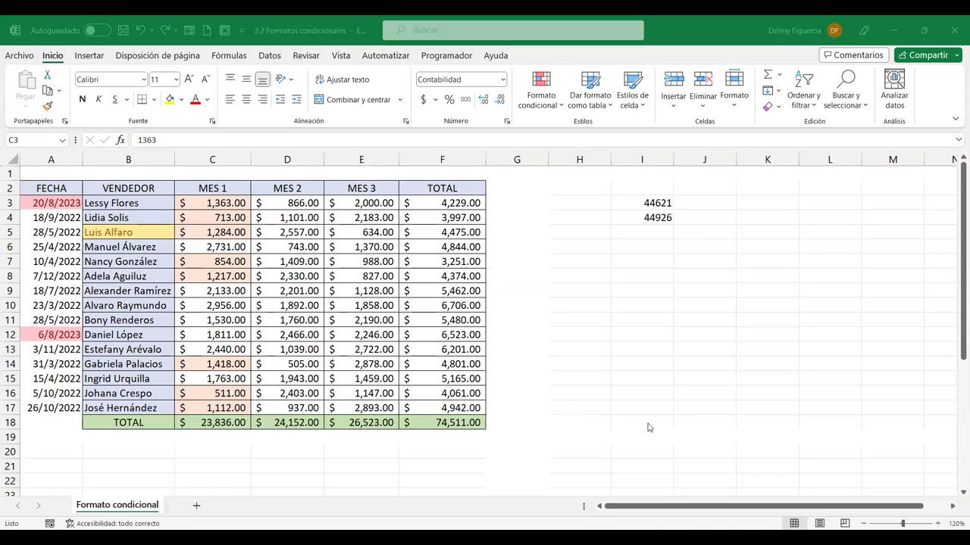
Clear the leftover numbers from the cells beside the table.
{"action": "left_click_drag", "start_coordinate": [650, 193], "coordinate": [685, 263]}
{"action": "key", "text": "ctrl+v"}
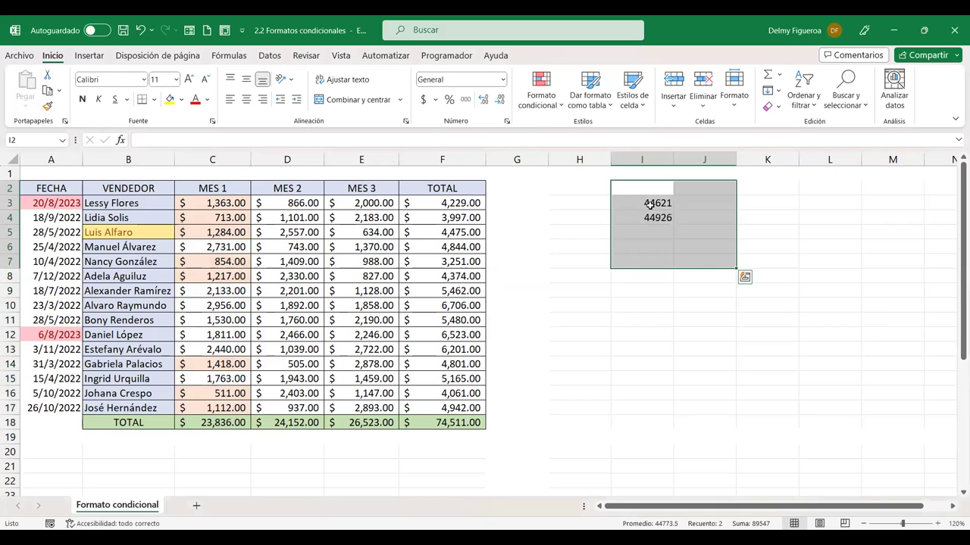
{"action": "key", "text": "ctrl+z"}
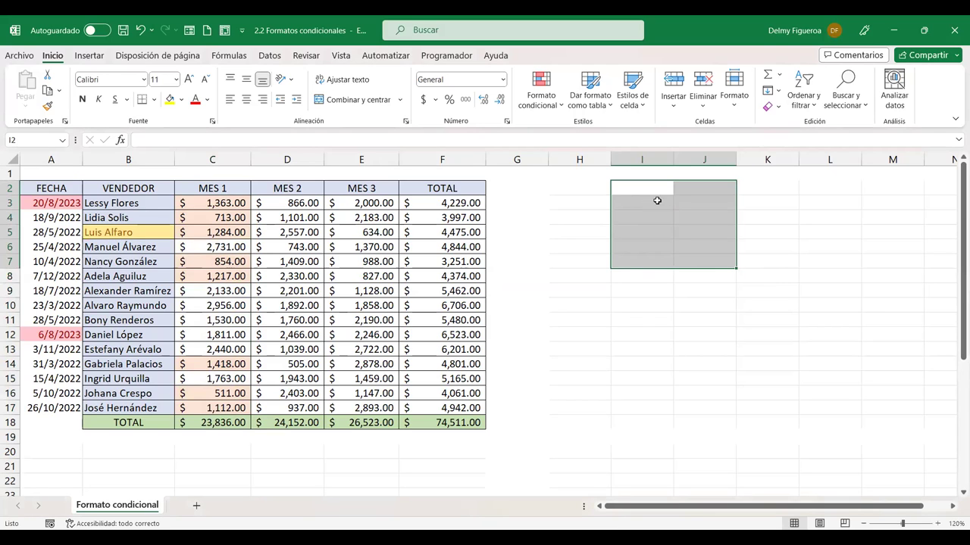
Label I2 'Vendedor' and enter the seller's first name in J2.
{"action": "left_click", "coordinate": [636, 190]}
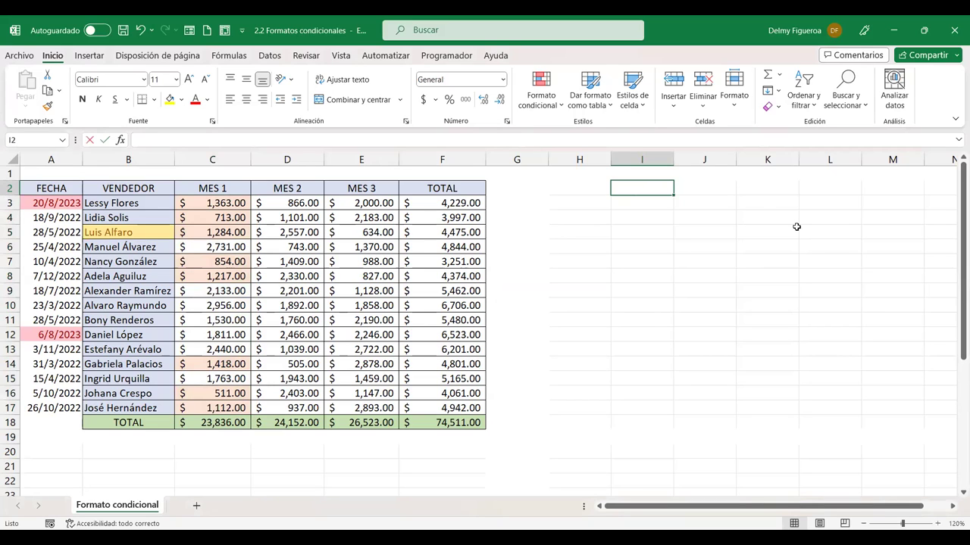
{"action": "type", "text": "Vendedor"}
{"action": "key", "text": "Return"}
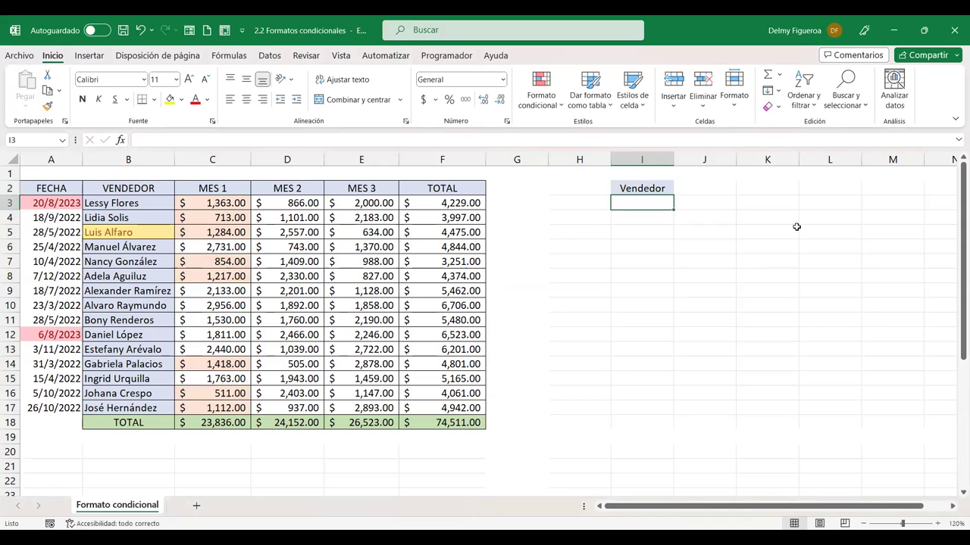
{"action": "key", "text": "Up"}
{"action": "key", "text": "Right"}
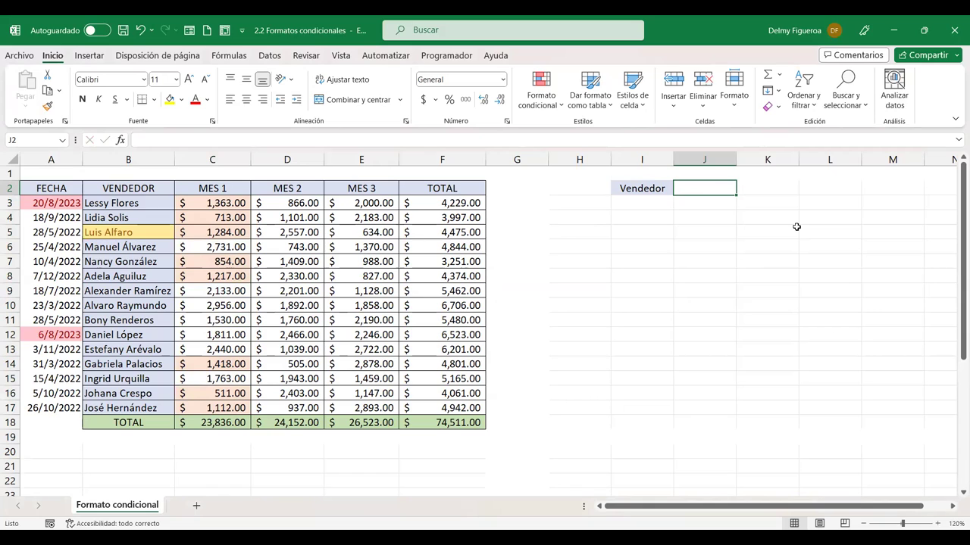
{"action": "type", "text": "Nancy"}
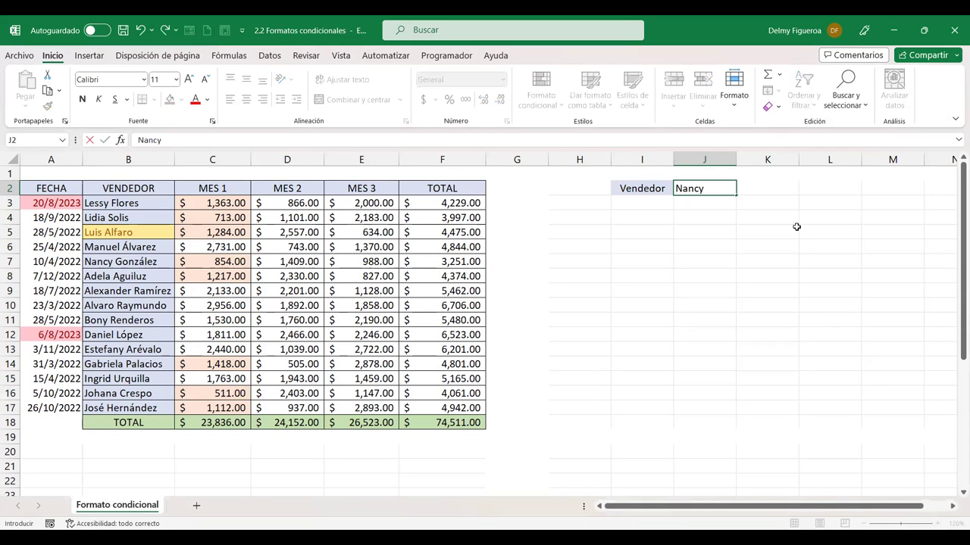
{"action": "key", "text": "Return"}
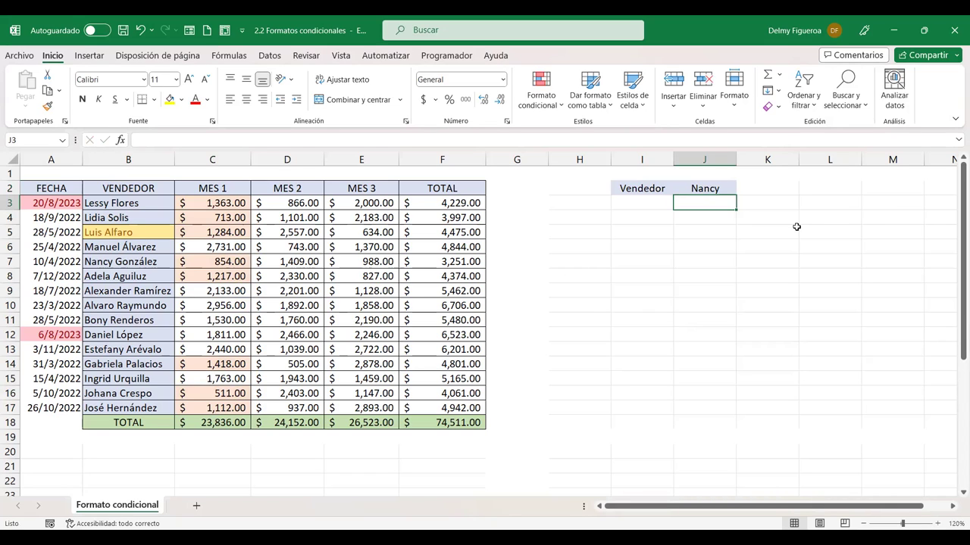
{"action": "key", "text": "Up"}
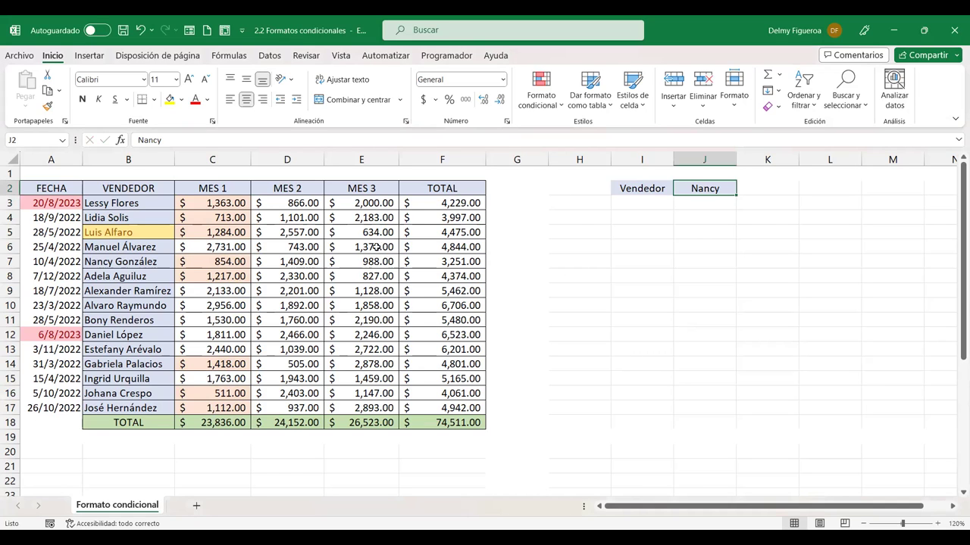
{"action": "left_click_drag", "start_coordinate": [294, 202], "coordinate": [302, 409]}
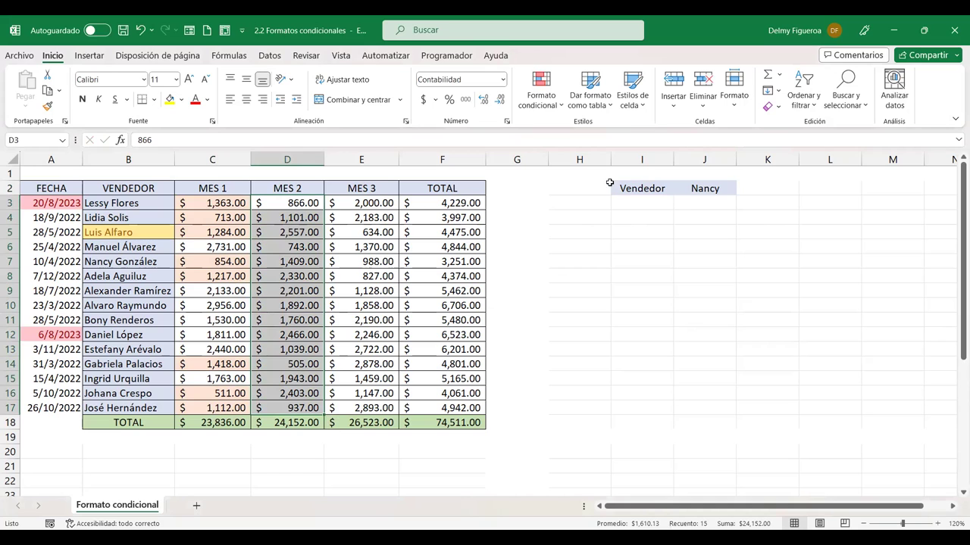
Enter the label 'Monto' in I3 and the amount 1943 in J3.
{"action": "left_click", "coordinate": [648, 208]}
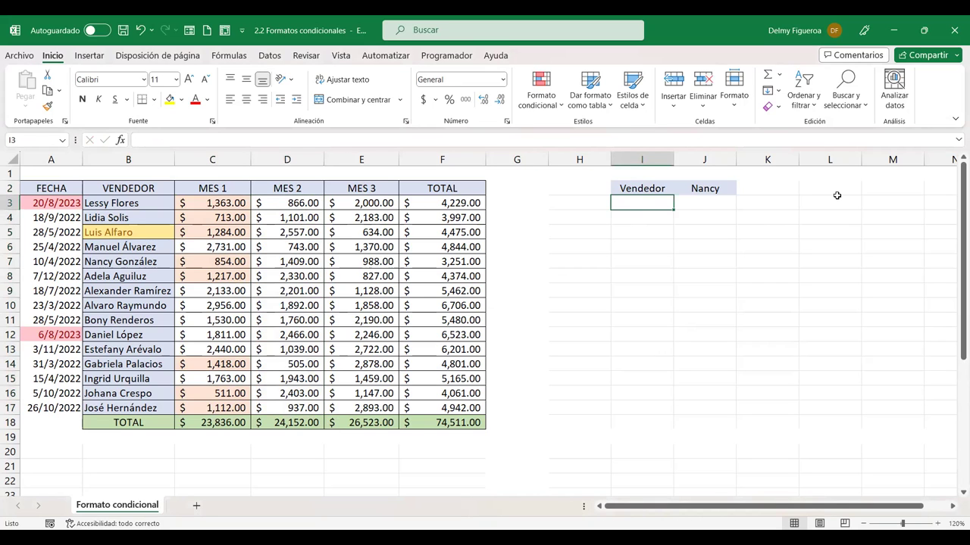
{"action": "type", "text": "Monto"}
{"action": "key", "text": "Tab"}
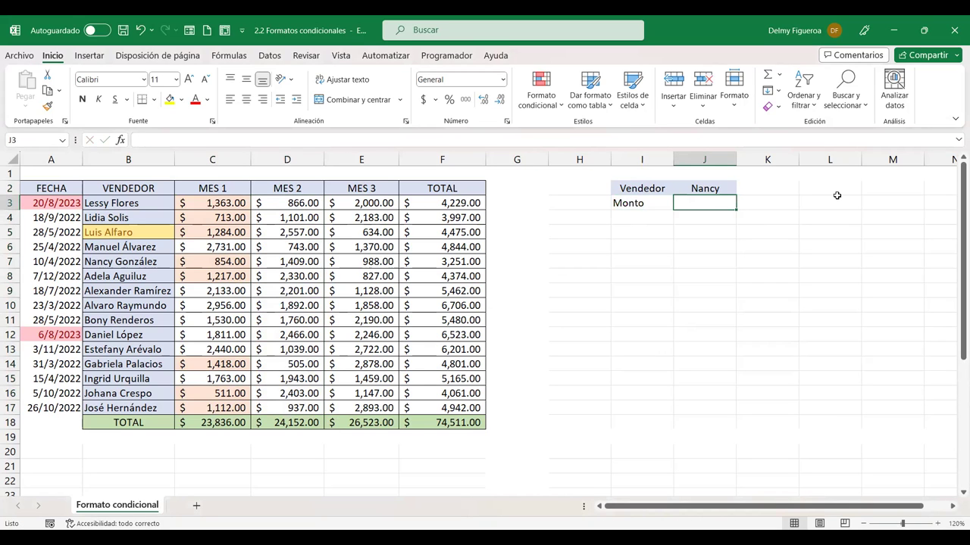
{"action": "type", "text": "1000"}
{"action": "key", "text": "Tab"}
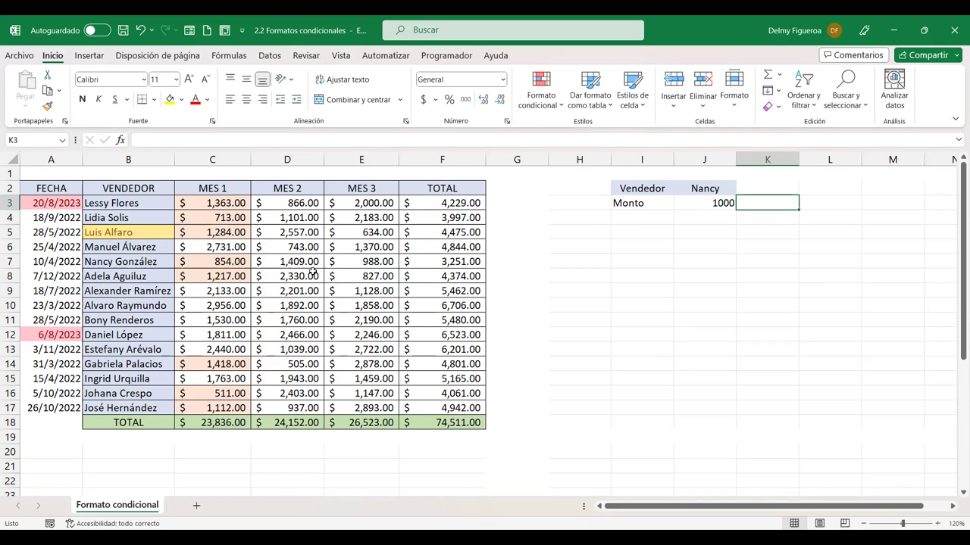
{"action": "left_click", "coordinate": [709, 204]}
{"action": "type", "text": "1943"}
{"action": "key", "text": "Return"}
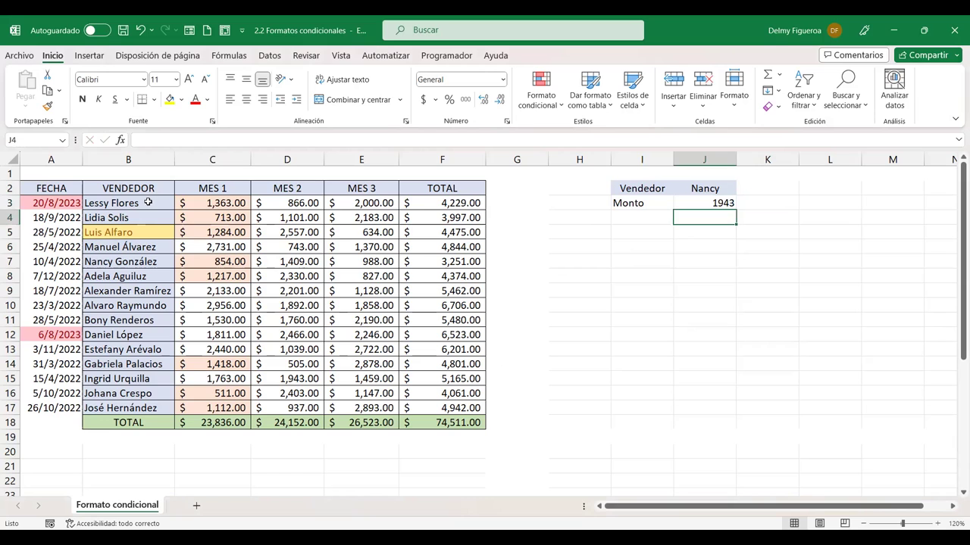
Select seller names B3:B17 and open Formato condicional, cancelling the Texto que contiene rule.
{"action": "left_click_drag", "start_coordinate": [147, 202], "coordinate": [150, 407]}
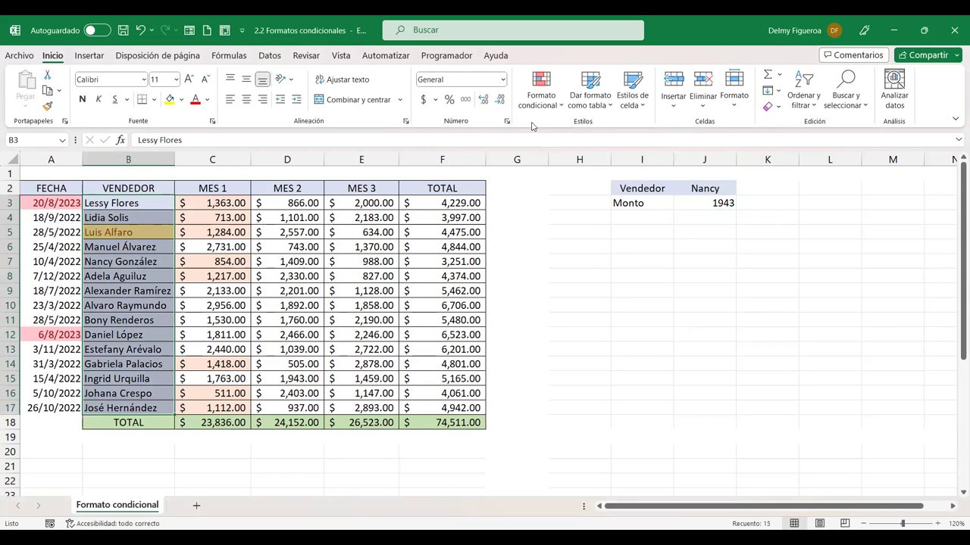
{"action": "left_click", "coordinate": [562, 107]}
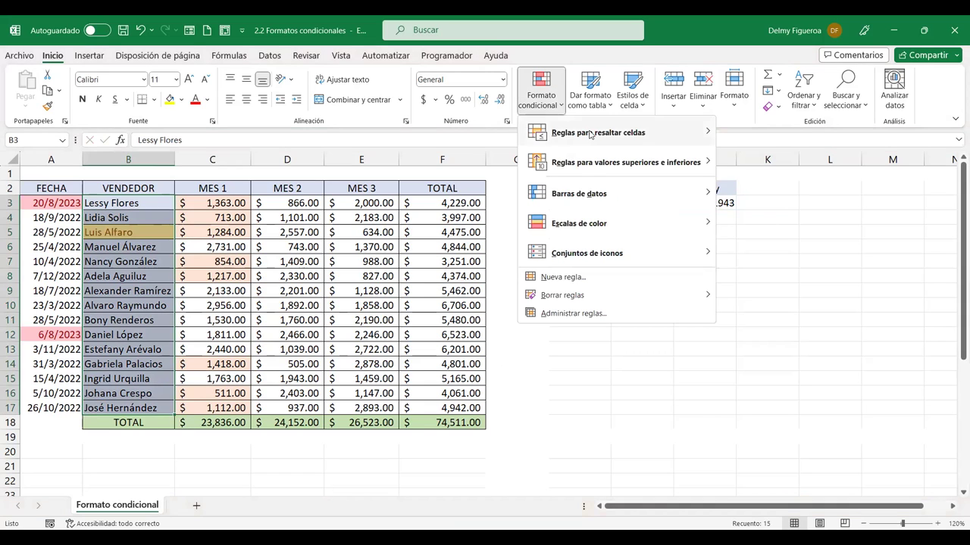
{"action": "mouse_move", "coordinate": [598, 133]}
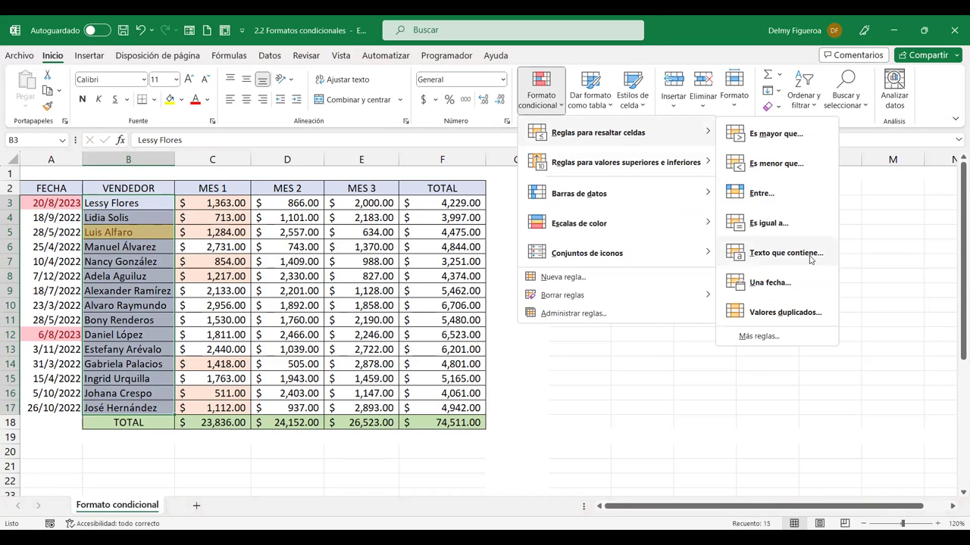
{"action": "left_click", "coordinate": [785, 253]}
{"action": "left_click", "coordinate": [912, 289]}
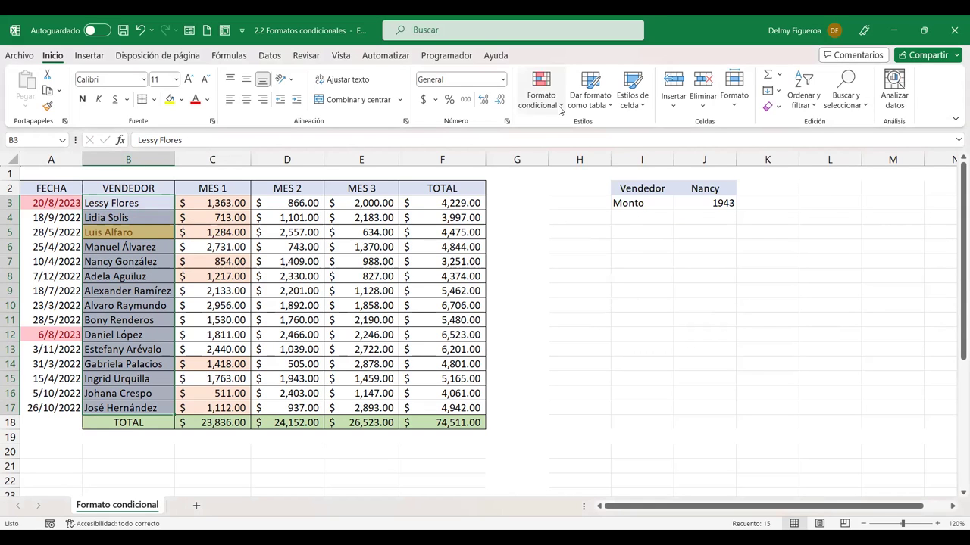
{"action": "left_click", "coordinate": [560, 106]}
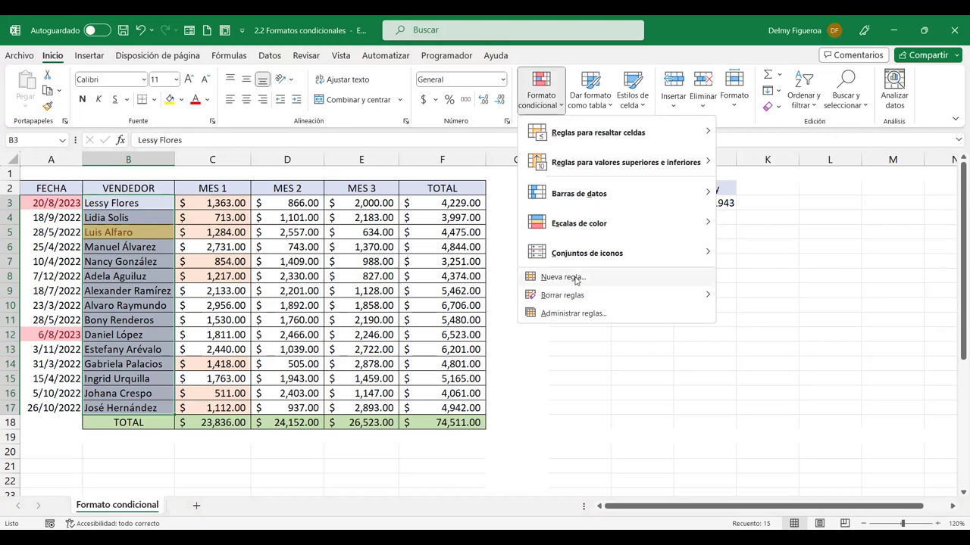
Create a new formula rule =$J$2 with an orange fill on the seller names.
{"action": "left_click", "coordinate": [575, 279]}
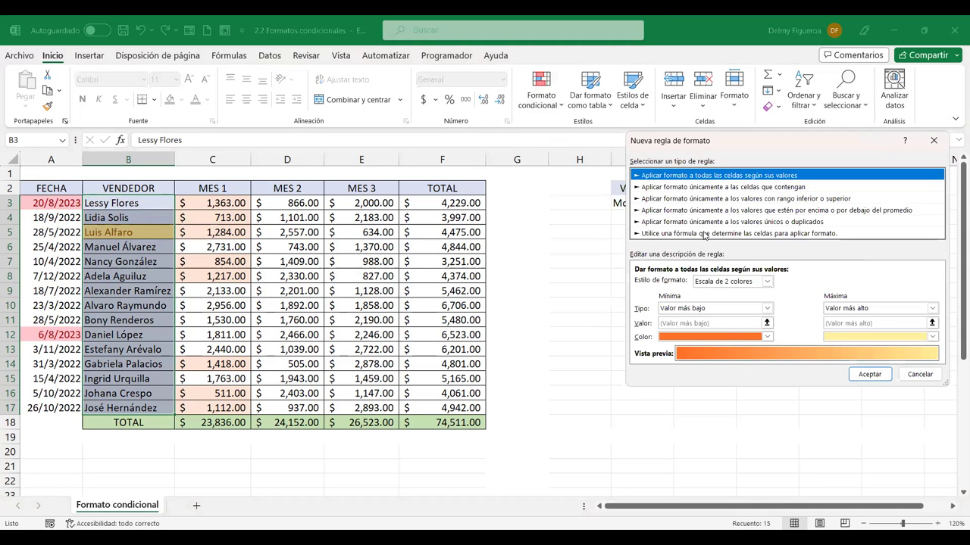
{"action": "left_click", "coordinate": [705, 235]}
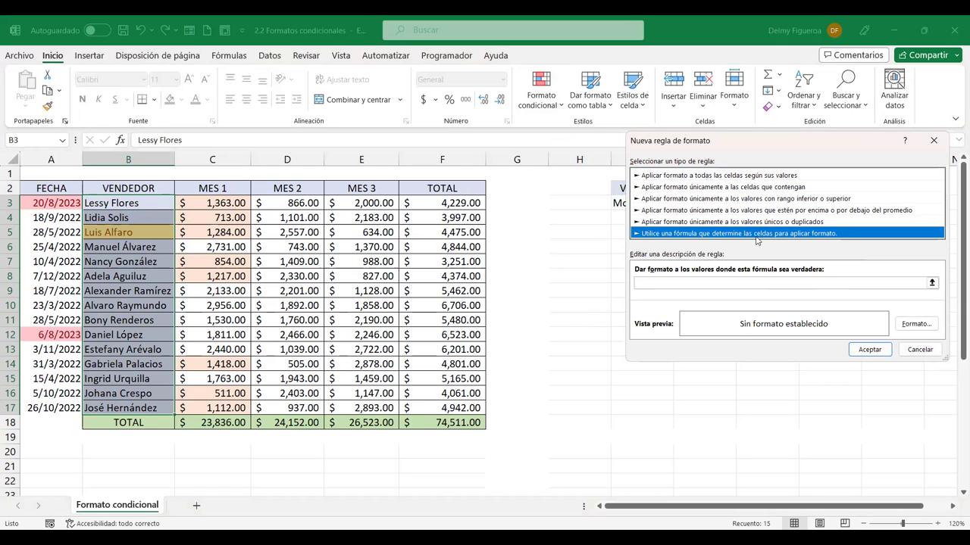
{"action": "left_click", "coordinate": [739, 286]}
{"action": "left_click", "coordinate": [739, 286]}
{"action": "type", "text": "="}
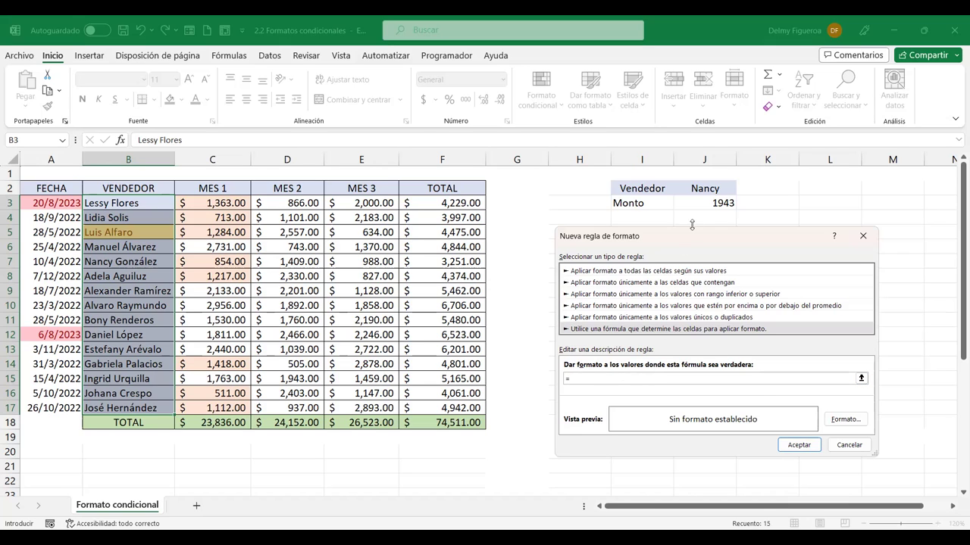
{"action": "left_click", "coordinate": [712, 187]}
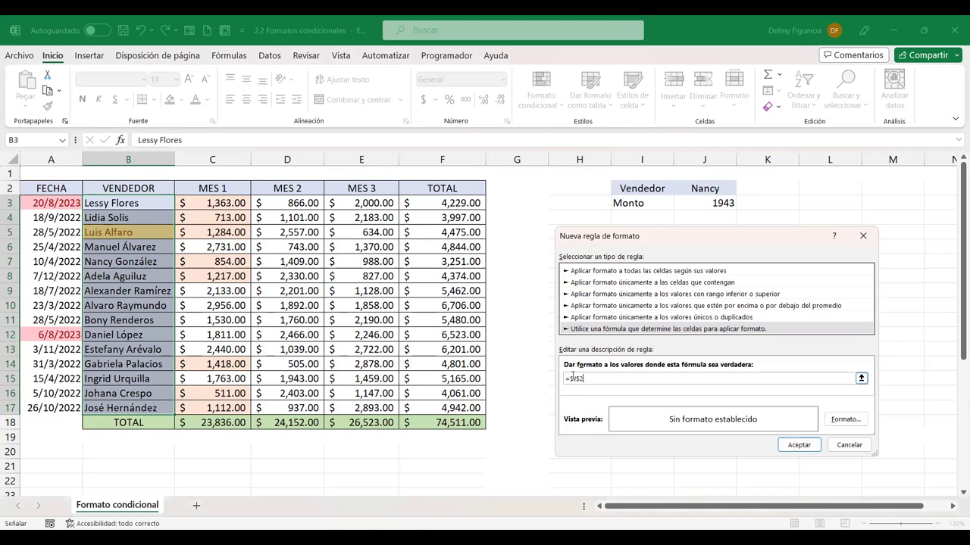
{"action": "left_click", "coordinate": [847, 422]}
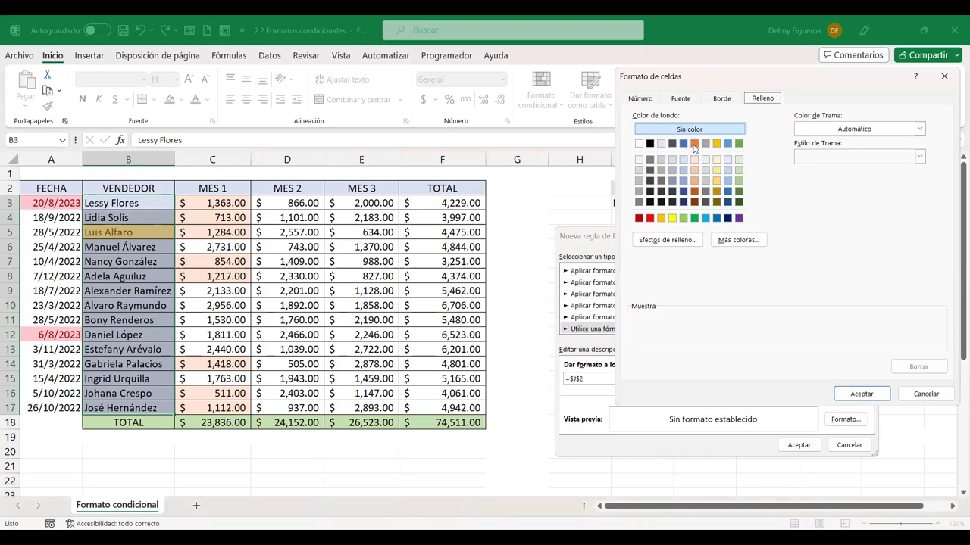
{"action": "left_click", "coordinate": [695, 144]}
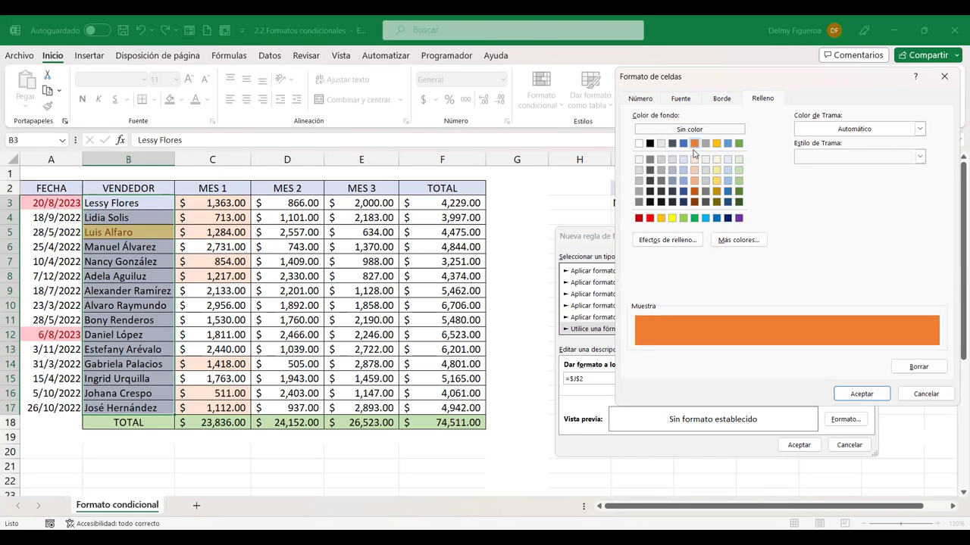
{"action": "left_click", "coordinate": [874, 392]}
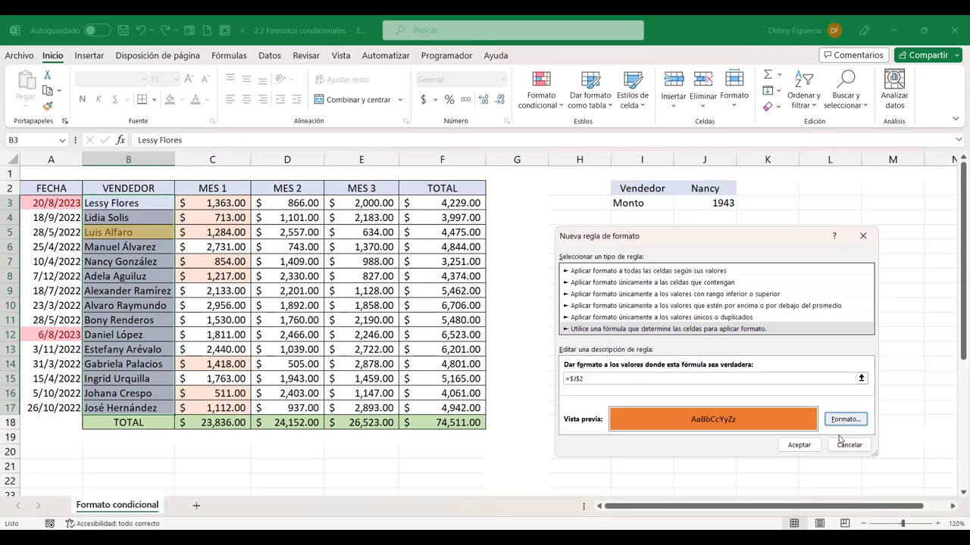
{"action": "left_click", "coordinate": [799, 446]}
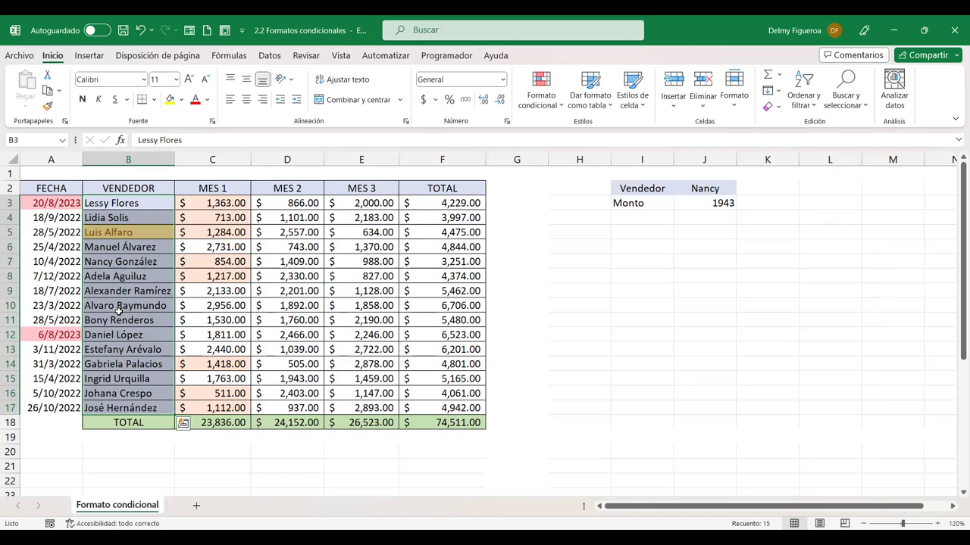
{"action": "left_click", "coordinate": [121, 265]}
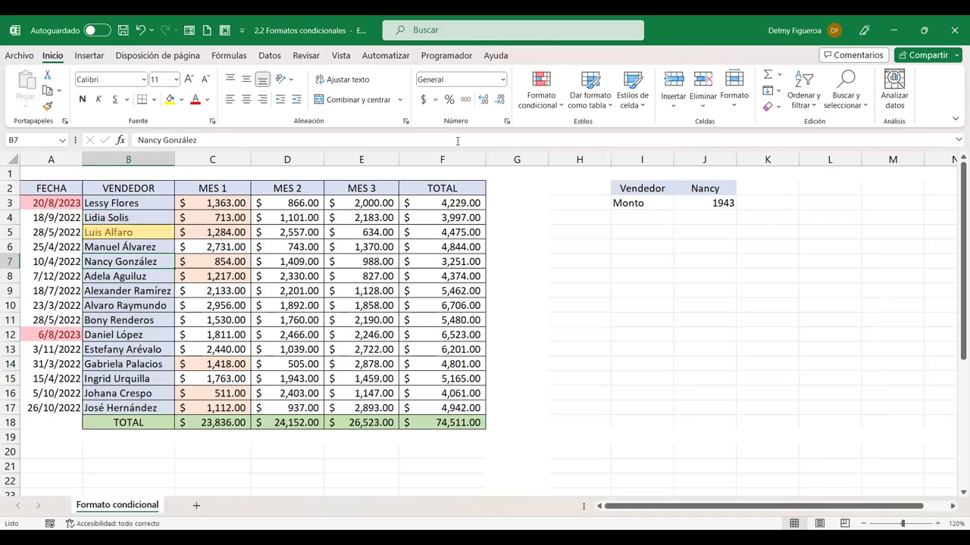
Paste a seller's full name into J2, widen column J, and reopen Formato condicional for B3:B17.
{"action": "triple_click", "coordinate": [258, 140]}
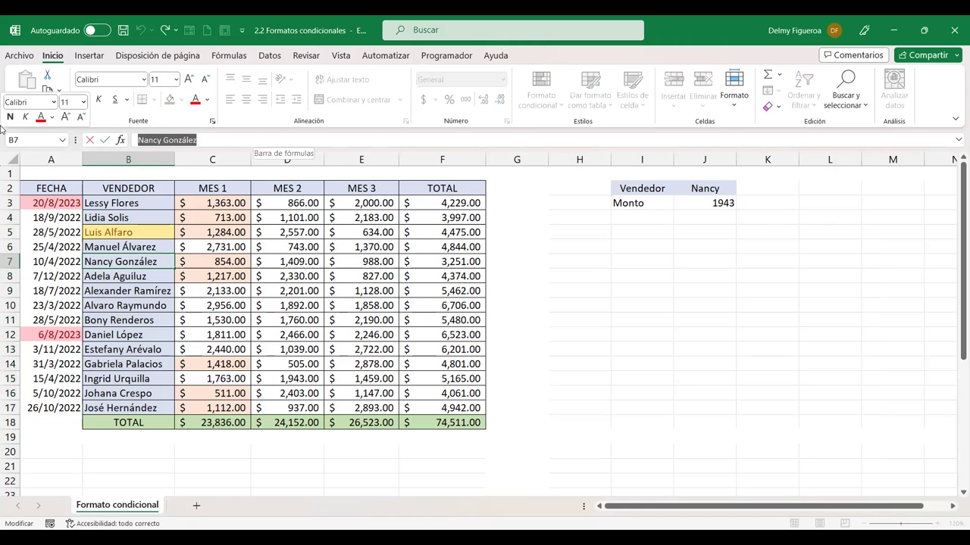
{"action": "key", "text": "Return"}
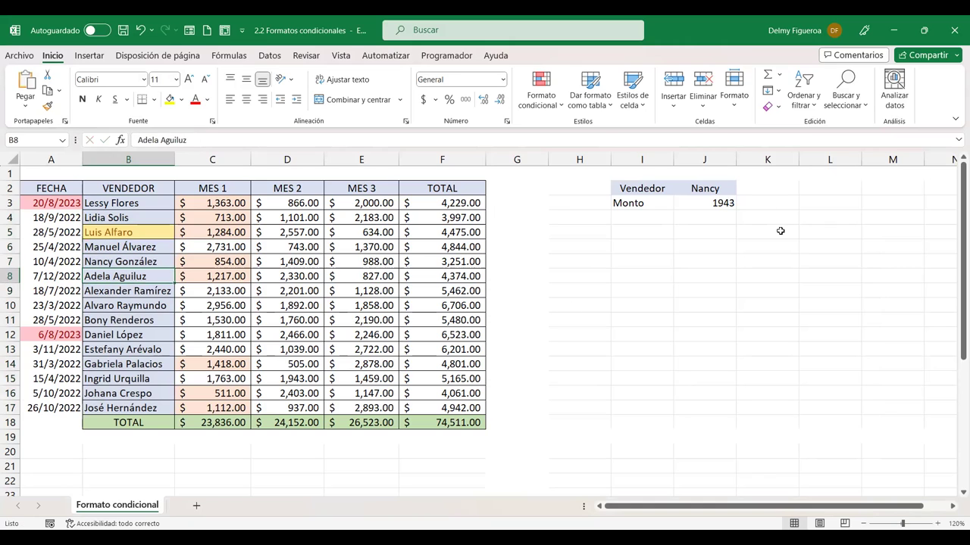
{"action": "left_click", "coordinate": [696, 190]}
{"action": "key", "text": "ctrl+v"}
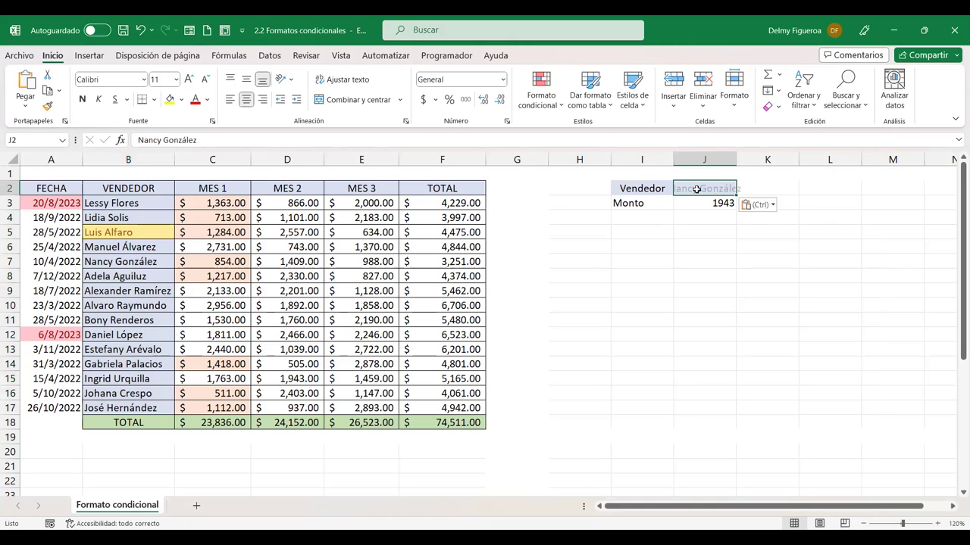
{"action": "double_click", "coordinate": [735, 147]}
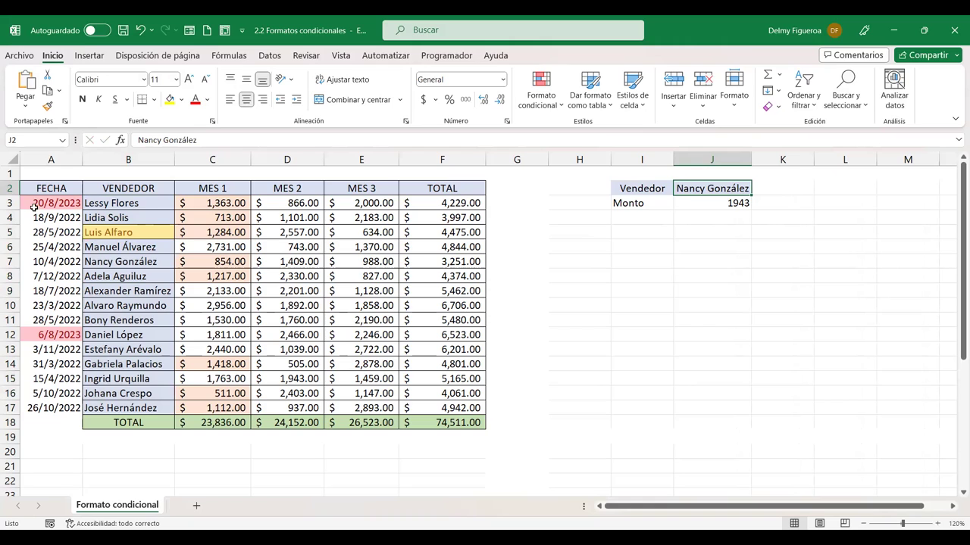
{"action": "left_click_drag", "start_coordinate": [126, 205], "coordinate": [133, 409]}
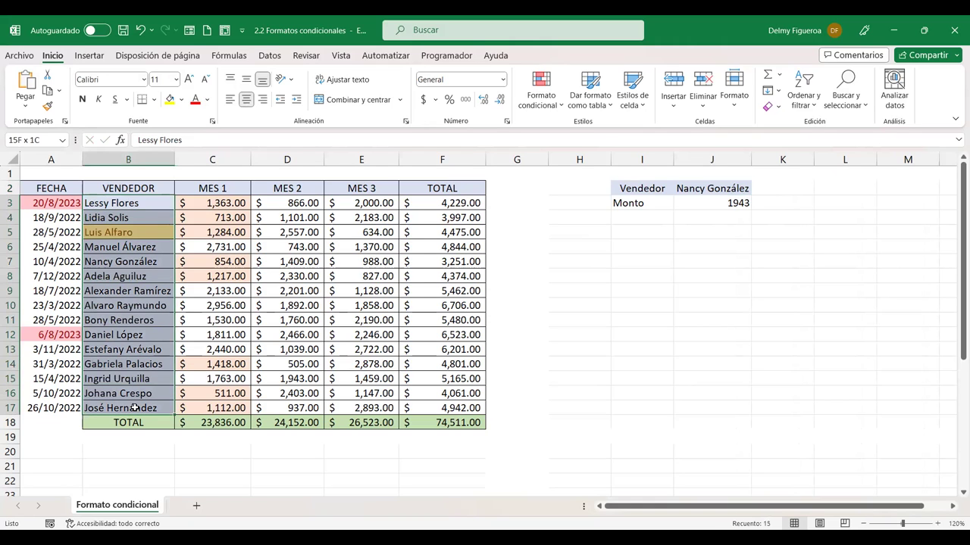
{"action": "left_click", "coordinate": [561, 110]}
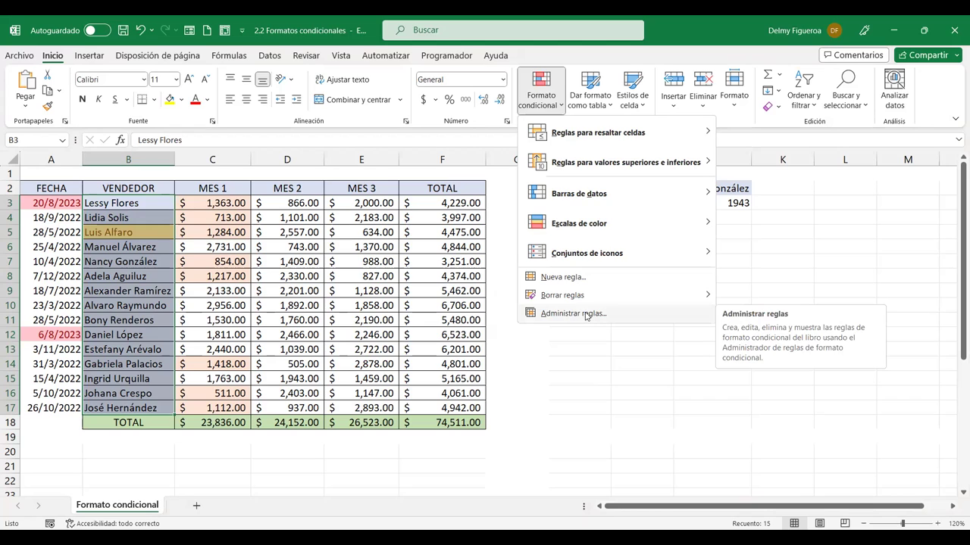
Open Administrar reglas, look over the two seller-name rules, and close with Aceptar.
{"action": "left_click", "coordinate": [587, 315]}
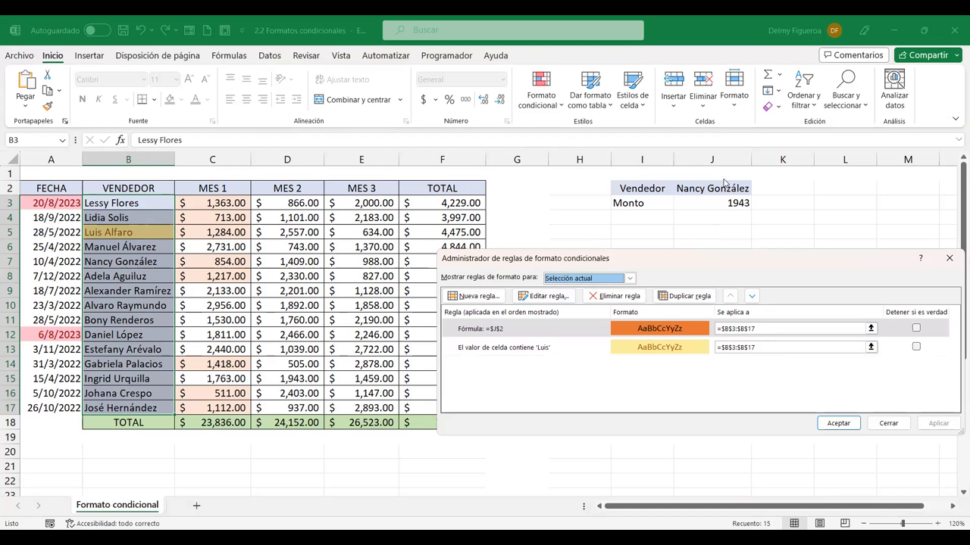
{"action": "left_click", "coordinate": [844, 427]}
{"action": "left_click", "coordinate": [626, 391]}
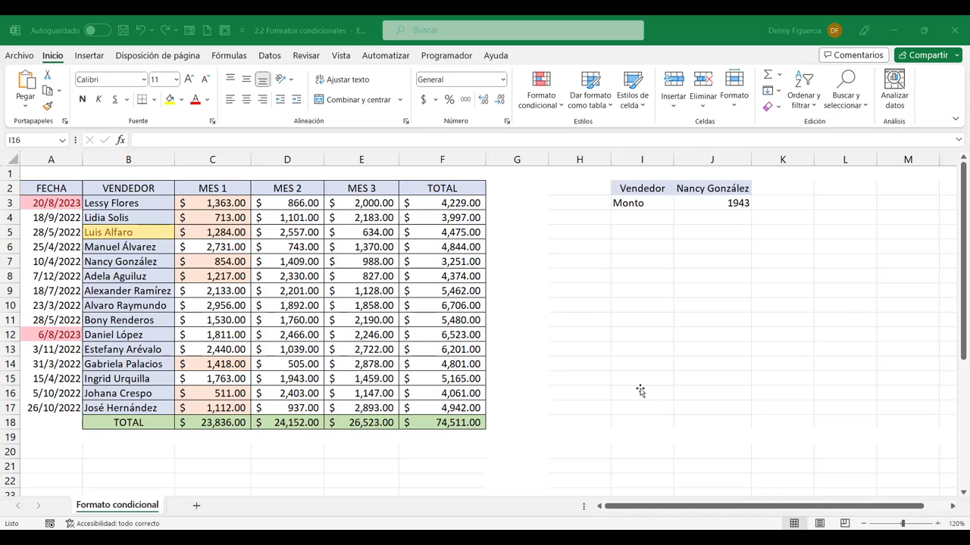
Replace J2 with a different seller's first name and reselect B3:B17.
{"action": "left_click", "coordinate": [127, 246]}
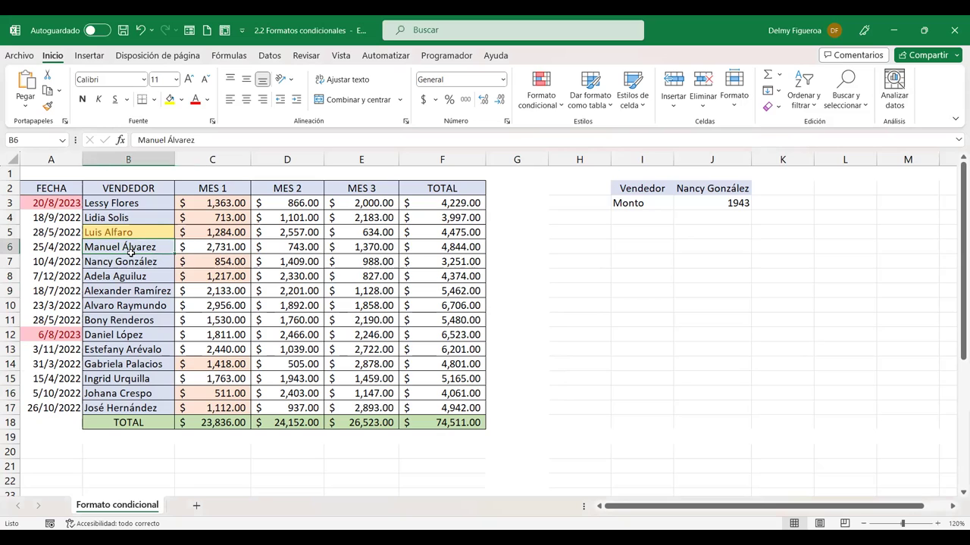
{"action": "left_click", "coordinate": [717, 189]}
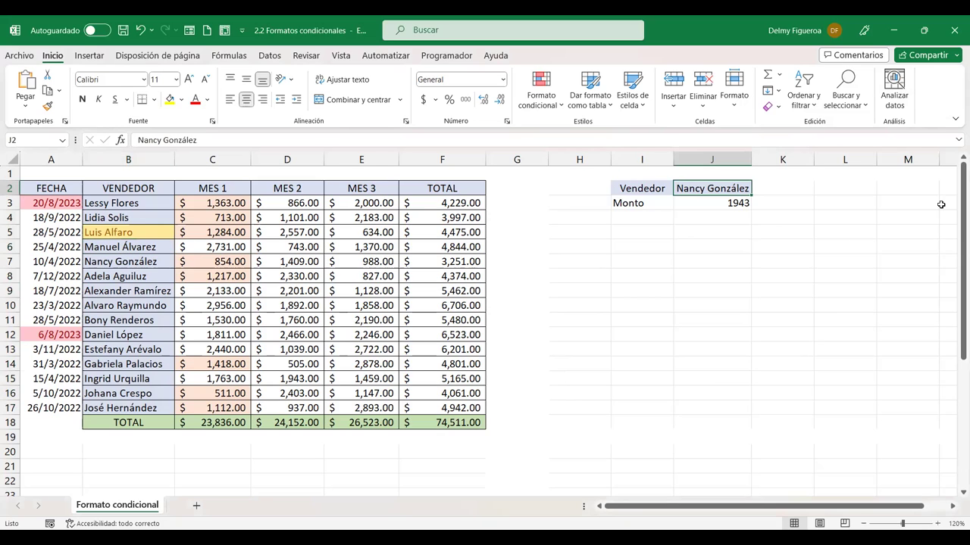
{"action": "type", "text": "Ingrid"}
{"action": "key", "text": "Return"}
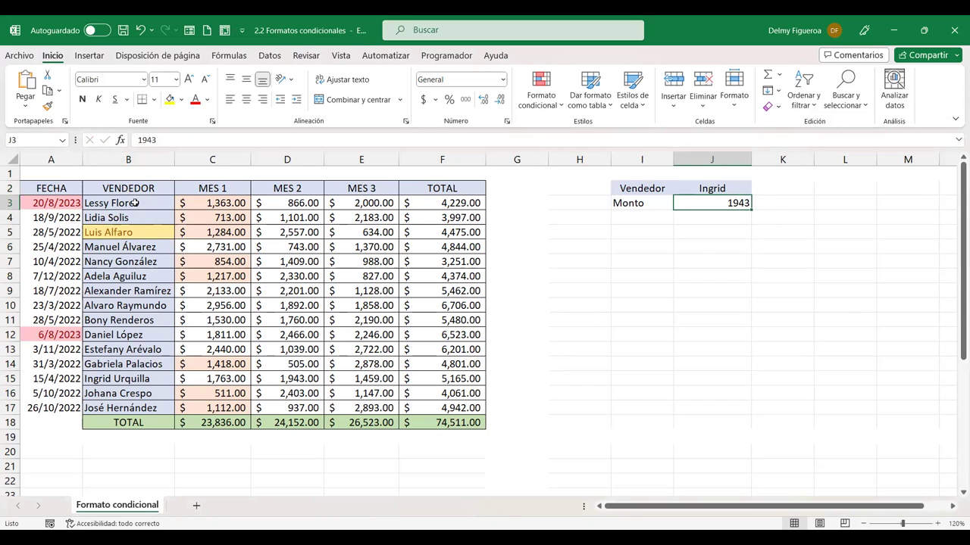
{"action": "left_click", "coordinate": [132, 208]}
{"action": "left_click_drag", "start_coordinate": [133, 208], "coordinate": [133, 407]}
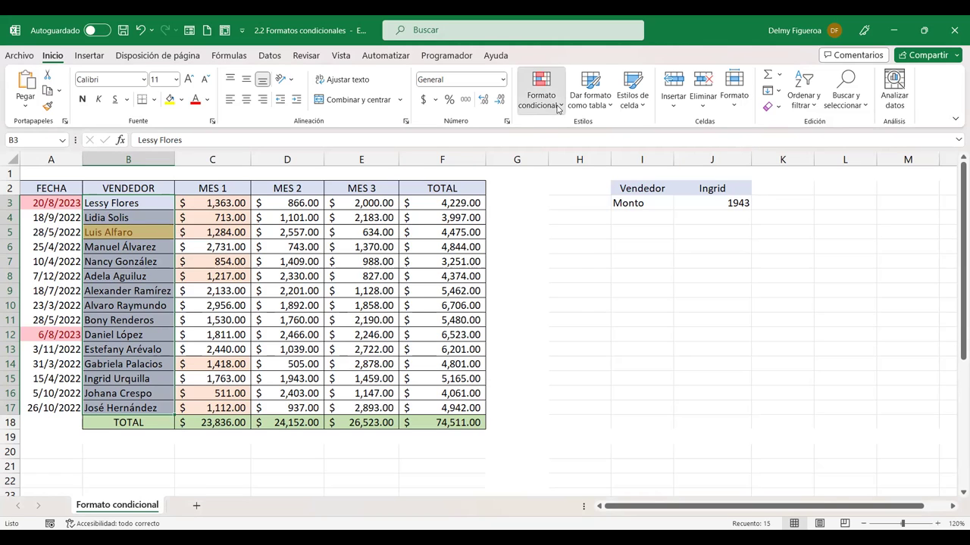
Select B3:B17 and open the conditional formatting rule manager.
{"action": "left_click", "coordinate": [557, 107]}
{"action": "mouse_move", "coordinate": [598, 133]}
{"action": "left_click", "coordinate": [712, 189]}
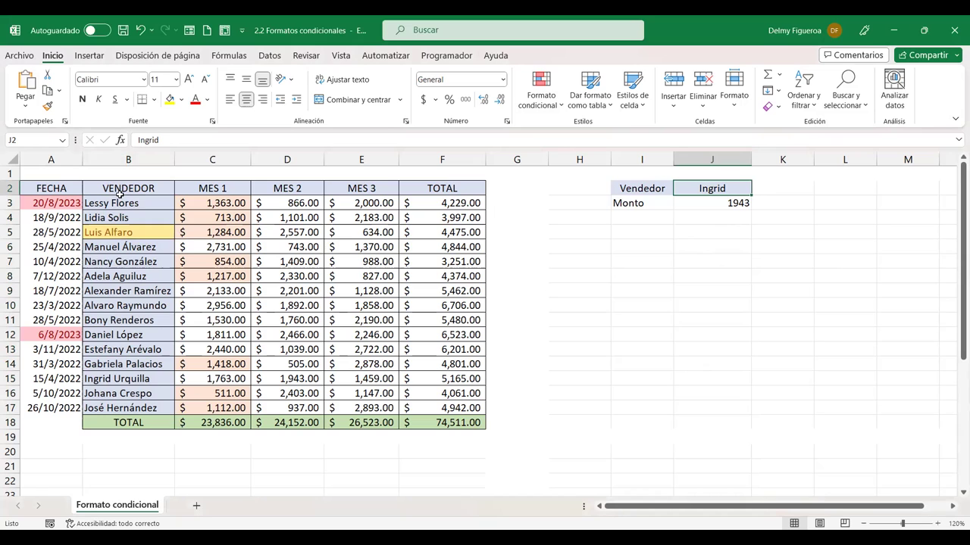
{"action": "left_click_drag", "start_coordinate": [134, 204], "coordinate": [129, 409]}
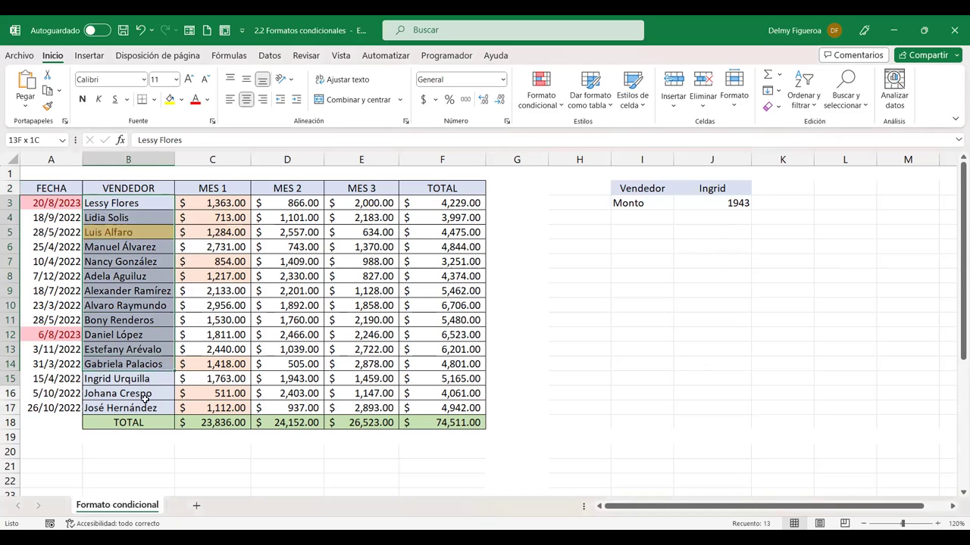
{"action": "left_click", "coordinate": [561, 106]}
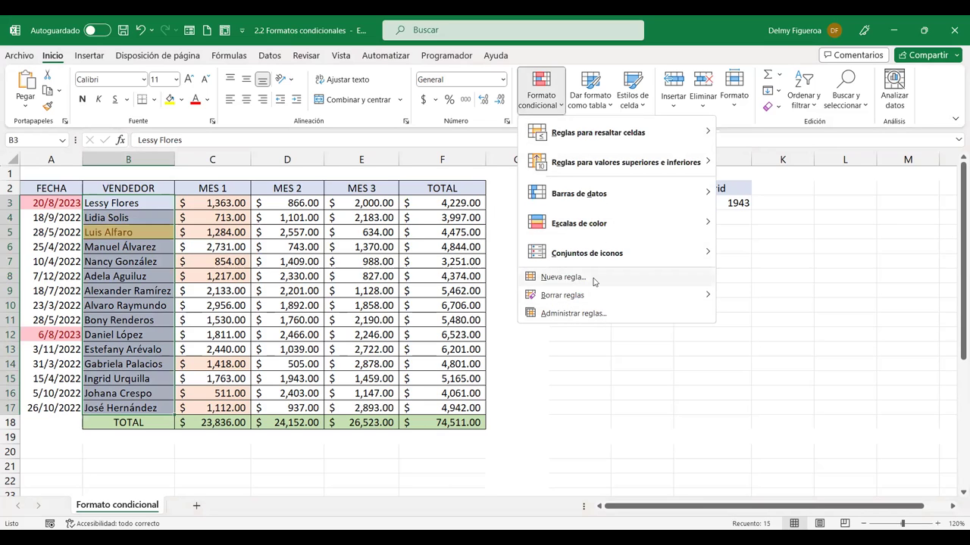
{"action": "left_click", "coordinate": [598, 321]}
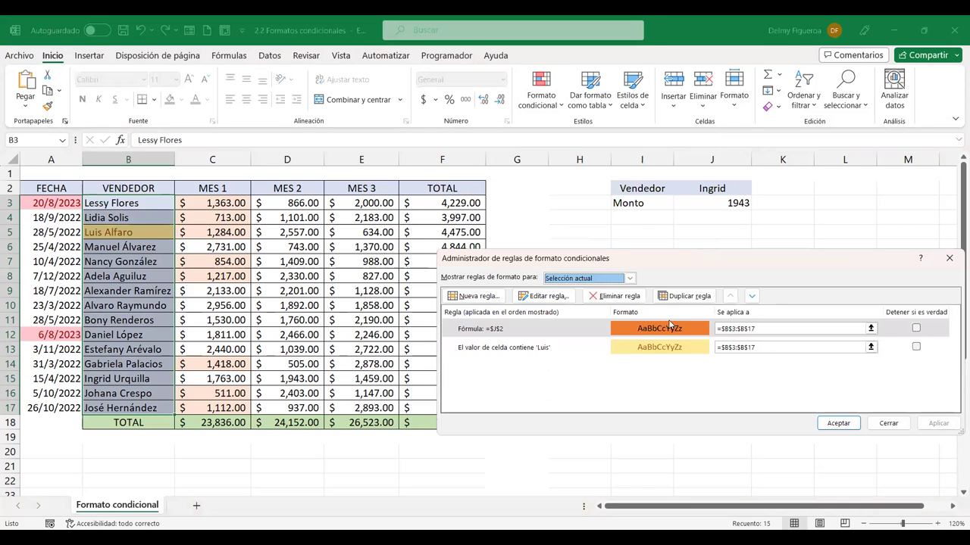
Remove the $ signs so the orange rule applies to =B3:B17, and apply it.
{"action": "left_click", "coordinate": [732, 330]}
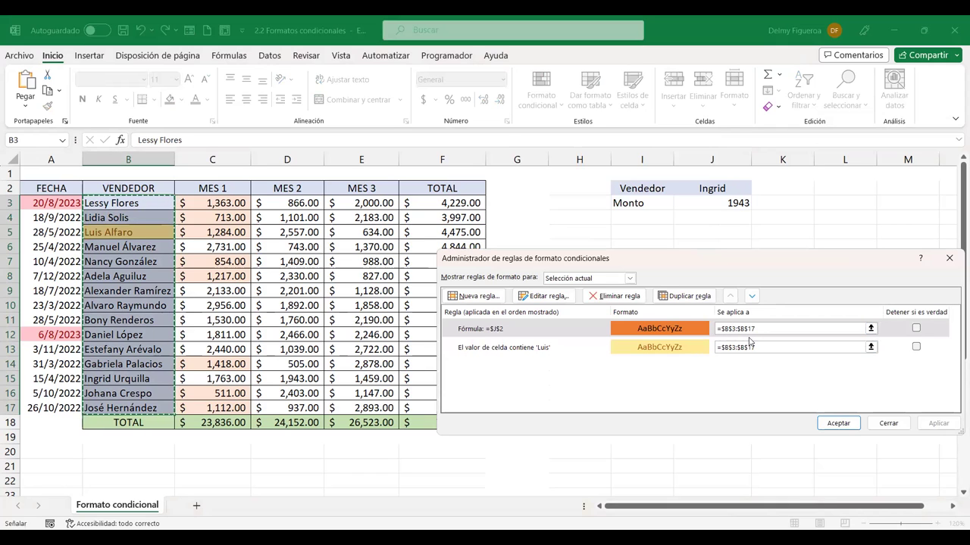
{"action": "left_click", "coordinate": [727, 328]}
{"action": "key", "text": "BackSpace"}
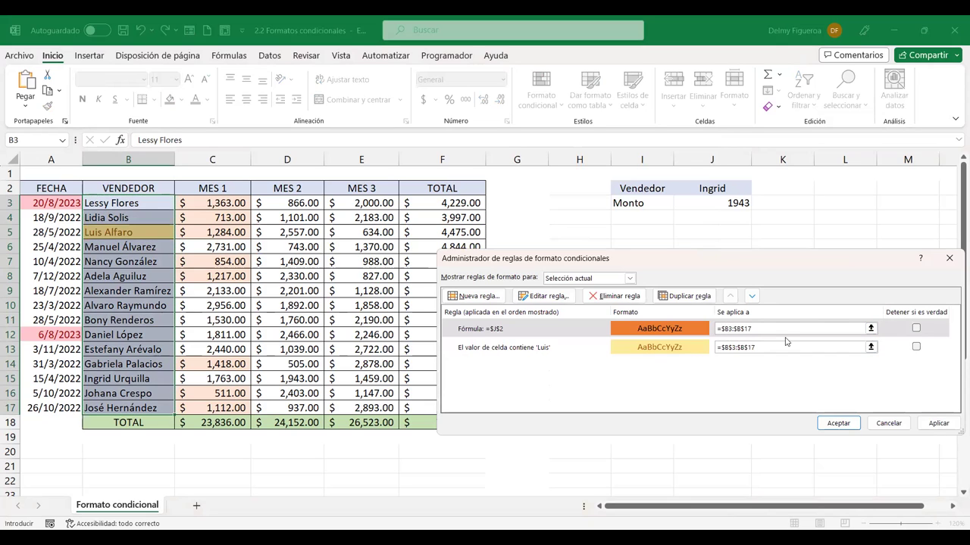
{"action": "key", "text": "Left"}
{"action": "key", "text": "BackSpace"}
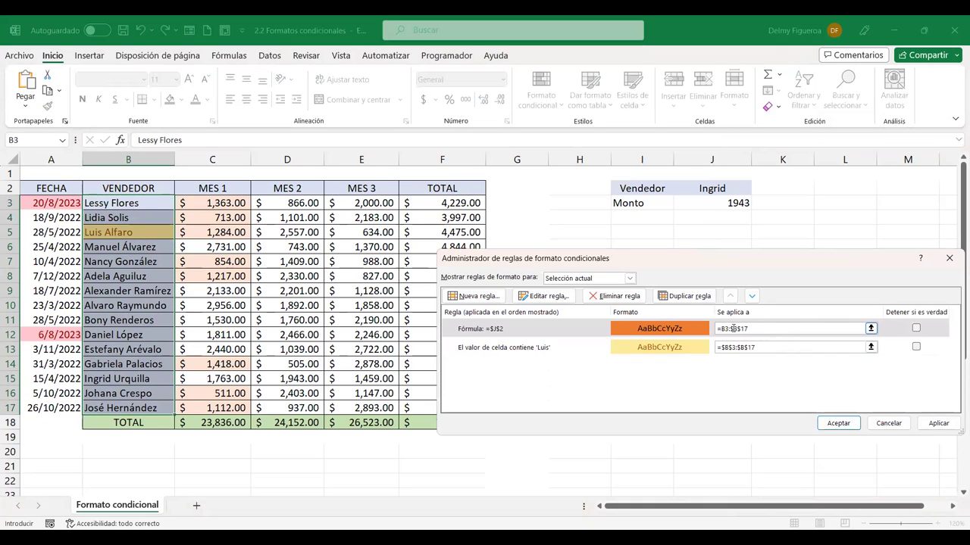
{"action": "key", "text": "Right"}
{"action": "key", "text": "Right"}
{"action": "key", "text": "Right"}
{"action": "key", "text": "BackSpace"}
{"action": "key", "text": "Right"}
{"action": "key", "text": "Right"}
{"action": "key", "text": "BackSpace"}
{"action": "left_click", "coordinate": [846, 427]}
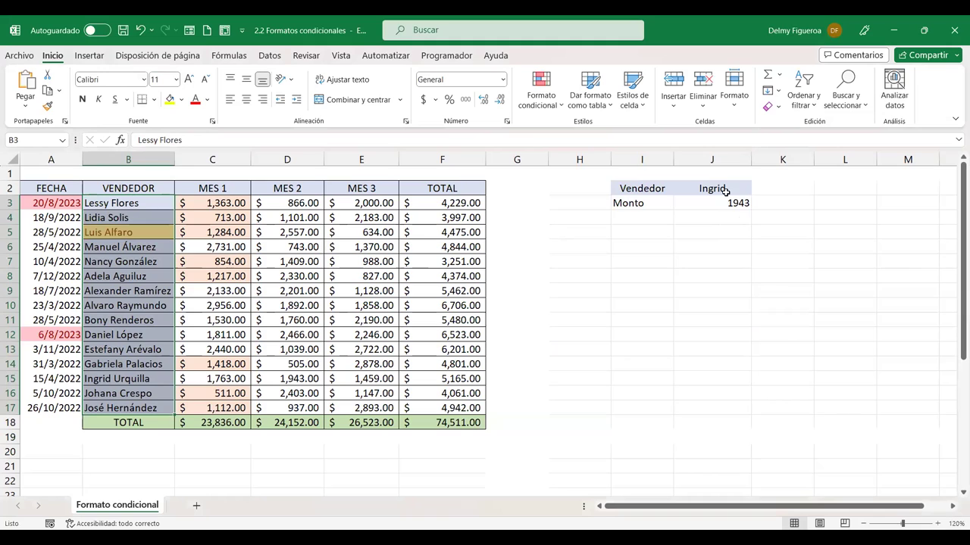
Enter another seller's first name in J2.
{"action": "left_click", "coordinate": [726, 192]}
{"action": "type", "text": "Daniel"}
{"action": "key", "text": "Return"}
{"action": "key", "text": "Up"}
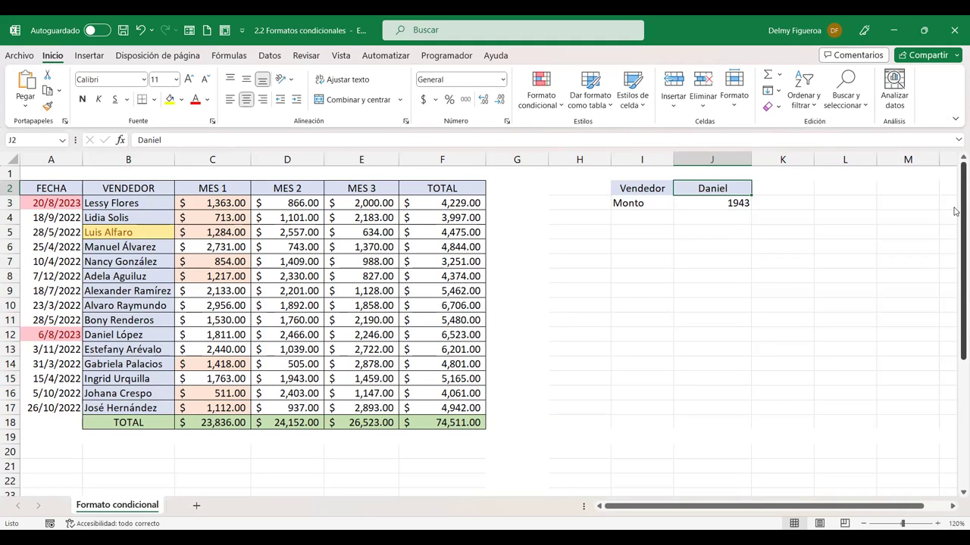
Copy the full seller name from B14 into J2 and widen column J to fit.
{"action": "left_click", "coordinate": [137, 364]}
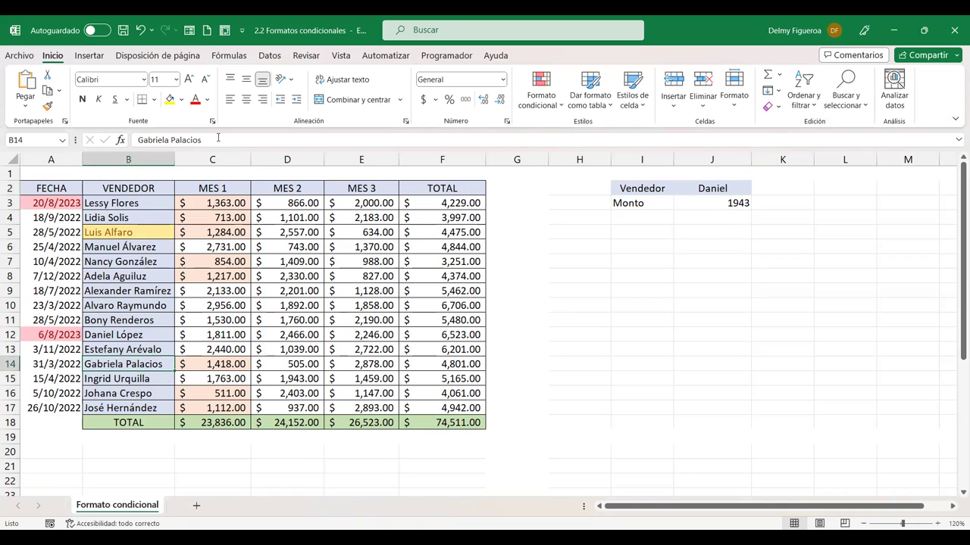
{"action": "left_click_drag", "start_coordinate": [218, 140], "coordinate": [138, 140]}
{"action": "key", "text": "Return"}
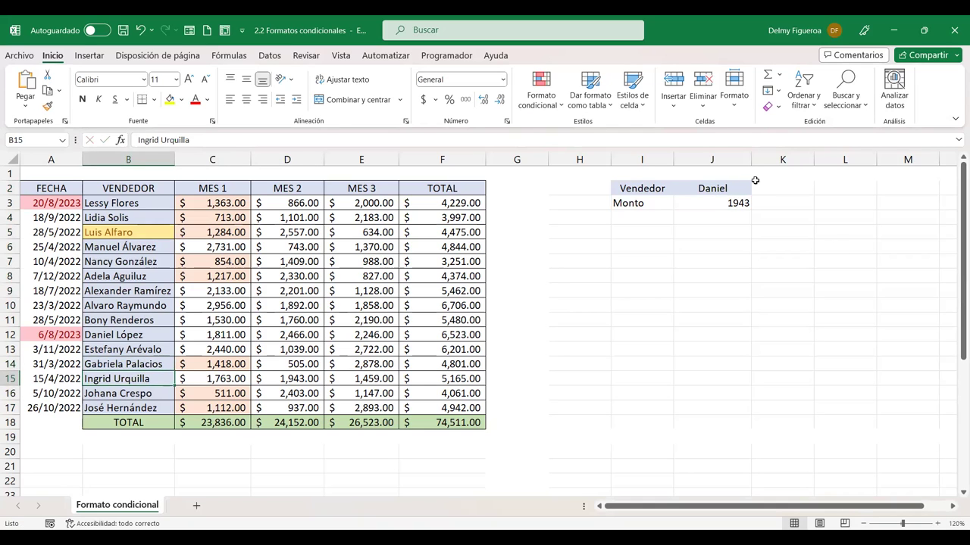
{"action": "left_click", "coordinate": [728, 186]}
{"action": "key", "text": "ctrl+v"}
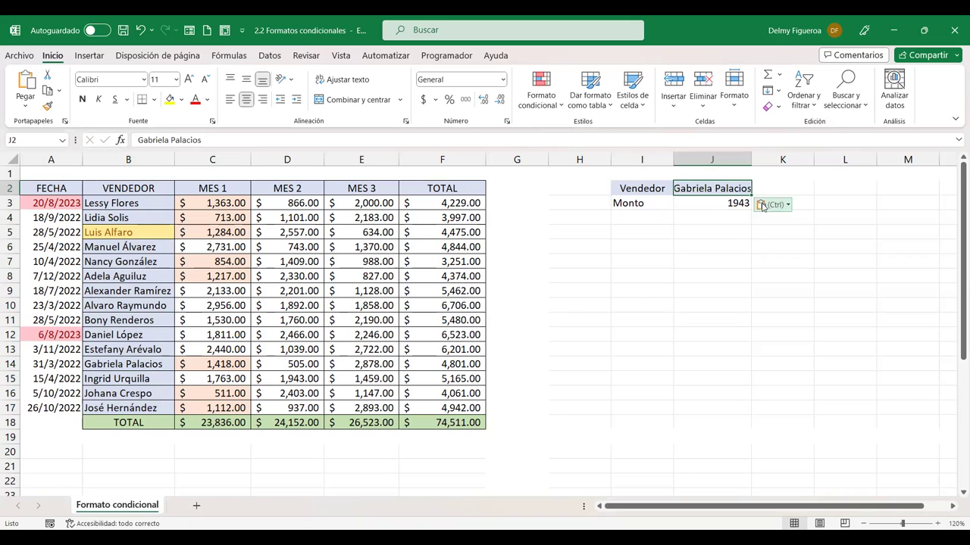
{"action": "double_click", "coordinate": [749, 154]}
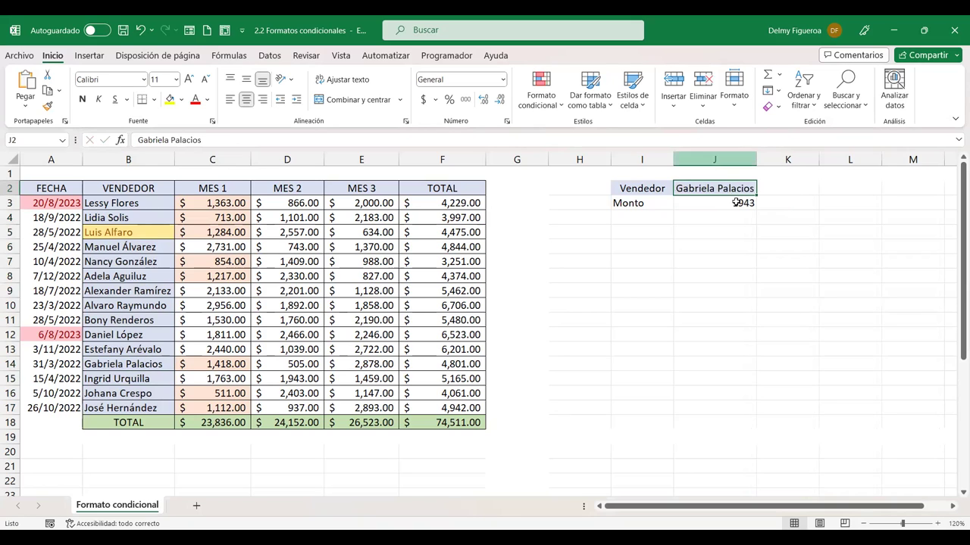
Check Administrar reglas for the sheet and for B3:B17, closing each unchanged.
{"action": "left_click", "coordinate": [560, 107]}
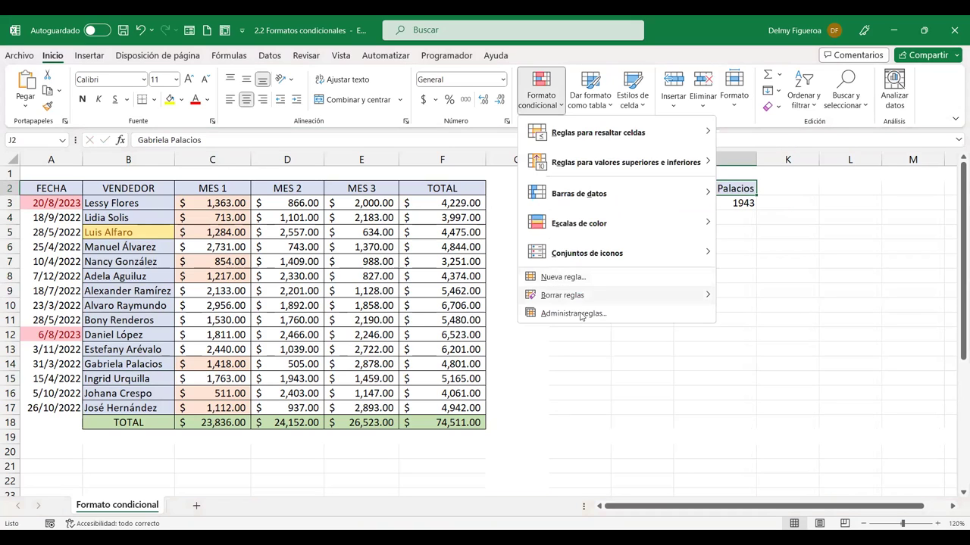
{"action": "left_click", "coordinate": [573, 313]}
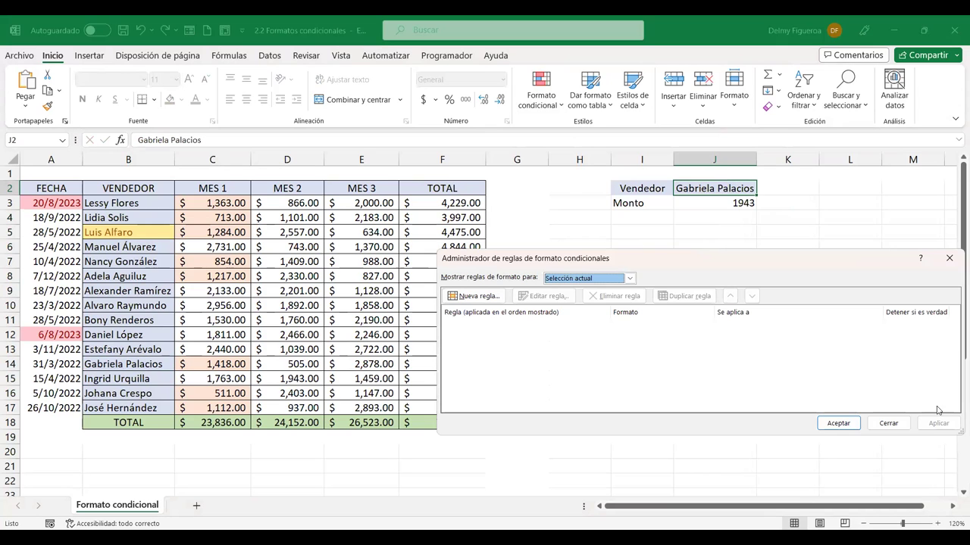
{"action": "left_click", "coordinate": [888, 423]}
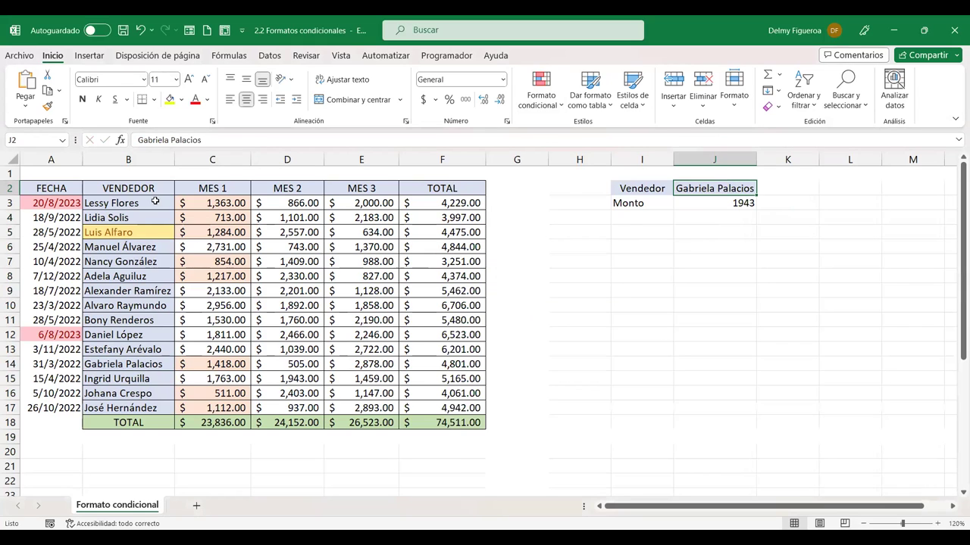
{"action": "left_click_drag", "start_coordinate": [151, 202], "coordinate": [137, 409]}
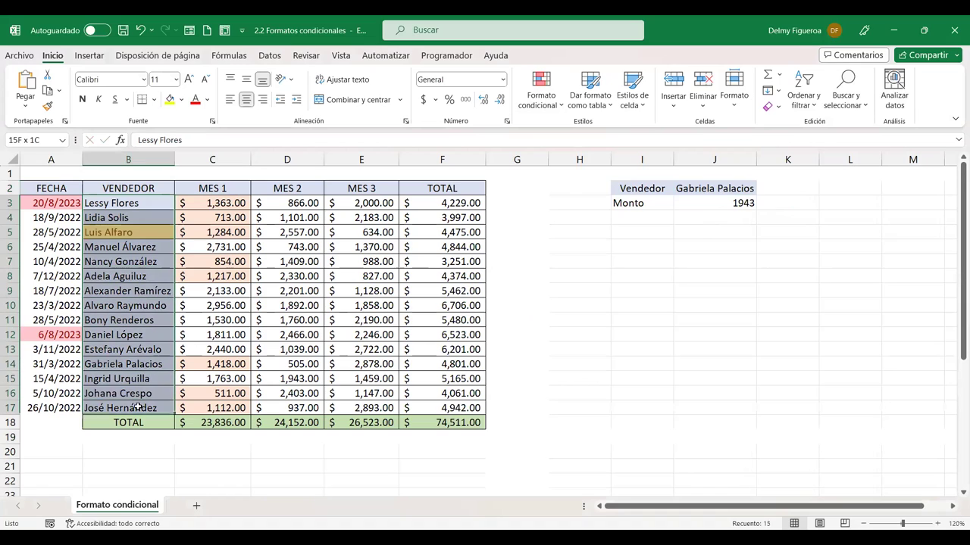
{"action": "left_click", "coordinate": [561, 97]}
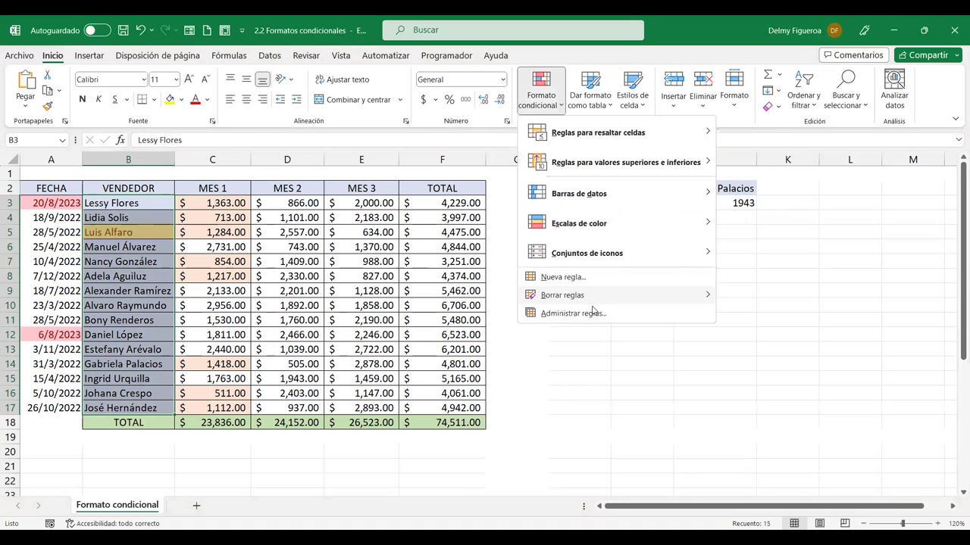
{"action": "left_click", "coordinate": [596, 311]}
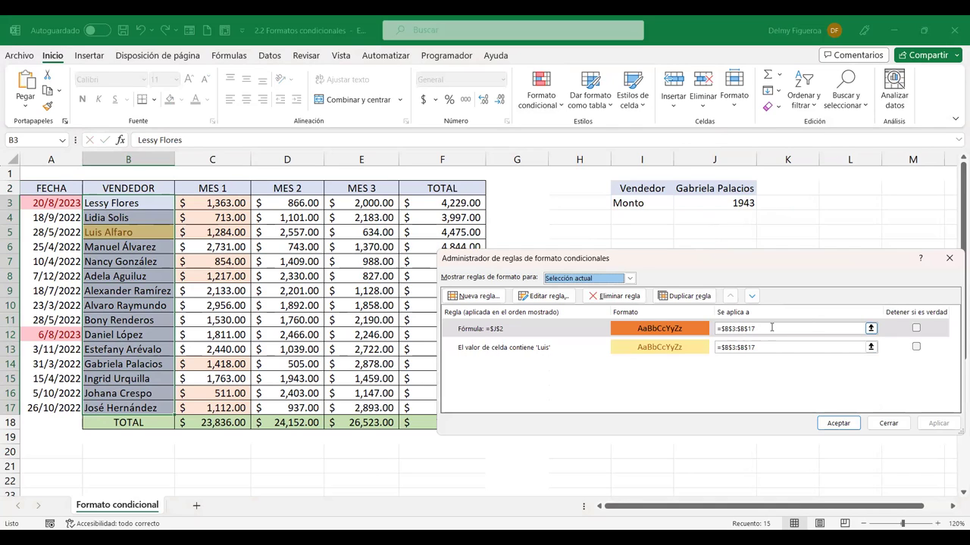
{"action": "left_click", "coordinate": [837, 423]}
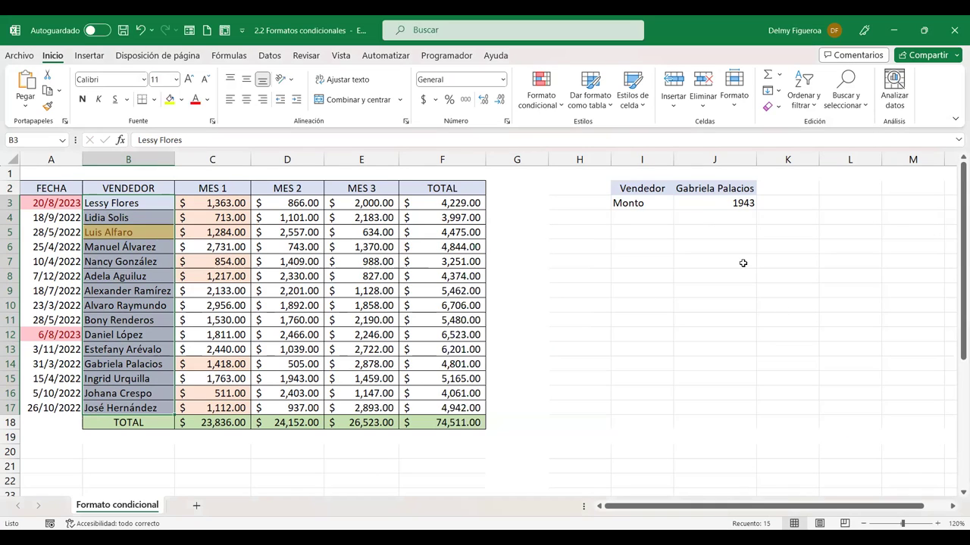
{"action": "left_click", "coordinate": [716, 220]}
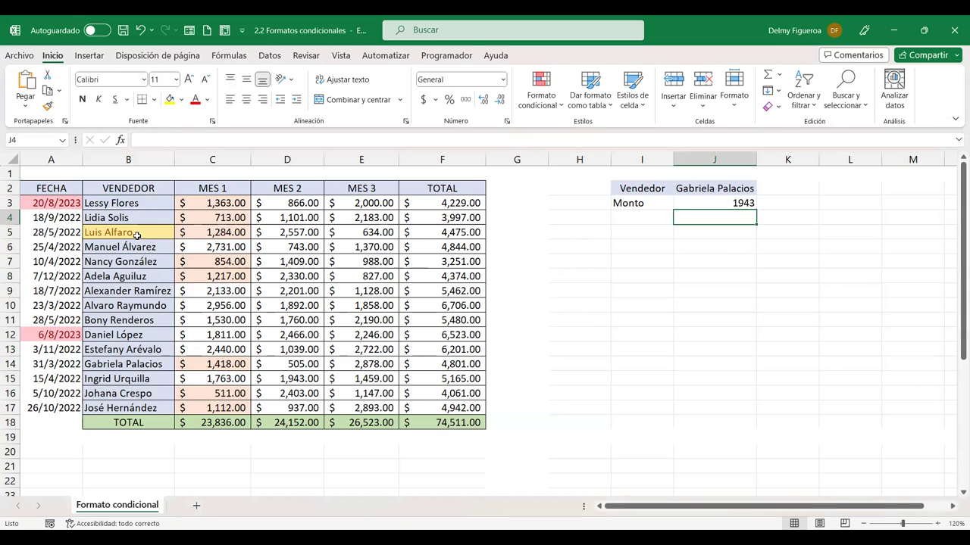
Select the MES 2 values D3:D17 and open Formato condicional's top/bottom rules.
{"action": "left_click", "coordinate": [141, 235]}
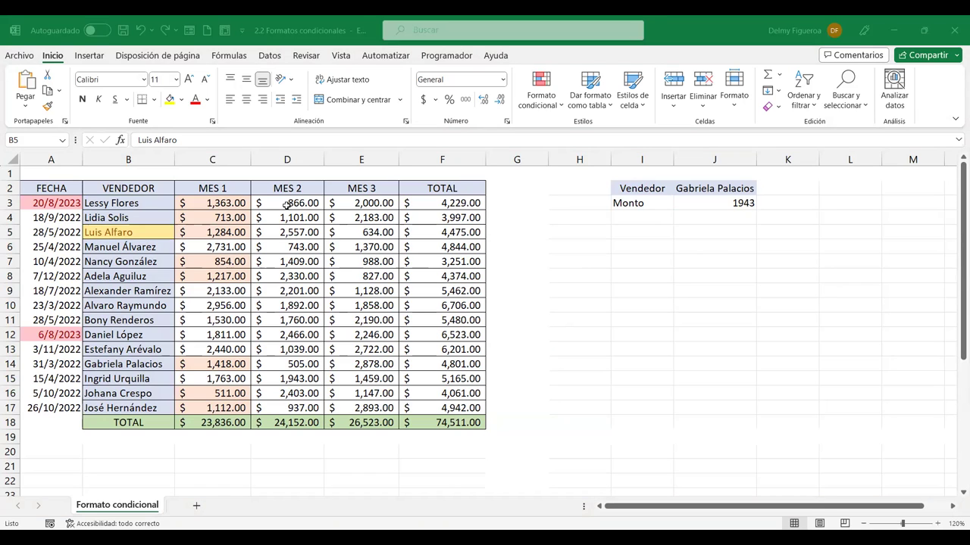
{"action": "left_click_drag", "start_coordinate": [287, 205], "coordinate": [292, 409]}
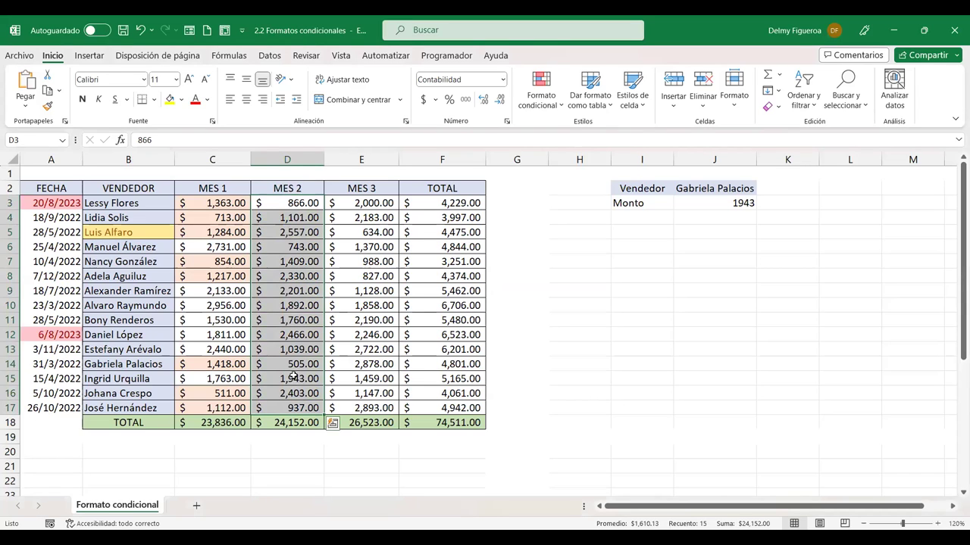
{"action": "left_click", "coordinate": [541, 87]}
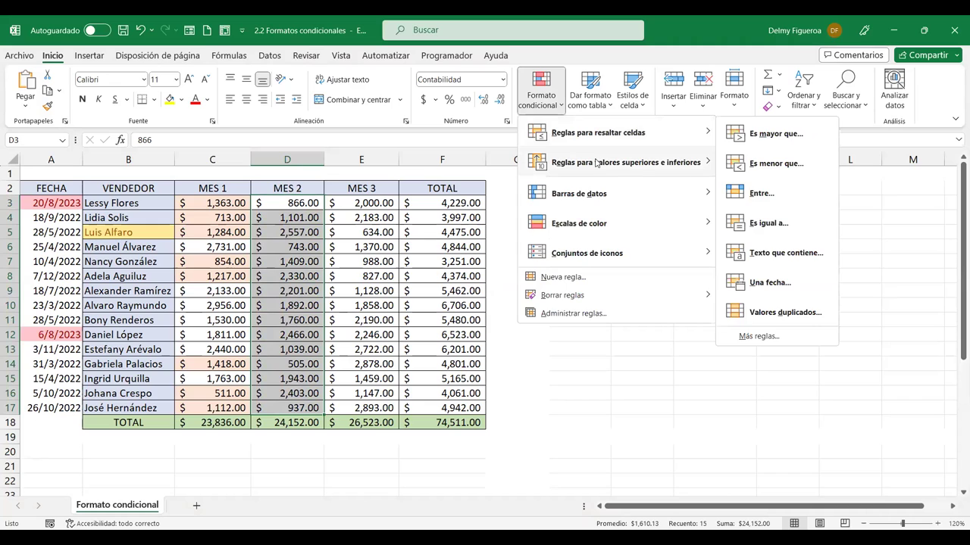
{"action": "mouse_move", "coordinate": [626, 162]}
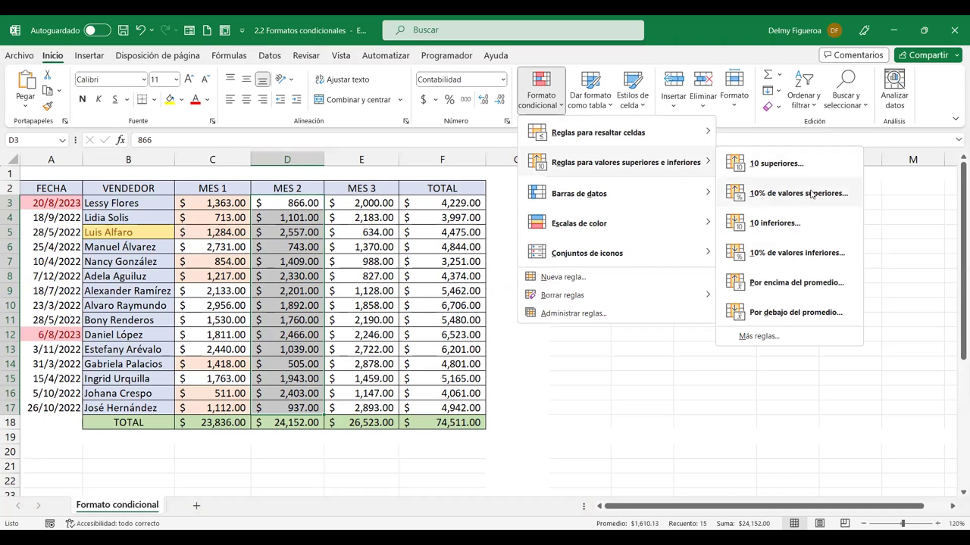
Apply a top 20% rule to MES 2, shading 2,557, 2,466 and 2,403 green with dark green text.
{"action": "left_click", "coordinate": [812, 194]}
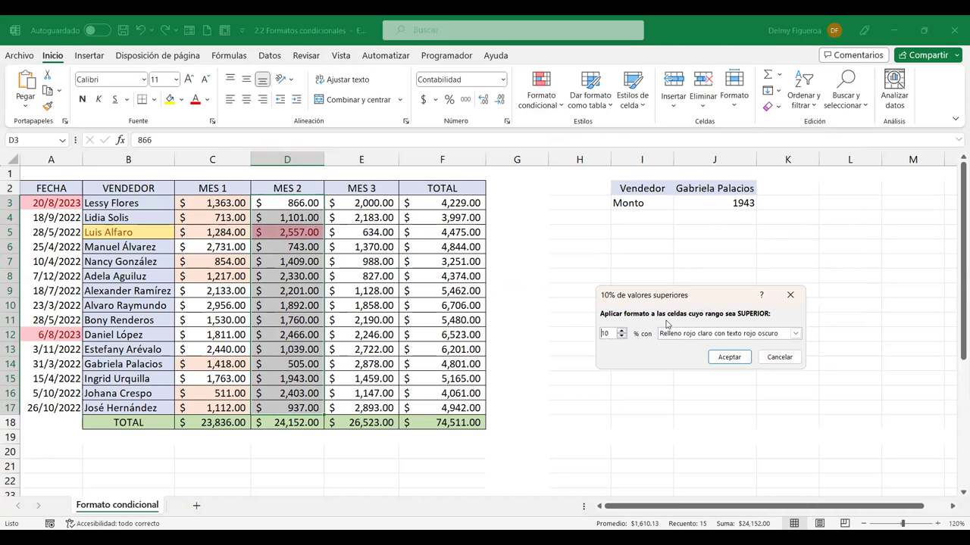
{"action": "type", "text": "2"}
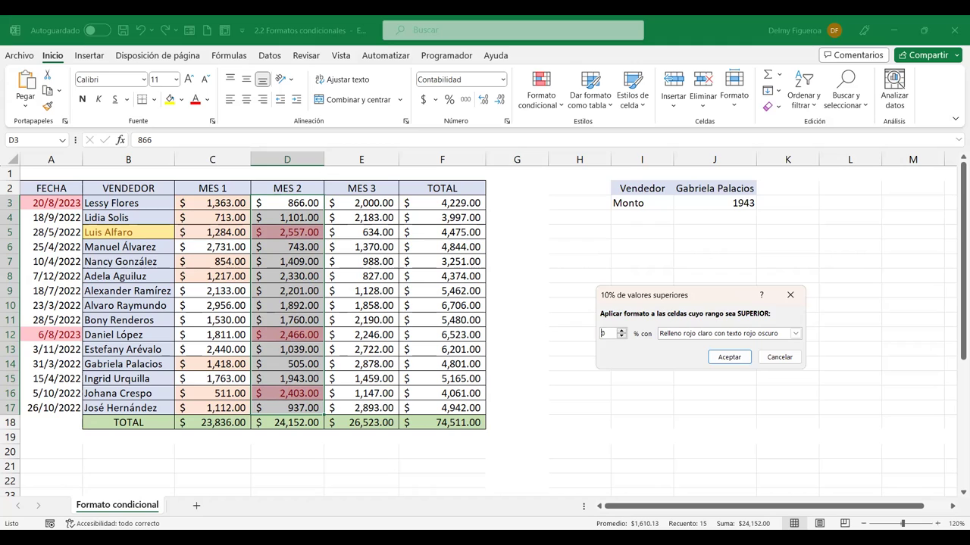
{"action": "type", "text": "1"}
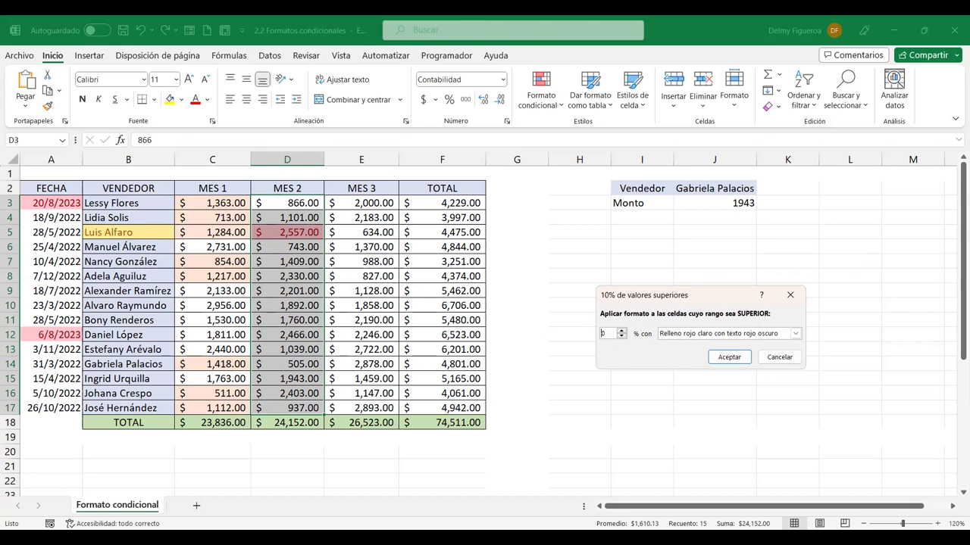
{"action": "type", "text": "0"}
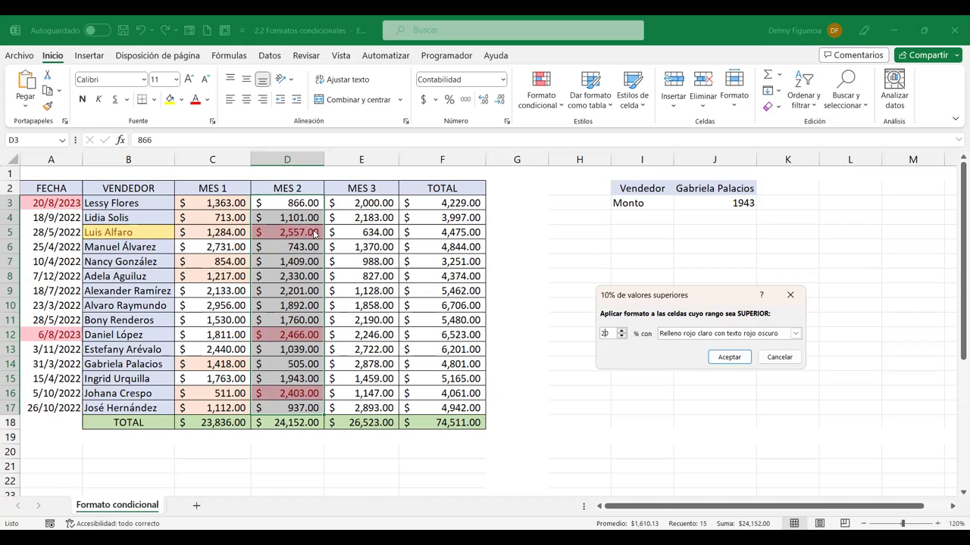
{"action": "left_click", "coordinate": [795, 333]}
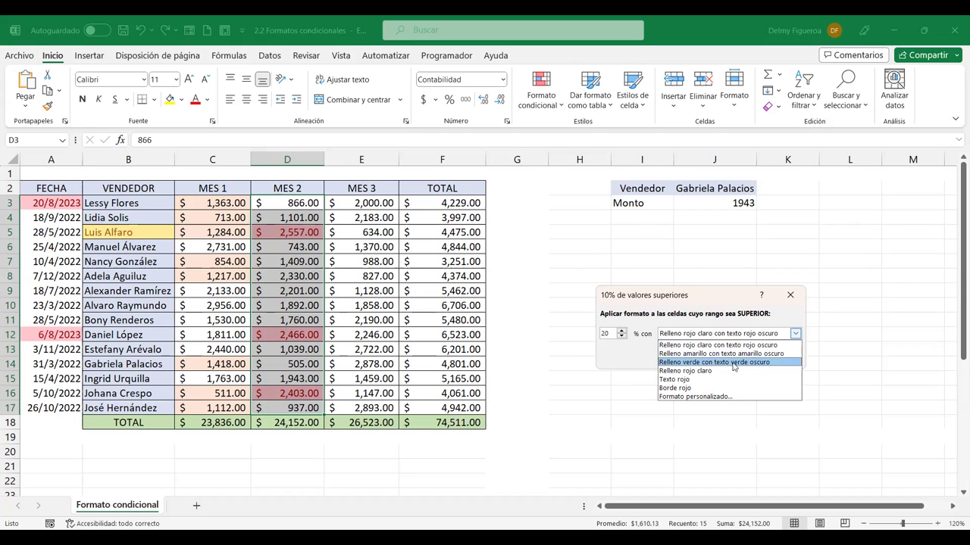
{"action": "left_click", "coordinate": [733, 362]}
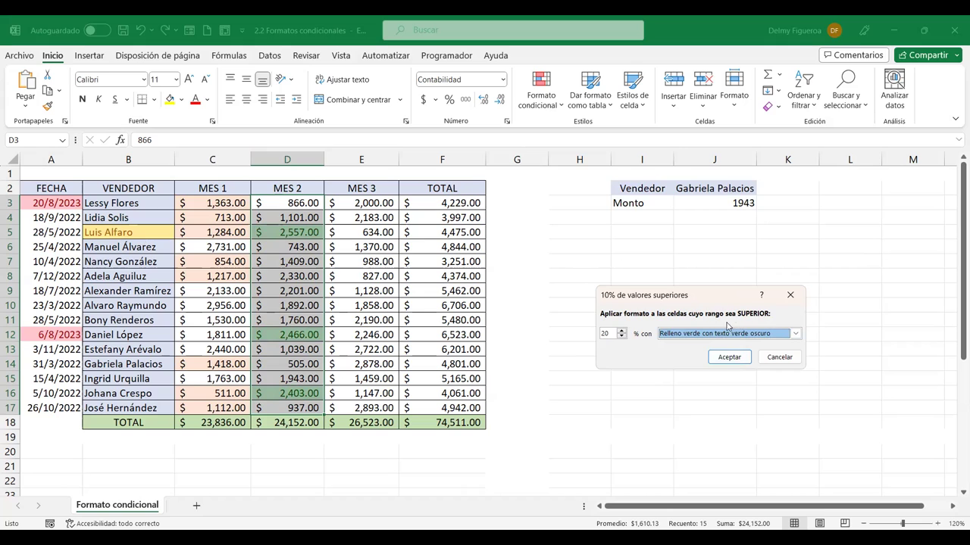
{"action": "left_click", "coordinate": [735, 360]}
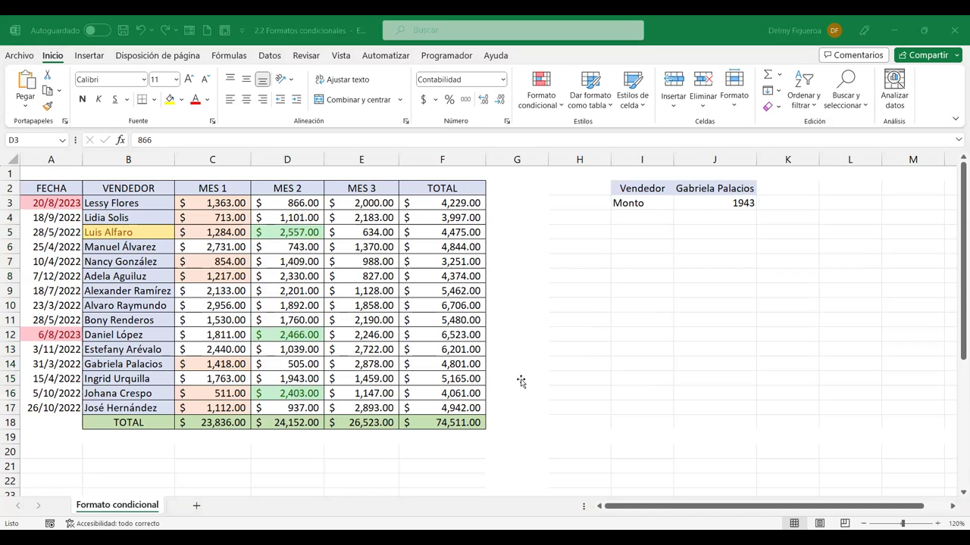
Select the MES 3 amounts in E3:E17.
{"action": "left_click_drag", "start_coordinate": [361, 203], "coordinate": [362, 407]}
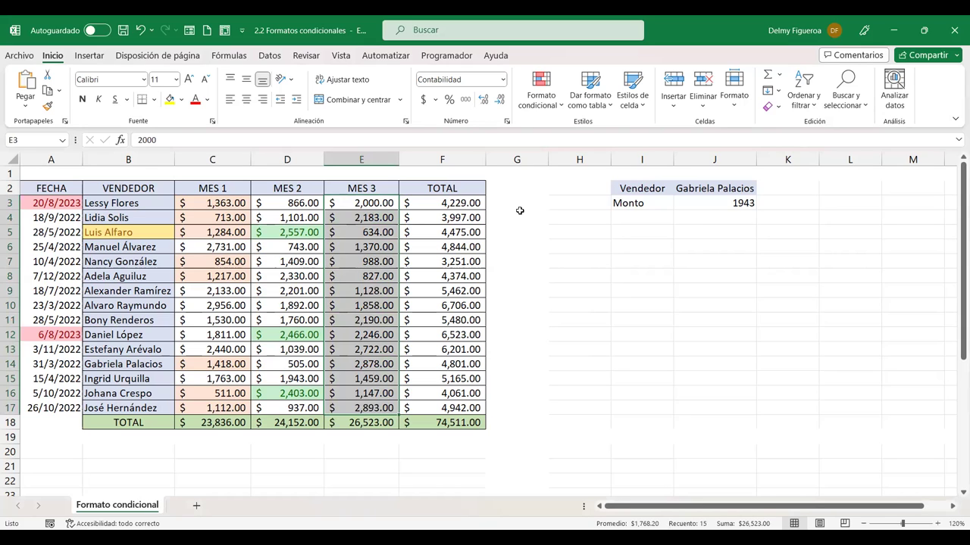
{"action": "left_click", "coordinate": [629, 104]}
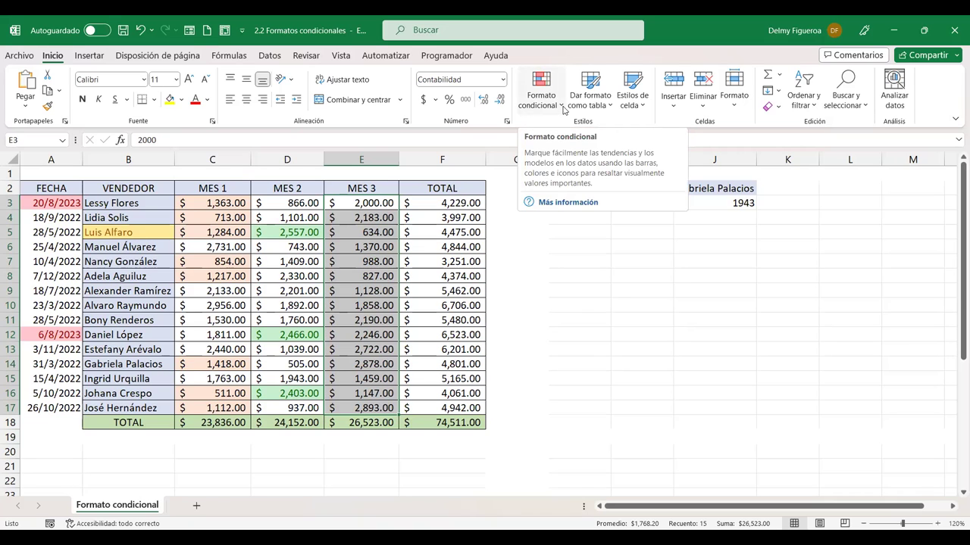
Start an above-average rule on MES 3 using a custom format.
{"action": "left_click", "coordinate": [563, 111]}
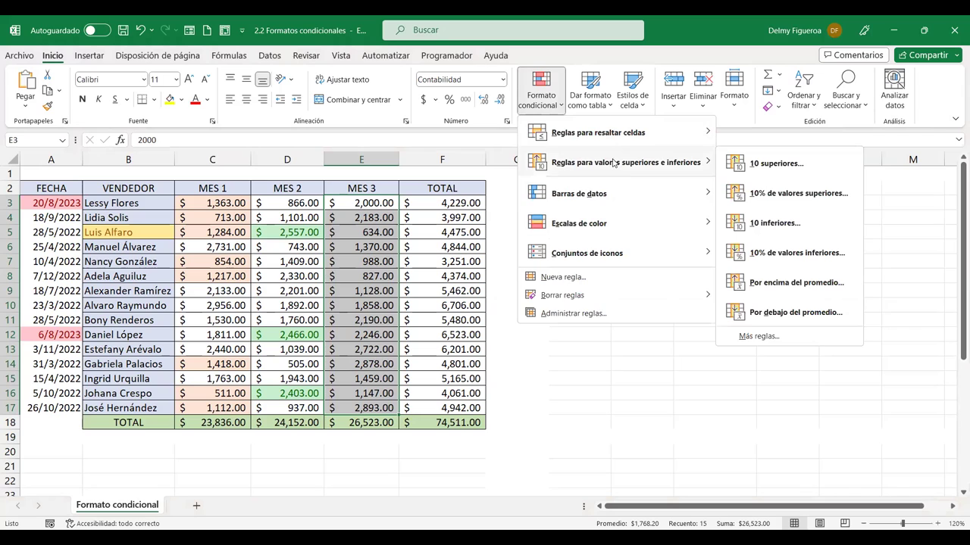
{"action": "mouse_move", "coordinate": [625, 162]}
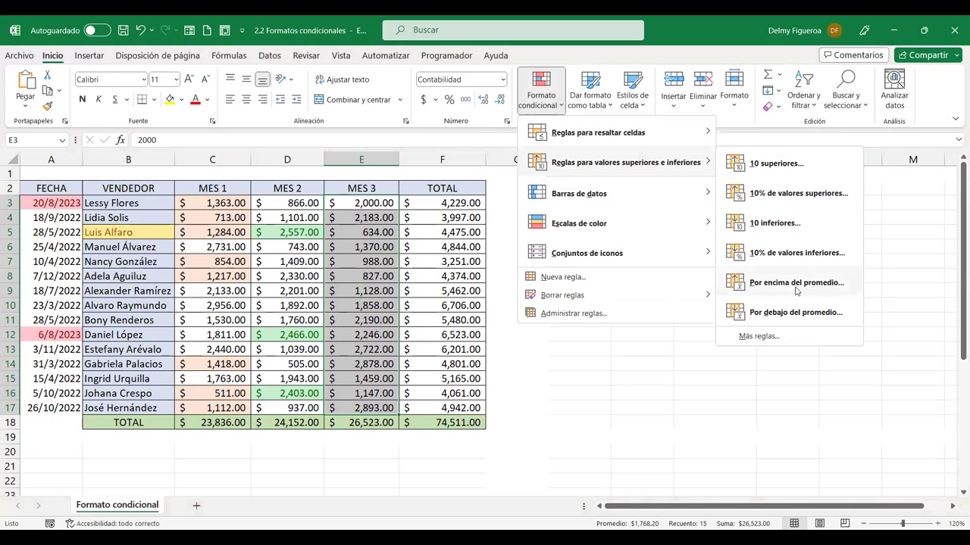
{"action": "left_click", "coordinate": [789, 284]}
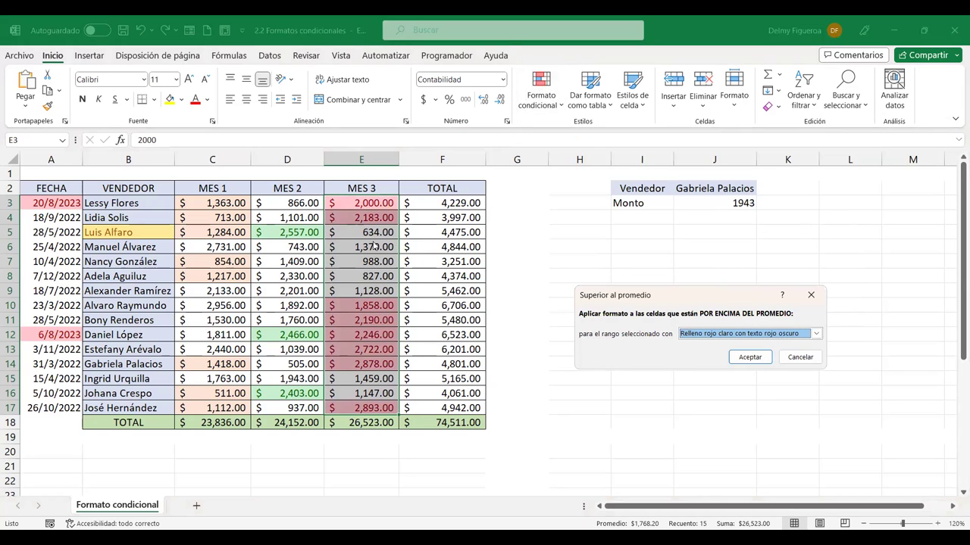
{"action": "left_click", "coordinate": [816, 334]}
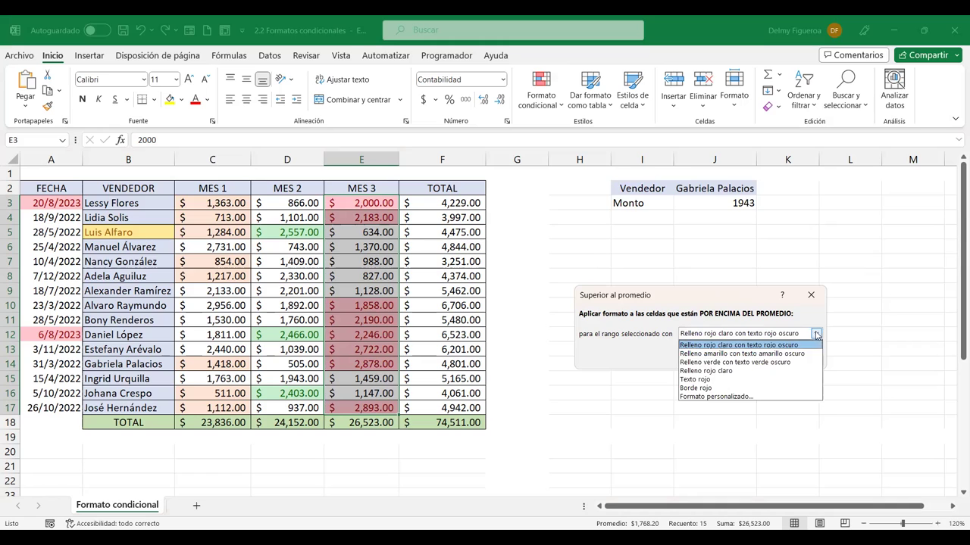
{"action": "left_click", "coordinate": [741, 397]}
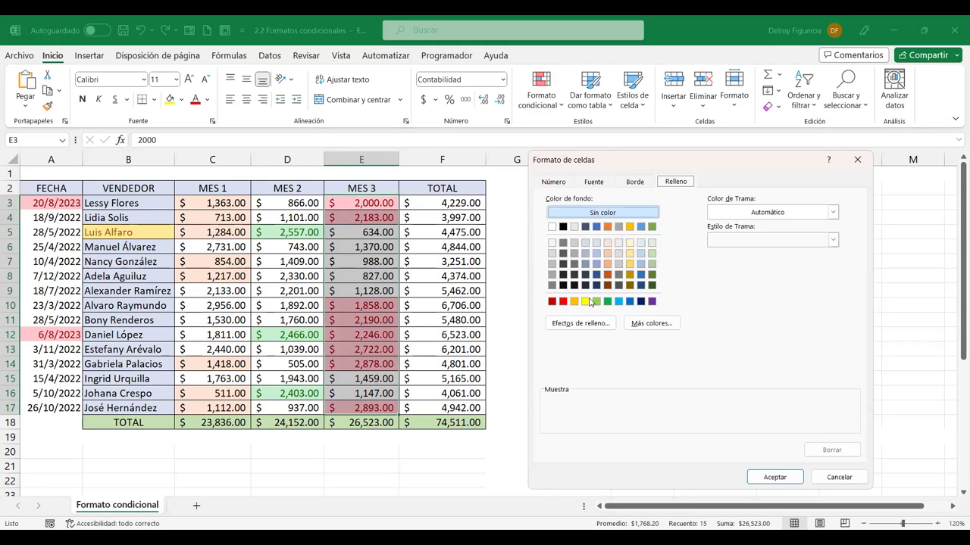
Set a pale yellow fill from More Colours and apply the above-average rule.
{"action": "left_click", "coordinate": [586, 301]}
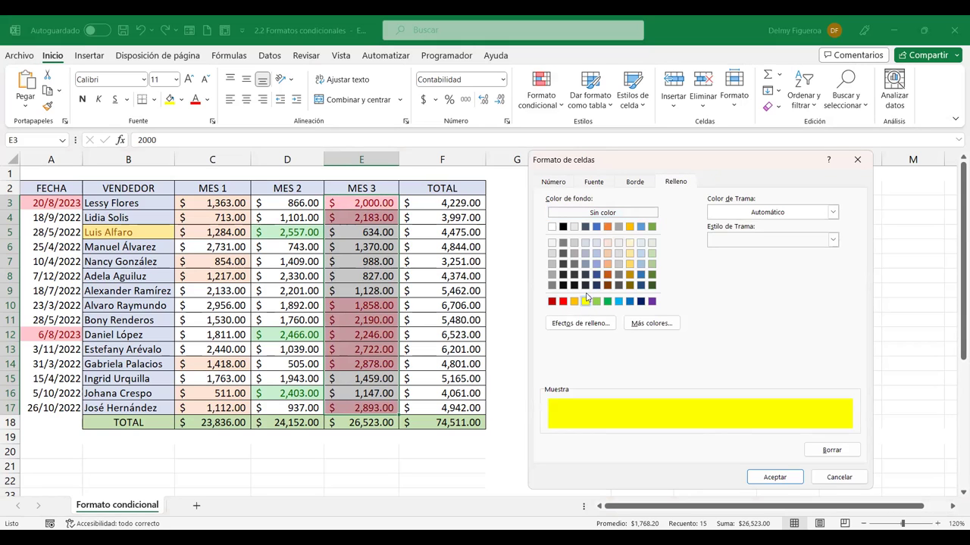
{"action": "left_click", "coordinate": [595, 323]}
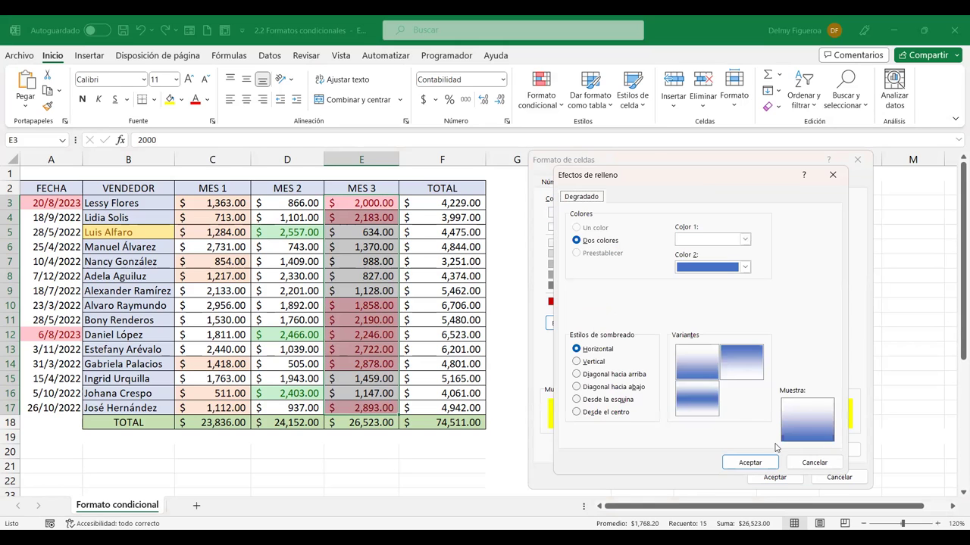
{"action": "left_click", "coordinate": [814, 463]}
{"action": "left_click", "coordinate": [653, 324]}
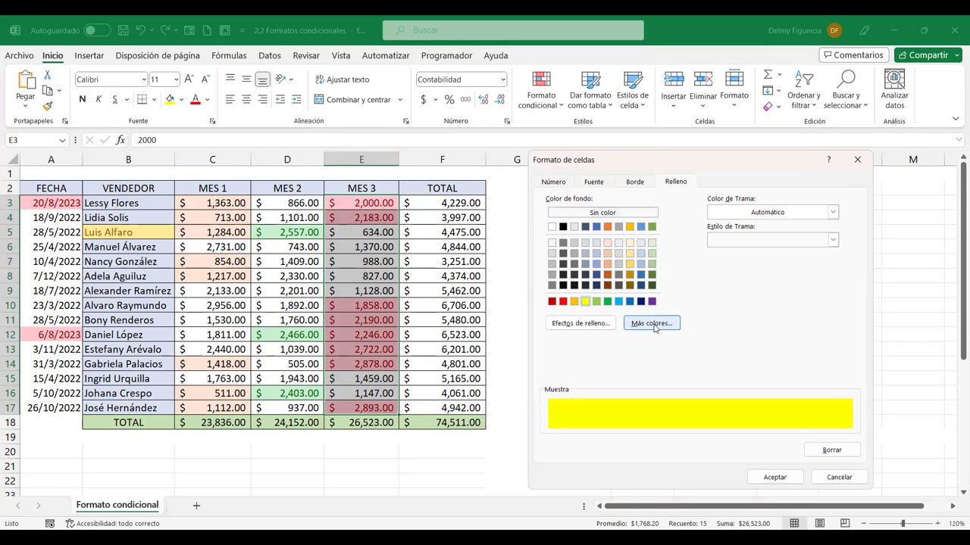
{"action": "left_click", "coordinate": [643, 329]}
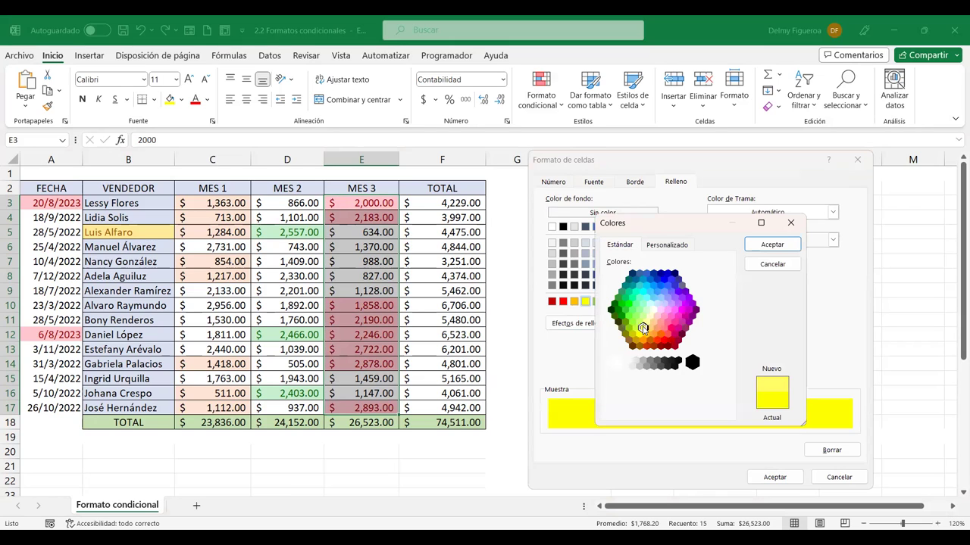
{"action": "left_click", "coordinate": [646, 322]}
{"action": "left_click", "coordinate": [772, 246]}
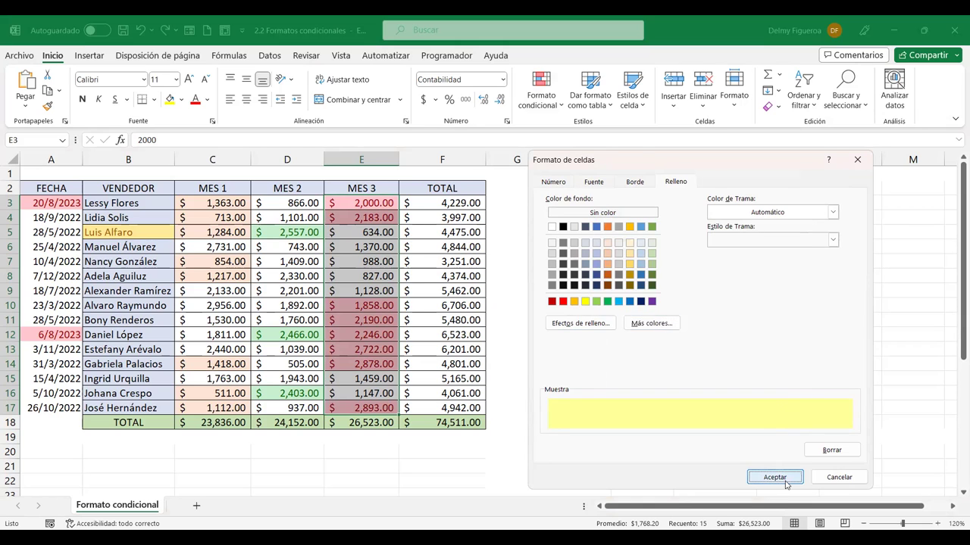
{"action": "left_click", "coordinate": [775, 477]}
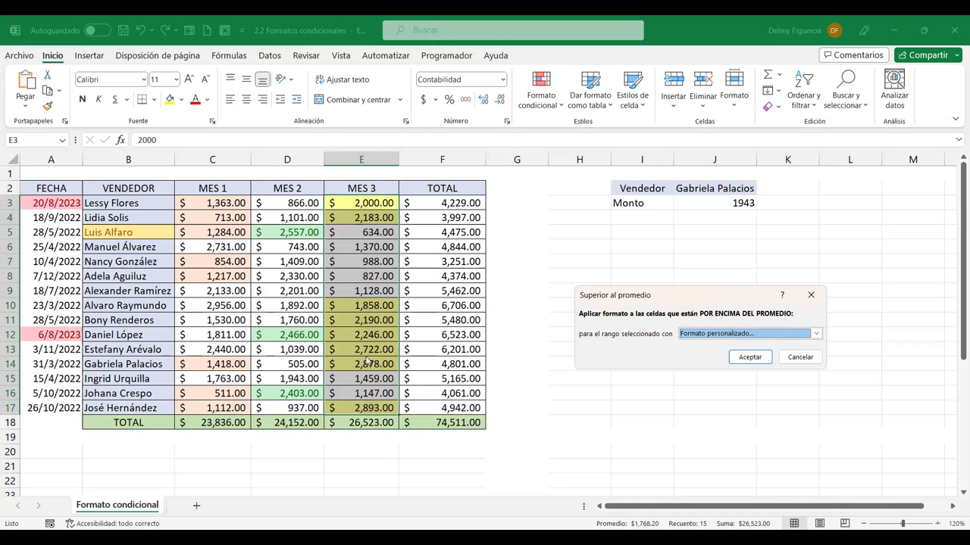
{"action": "left_click", "coordinate": [748, 357]}
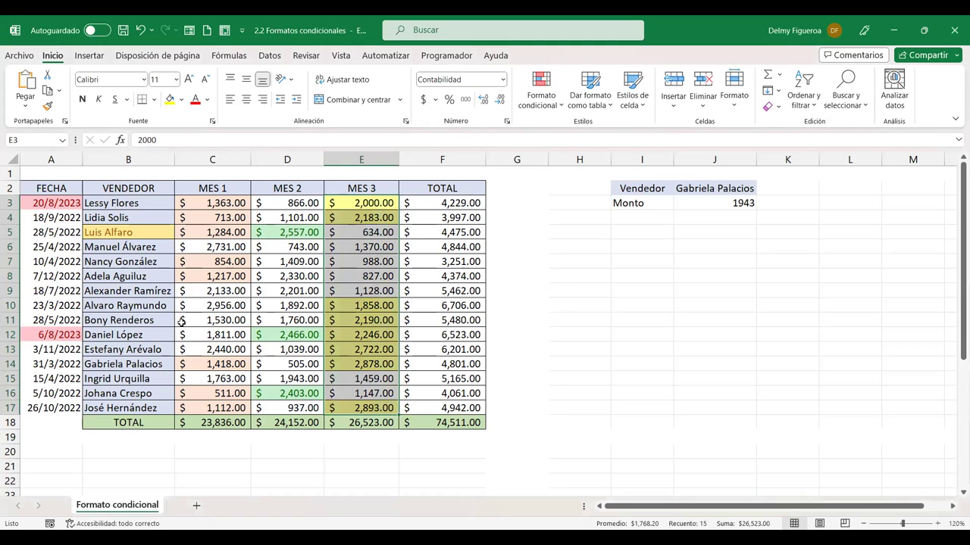
Copy the sales sheet to the end of the workbook as 'Formato condicional (2)'.
{"action": "right_click", "coordinate": [138, 509]}
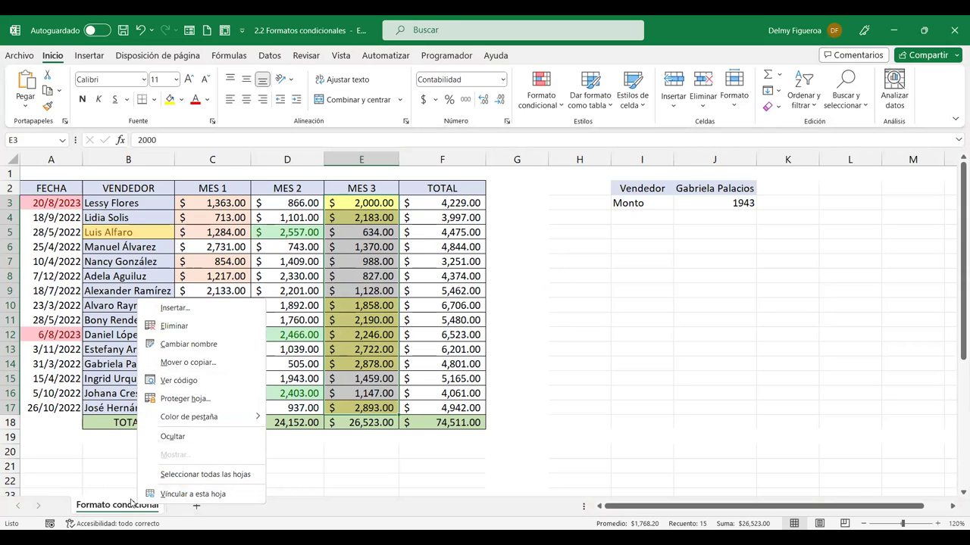
{"action": "left_click", "coordinate": [209, 362]}
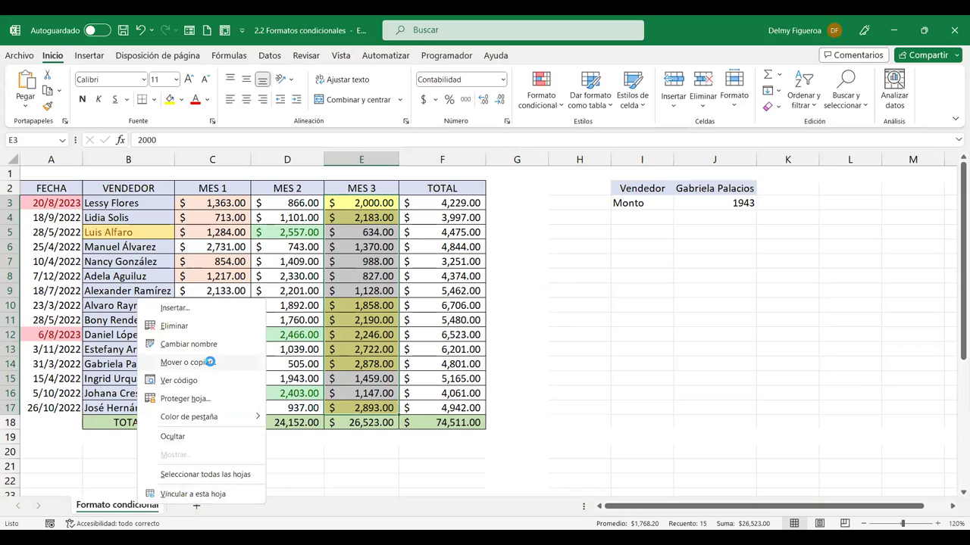
{"action": "left_click", "coordinate": [130, 432]}
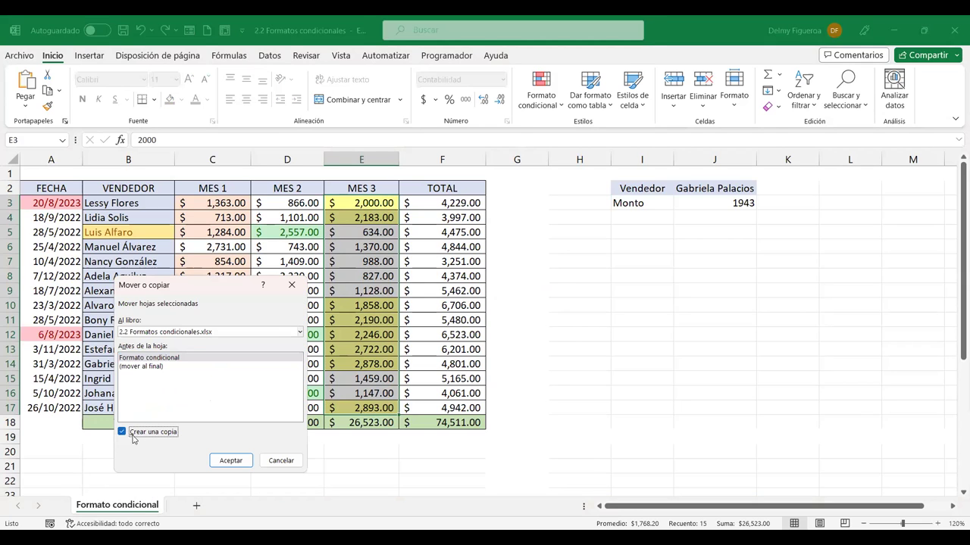
{"action": "left_click", "coordinate": [159, 366]}
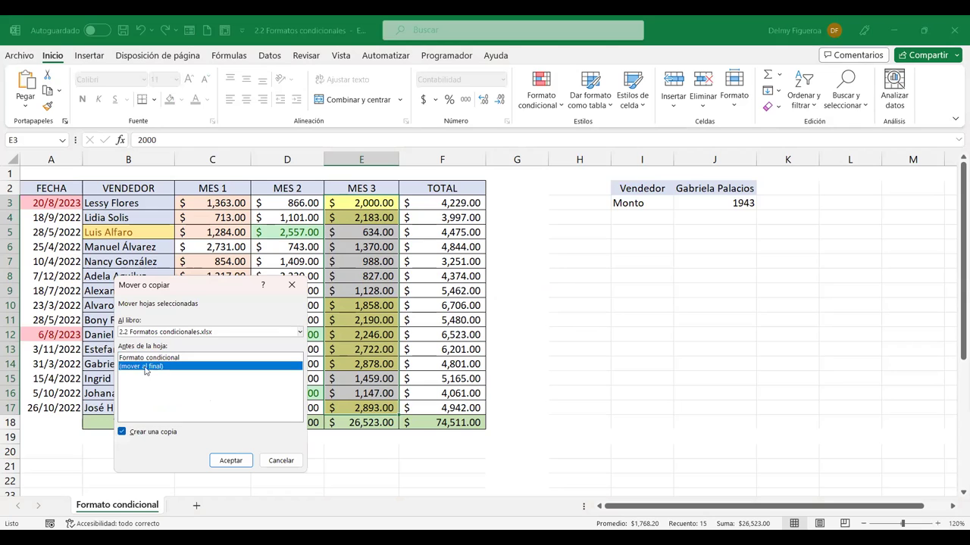
{"action": "left_click", "coordinate": [231, 461]}
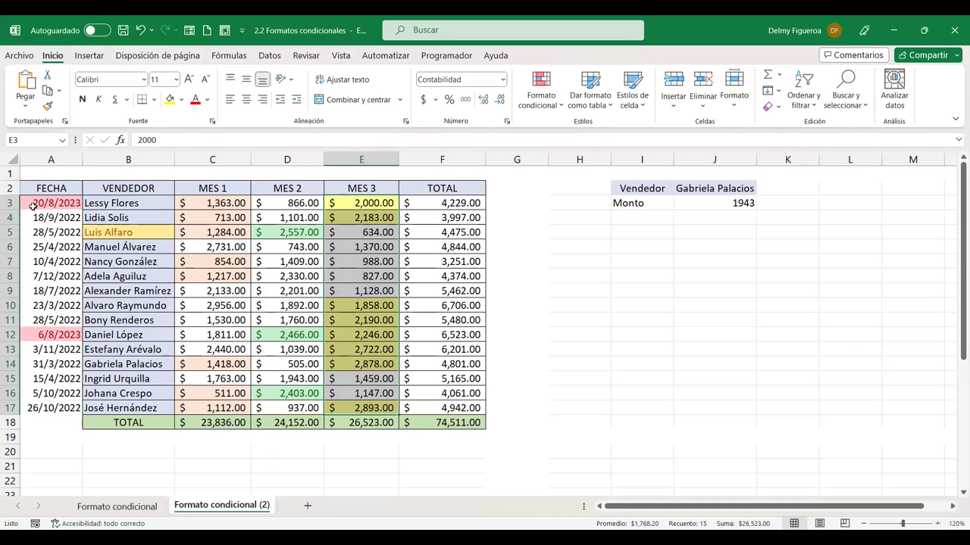
{"action": "mouse_move", "coordinate": [34, 205]}
{"action": "left_mouse_down"}
{"action": "mouse_move", "coordinate": [452, 312]}
{"action": "mouse_move", "coordinate": [363, 407]}
{"action": "left_mouse_up"}
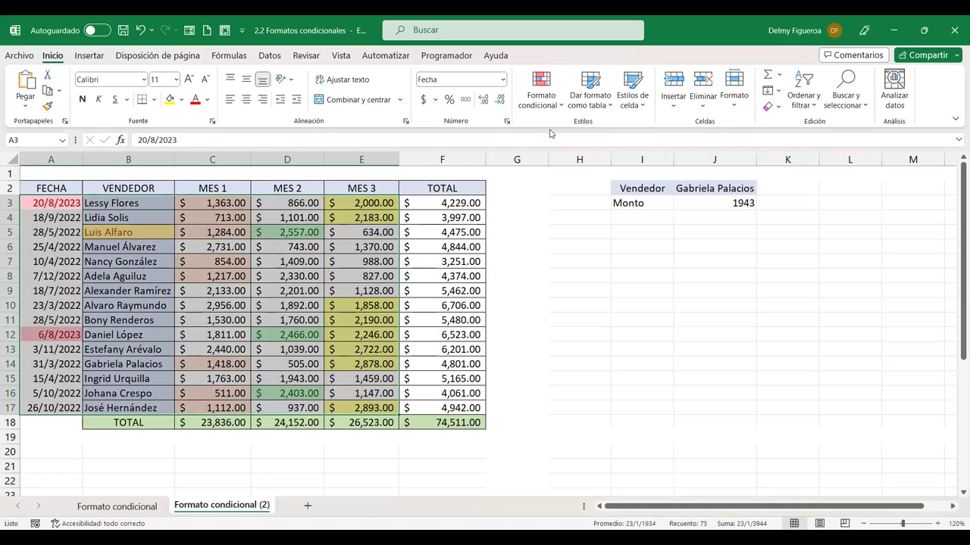
{"action": "left_click", "coordinate": [560, 106]}
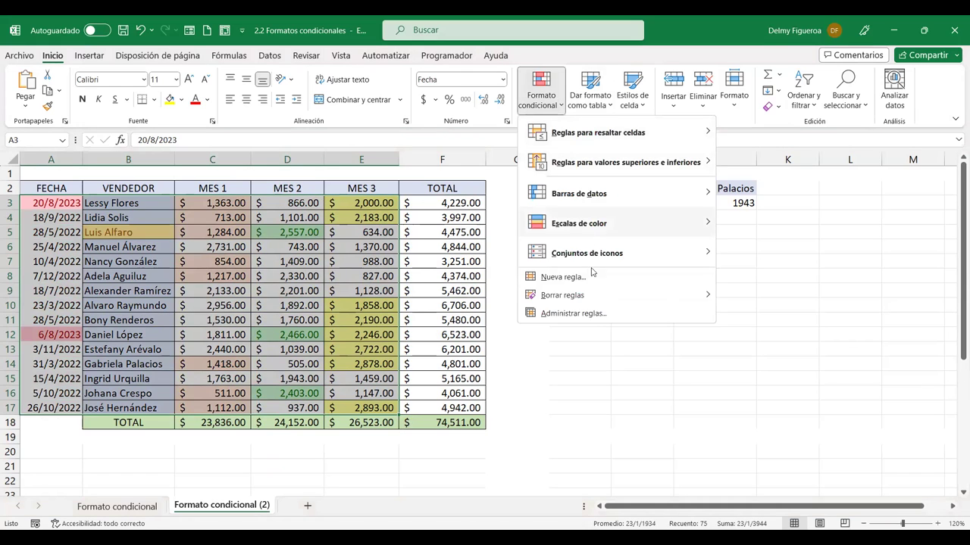
{"action": "mouse_move", "coordinate": [562, 294]}
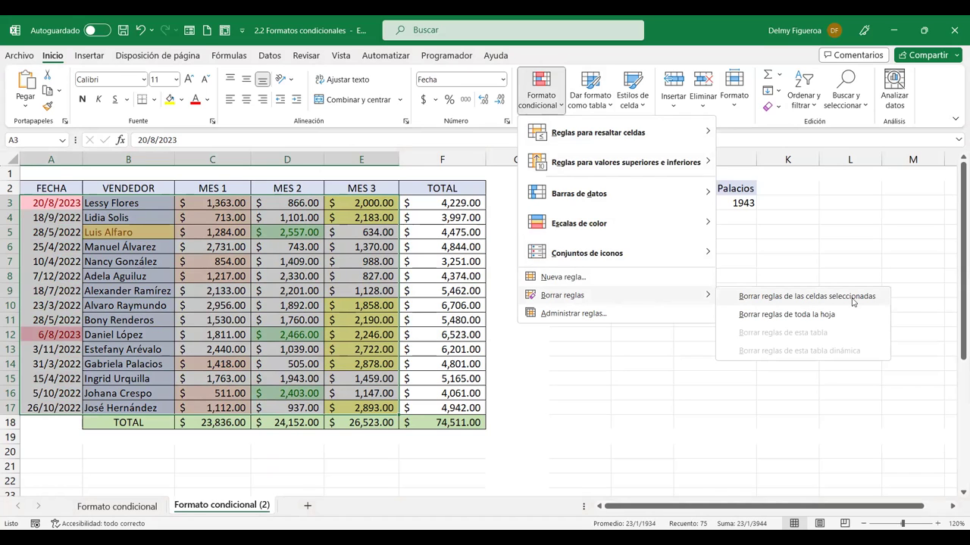
{"action": "left_click", "coordinate": [840, 297]}
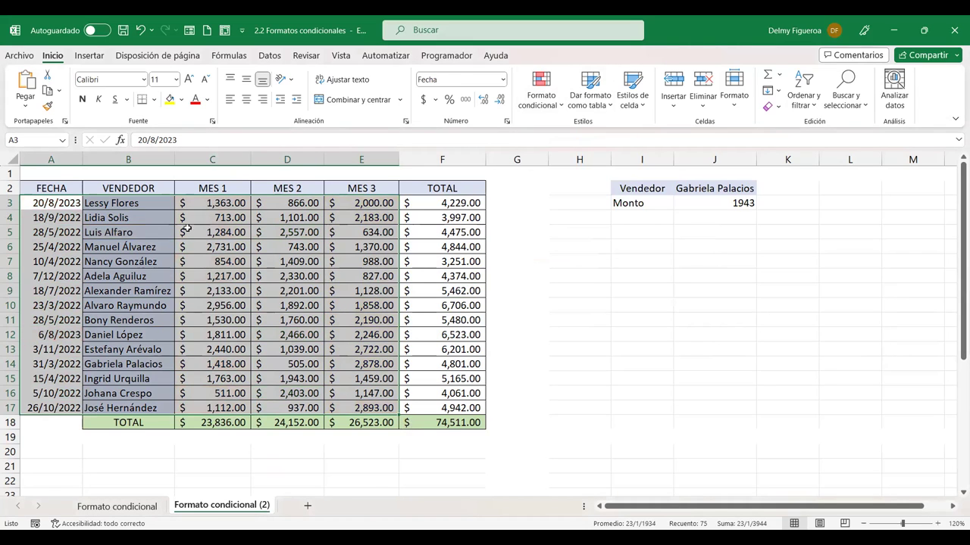
{"action": "left_click", "coordinate": [237, 203]}
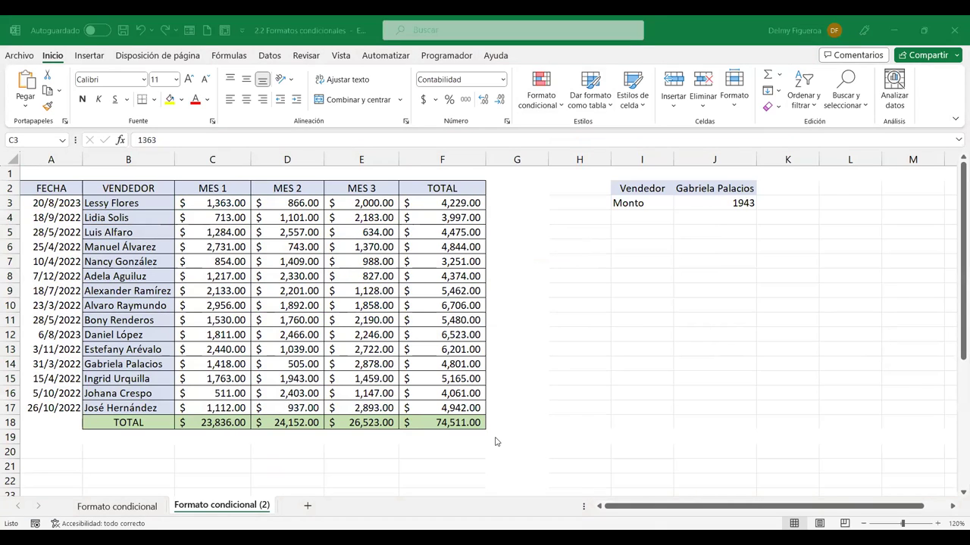
Select C3:C17 and apply a top 5 rule with light red fill and dark red text.
{"action": "left_click", "coordinate": [220, 203]}
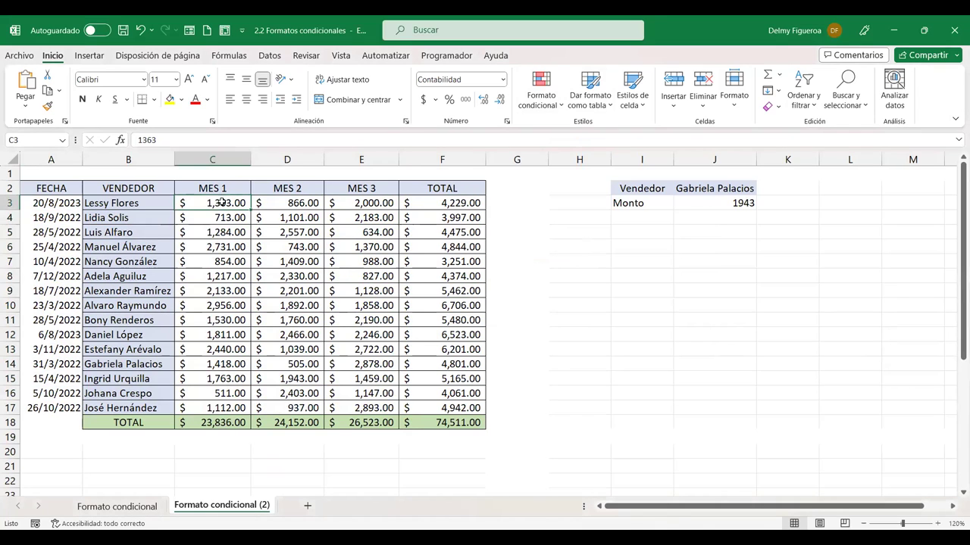
{"action": "left_click_drag", "start_coordinate": [220, 203], "coordinate": [222, 407]}
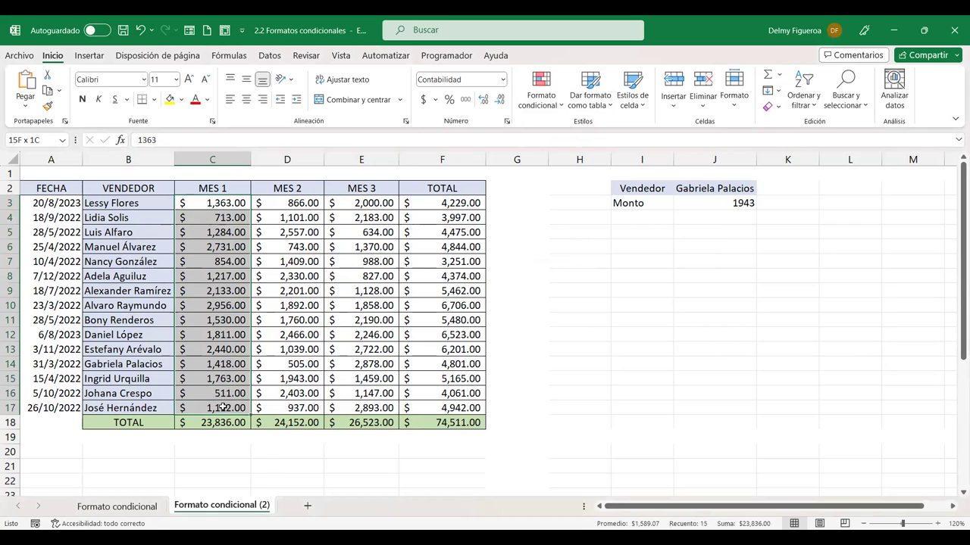
{"action": "left_click", "coordinate": [566, 112]}
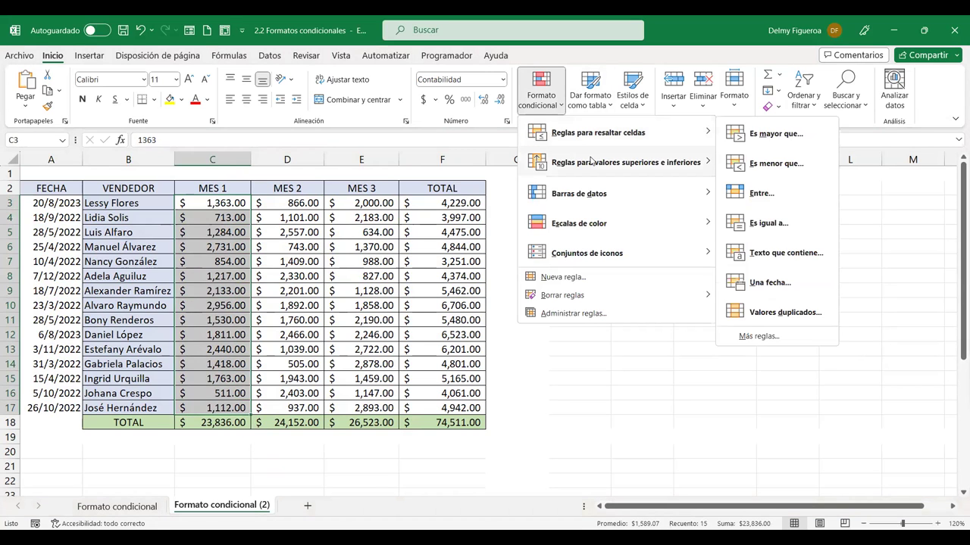
{"action": "mouse_move", "coordinate": [624, 162]}
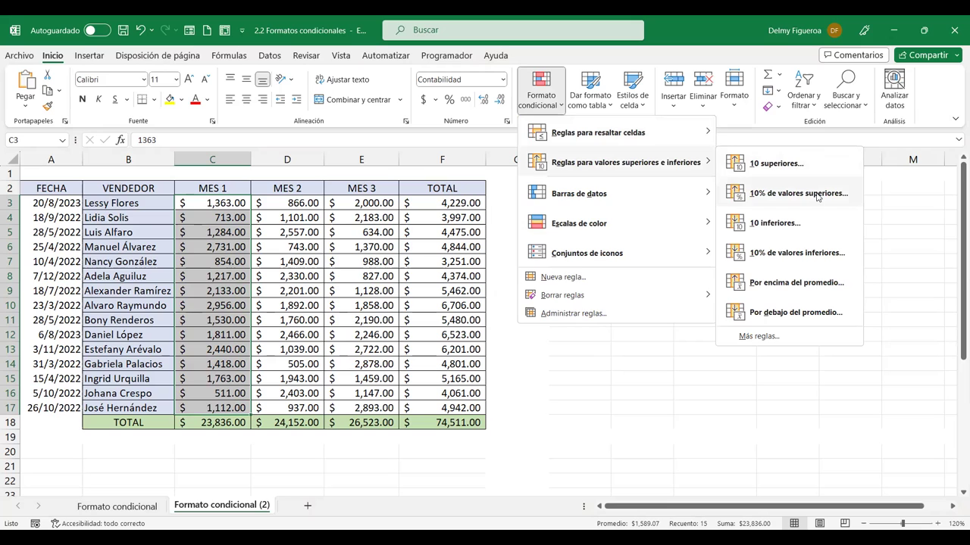
{"action": "left_click", "coordinate": [783, 164]}
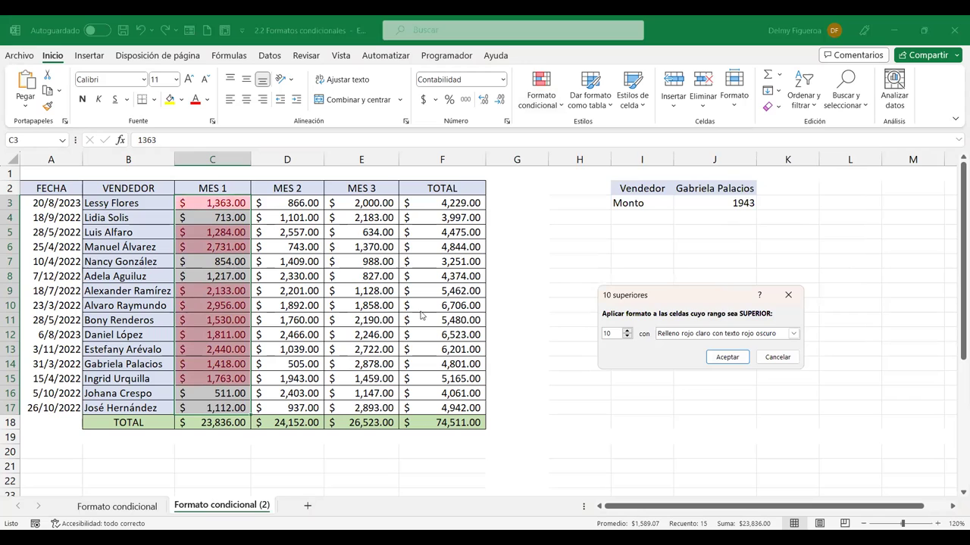
{"action": "left_click", "coordinate": [606, 336]}
{"action": "double_click", "coordinate": [616, 333]}
{"action": "type", "text": "5"}
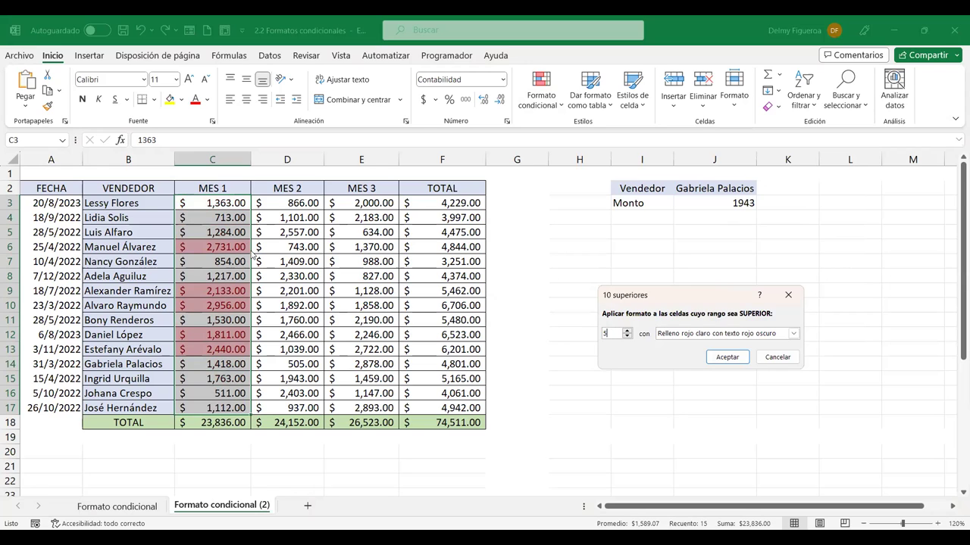
{"action": "left_click", "coordinate": [707, 352]}
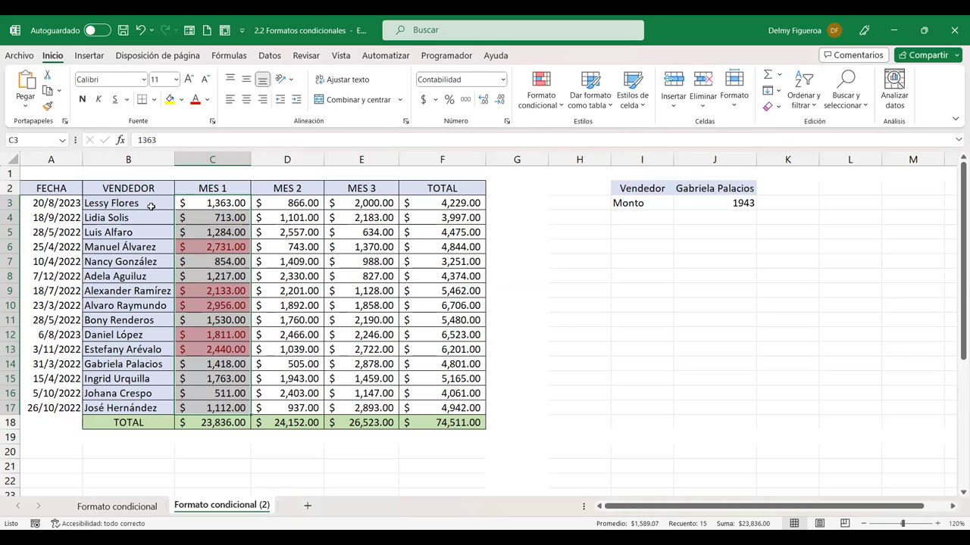
Copy rows 4–6 and insert them as rows 18–20 above the TOTAL row.
{"action": "left_click", "coordinate": [10, 203]}
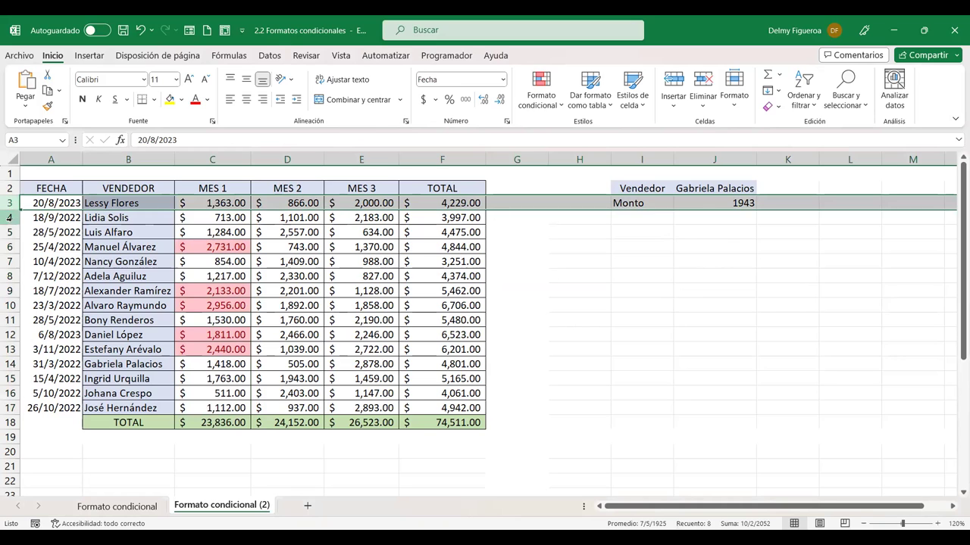
{"action": "left_click_drag", "start_coordinate": [12, 218], "coordinate": [8, 247]}
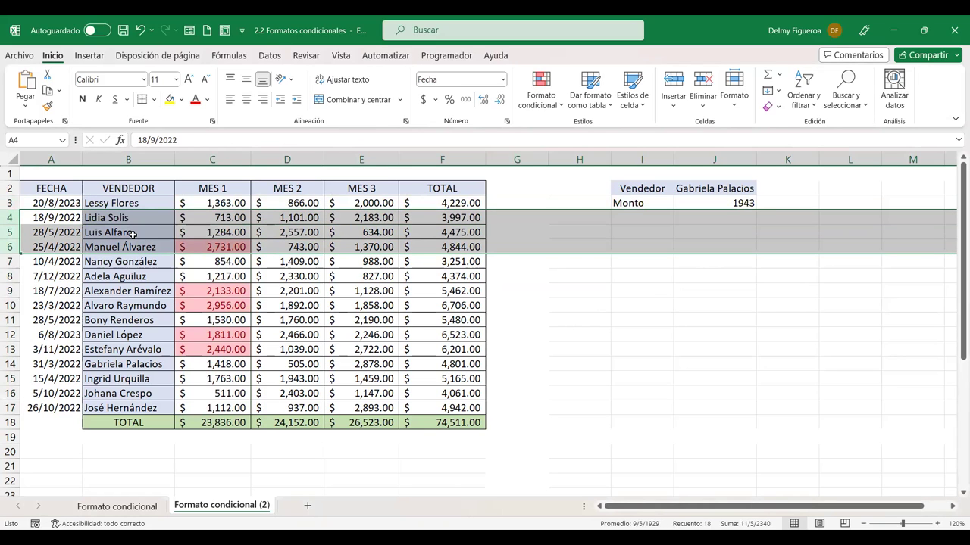
{"action": "key", "text": "ctrl+c"}
{"action": "left_click", "coordinate": [10, 422]}
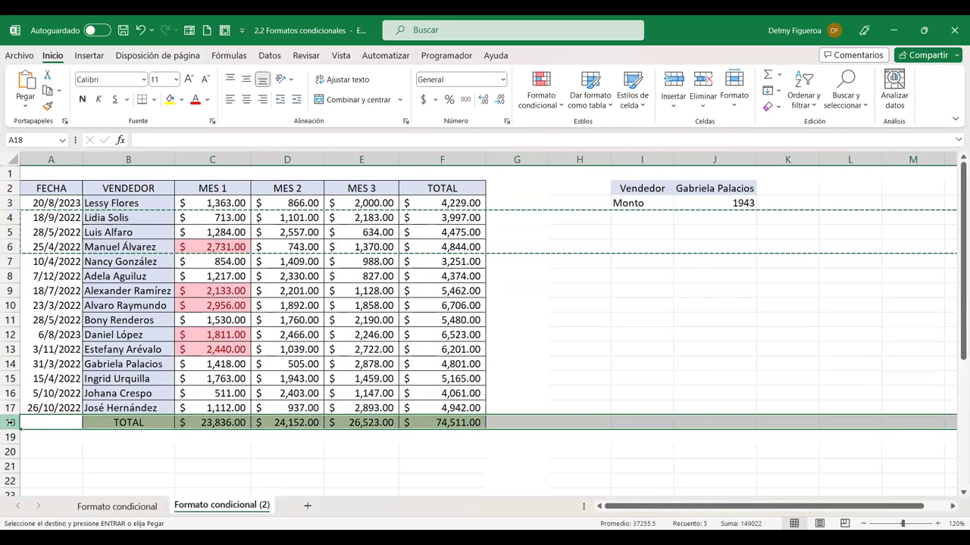
{"action": "right_click", "coordinate": [10, 422]}
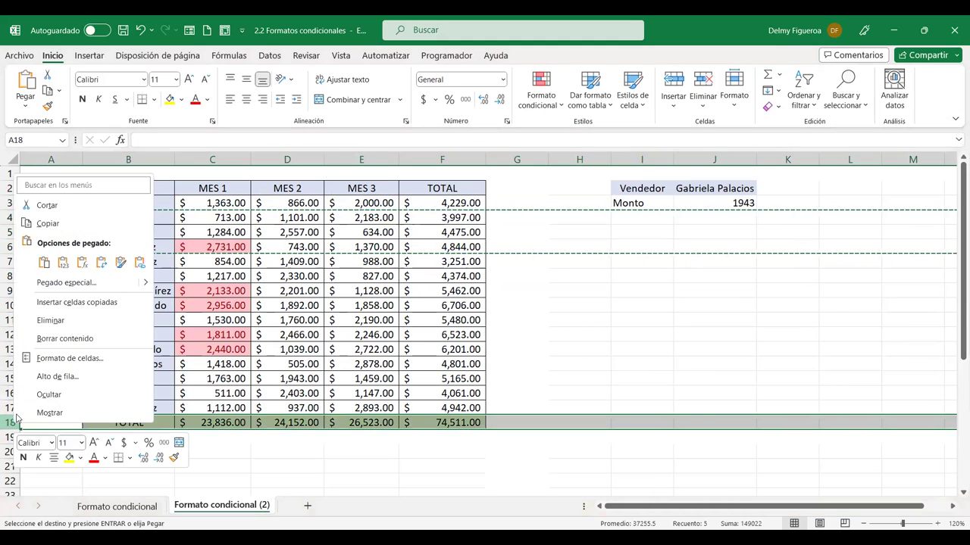
{"action": "left_click", "coordinate": [114, 303]}
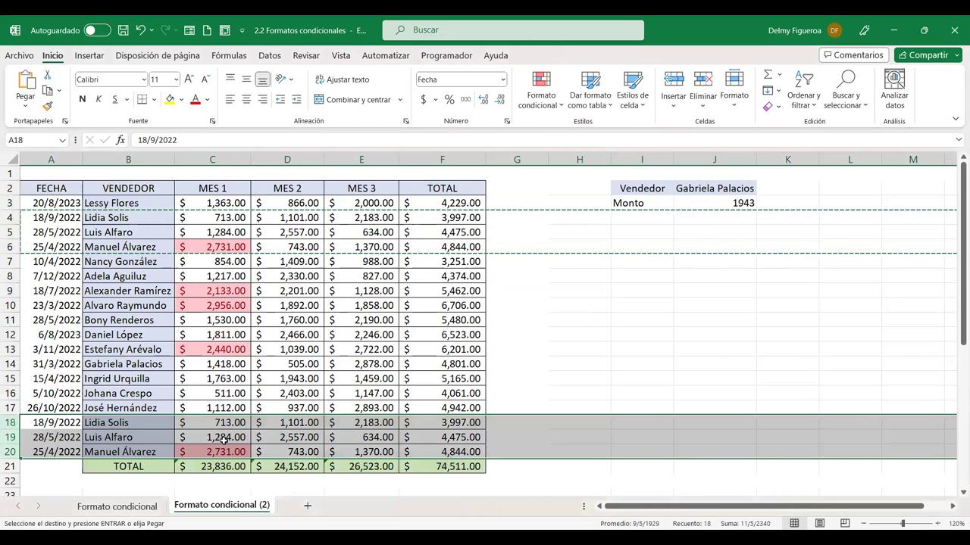
{"action": "left_click", "coordinate": [221, 436]}
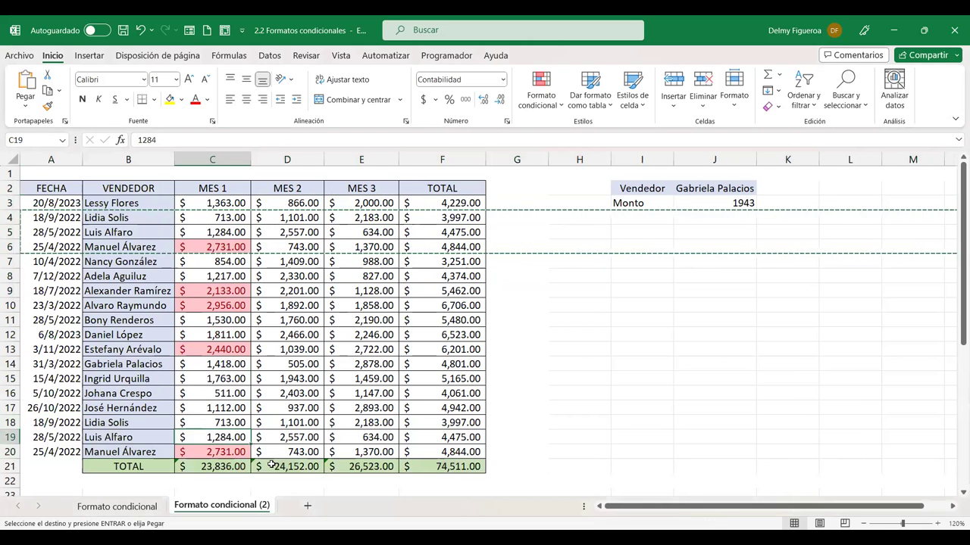
{"action": "key", "text": "Escape"}
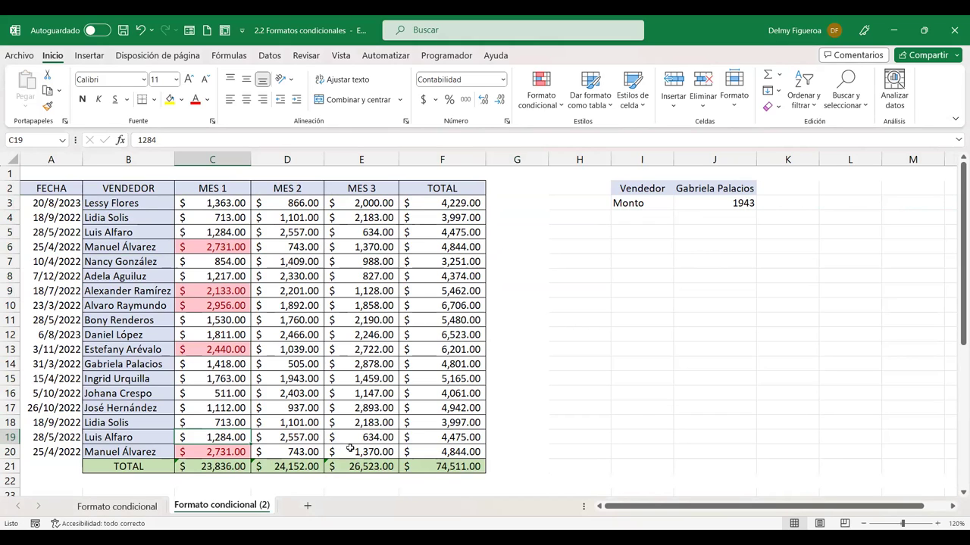
Select B3:B20 and mark duplicate vendor names in red text.
{"action": "left_click", "coordinate": [379, 395]}
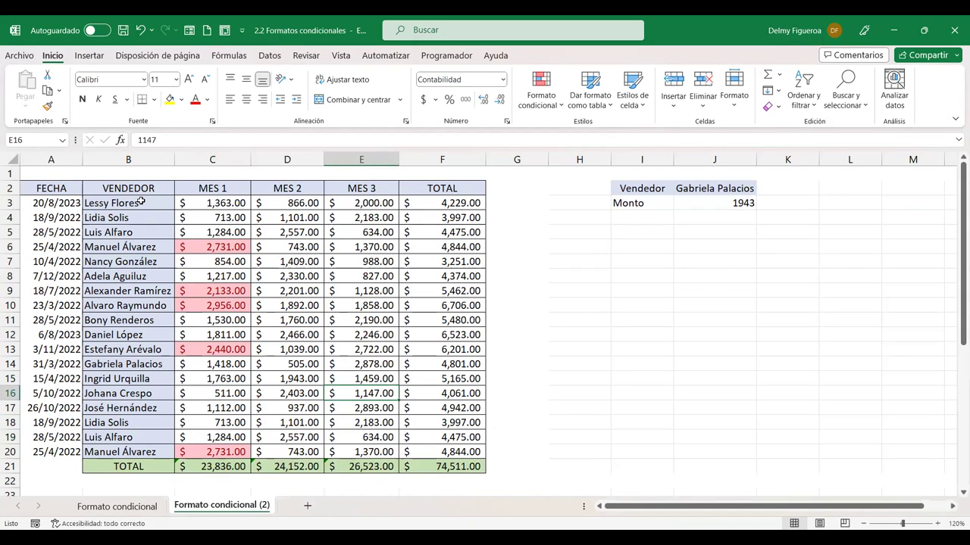
{"action": "left_click_drag", "start_coordinate": [141, 203], "coordinate": [149, 451]}
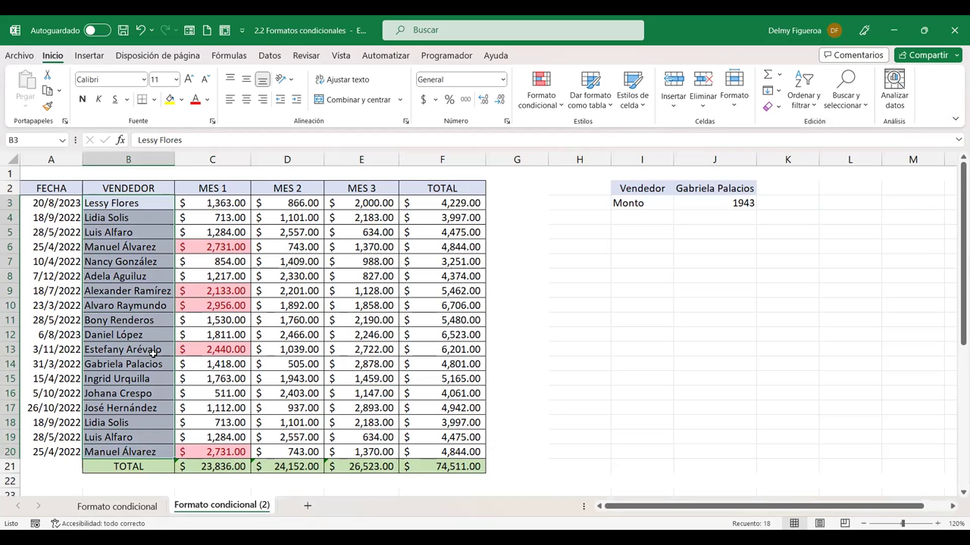
{"action": "left_click", "coordinate": [561, 108]}
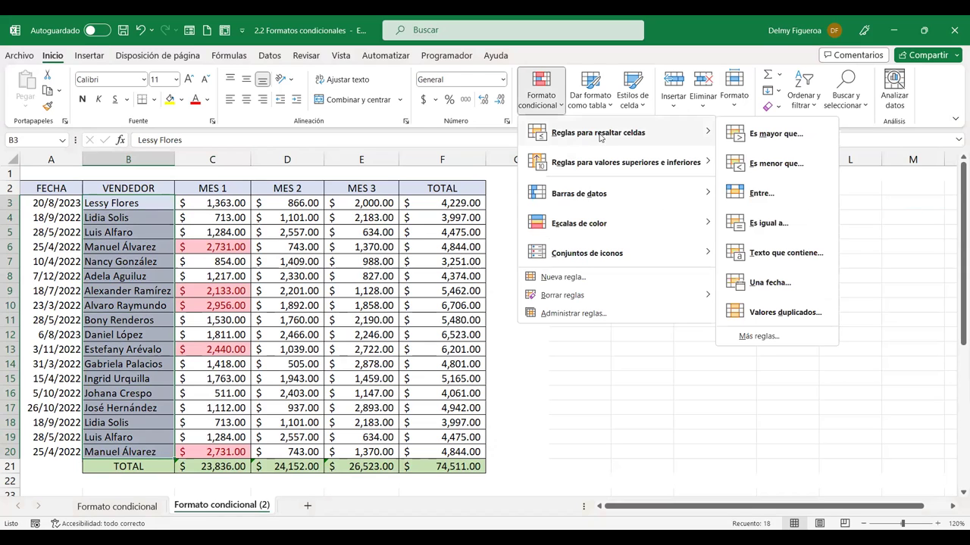
{"action": "mouse_move", "coordinate": [598, 132]}
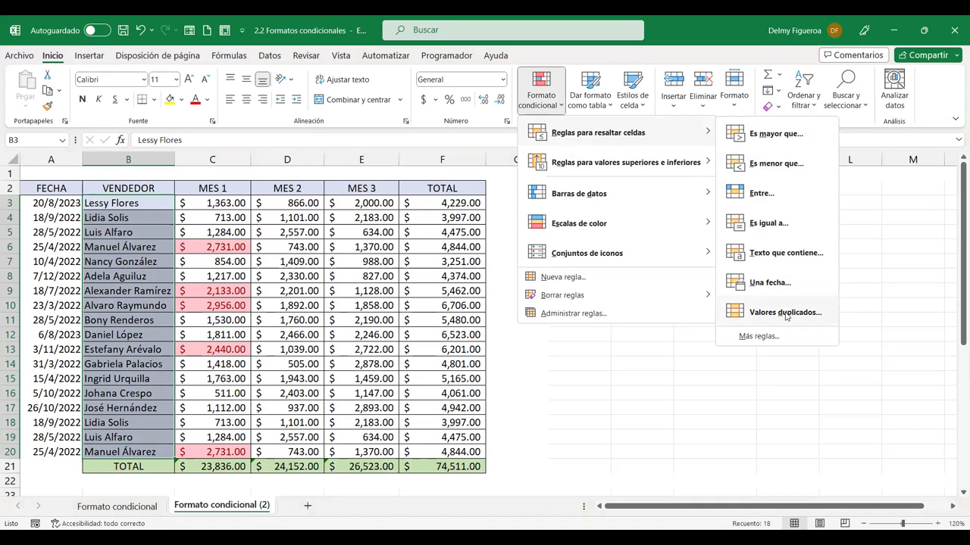
{"action": "left_click", "coordinate": [786, 317]}
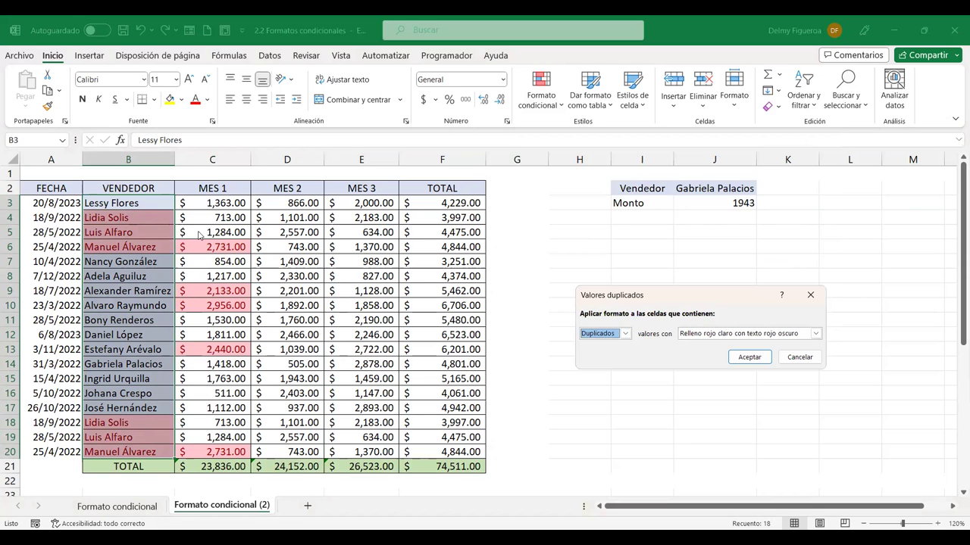
{"action": "left_click", "coordinate": [762, 334]}
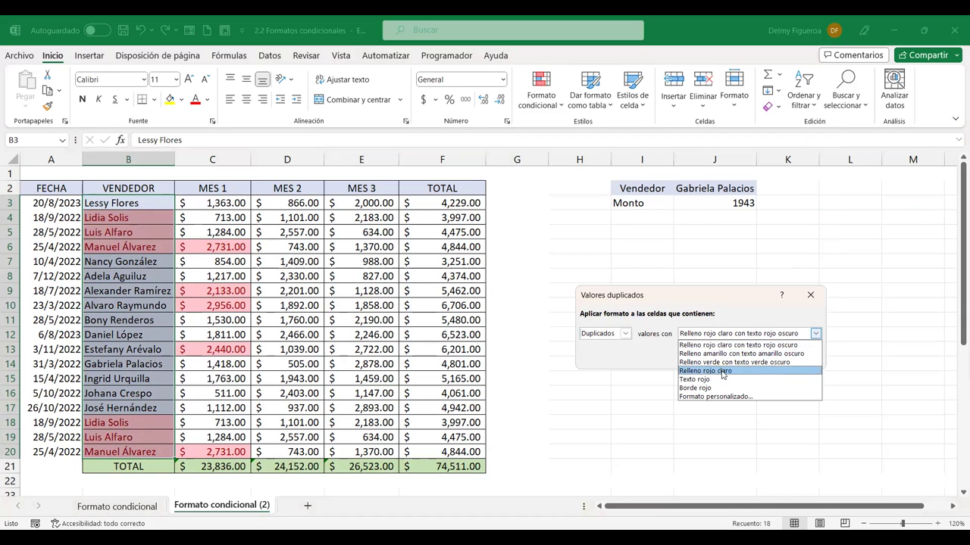
{"action": "left_click", "coordinate": [729, 371]}
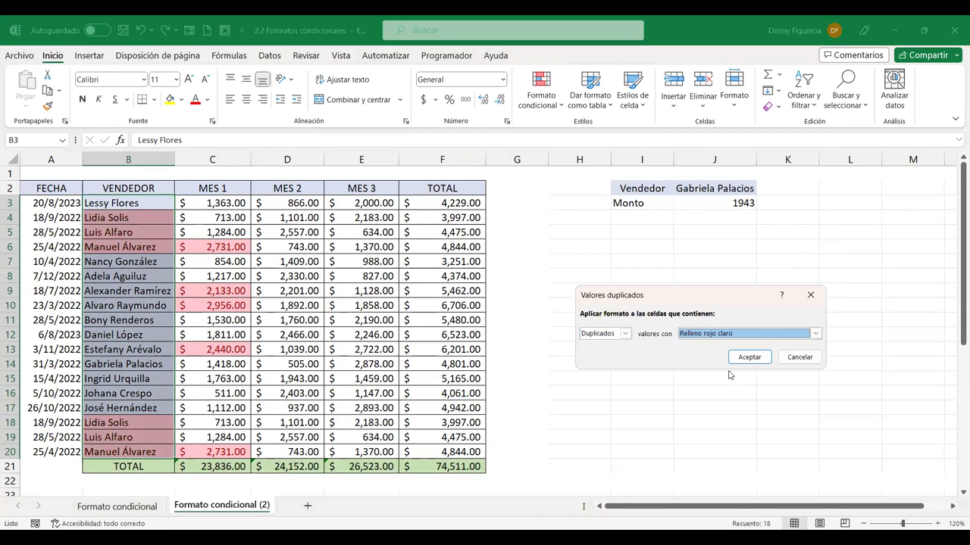
{"action": "left_click", "coordinate": [735, 334]}
{"action": "left_click", "coordinate": [713, 384]}
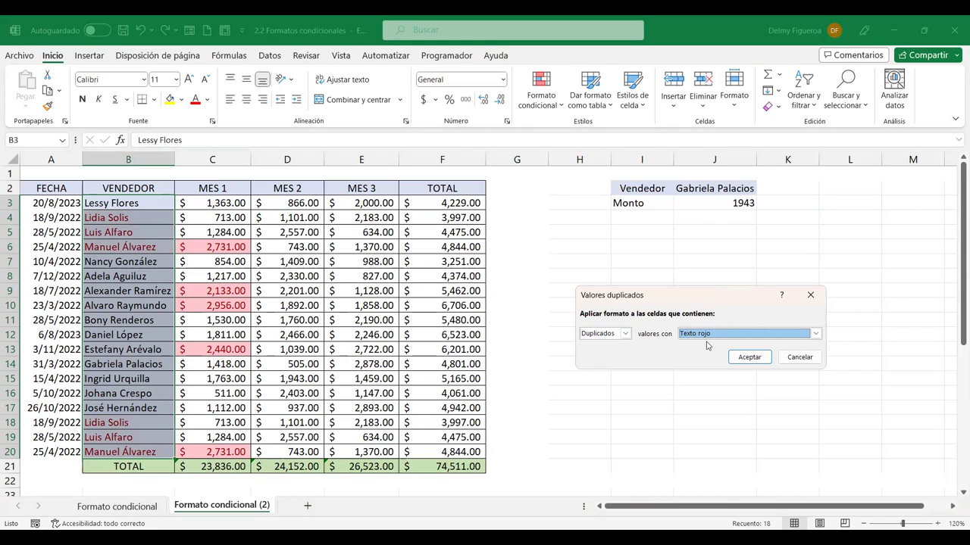
{"action": "left_click", "coordinate": [749, 357]}
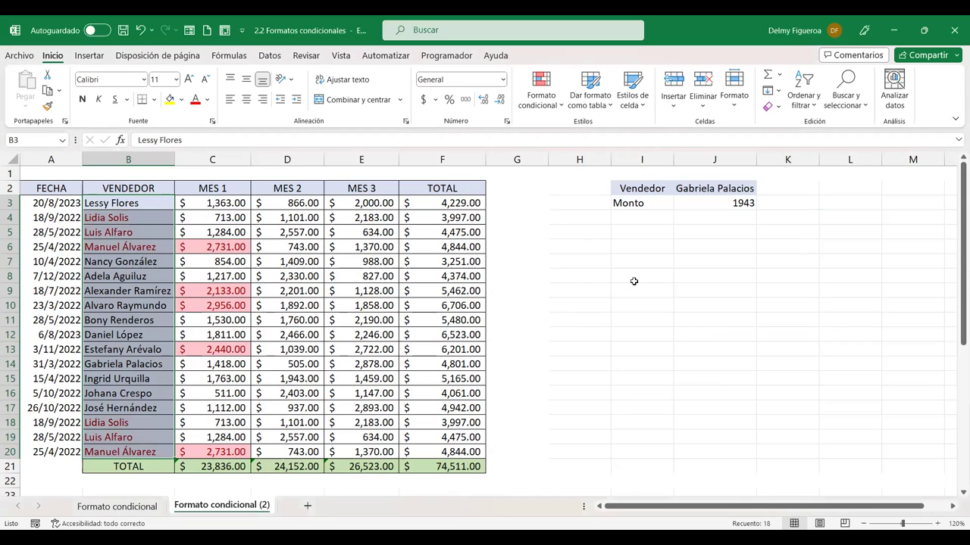
{"action": "left_click", "coordinate": [634, 281]}
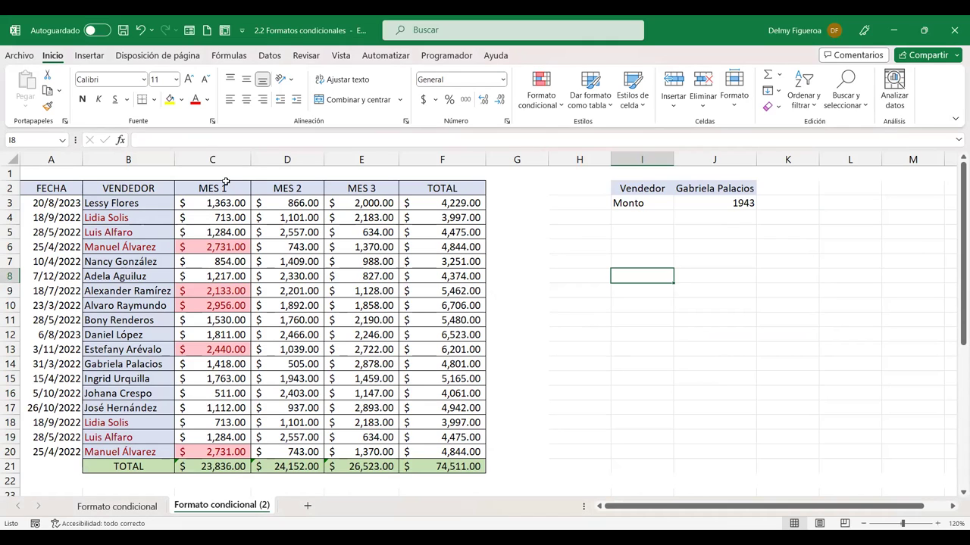
Insert a new column C before MES 1 headed ZONA.
{"action": "left_click", "coordinate": [213, 156]}
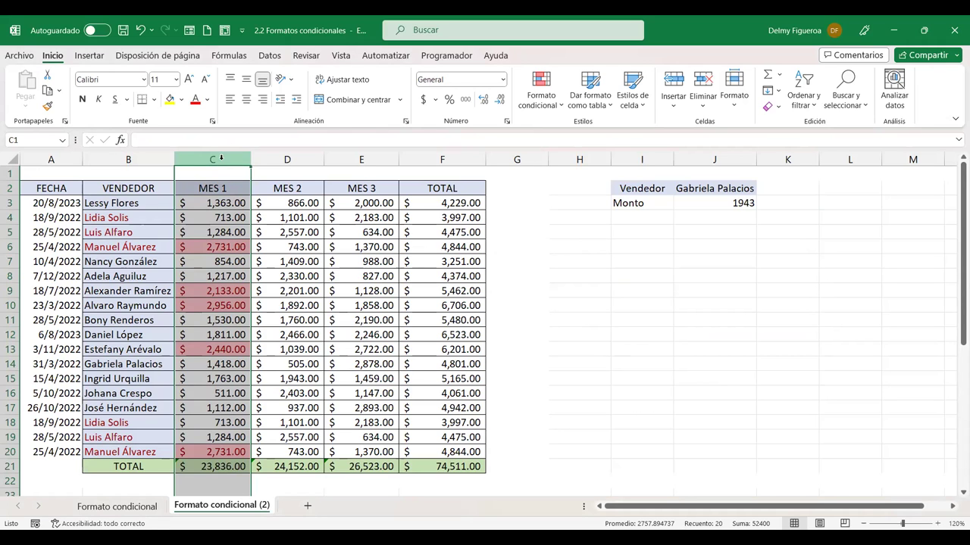
{"action": "right_click", "coordinate": [221, 158]}
{"action": "left_click", "coordinate": [262, 291]}
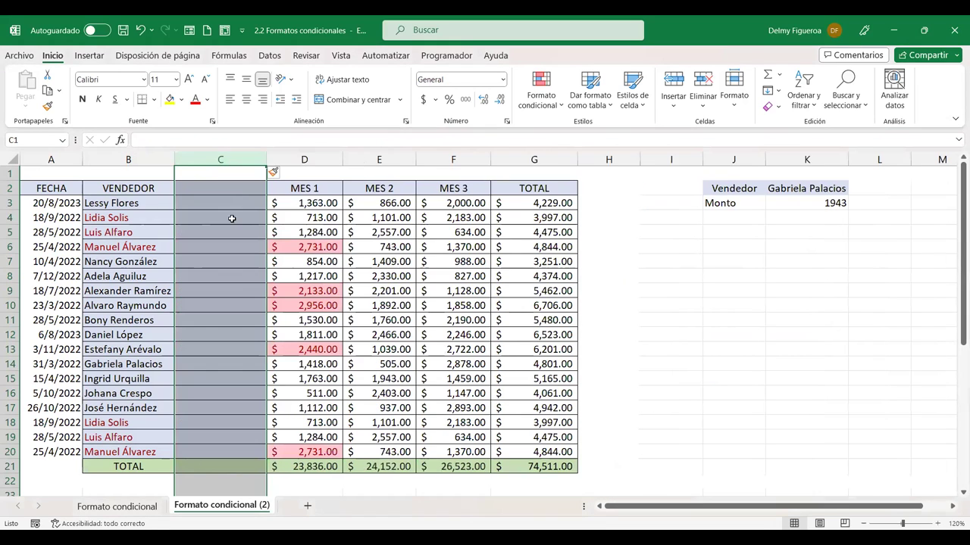
{"action": "left_click", "coordinate": [222, 189]}
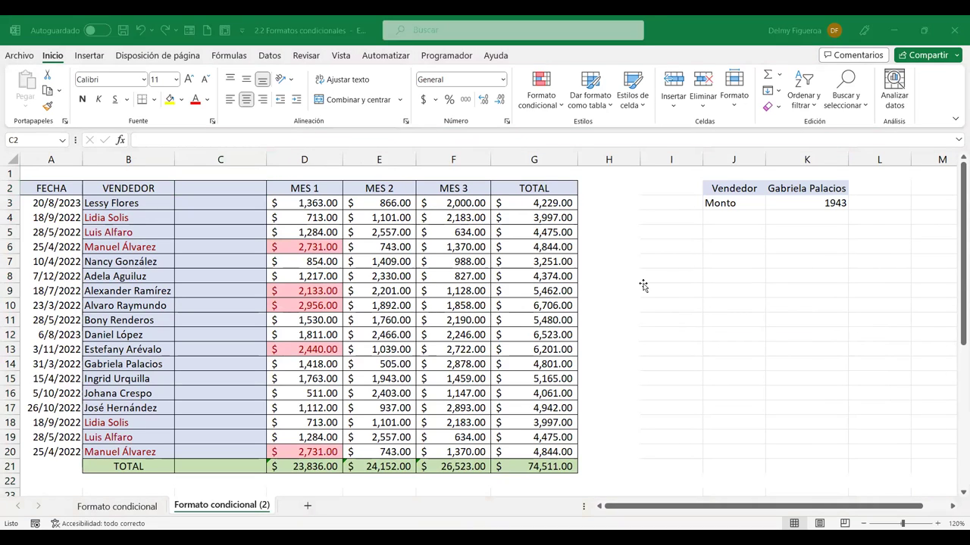
{"action": "type", "text": "ZONA"}
{"action": "key", "text": "Return"}
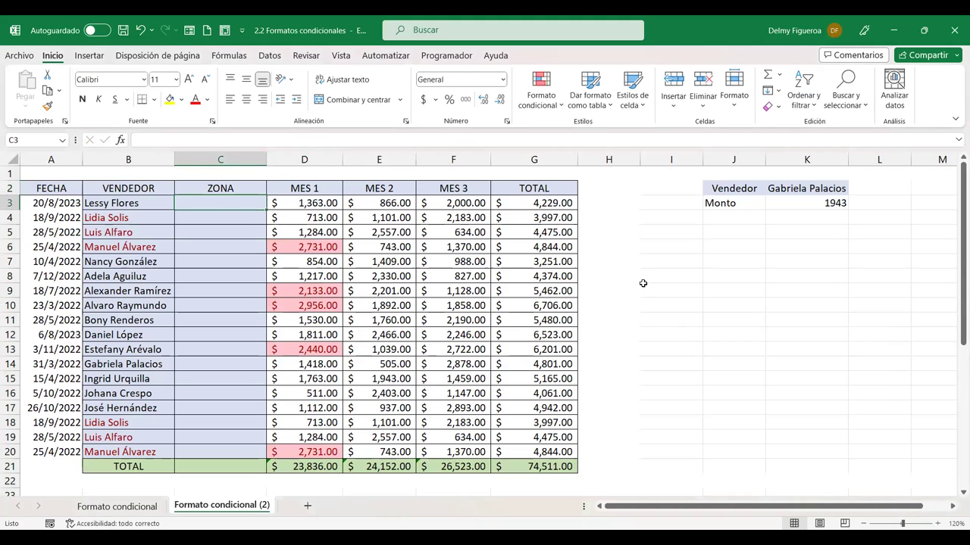
Enter NORTE, SUR, ESTE and OESTE in cells C3:C6.
{"action": "type", "text": "NORTE"}
{"action": "key", "text": "Return"}
{"action": "type", "text": "SU"}
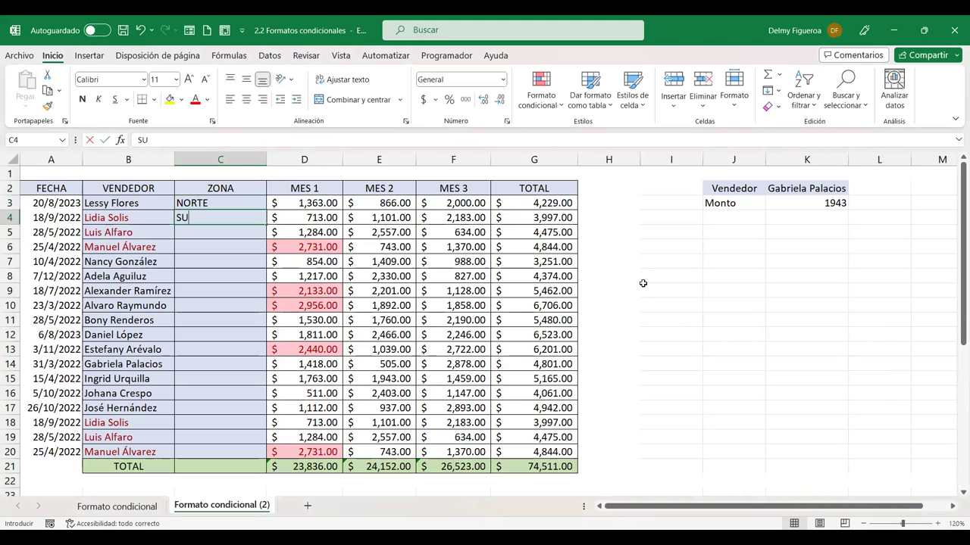
{"action": "type", "text": "R"}
{"action": "key", "text": "Return"}
{"action": "type", "text": "ESTE"}
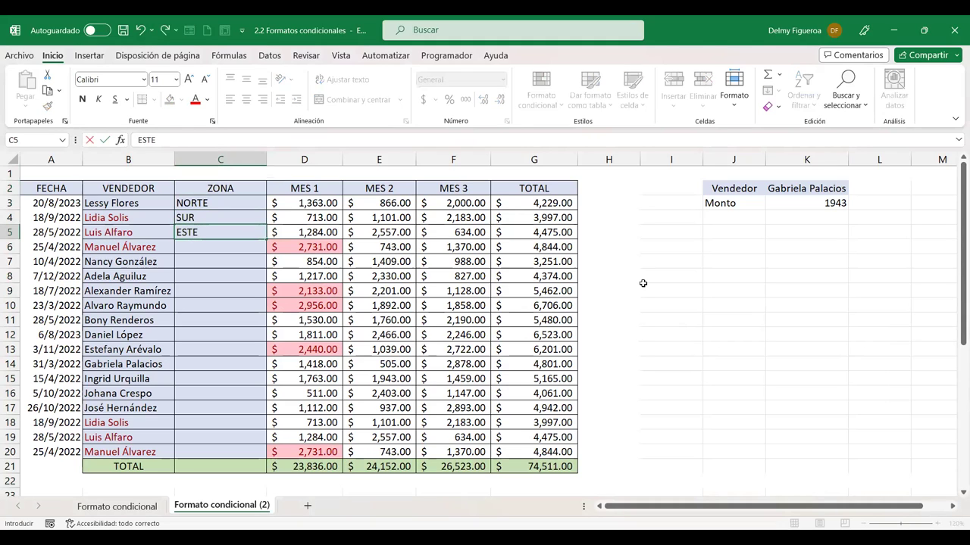
{"action": "key", "text": "Return"}
{"action": "type", "text": "OESTE"}
{"action": "key", "text": "Return"}
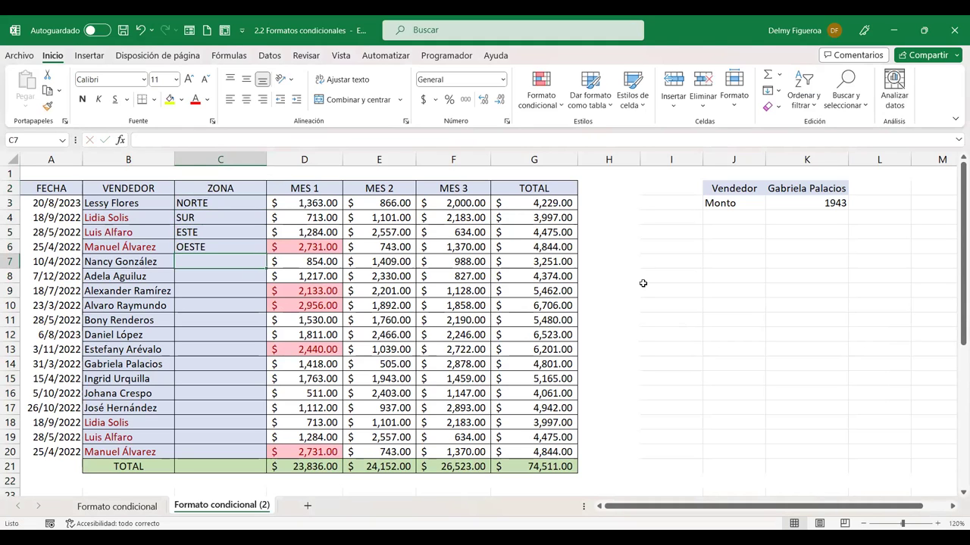
Fill C7:C20 with the repeating NORTE, SUR, ESTE, OESTE pattern from C3:C6.
{"action": "left_click", "coordinate": [228, 203]}
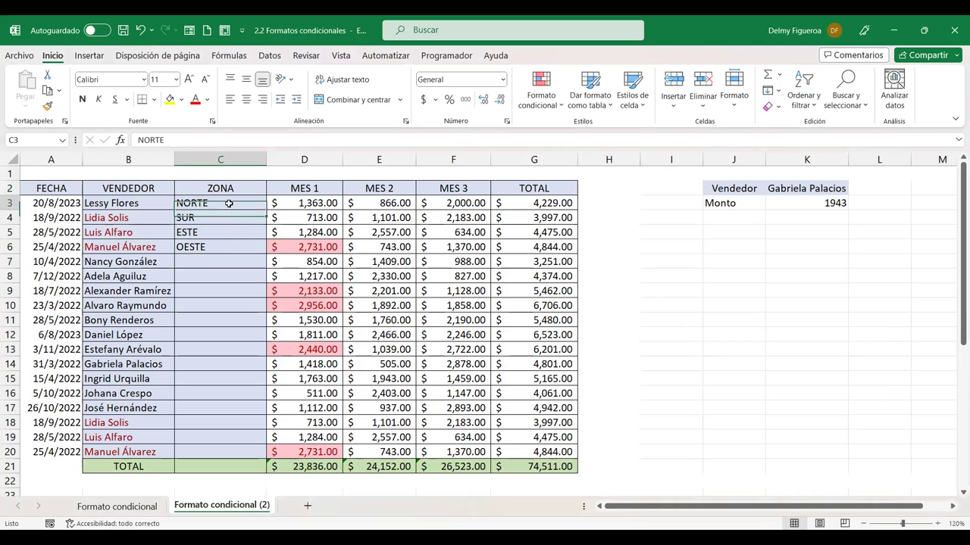
{"action": "left_click_drag", "start_coordinate": [228, 203], "coordinate": [227, 247]}
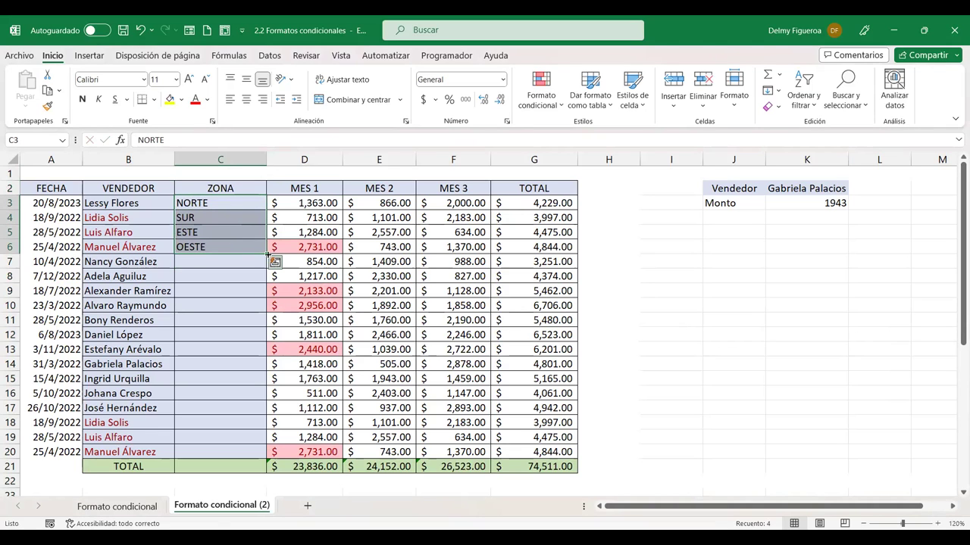
{"action": "left_click_drag", "start_coordinate": [268, 255], "coordinate": [266, 276]}
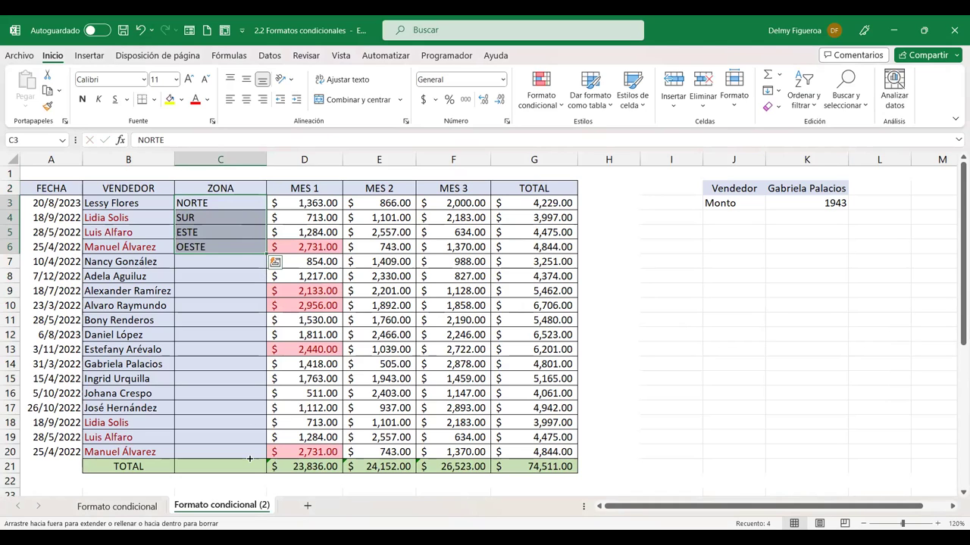
{"action": "left_click_drag", "start_coordinate": [253, 421], "coordinate": [250, 454]}
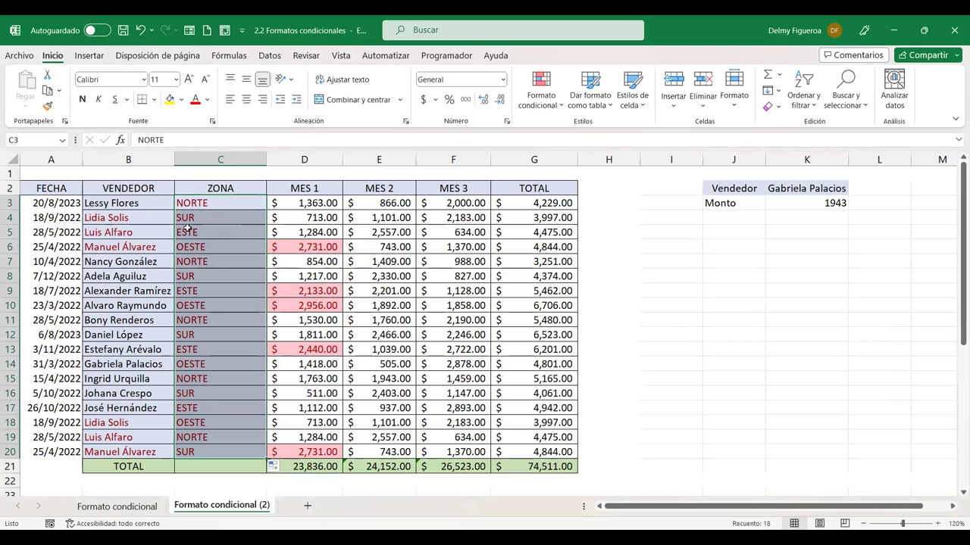
Set the zone names' font colour to Automático.
{"action": "left_click", "coordinate": [207, 100]}
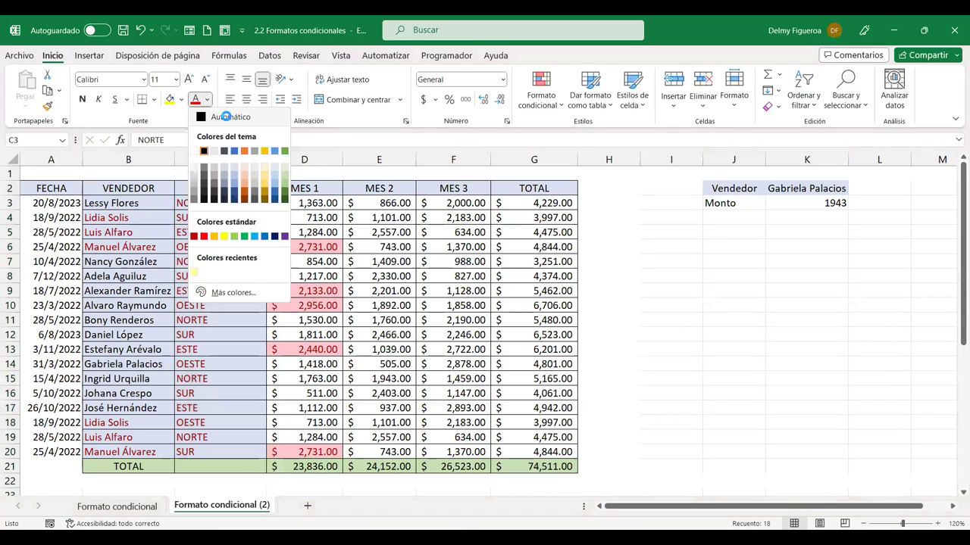
{"action": "left_click", "coordinate": [226, 117]}
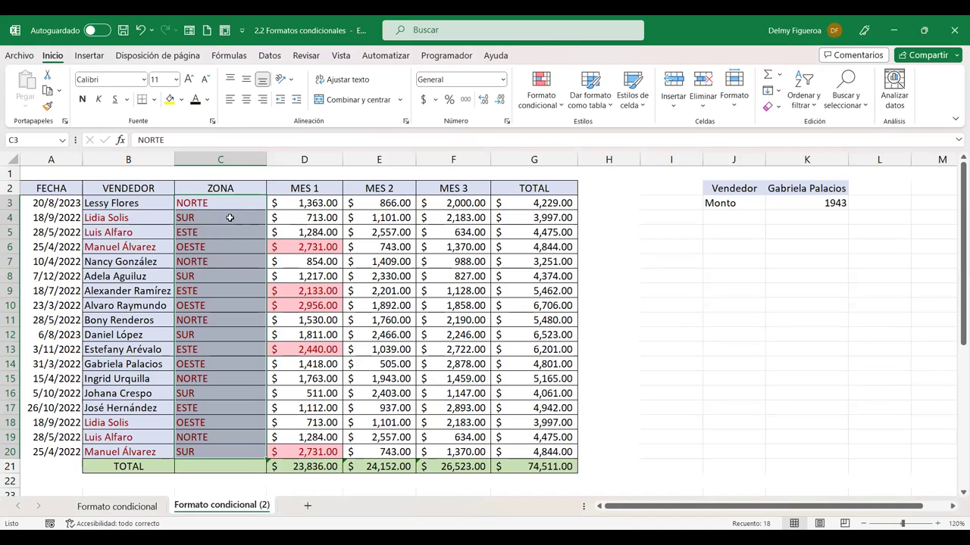
{"action": "left_click", "coordinate": [563, 106]}
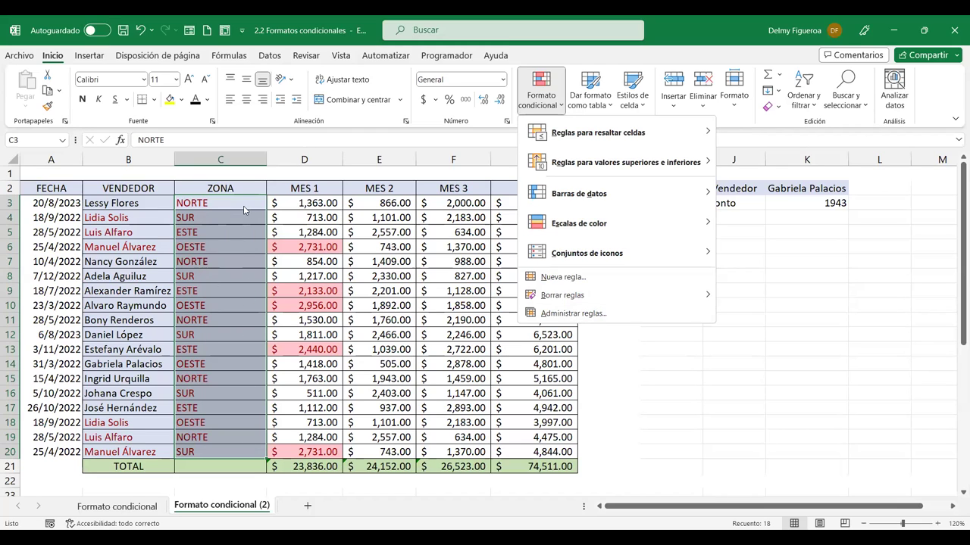
{"action": "mouse_move", "coordinate": [562, 295]}
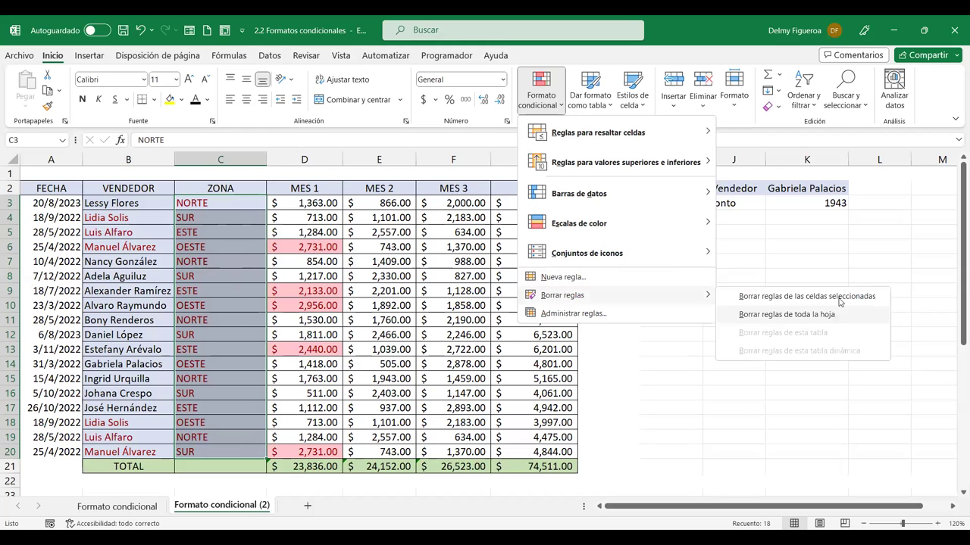
Clear the conditional formatting rules from the selected ZONA cells, then select C3.
{"action": "key", "text": "Return"}
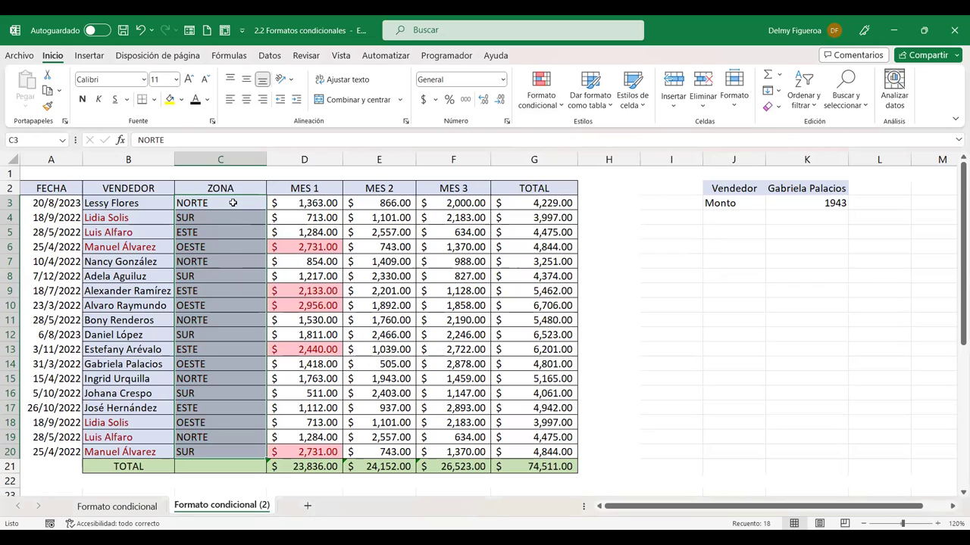
{"action": "left_click", "coordinate": [232, 203]}
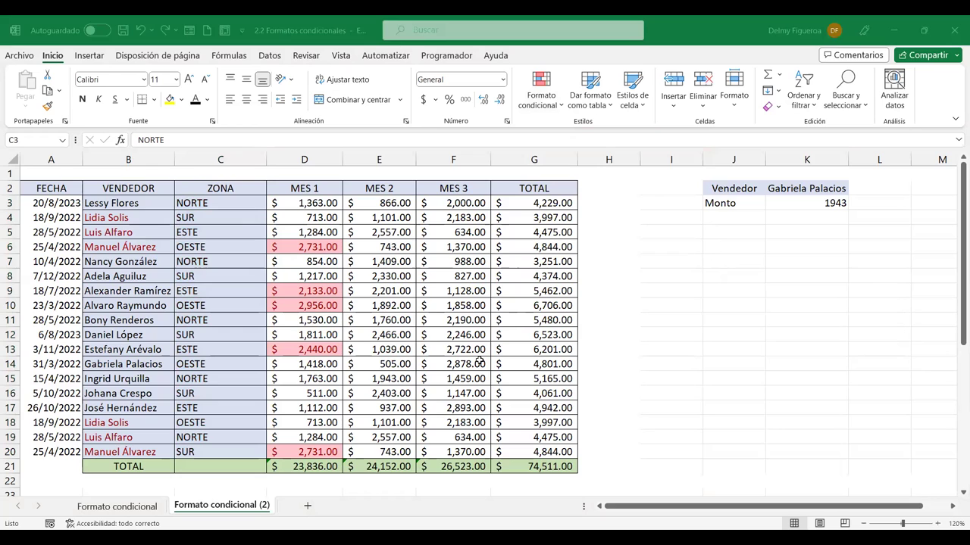
Enter the label Promedio in J6 and the value 1500 in K6.
{"action": "left_click", "coordinate": [384, 204]}
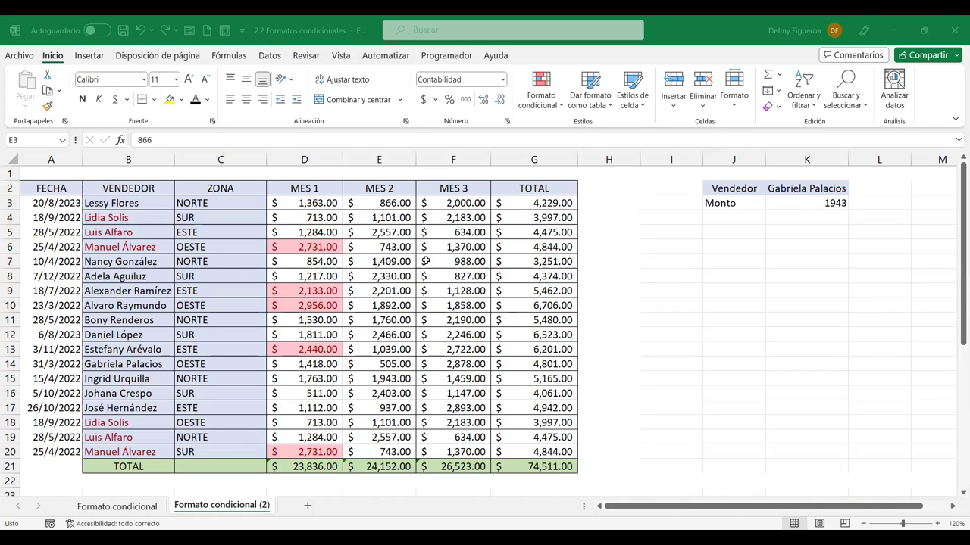
{"action": "left_click_drag", "start_coordinate": [389, 203], "coordinate": [391, 450]}
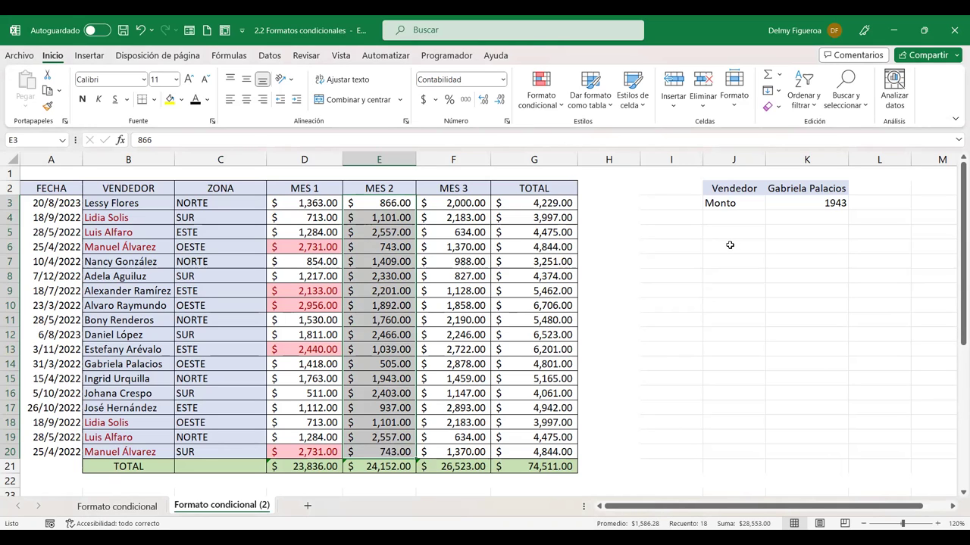
{"action": "left_click", "coordinate": [730, 244]}
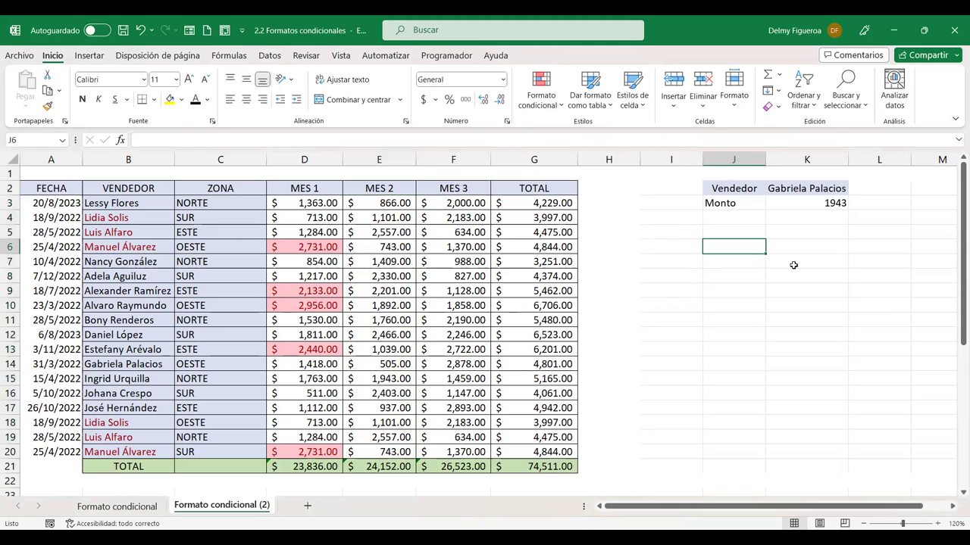
{"action": "type", "text": "pROMEDIO"}
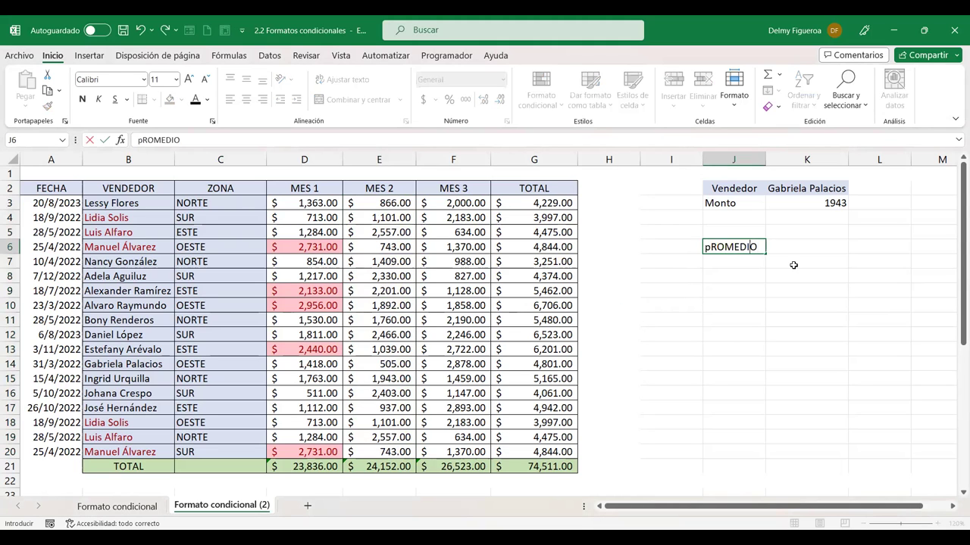
{"action": "key", "text": "Return"}
{"action": "key", "text": "Up"}
{"action": "key", "text": "Right"}
{"action": "type", "text": "1500"}
{"action": "key", "text": "Return"}
Add the range note 1000 - 2000 in K7, then select the MES 2 values E3:E20.
{"action": "key", "text": "Left"}
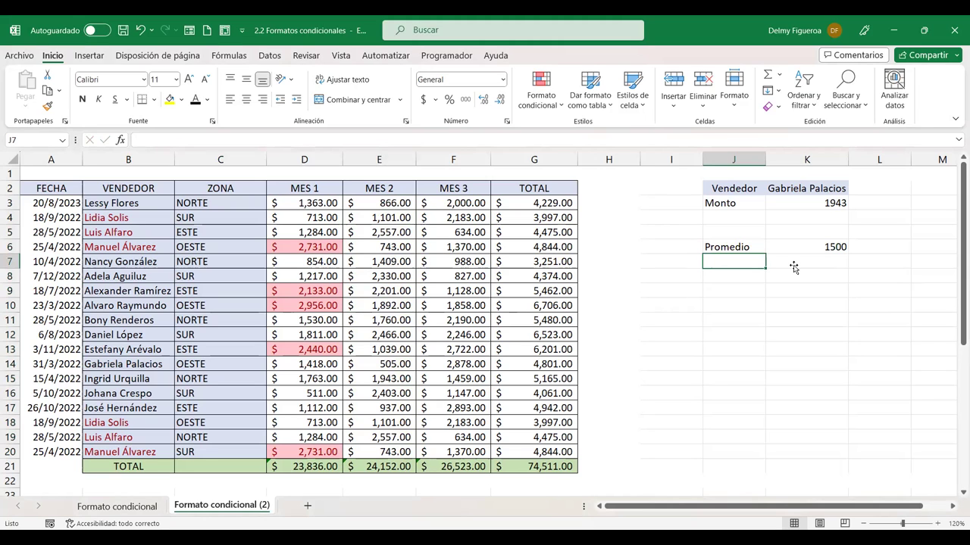
{"action": "left_click", "coordinate": [793, 264]}
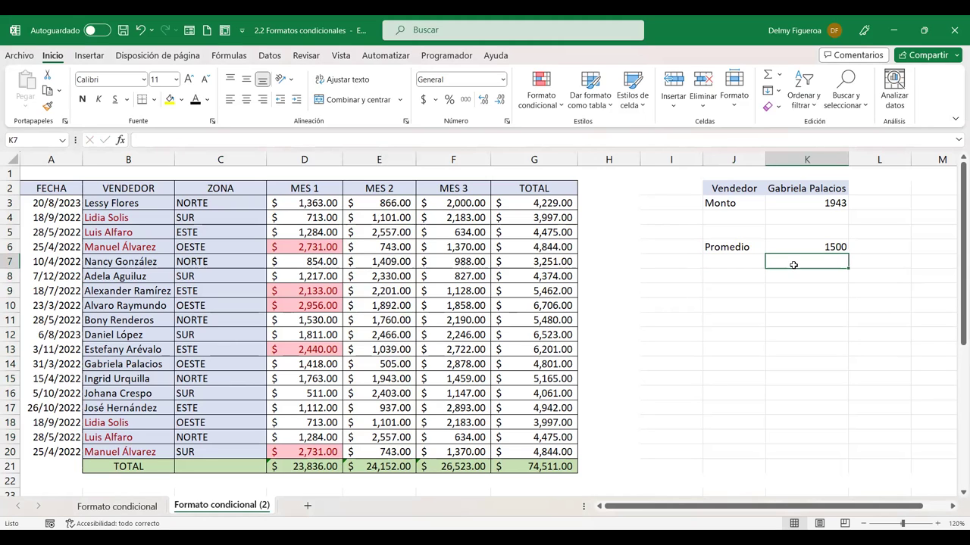
{"action": "type", "text": "1000 - 2000"}
{"action": "key", "text": "Return"}
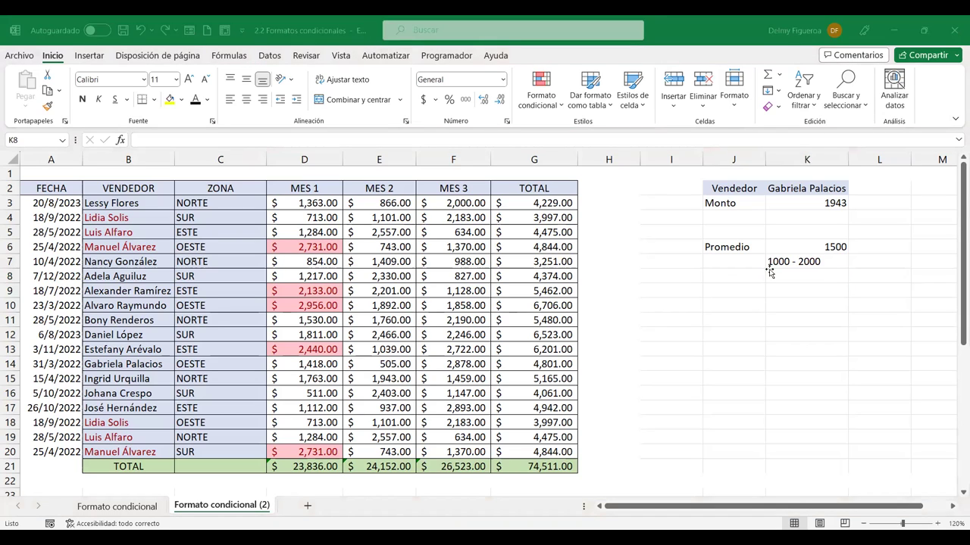
{"action": "left_click", "coordinate": [378, 189]}
{"action": "mouse_move", "coordinate": [379, 203]}
{"action": "left_mouse_down"}
{"action": "mouse_move", "coordinate": [386, 460]}
{"action": "mouse_move", "coordinate": [385, 452]}
{"action": "left_mouse_up"}
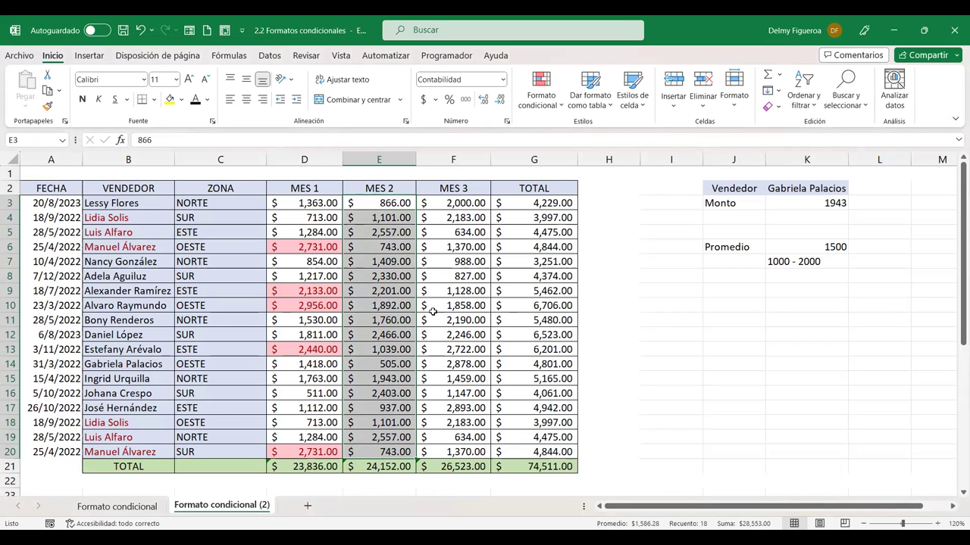
Apply the 3 símbolos (sin círculo) icon set to the MES 2 values.
{"action": "left_click", "coordinate": [561, 108]}
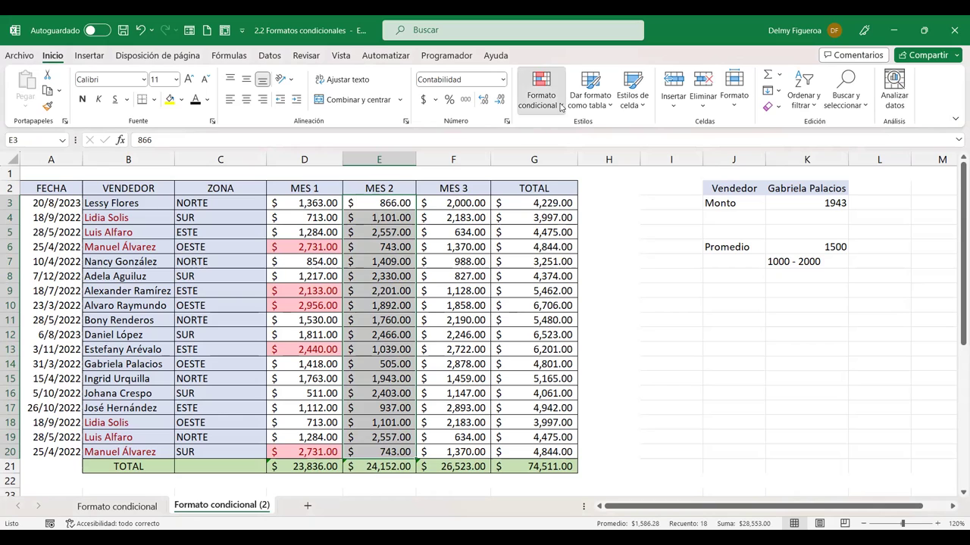
{"action": "left_click", "coordinate": [561, 108]}
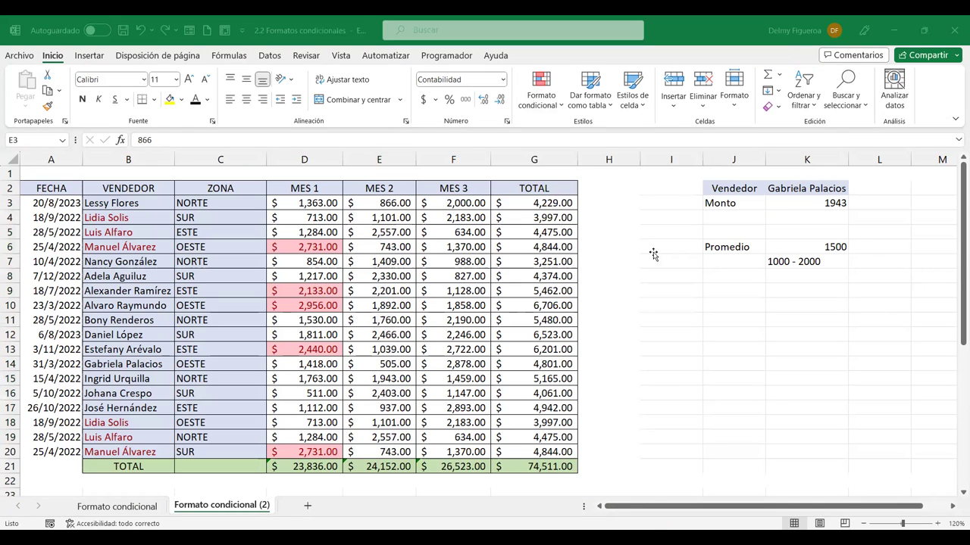
{"action": "left_click", "coordinate": [541, 89]}
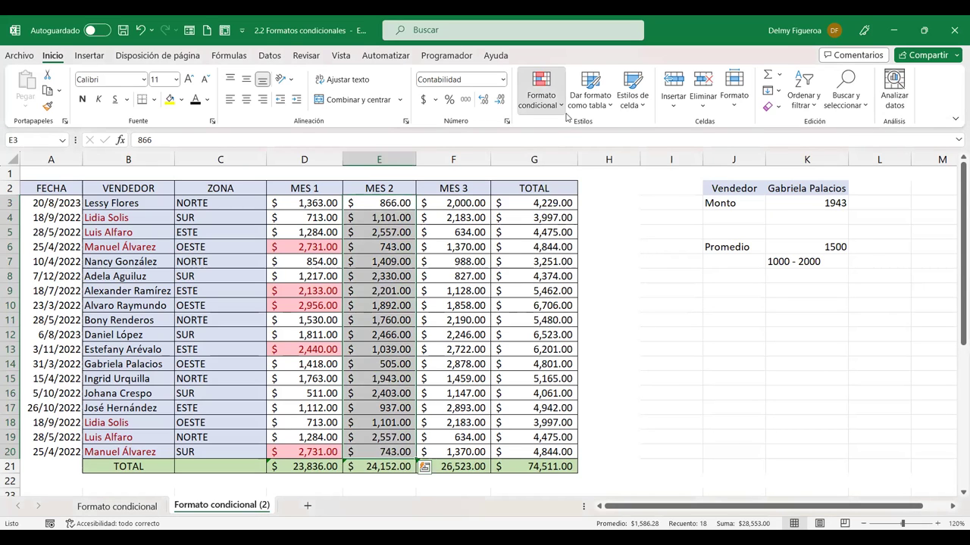
{"action": "mouse_move", "coordinate": [587, 253]}
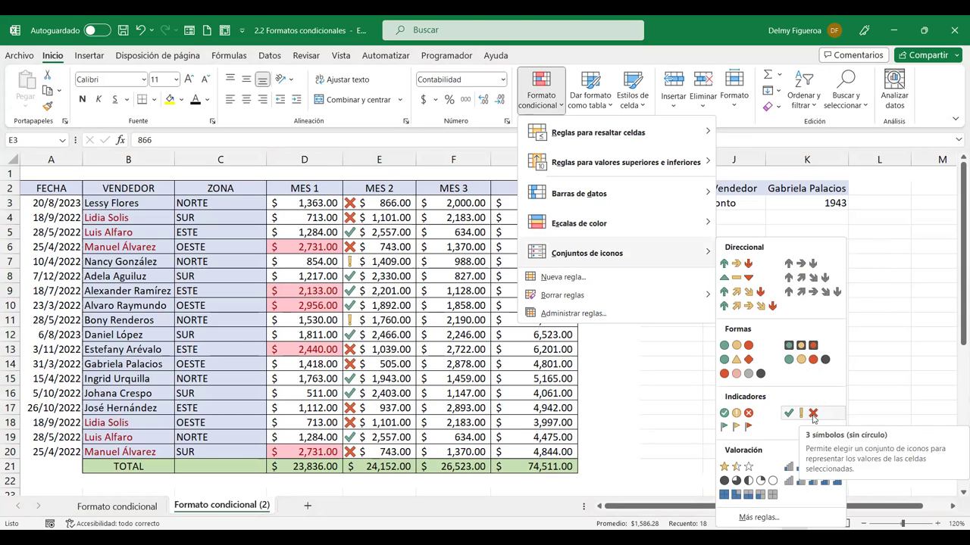
{"action": "left_click", "coordinate": [813, 414]}
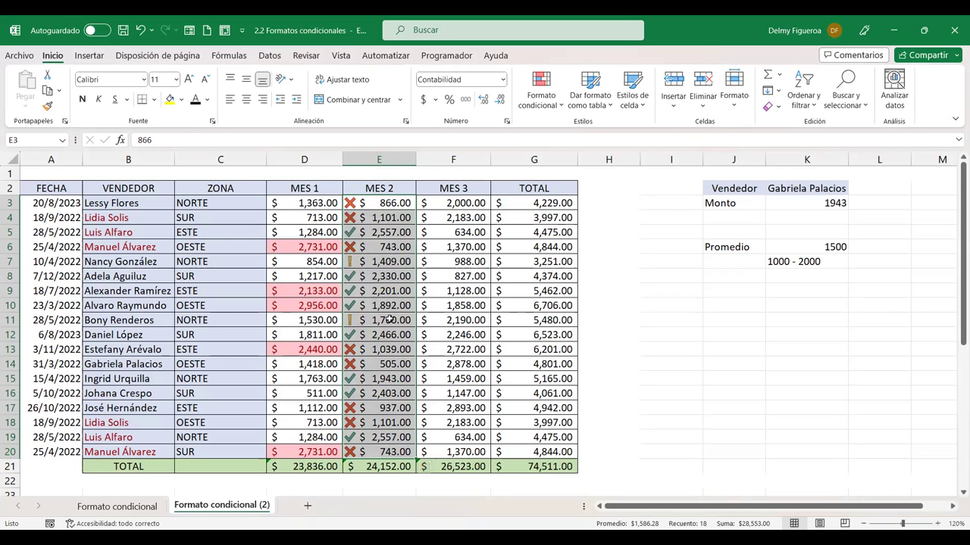
Open the MES 2 Conjunto de iconos rule for editing from Administrar reglas.
{"action": "left_click", "coordinate": [554, 100]}
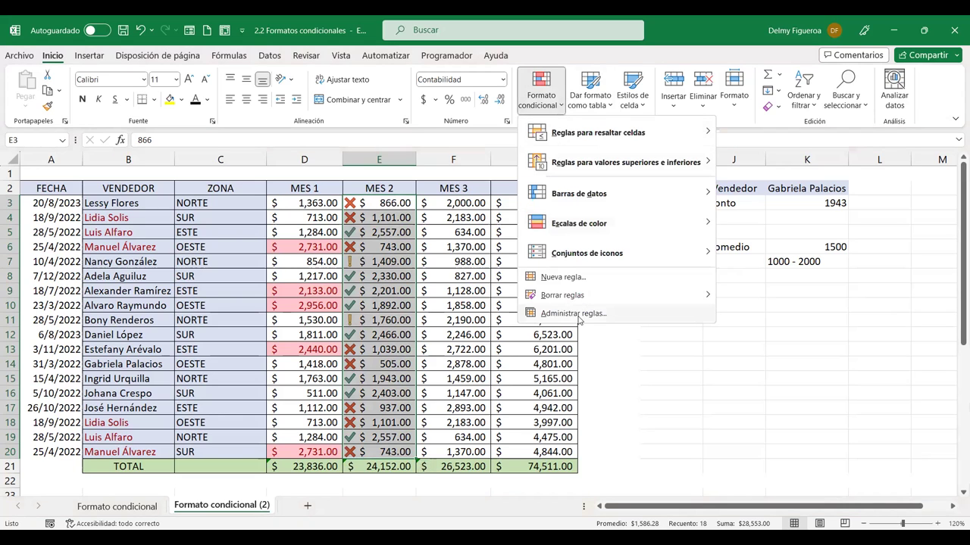
{"action": "left_click", "coordinate": [587, 317]}
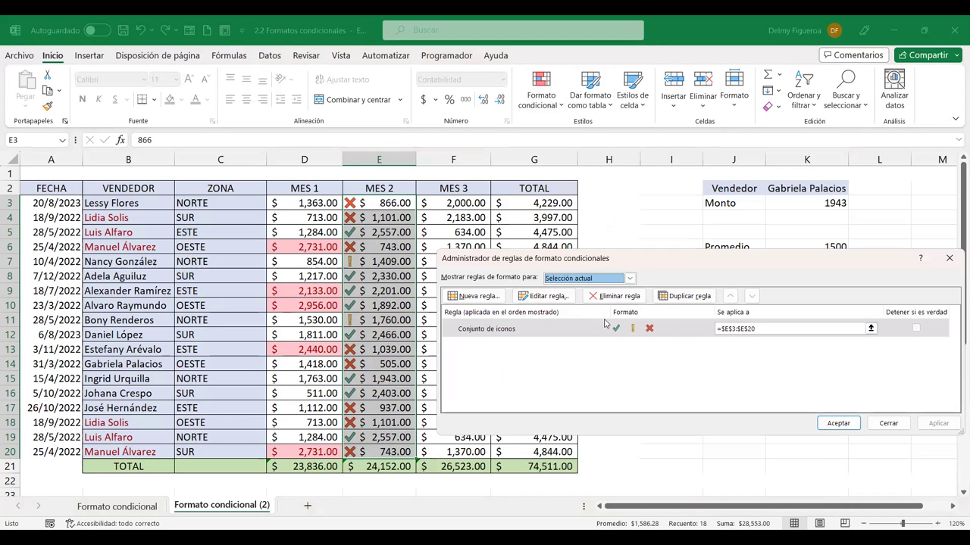
{"action": "left_click", "coordinate": [563, 296]}
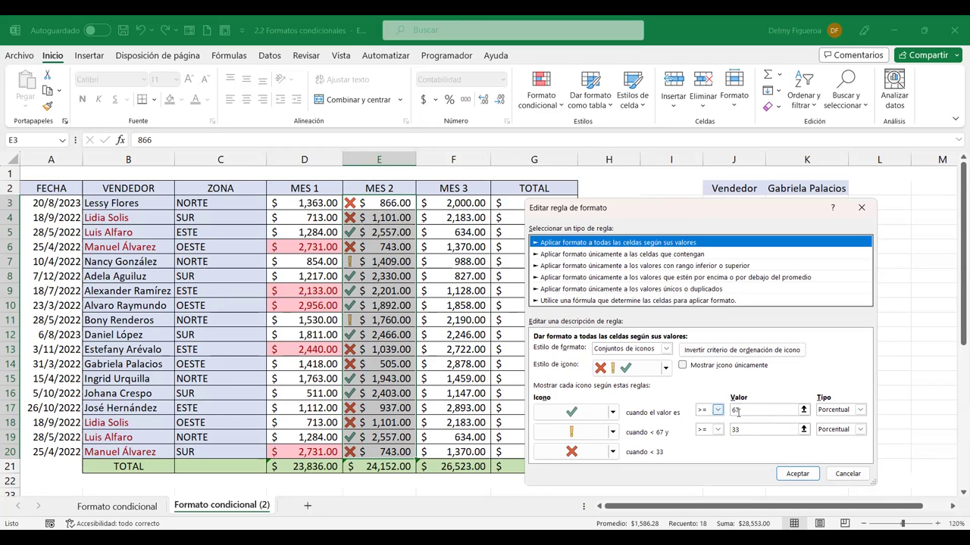
{"action": "left_click", "coordinate": [861, 410]}
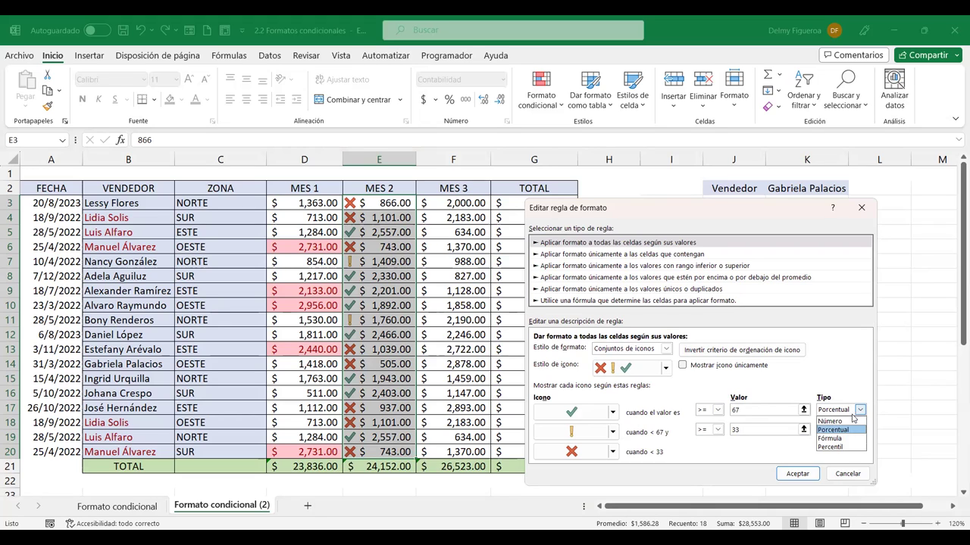
{"action": "left_click", "coordinate": [829, 421]}
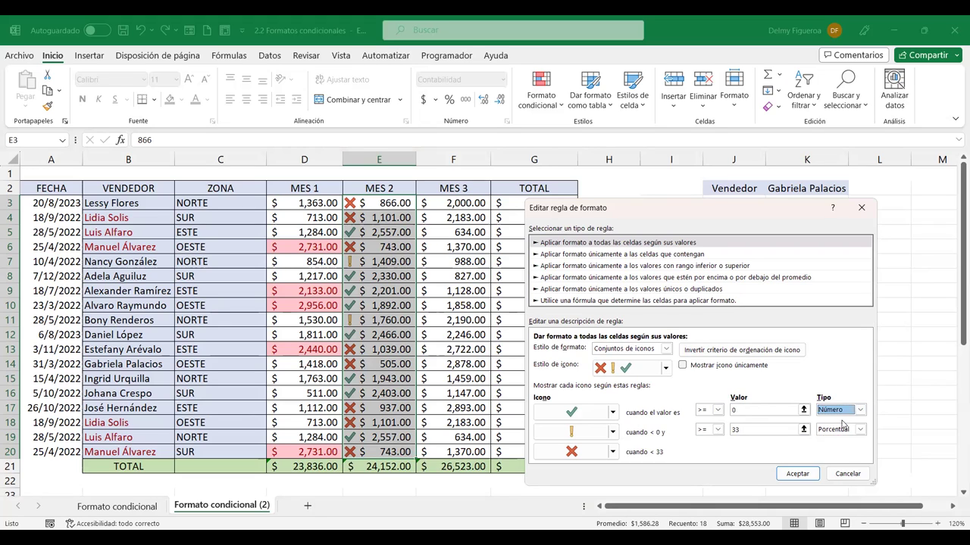
{"action": "double_click", "coordinate": [744, 411]}
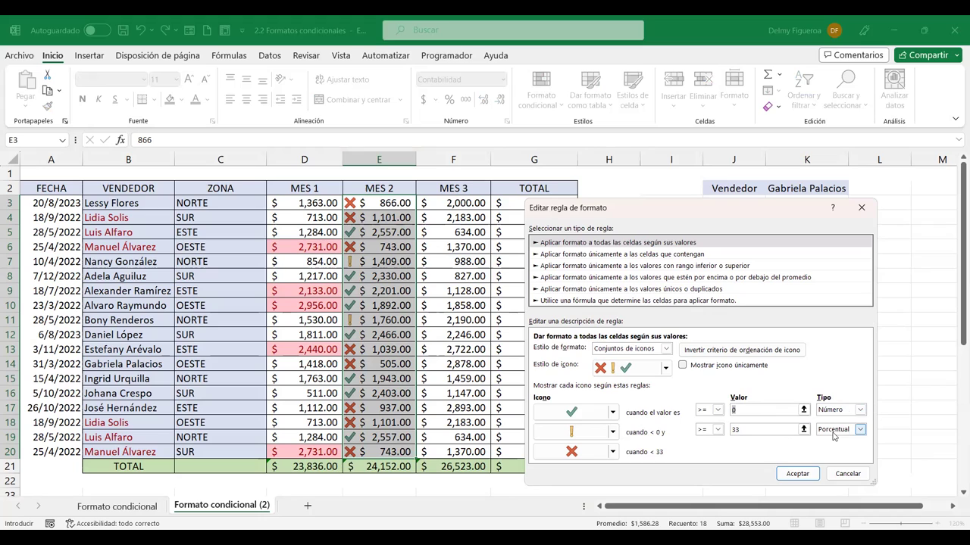
{"action": "type", "text": "2000"}
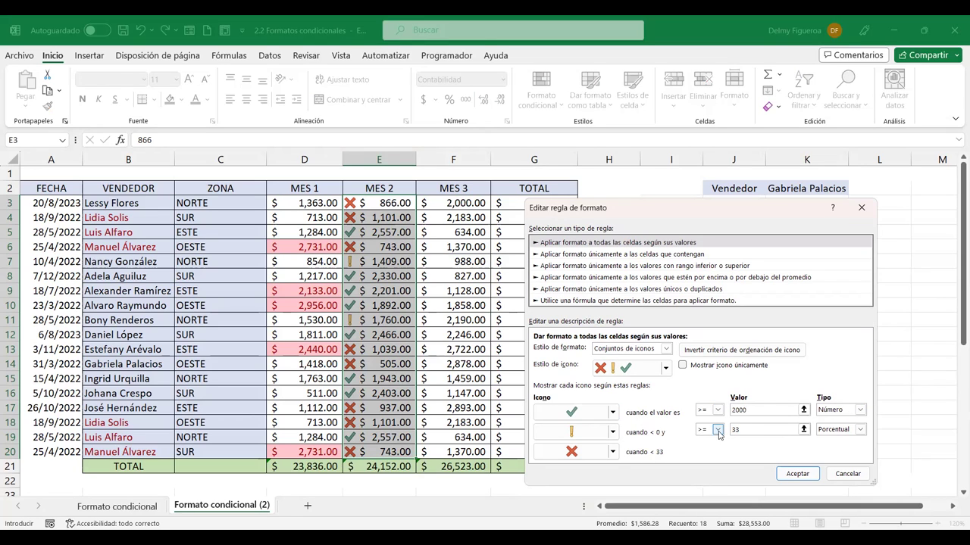
{"action": "left_click", "coordinate": [750, 431]}
{"action": "double_click", "coordinate": [751, 428]}
{"action": "type", "text": "1000"}
{"action": "left_click", "coordinate": [859, 430]}
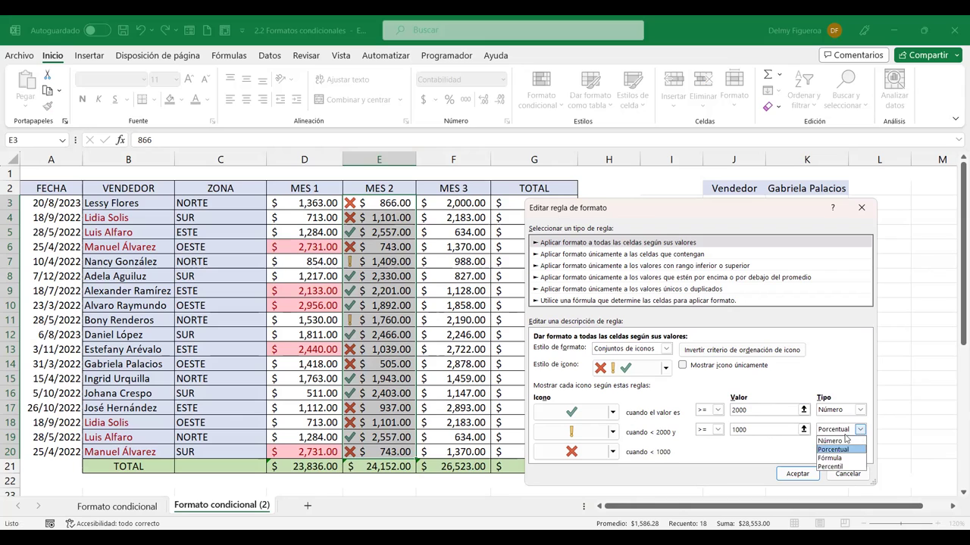
{"action": "left_click", "coordinate": [841, 442]}
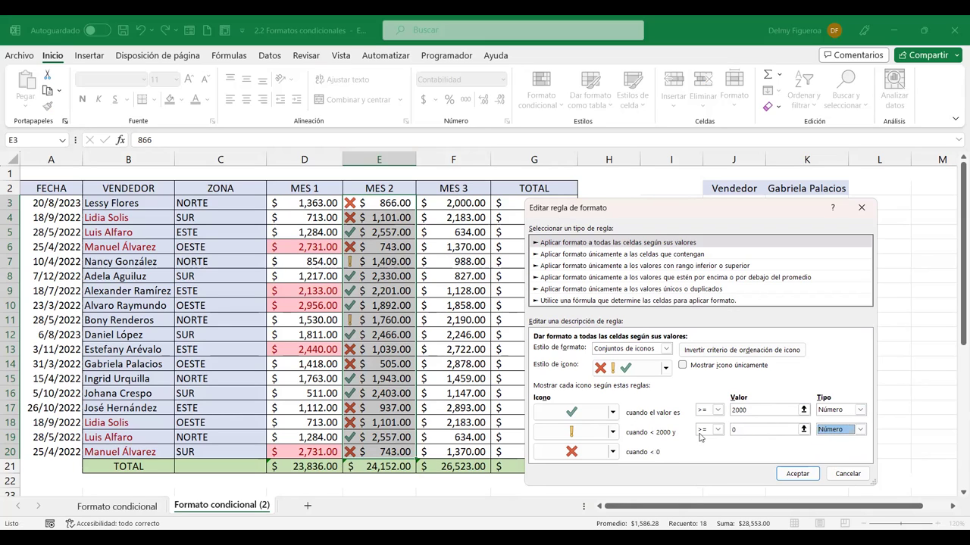
{"action": "double_click", "coordinate": [755, 430]}
{"action": "type", "text": "1000"}
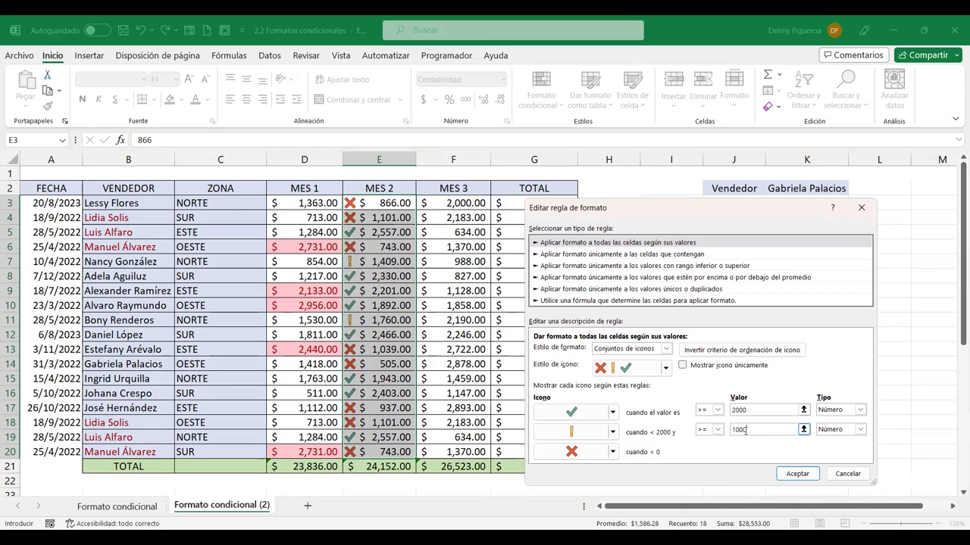
{"action": "left_click", "coordinate": [797, 474]}
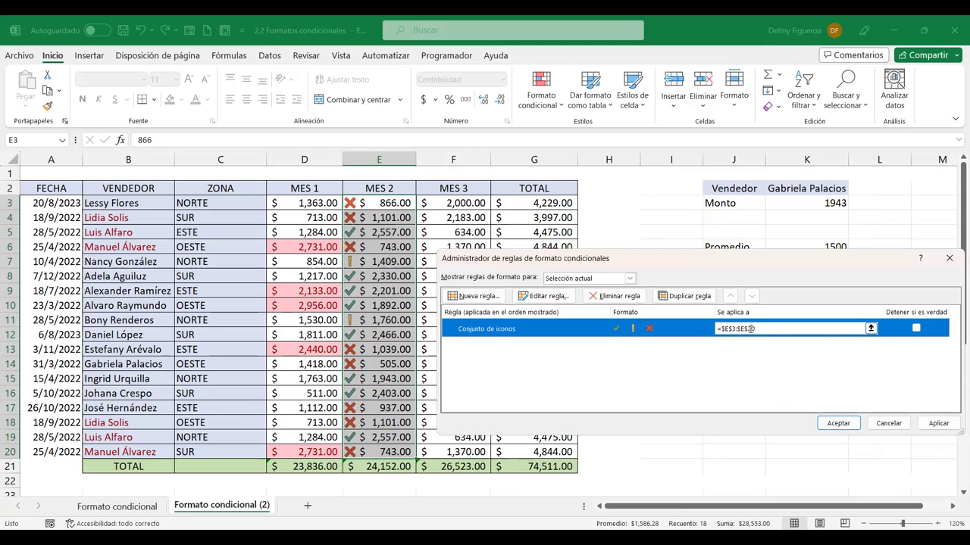
{"action": "left_click", "coordinate": [837, 424]}
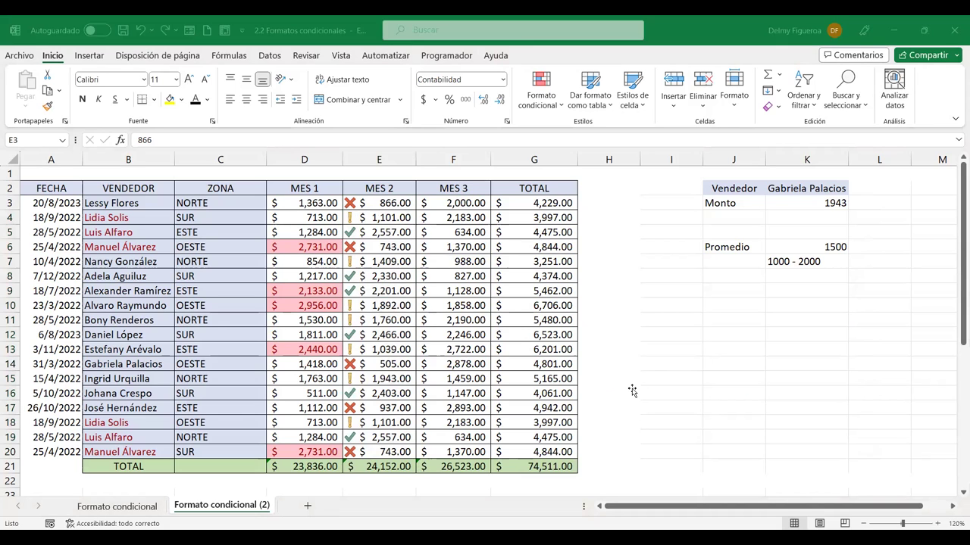
Give the MES 3 values F3:F20 the 3 flechas (de color) icon set.
{"action": "left_click_drag", "start_coordinate": [453, 203], "coordinate": [470, 453]}
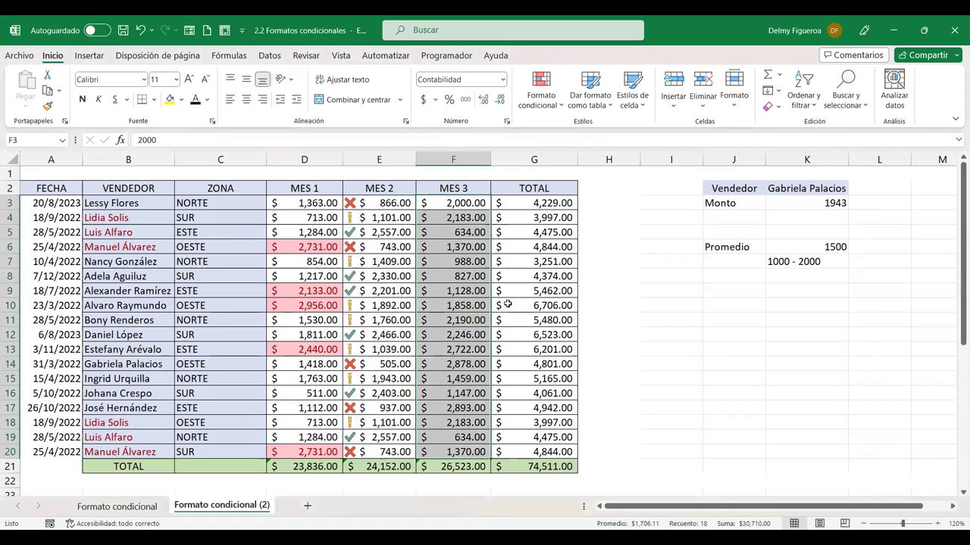
{"action": "left_click", "coordinate": [557, 111]}
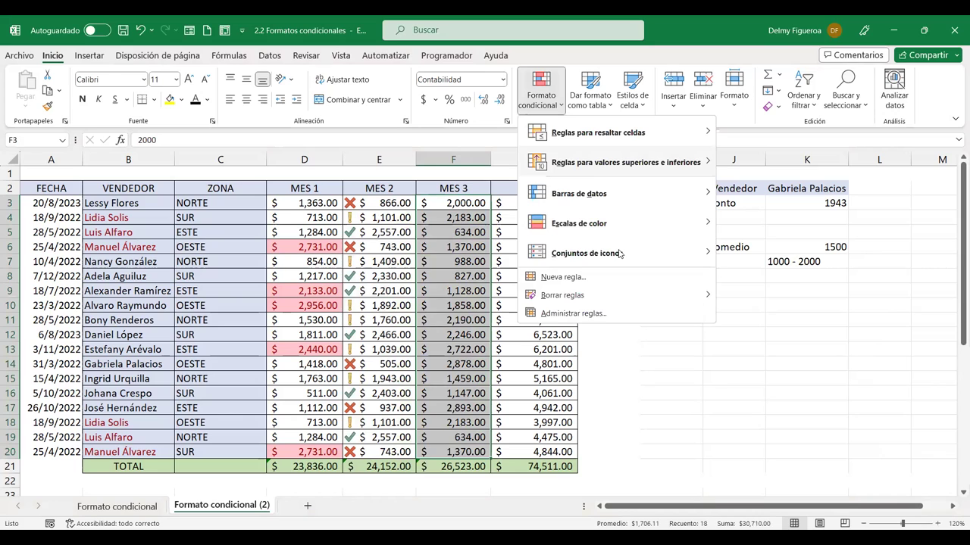
{"action": "mouse_move", "coordinate": [587, 253]}
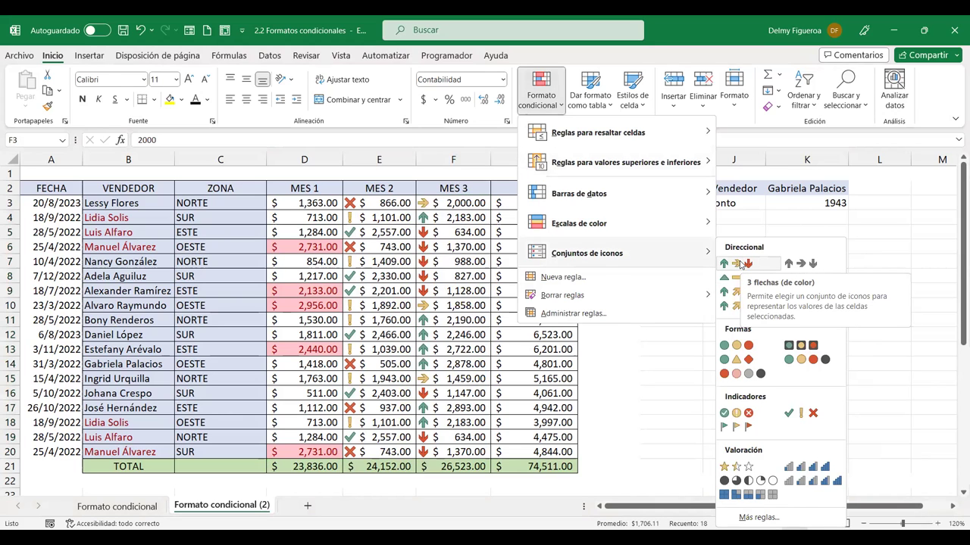
{"action": "left_click", "coordinate": [741, 265]}
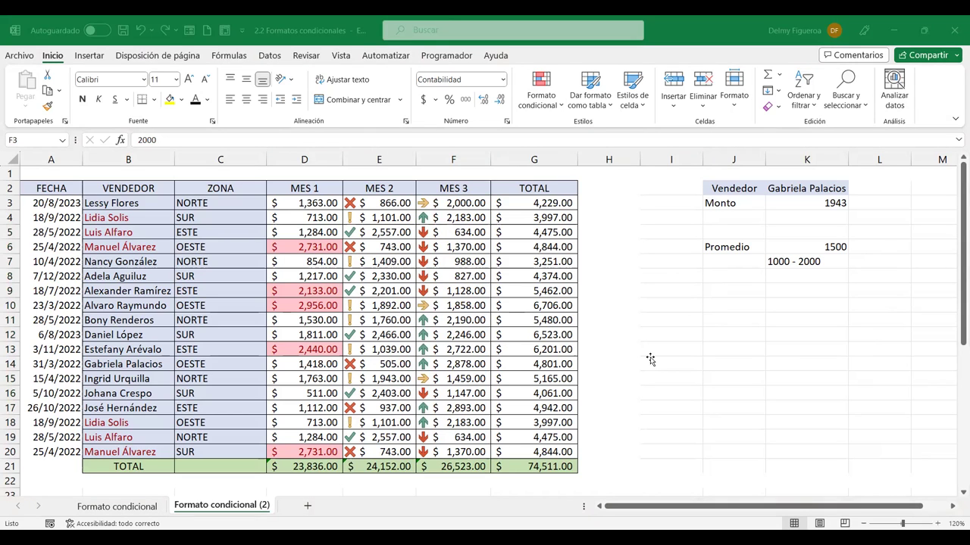
{"action": "left_click", "coordinate": [469, 186]}
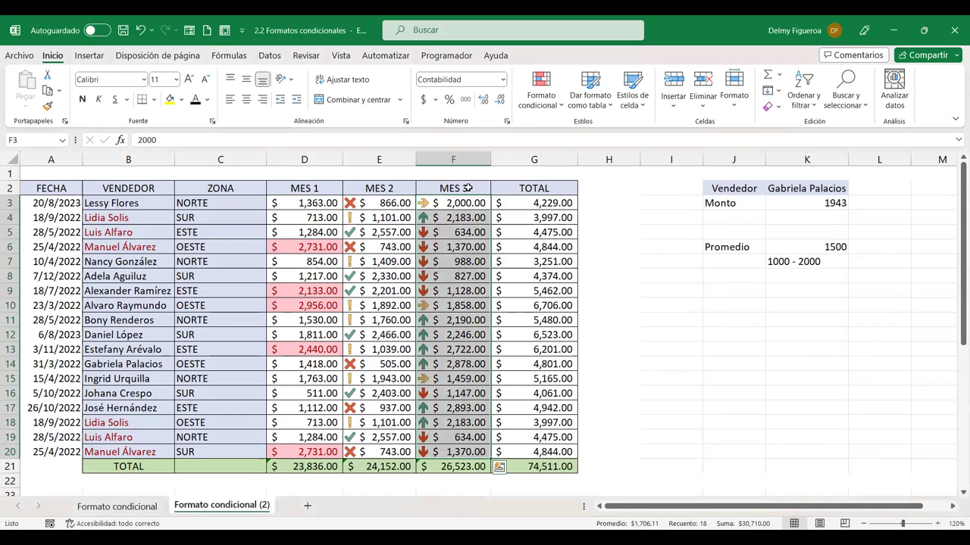
Replace the MES 3 arrows with the five-part Valoración circle icons.
{"action": "left_click", "coordinate": [557, 101]}
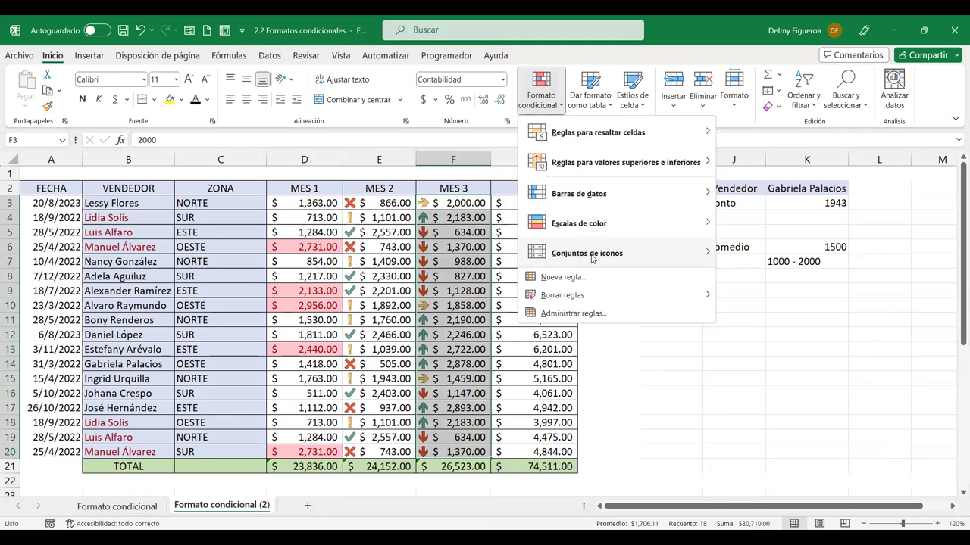
{"action": "mouse_move", "coordinate": [587, 253]}
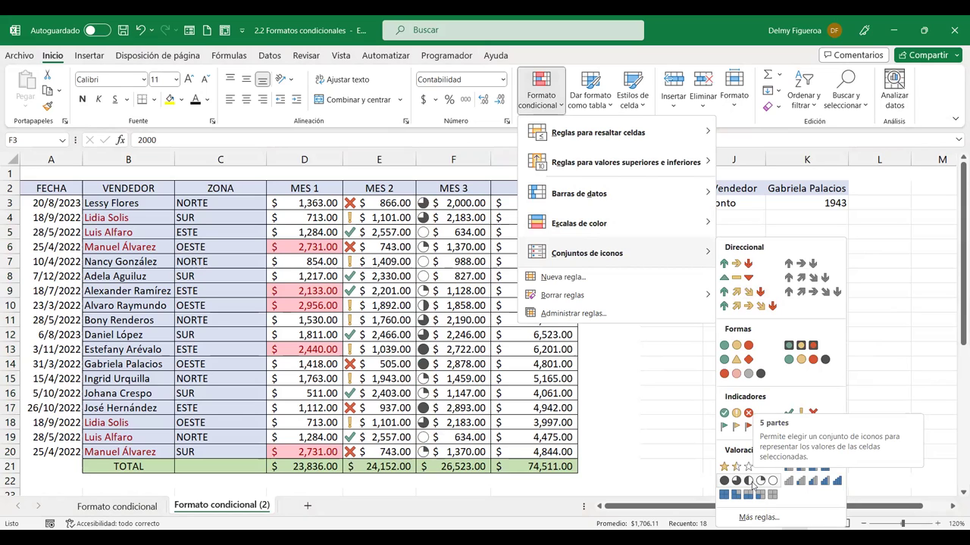
{"action": "left_click", "coordinate": [753, 482]}
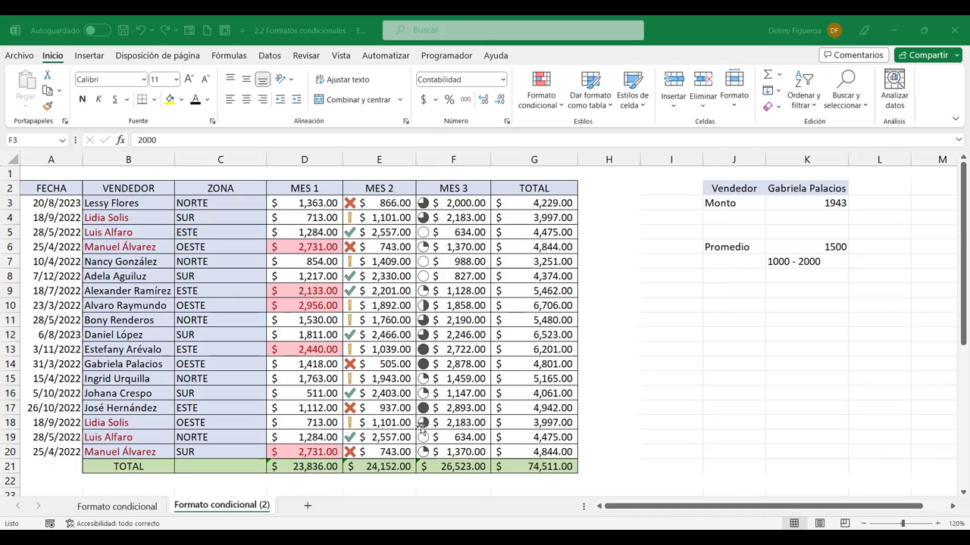
{"action": "left_click", "coordinate": [438, 451], "text": "shift"}
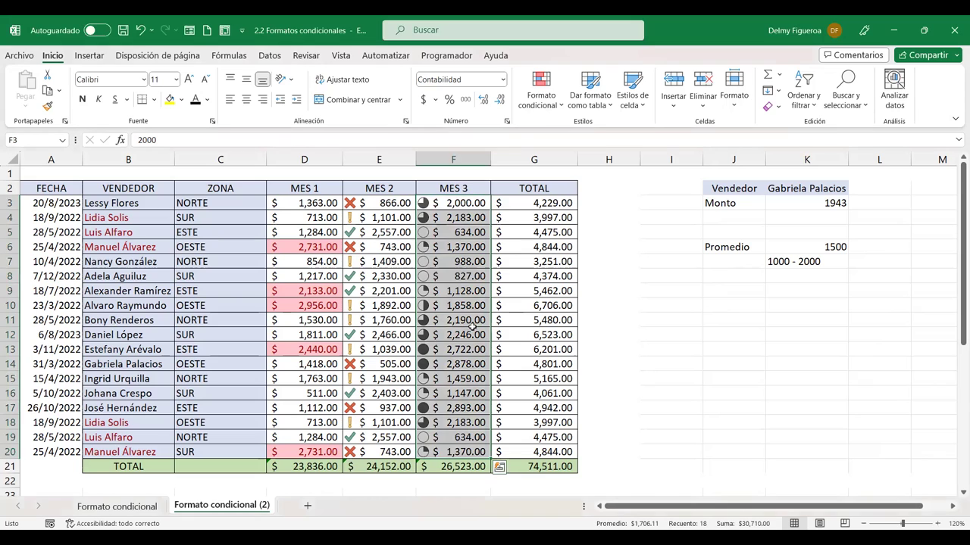
{"action": "left_click", "coordinate": [559, 110]}
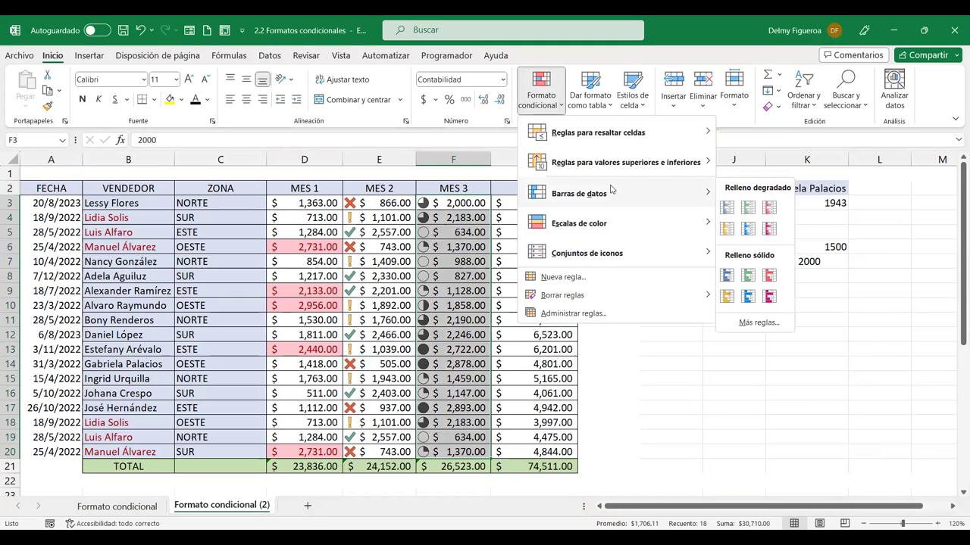
{"action": "mouse_move", "coordinate": [579, 193]}
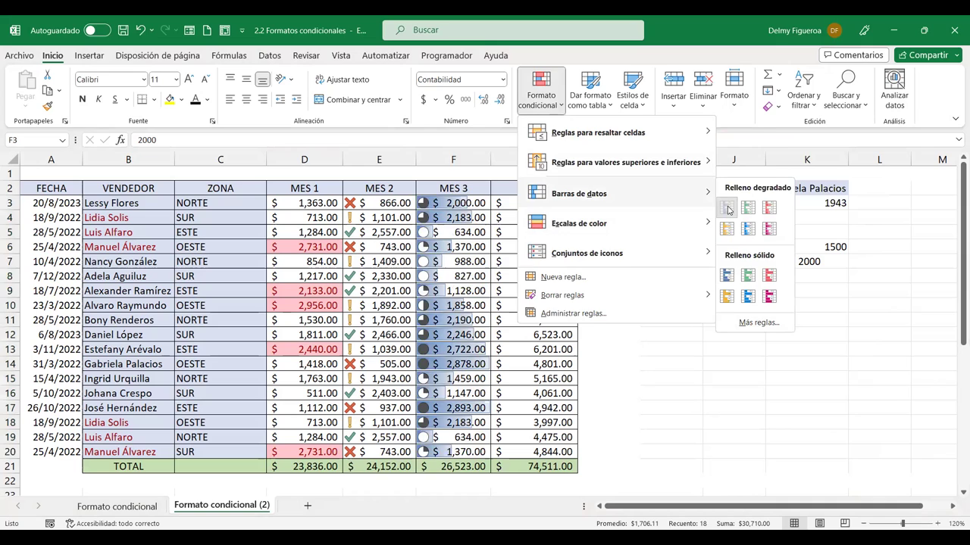
Add blue gradient-fill data bars to the MES 3 values, then reselect that column.
{"action": "left_click", "coordinate": [727, 208]}
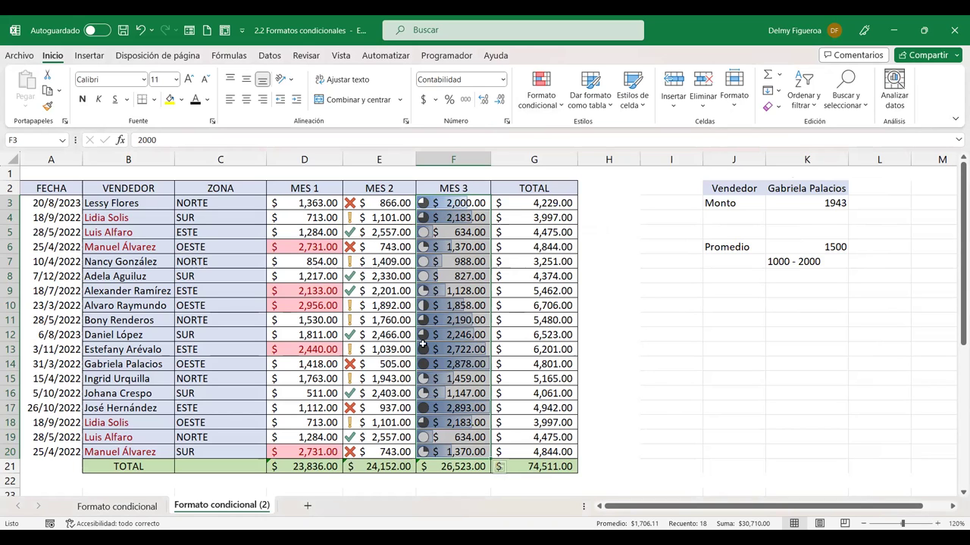
{"action": "left_click", "coordinate": [666, 229]}
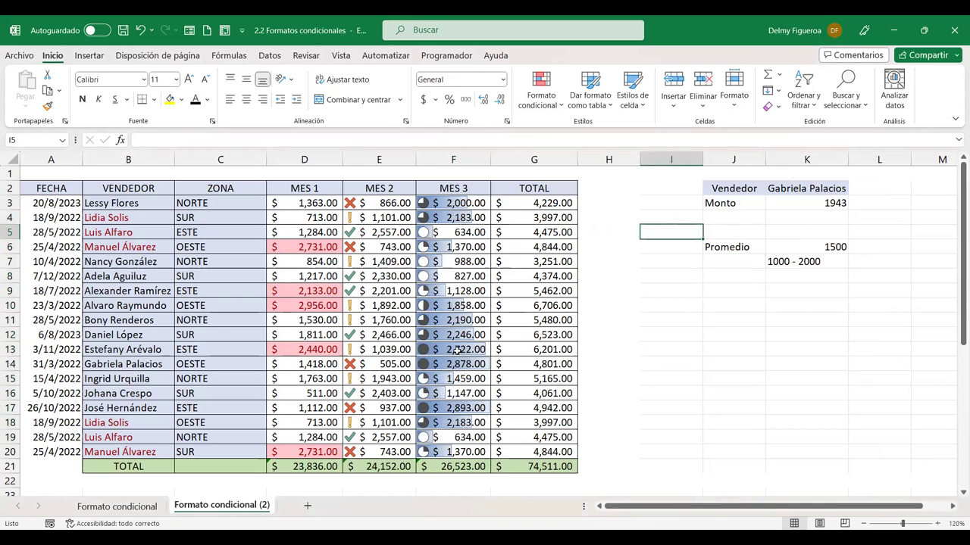
{"action": "left_click_drag", "start_coordinate": [453, 203], "coordinate": [441, 453]}
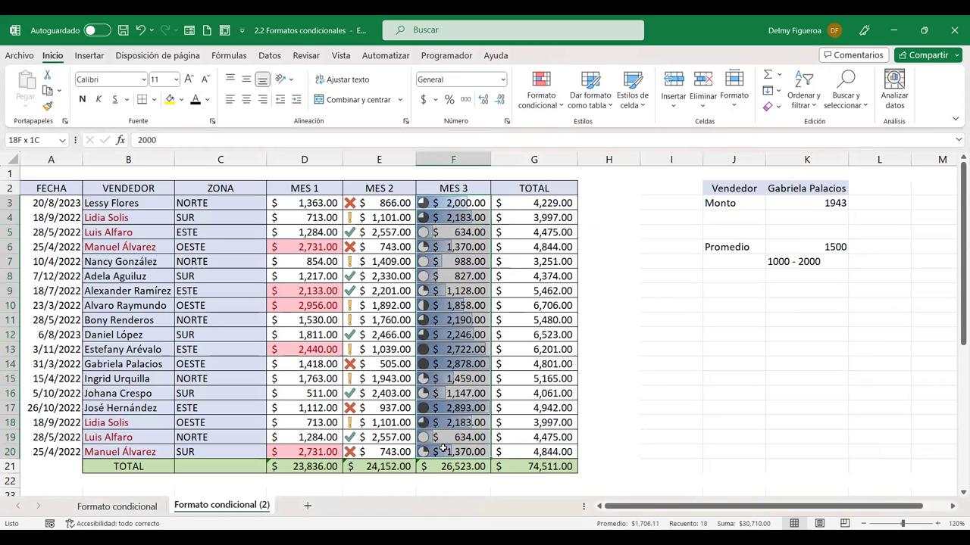
{"action": "left_click", "coordinate": [560, 106]}
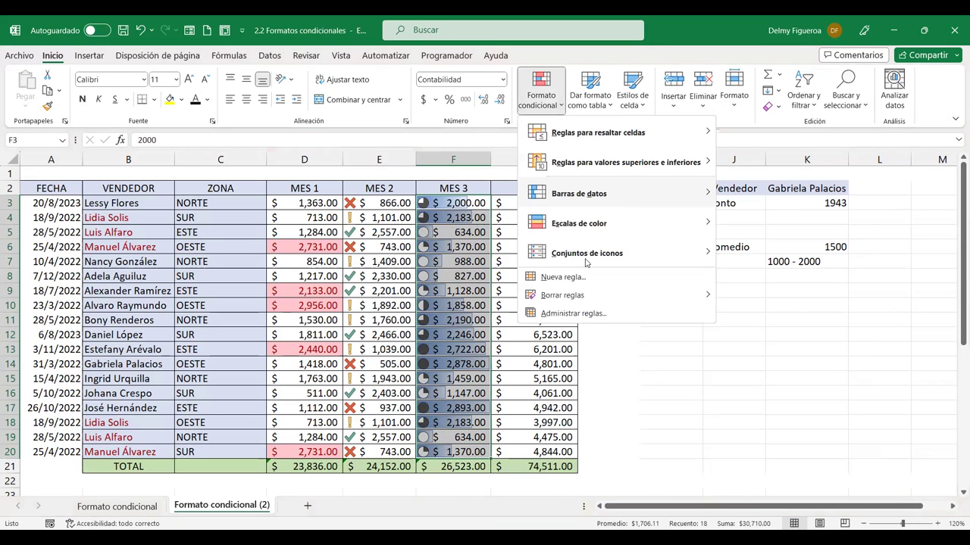
{"action": "left_click", "coordinate": [595, 313]}
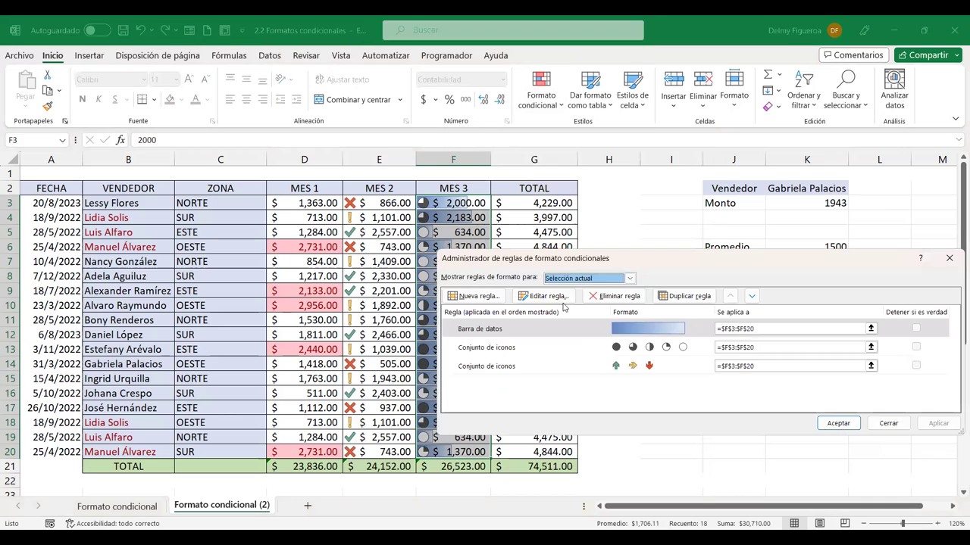
{"action": "left_click", "coordinate": [494, 331]}
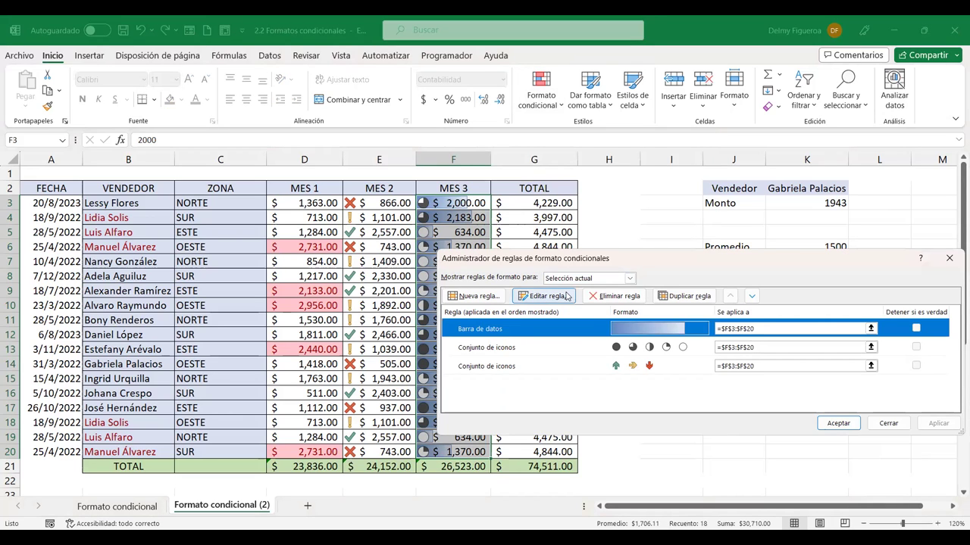
{"action": "double_click", "coordinate": [589, 323]}
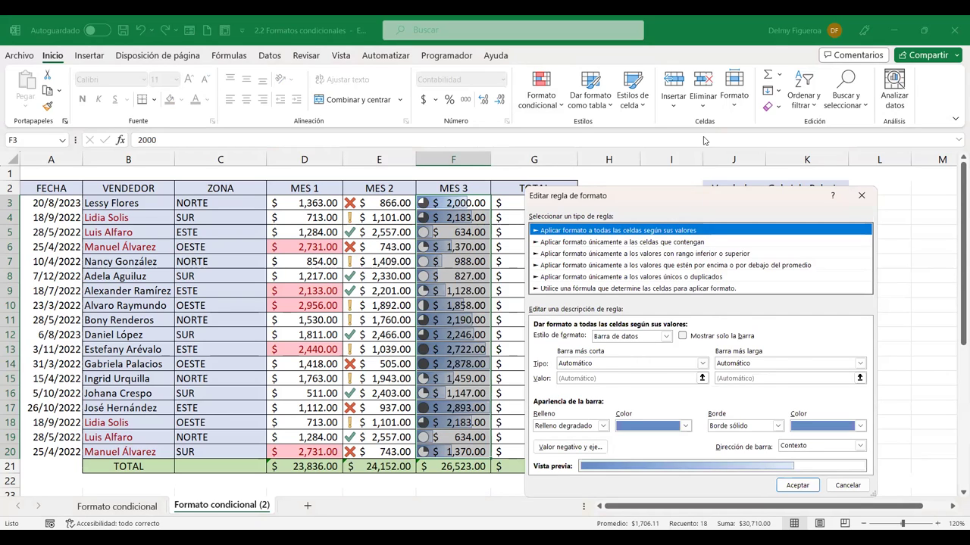
{"action": "left_click_drag", "start_coordinate": [703, 140], "coordinate": [703, 141]}
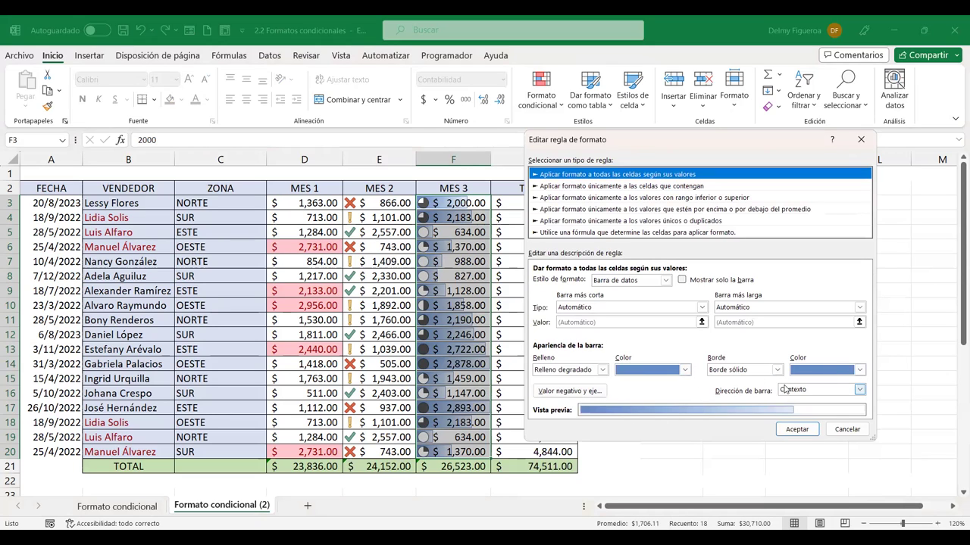
{"action": "left_click", "coordinate": [786, 430]}
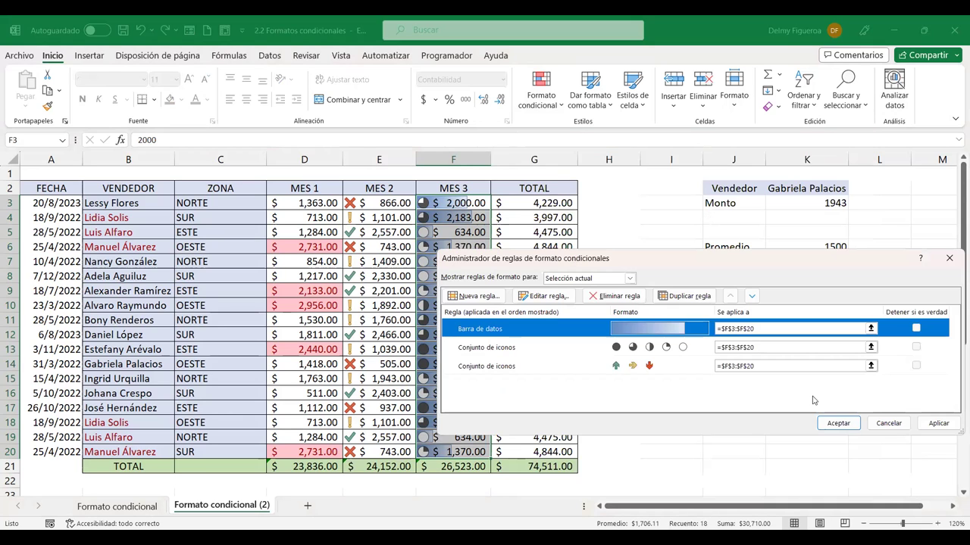
{"action": "left_click", "coordinate": [837, 423]}
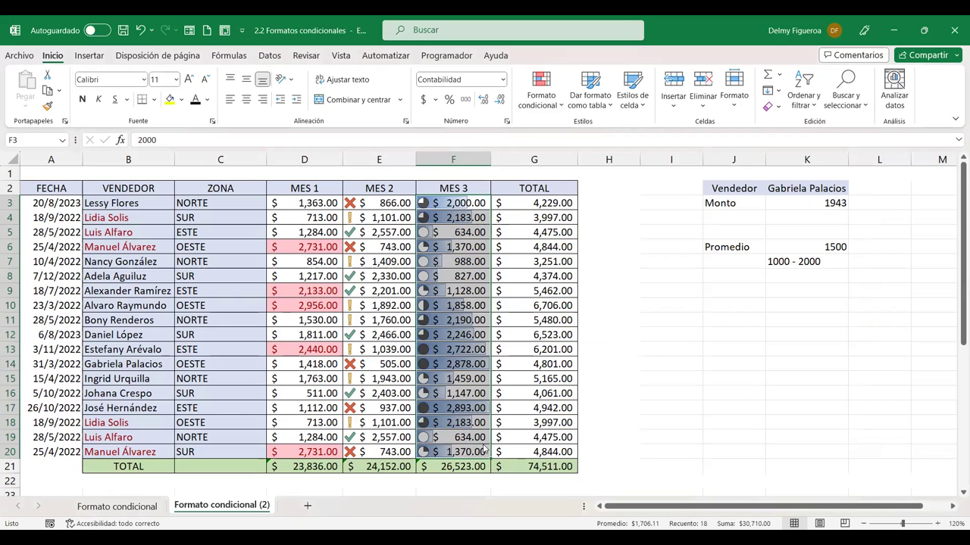
{"action": "left_click", "coordinate": [597, 216]}
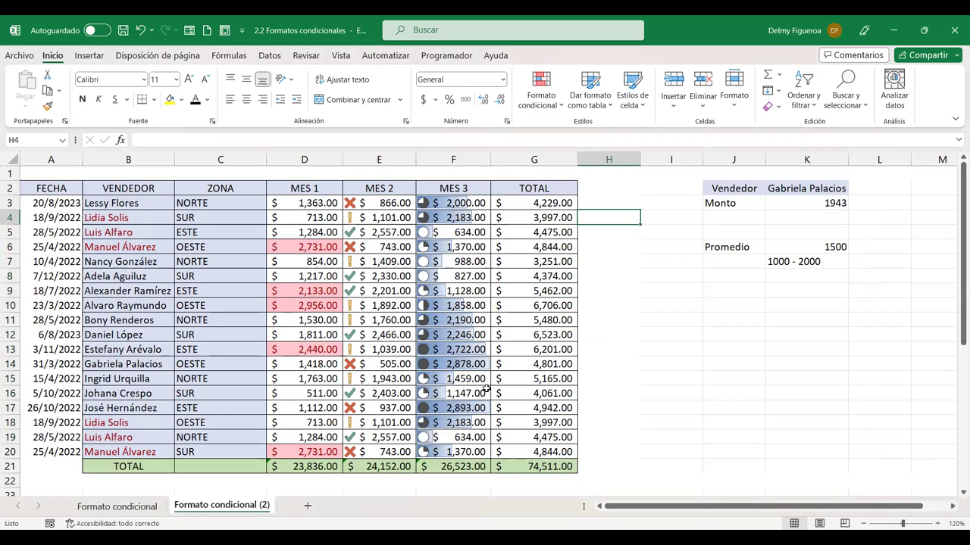
{"action": "key", "text": "alt+Tab"}
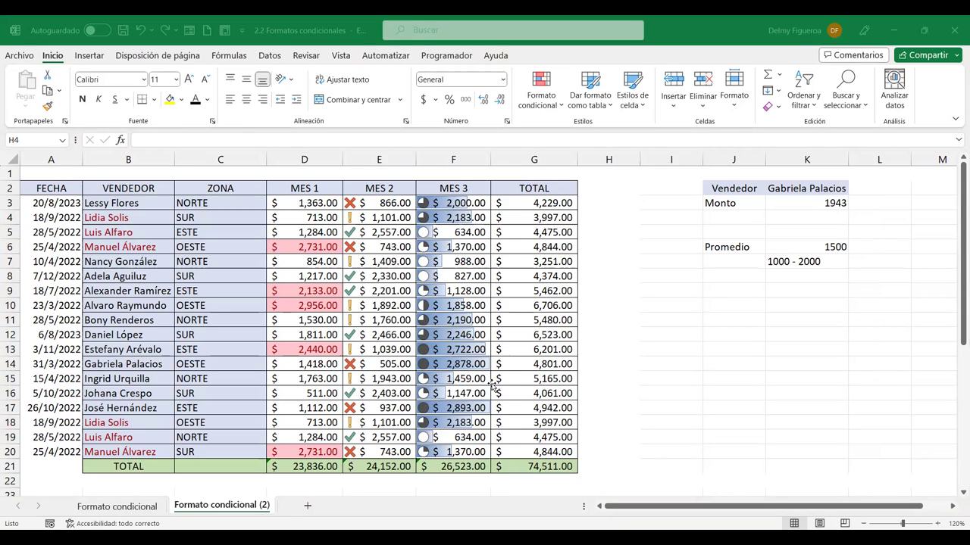
{"action": "key", "text": "alt+Tab"}
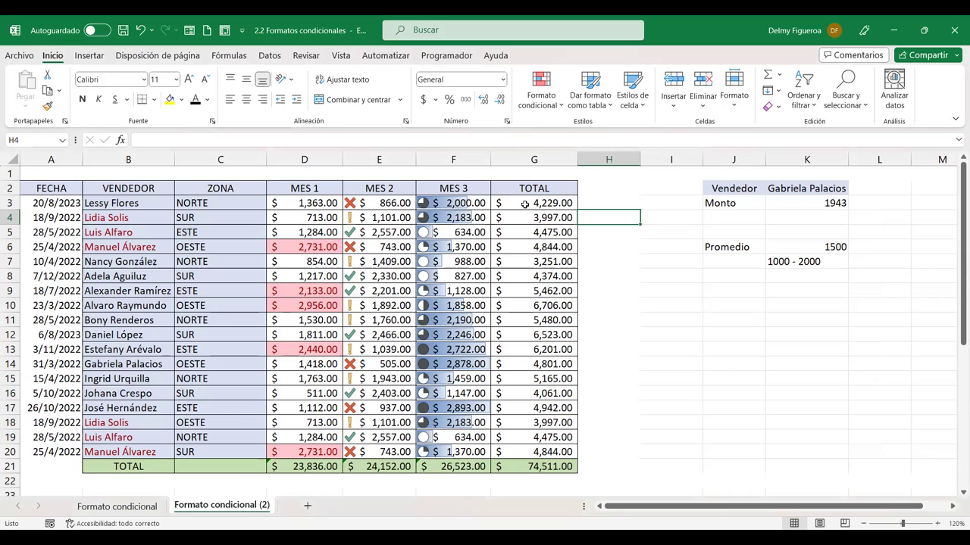
Shade the TOTAL values G3:G20 with the Verde, amarillo y rojo colour scale.
{"action": "left_click_drag", "start_coordinate": [524, 203], "coordinate": [541, 452]}
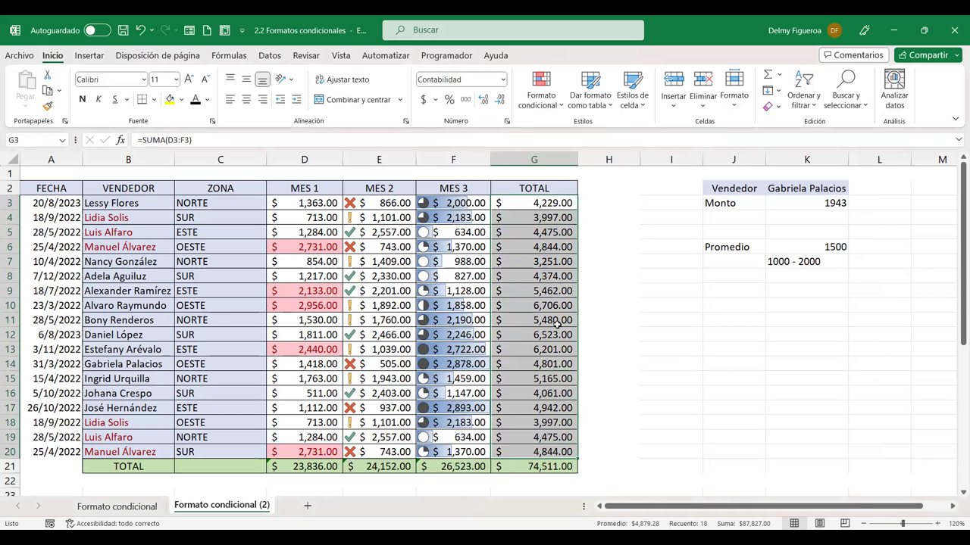
{"action": "left_click", "coordinate": [561, 107]}
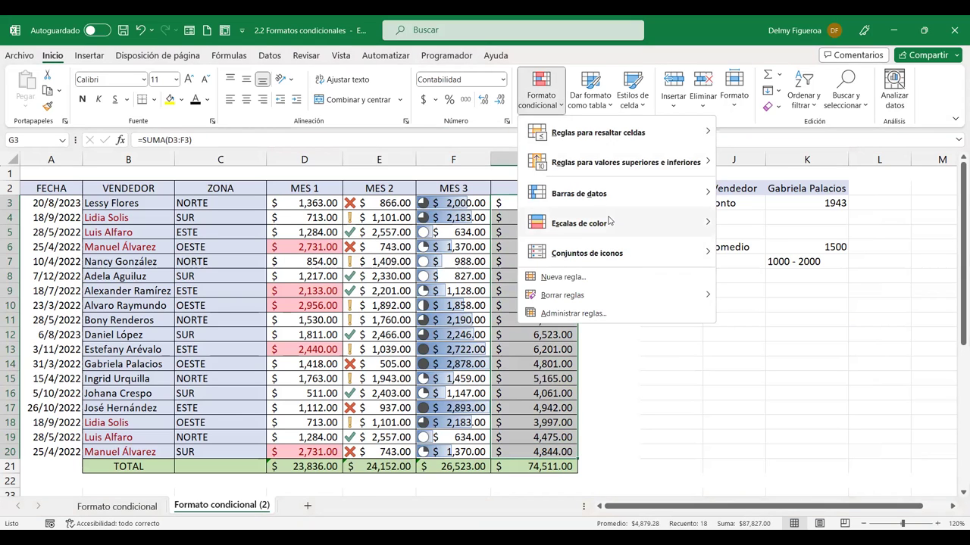
{"action": "mouse_move", "coordinate": [579, 223]}
{"action": "left_click", "coordinate": [727, 220]}
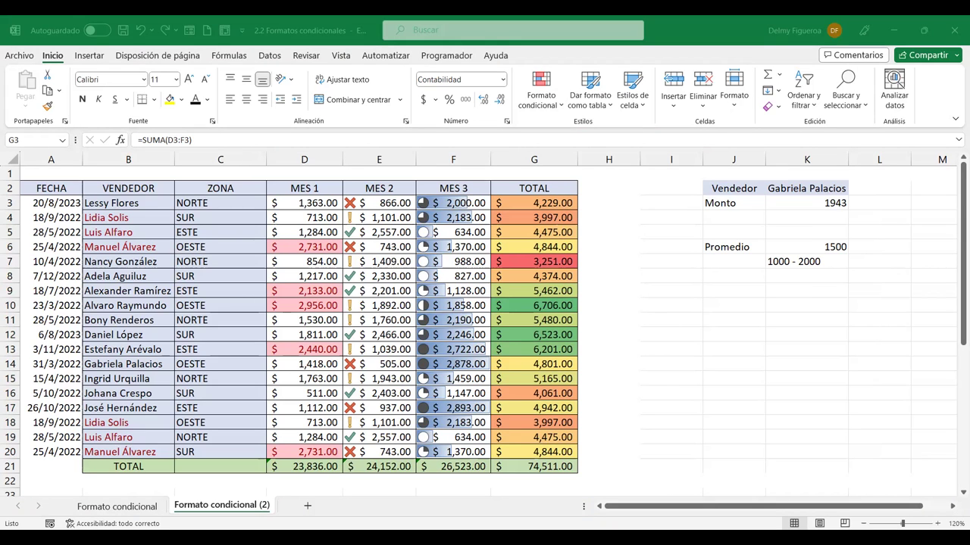
{"action": "key", "text": "alt"}
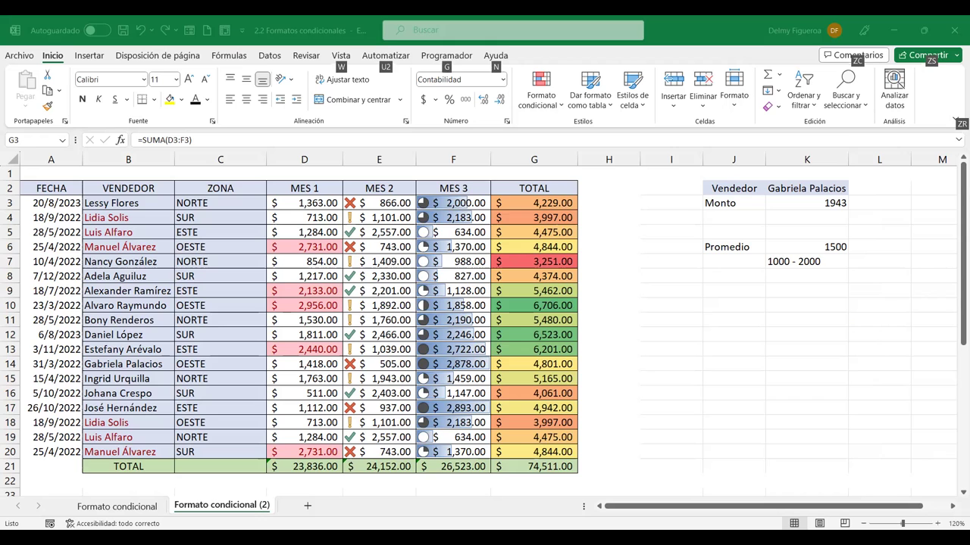
{"action": "key", "text": "ctrl+z"}
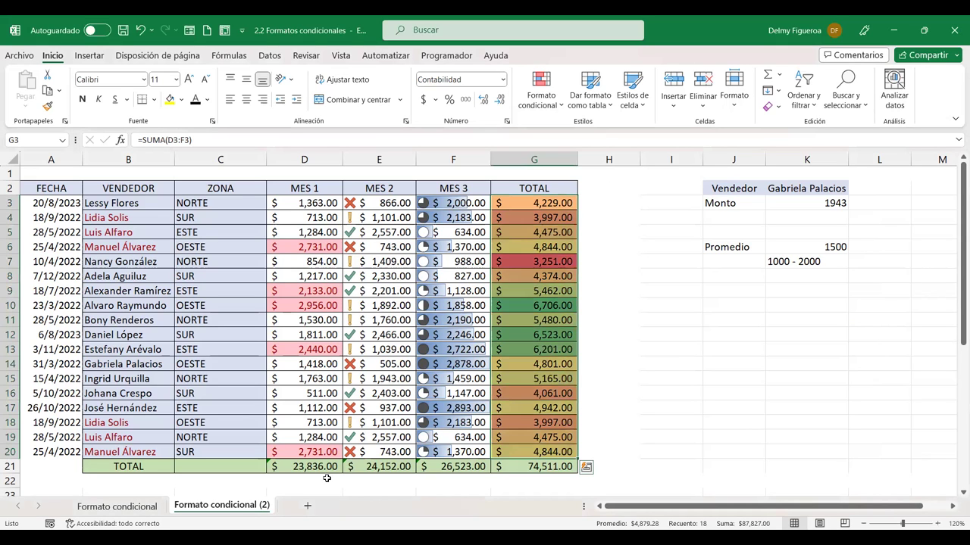
Copy the Formato condicional (2) sheet to the end as Formato condicional (3).
{"action": "right_click", "coordinate": [228, 512]}
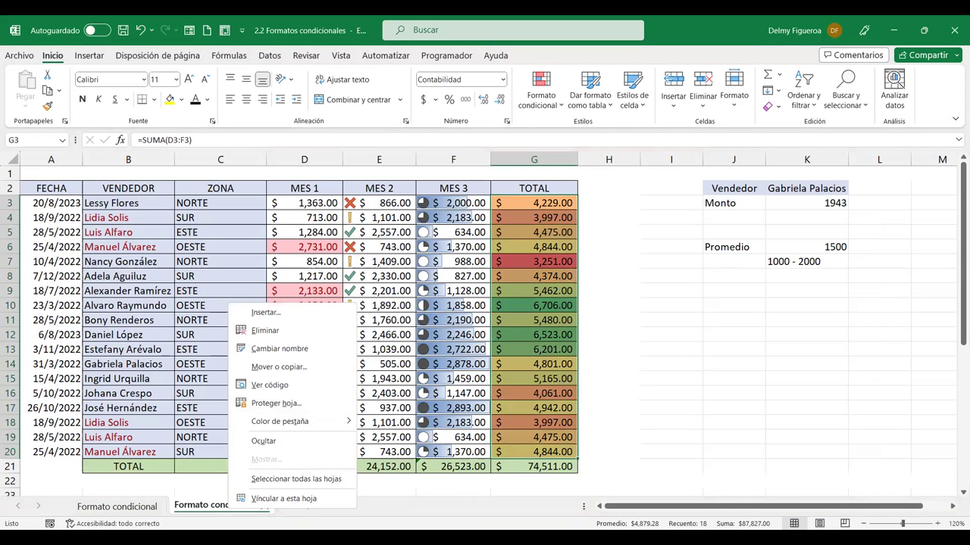
{"action": "left_click", "coordinate": [306, 369]}
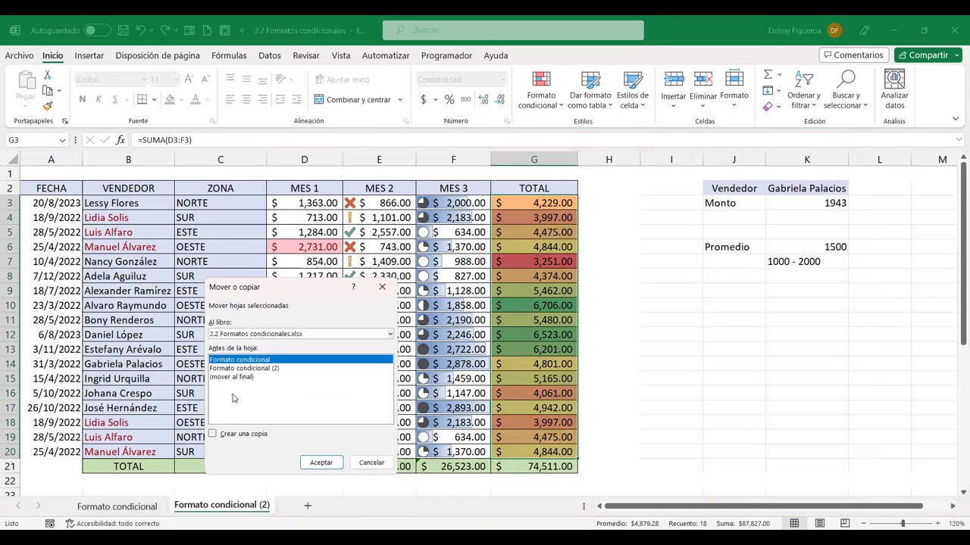
{"action": "left_click", "coordinate": [213, 435]}
{"action": "left_click", "coordinate": [238, 378]}
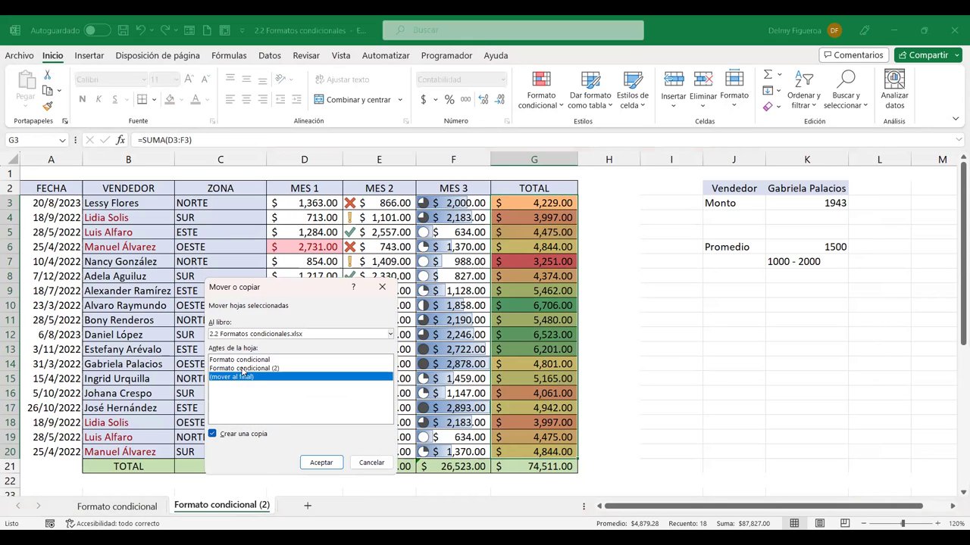
{"action": "left_click", "coordinate": [321, 463]}
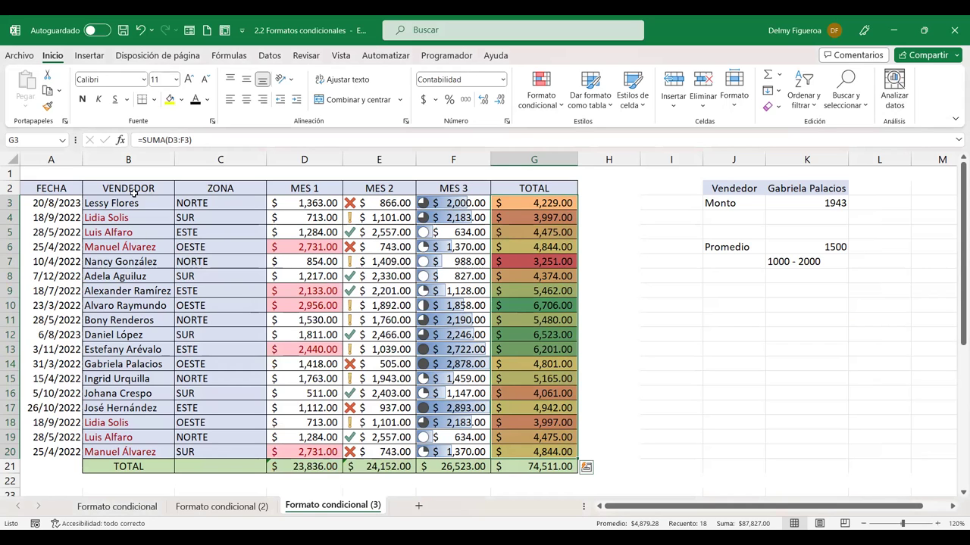
Clear all conditional formatting rules from the sales table B3:G20.
{"action": "mouse_move", "coordinate": [113, 203]}
{"action": "left_mouse_down"}
{"action": "mouse_move", "coordinate": [547, 378]}
{"action": "mouse_move", "coordinate": [546, 452]}
{"action": "left_mouse_up"}
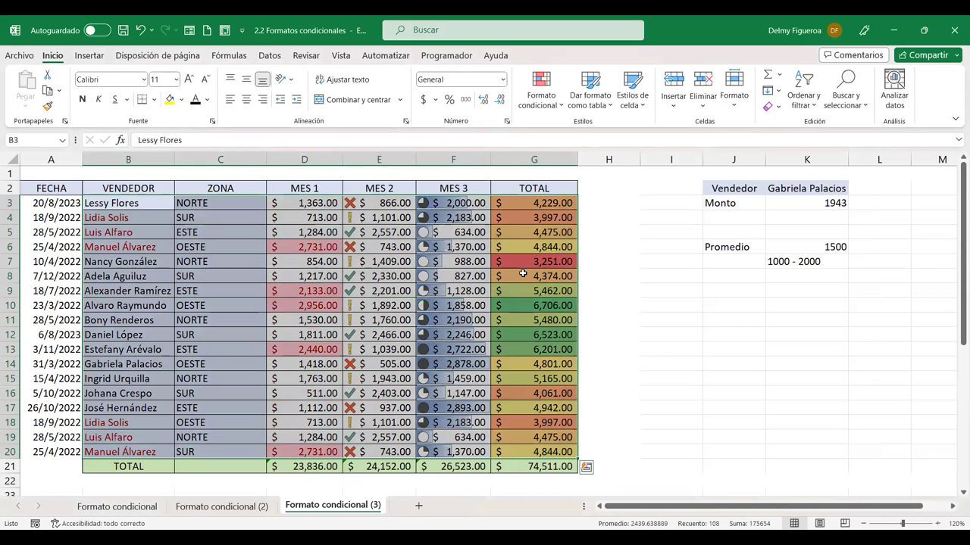
{"action": "left_click", "coordinate": [560, 108]}
{"action": "mouse_move", "coordinate": [562, 294]}
{"action": "left_click", "coordinate": [867, 296]}
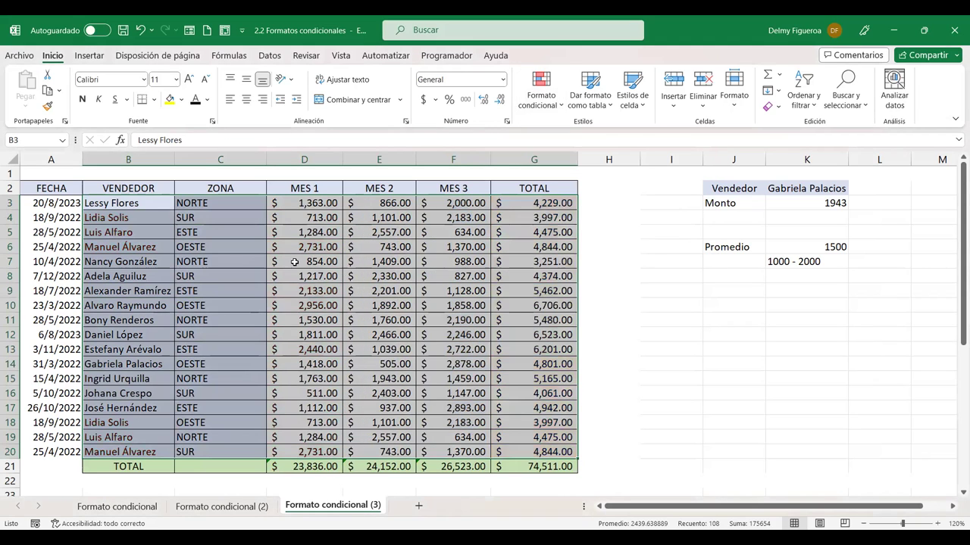
{"action": "left_click", "coordinate": [317, 203]}
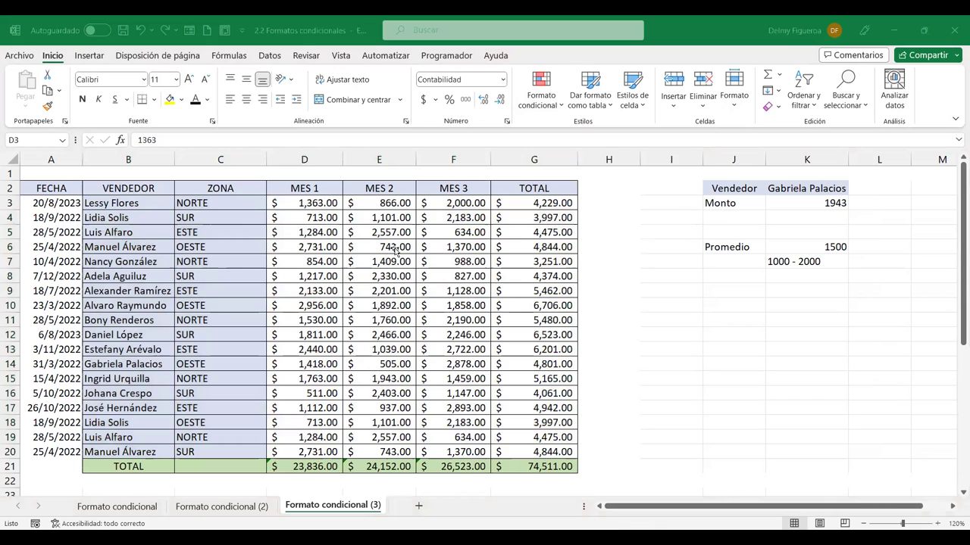
Select the MES 1 values D3:D20 and start a Nueva regla for them.
{"action": "left_click_drag", "start_coordinate": [316, 203], "coordinate": [319, 452]}
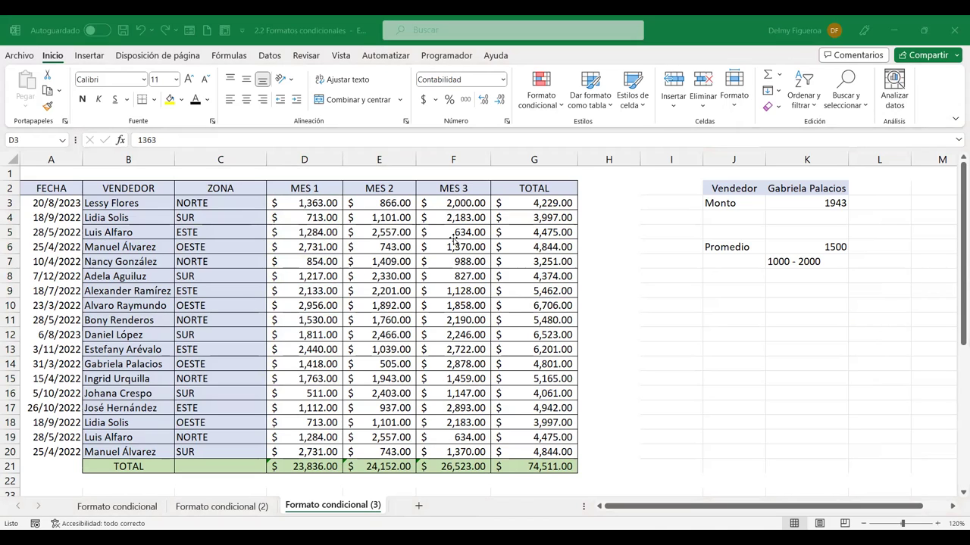
{"action": "left_click", "coordinate": [563, 105]}
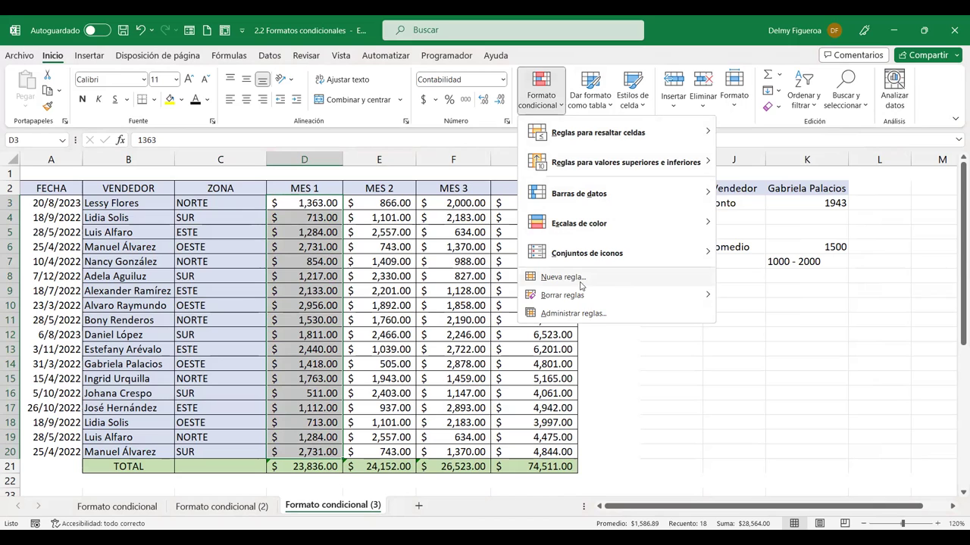
{"action": "left_click", "coordinate": [584, 280]}
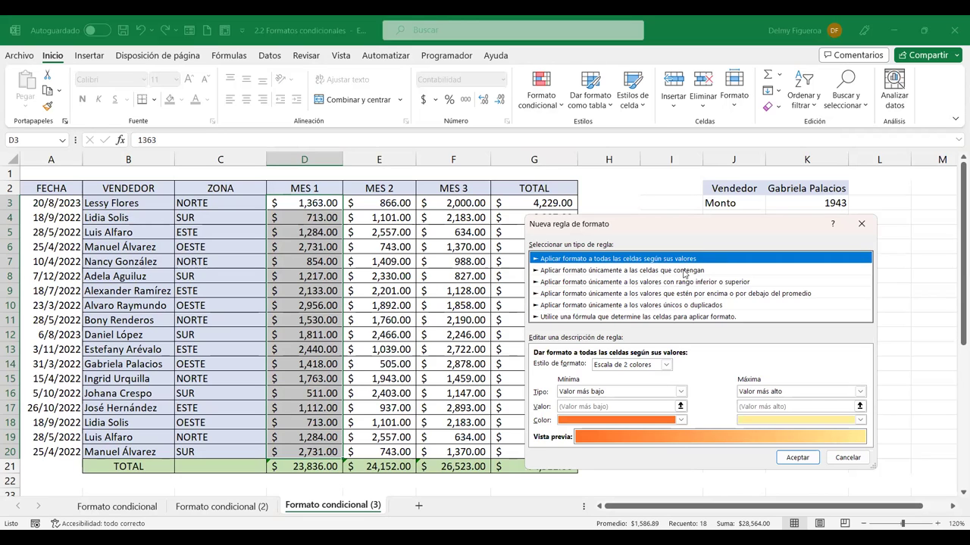
Review the rule types and choose 'Utilice una fórmula que determine las celdas para aplicar formato'.
{"action": "left_click", "coordinate": [684, 272]}
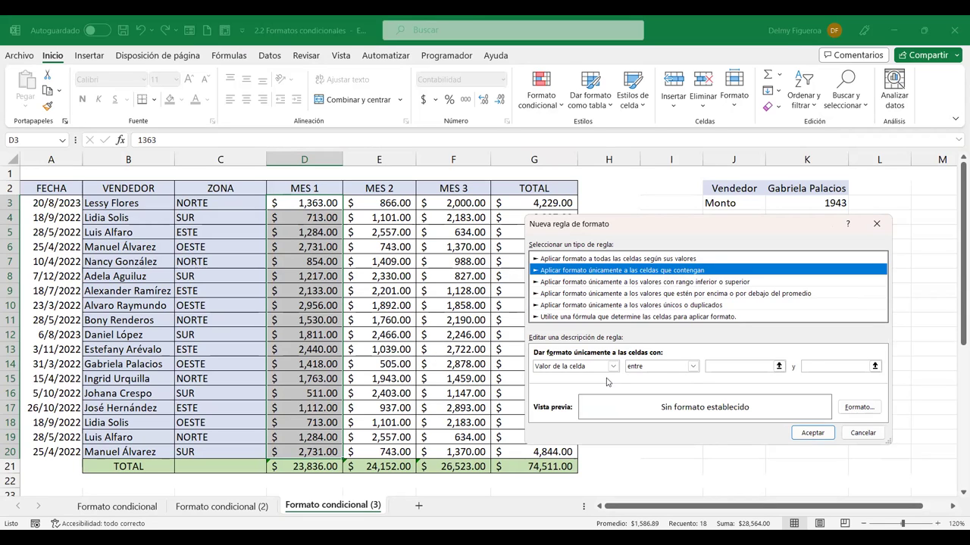
{"action": "left_click", "coordinate": [653, 283]}
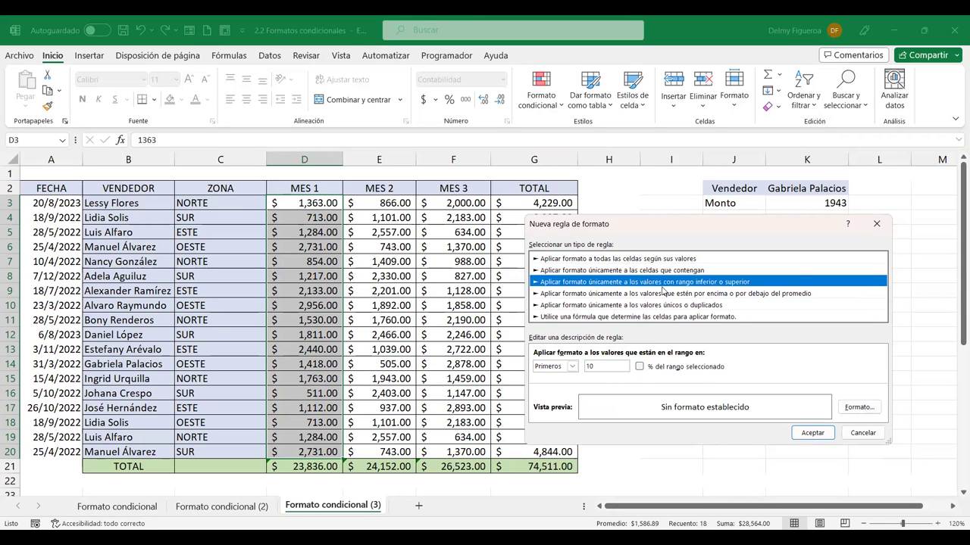
{"action": "left_click", "coordinate": [572, 367]}
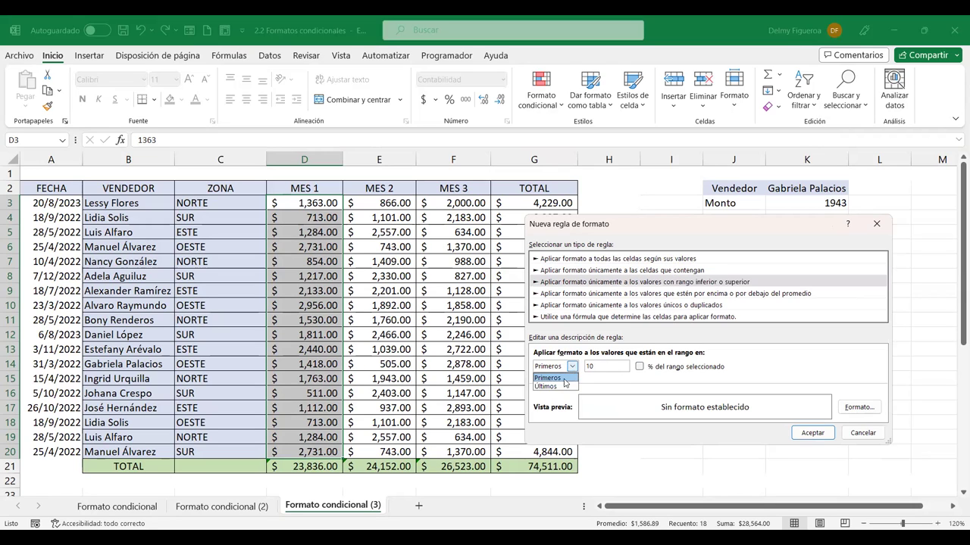
{"action": "key", "text": "Return"}
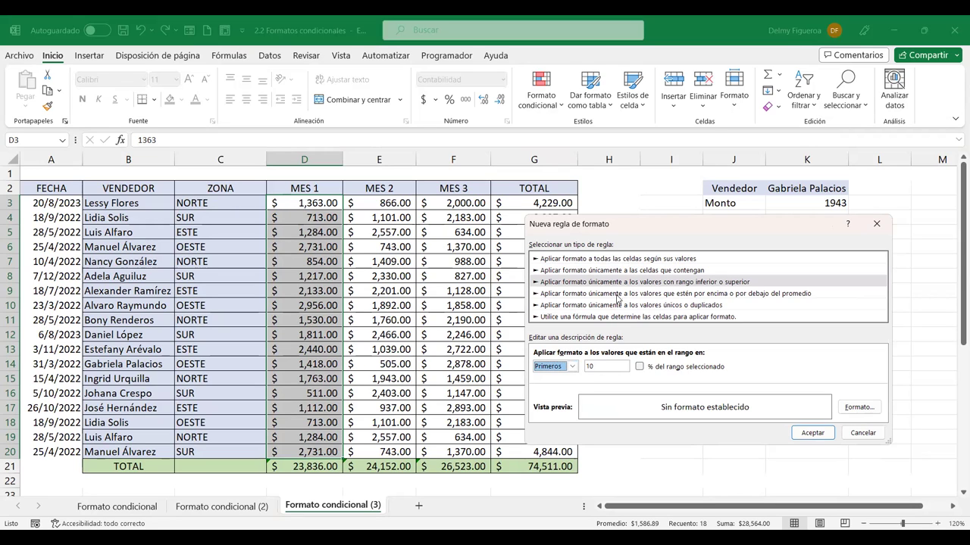
{"action": "left_click", "coordinate": [617, 294]}
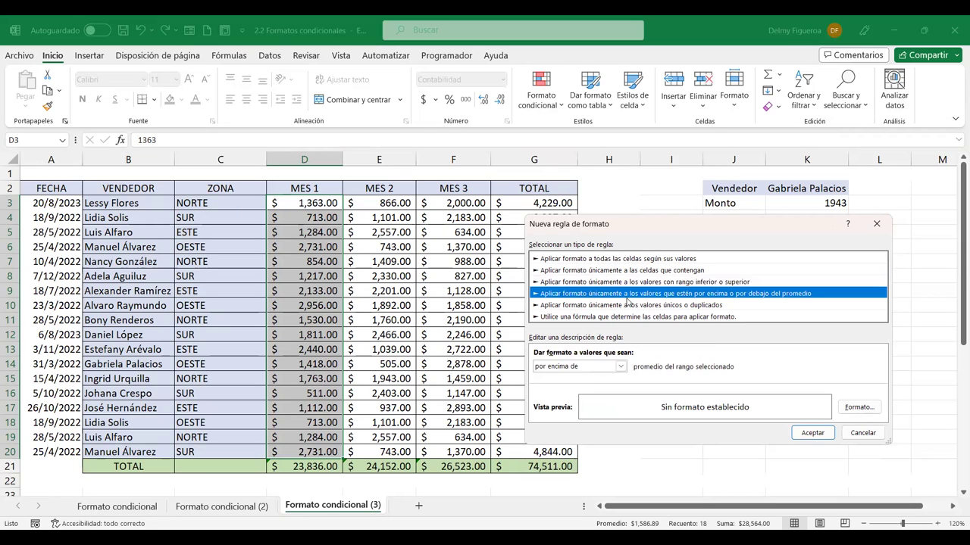
{"action": "left_click", "coordinate": [696, 305]}
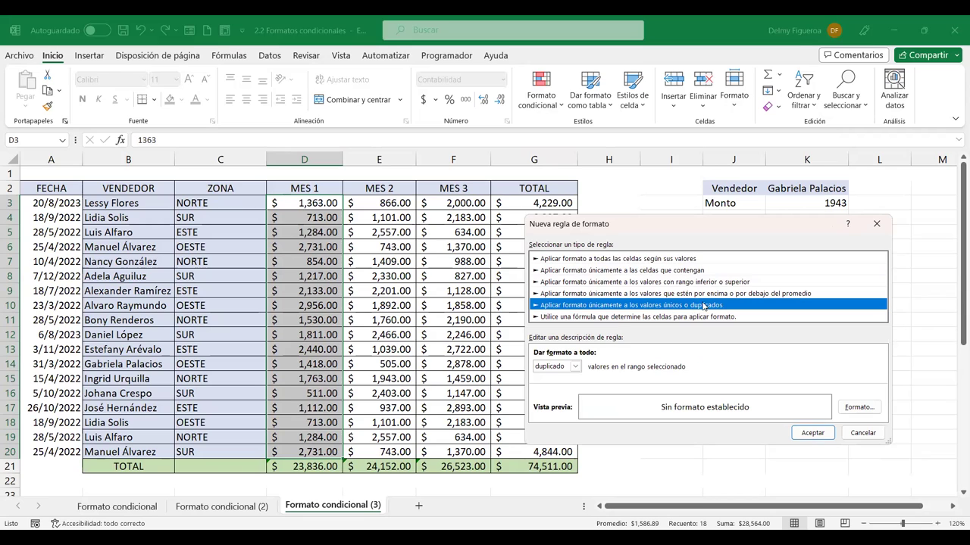
{"action": "left_click", "coordinate": [576, 366]}
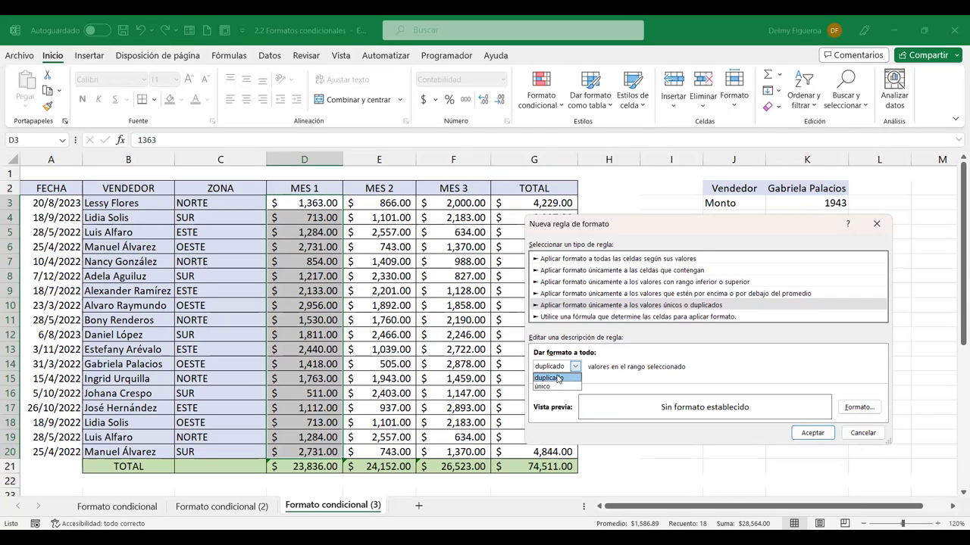
{"action": "left_click", "coordinate": [735, 365]}
{"action": "left_click", "coordinate": [676, 317]}
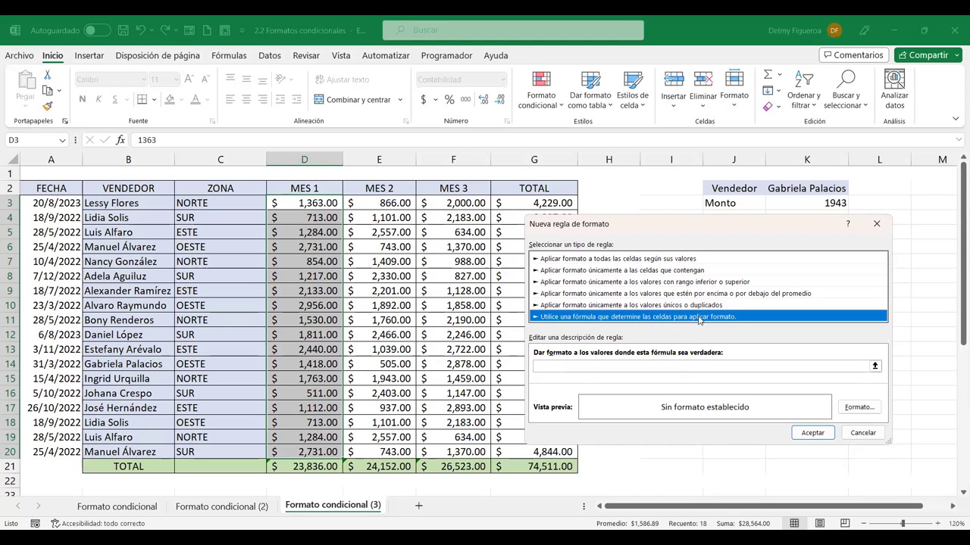
Enter the rule formula =D3>2000 with a relative row reference, then open the Formato dialog.
{"action": "left_click", "coordinate": [686, 365]}
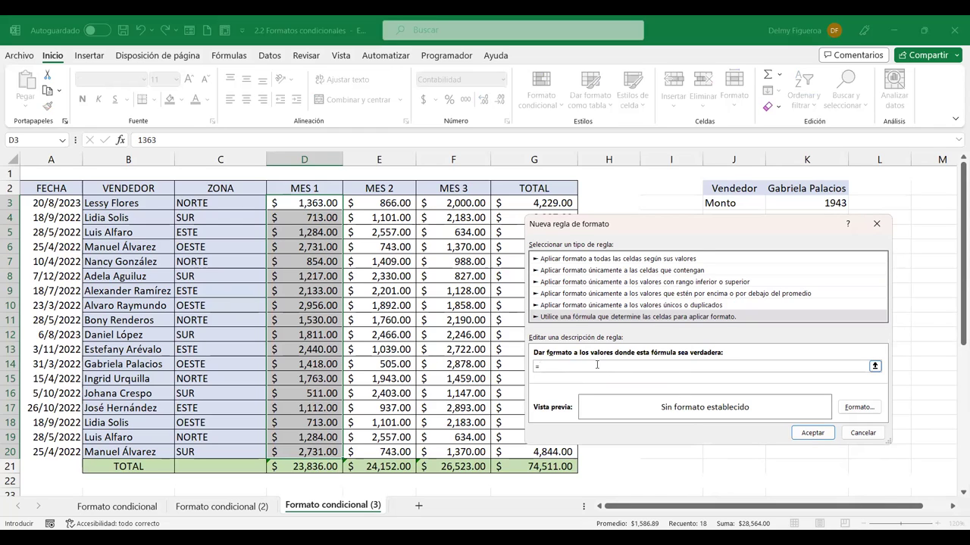
{"action": "type", "text": "="}
{"action": "left_click", "coordinate": [323, 201]}
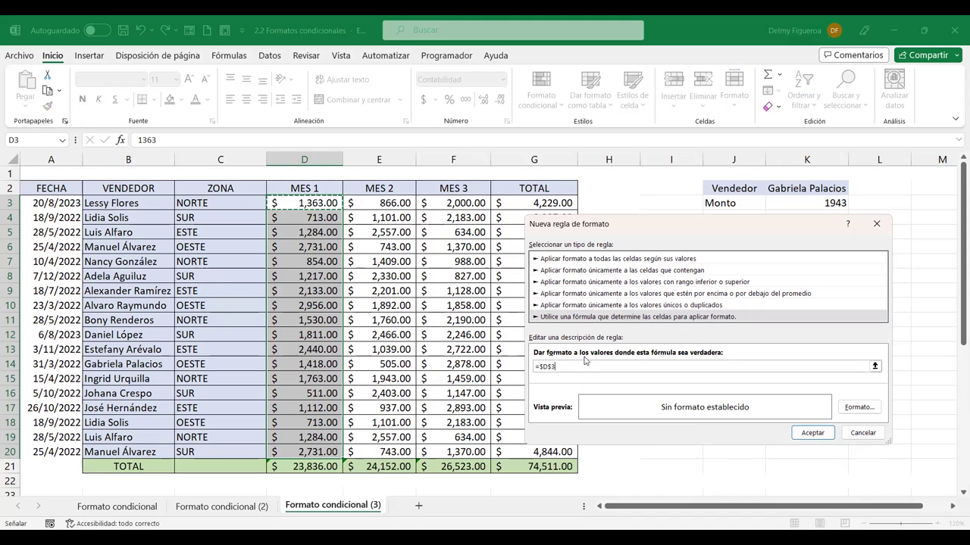
{"action": "left_click", "coordinate": [568, 367]}
{"action": "left_click", "coordinate": [546, 366]}
{"action": "key", "text": "Delete"}
{"action": "type", "text": ">2000"}
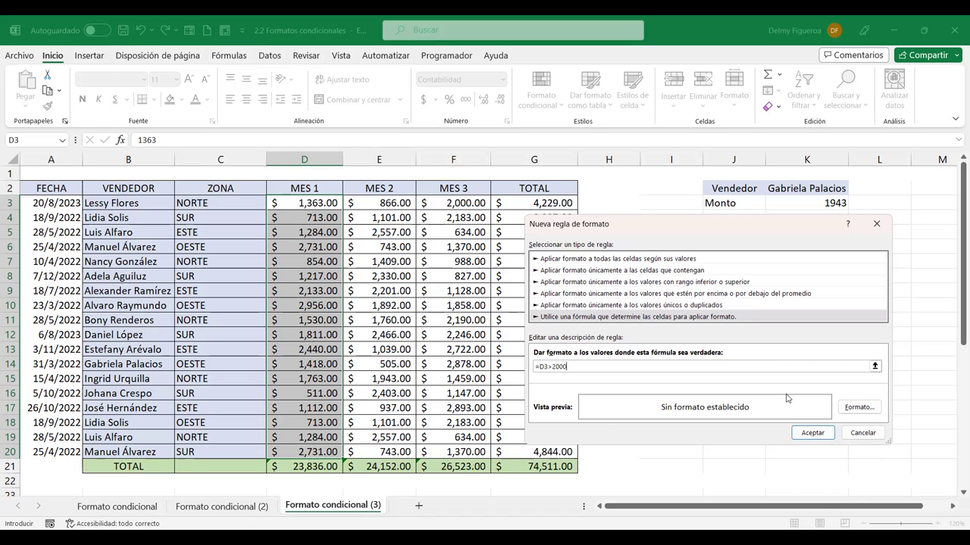
{"action": "left_click", "coordinate": [855, 409]}
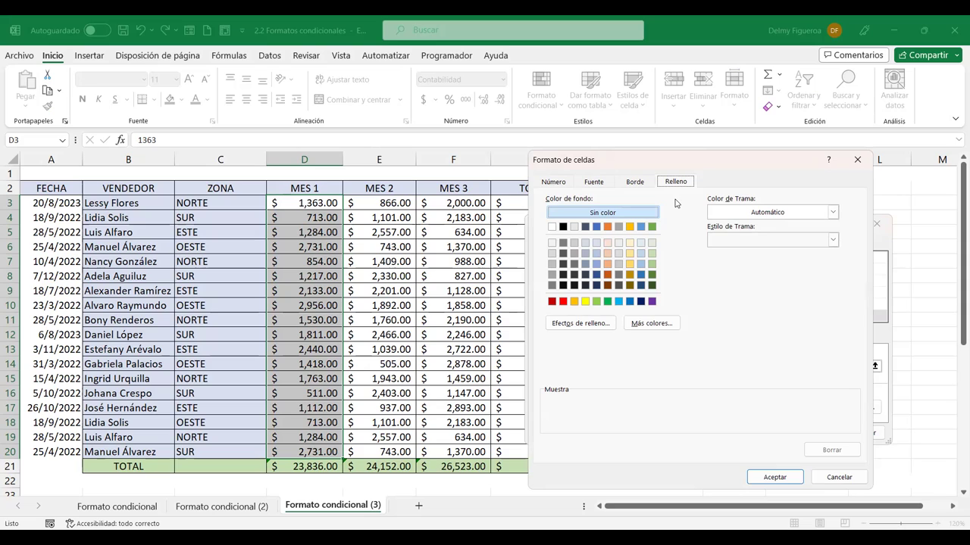
Apply a light peach fill and confirm the rule, shading 2,731, 2,133, 2,956 and 2,440.
{"action": "left_click", "coordinate": [609, 242]}
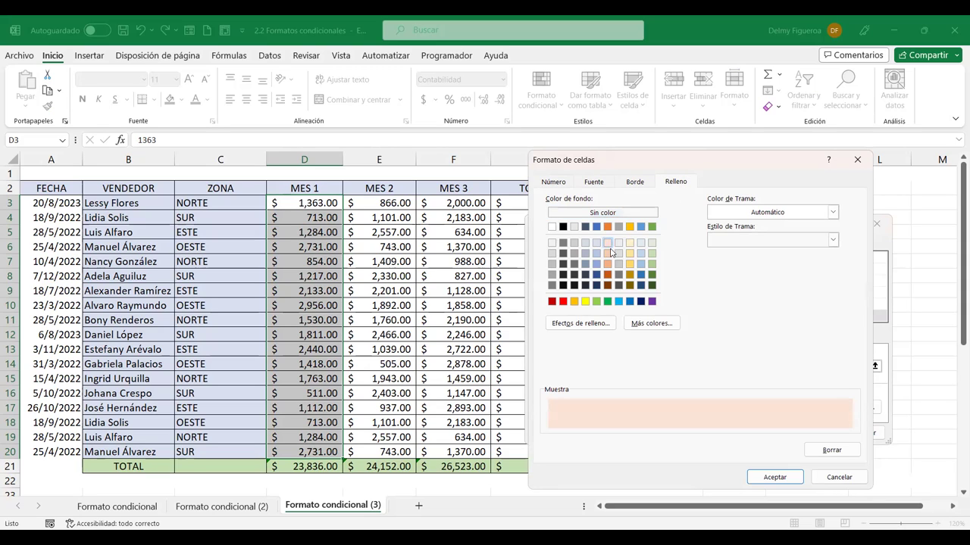
{"action": "left_click", "coordinate": [774, 477]}
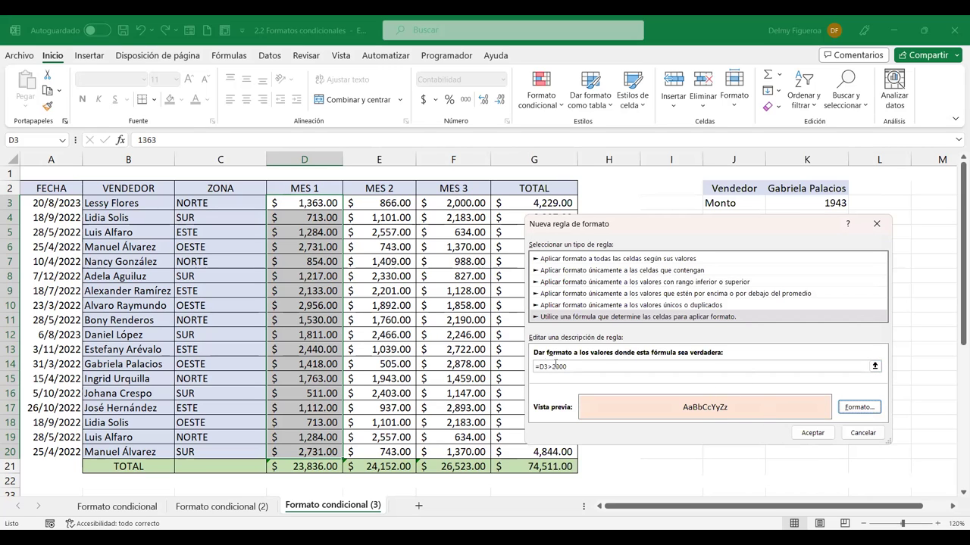
{"action": "left_click", "coordinate": [813, 434]}
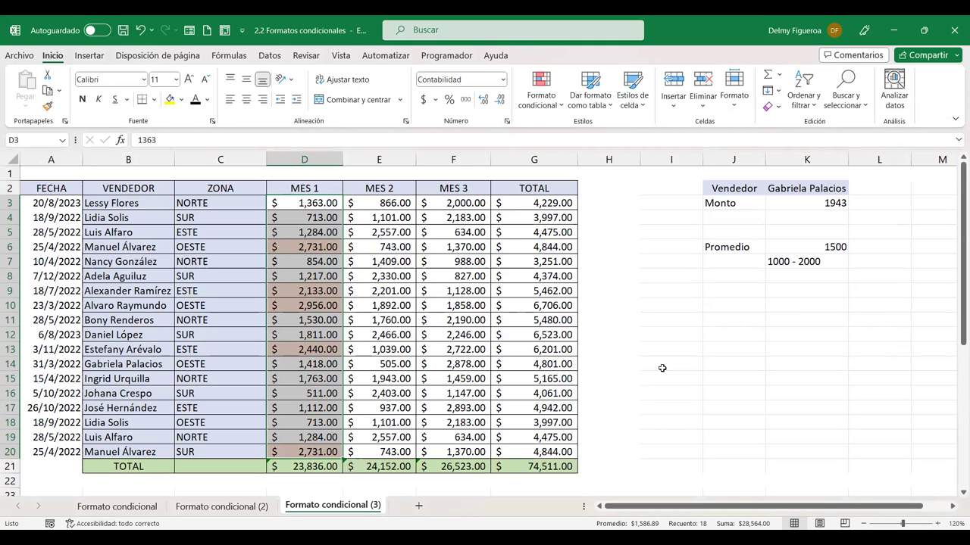
{"action": "left_click", "coordinate": [557, 100]}
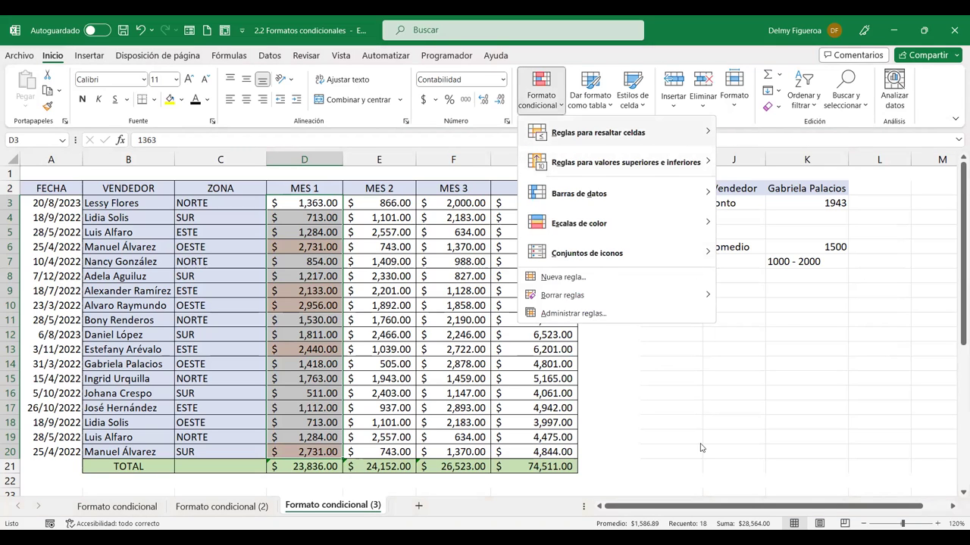
{"action": "key", "text": "Down"}
{"action": "key", "text": "Right"}
{"action": "left_click", "coordinate": [732, 347]}
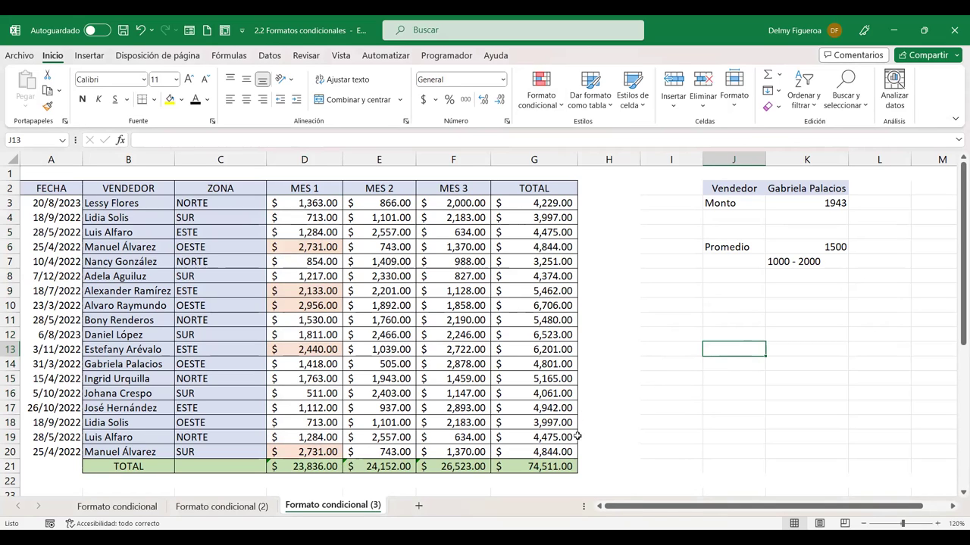
{"action": "left_click", "coordinate": [730, 410]}
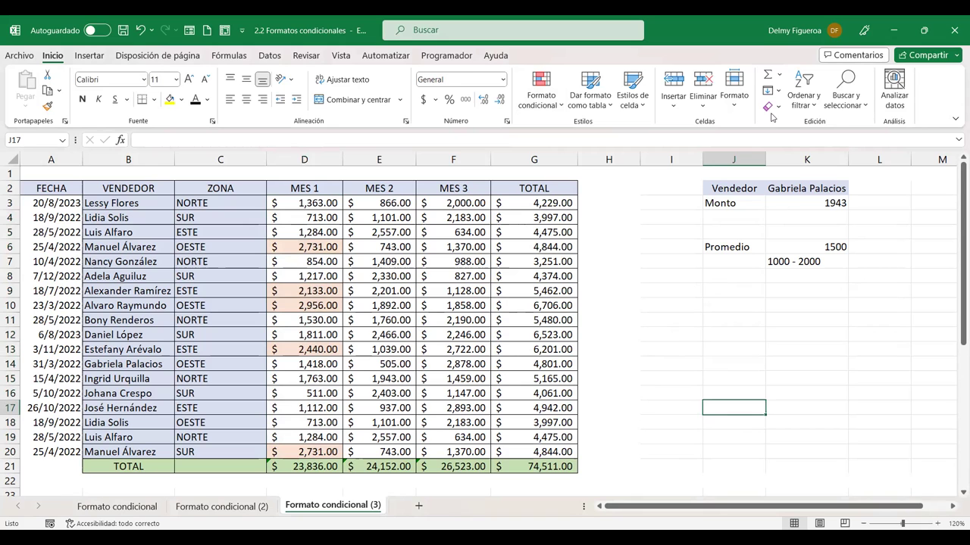